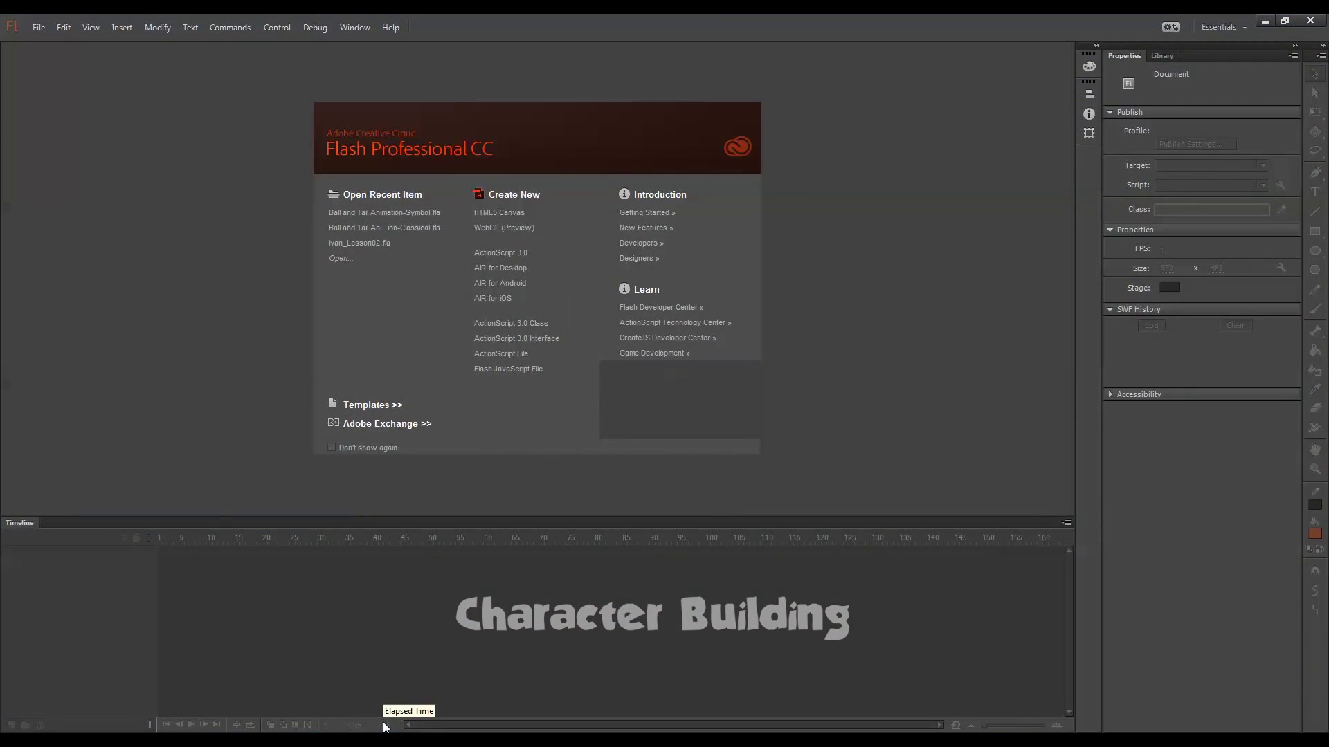
Create a new ActionScript 3.0 document at 1920 × 1080 px and 24 fps
{"action": "left_click", "coordinate": [39, 29]}
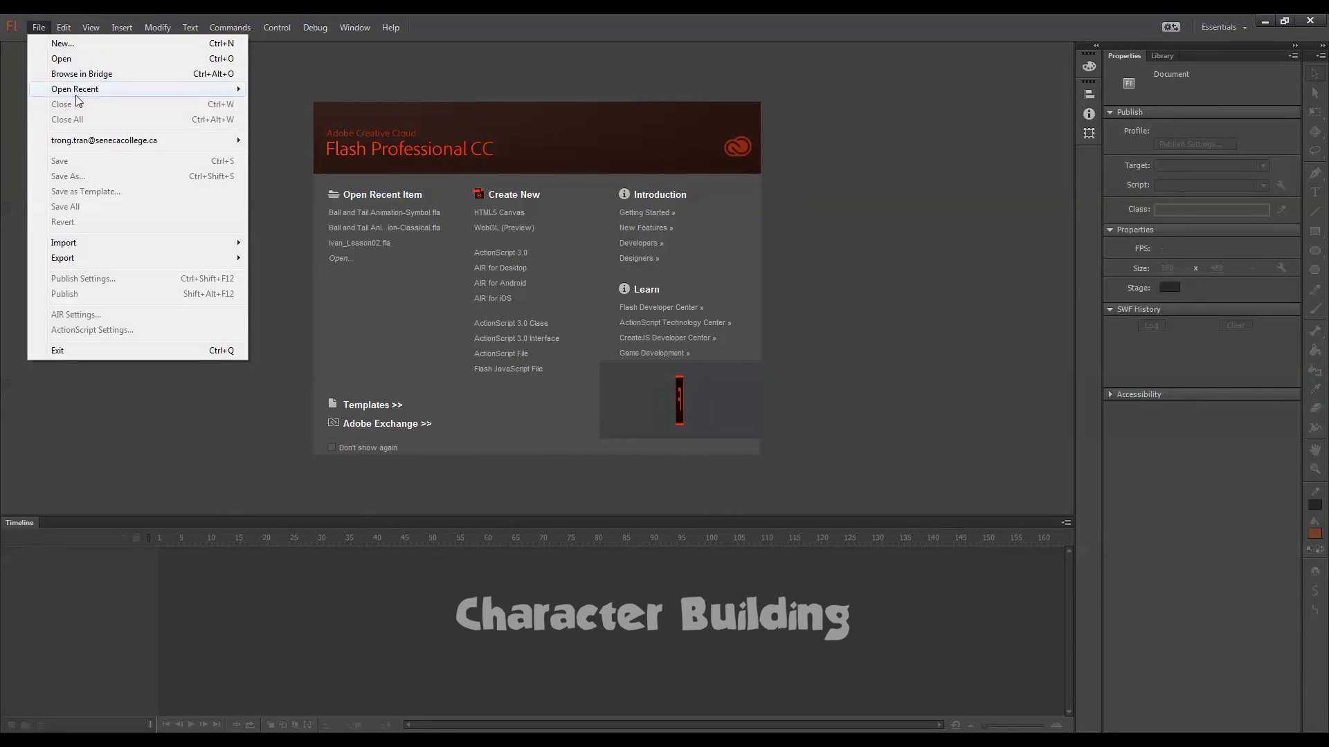
{"action": "left_click", "coordinate": [64, 43]}
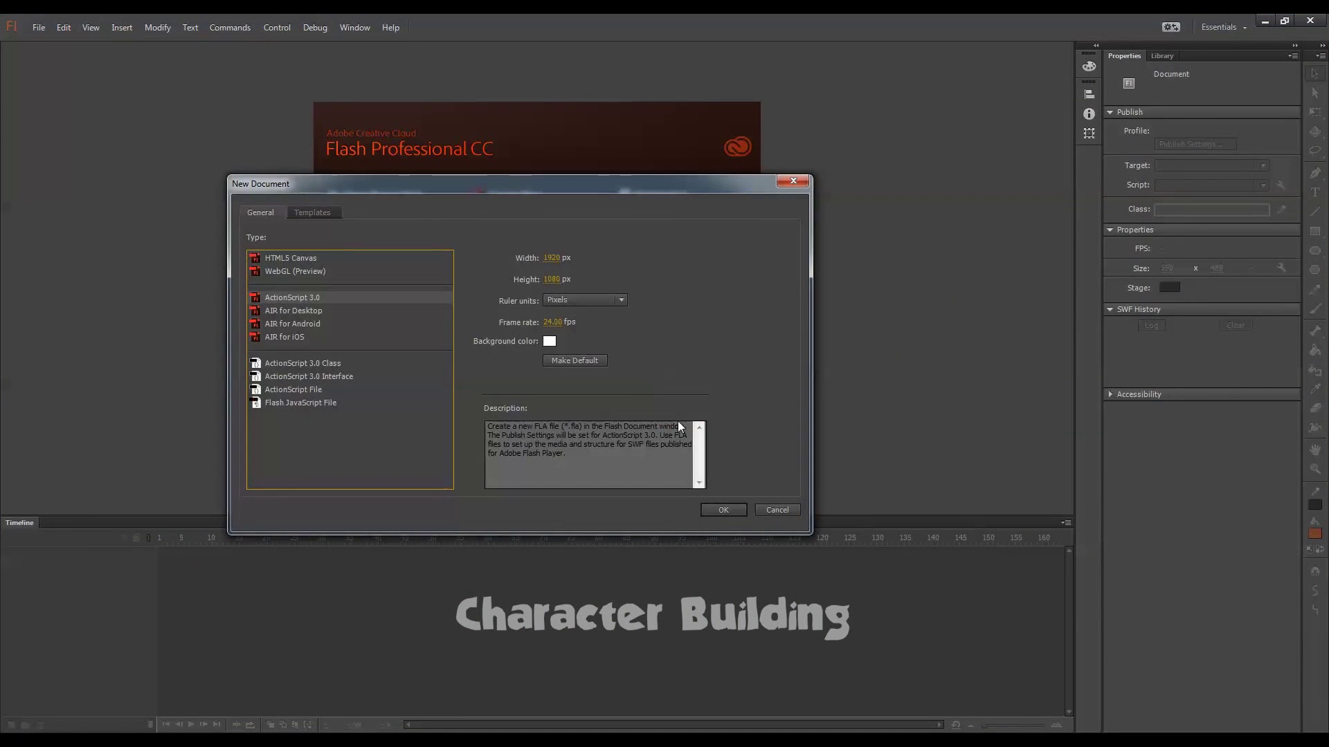
{"action": "left_click", "coordinate": [720, 509]}
Save the document as "Franco Character Build" in the Flash Lessons folder
{"action": "left_click", "coordinate": [38, 28]}
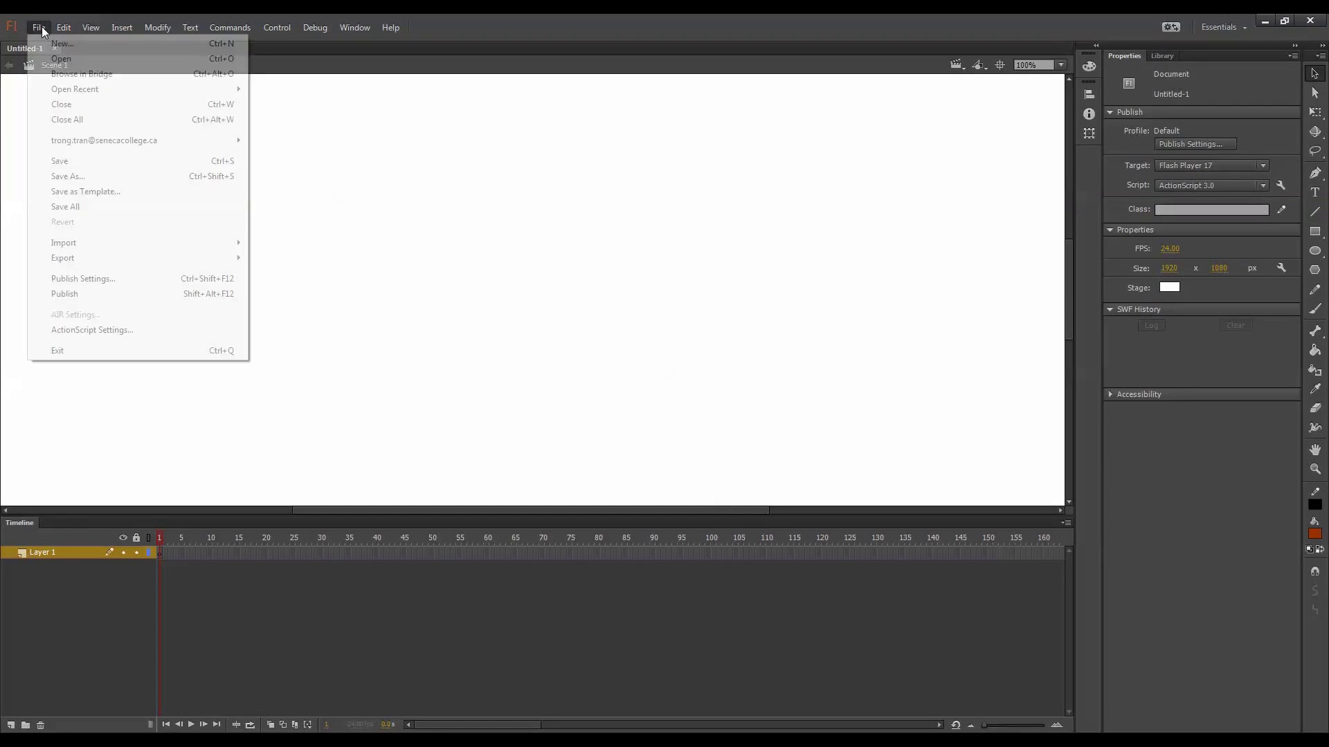
{"action": "left_click", "coordinate": [62, 173]}
{"action": "type", "text": "Franco"}
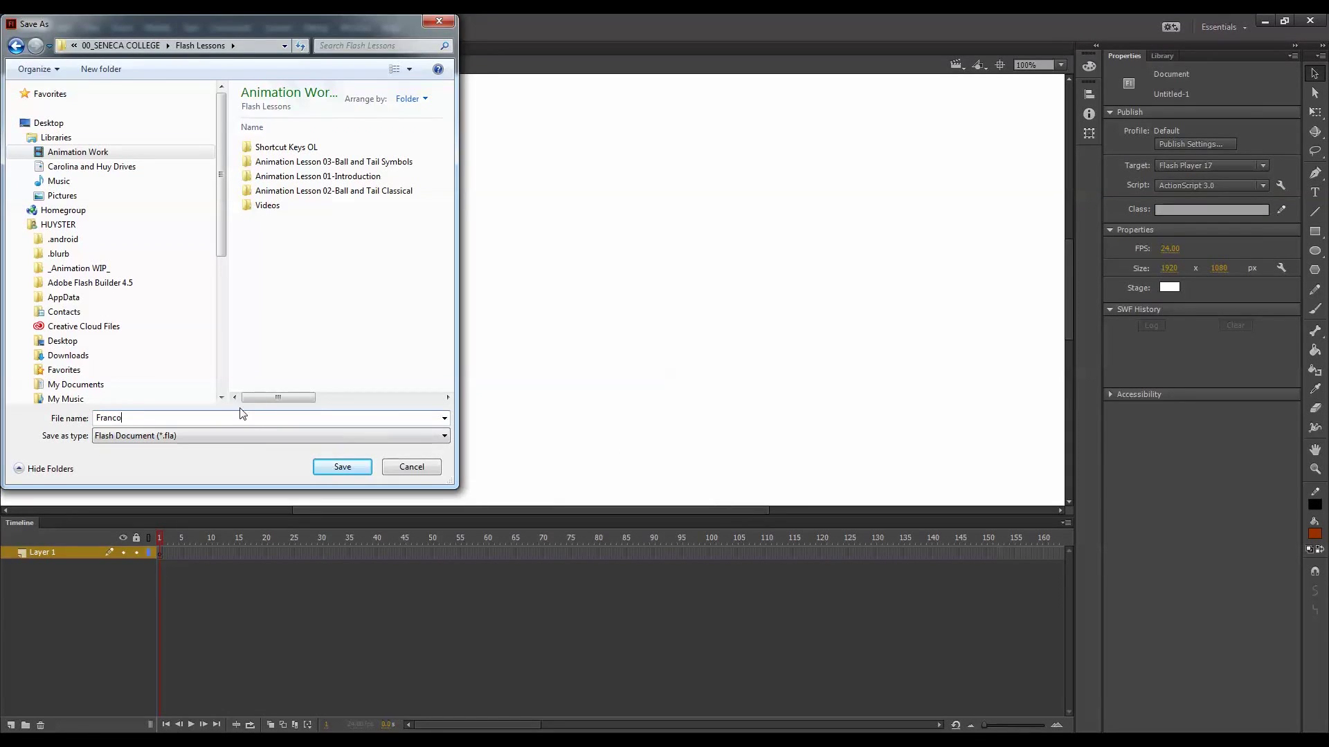
{"action": "type", "text": " Character Build"}
{"action": "left_click", "coordinate": [342, 467]}
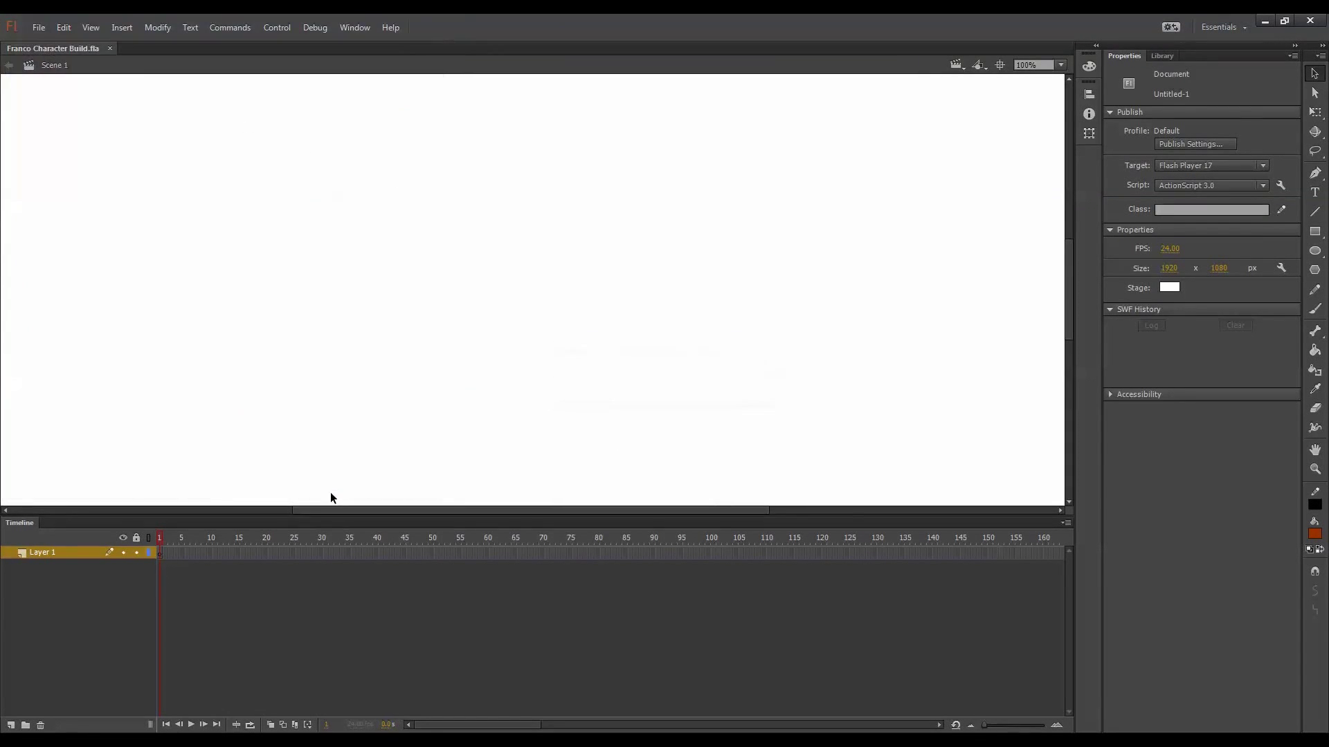
Rename Layer 1 as "rough sketch"
{"action": "double_click", "coordinate": [69, 553]}
{"action": "type", "text": "rough sketch"}
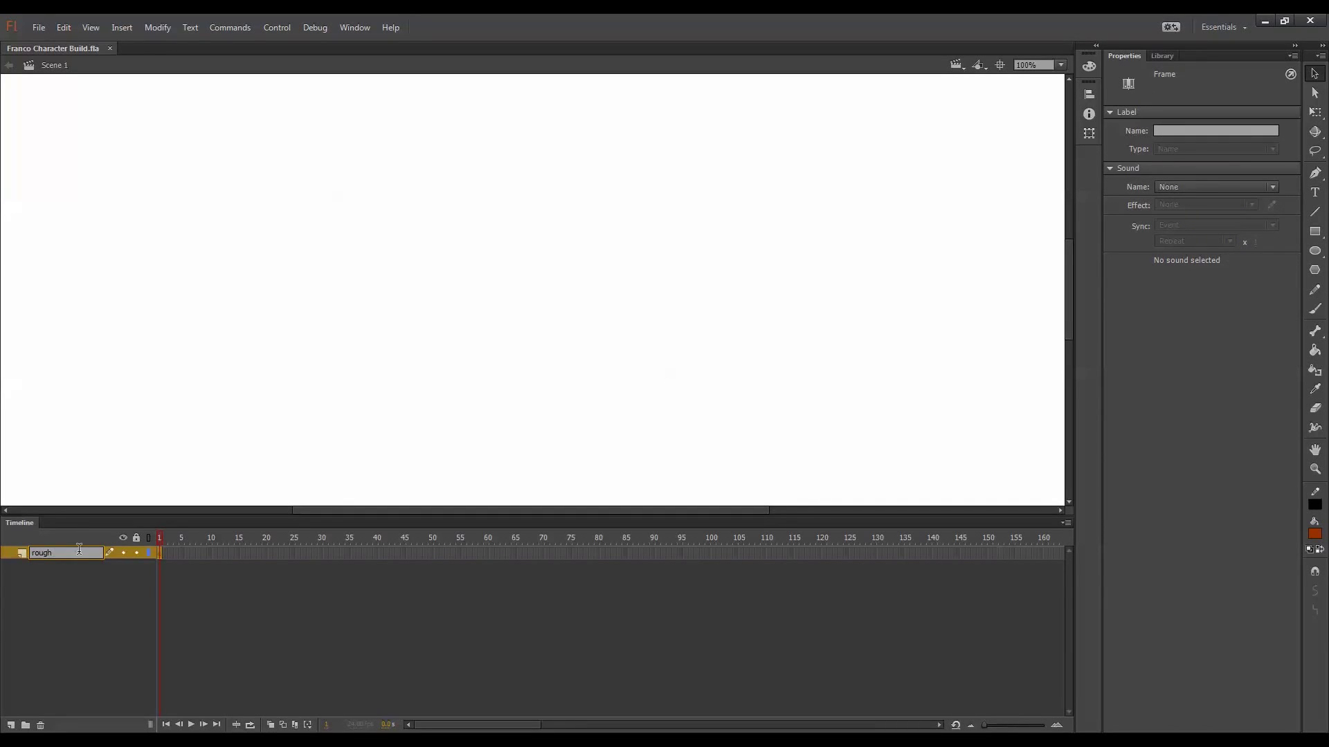
Set up the Brush tool with a light blue fill, a larger brush size and pressure sensitivity, and enlarge the stage area
{"action": "left_click", "coordinate": [1321, 311]}
{"action": "left_click", "coordinate": [1315, 533]}
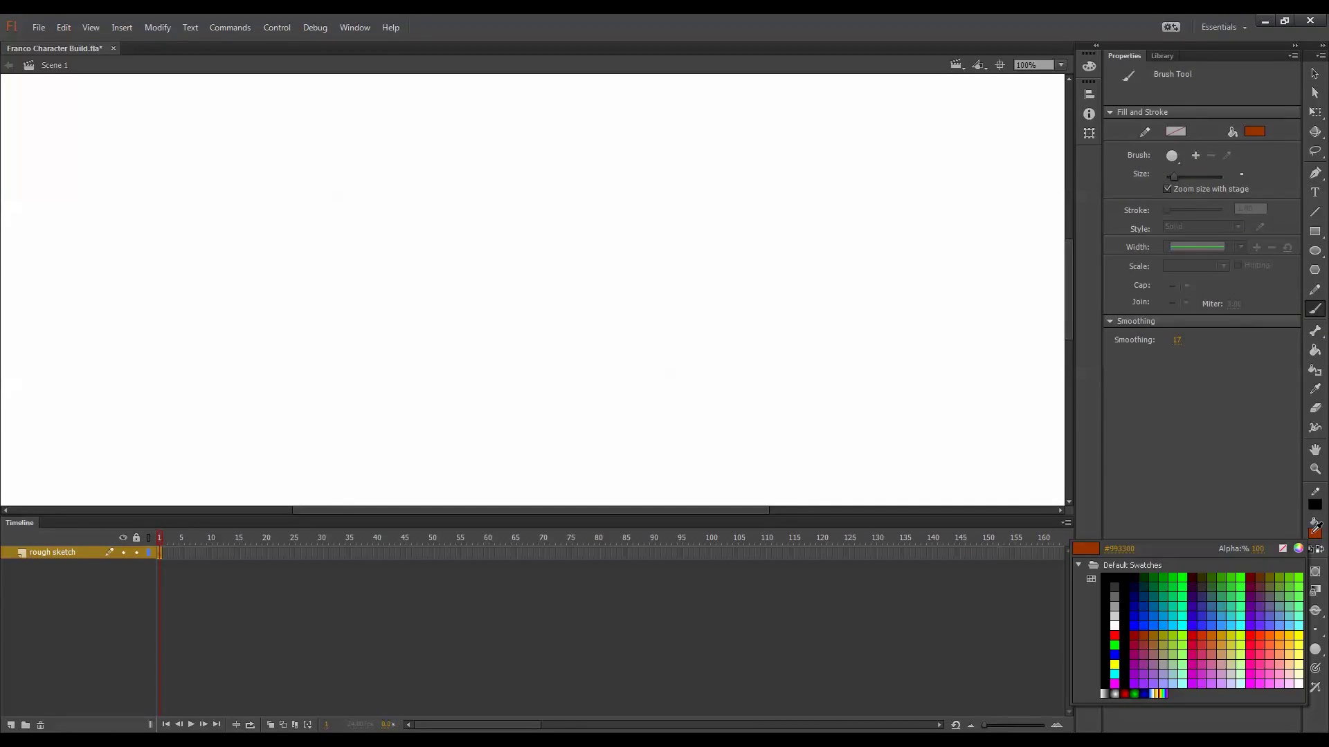
{"action": "left_click", "coordinate": [1170, 618]}
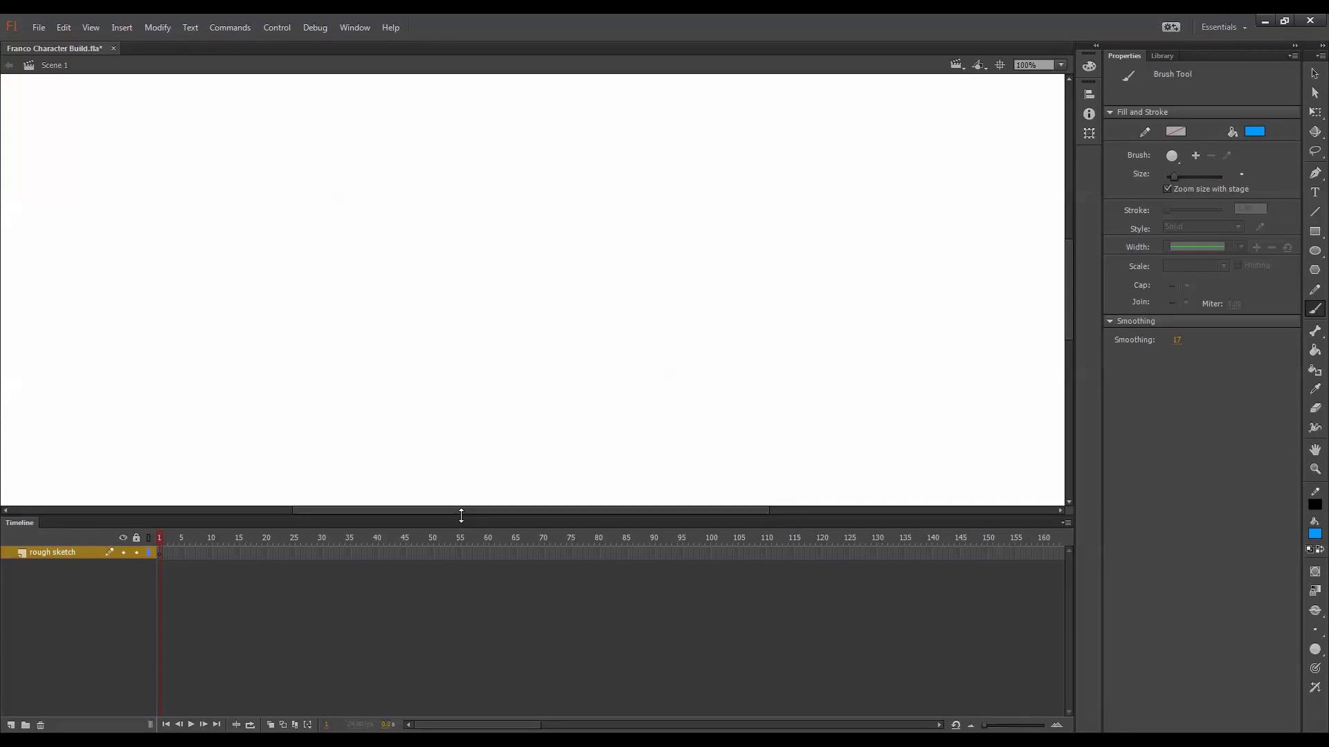
{"action": "left_click_drag", "start_coordinate": [459, 516], "coordinate": [457, 640]}
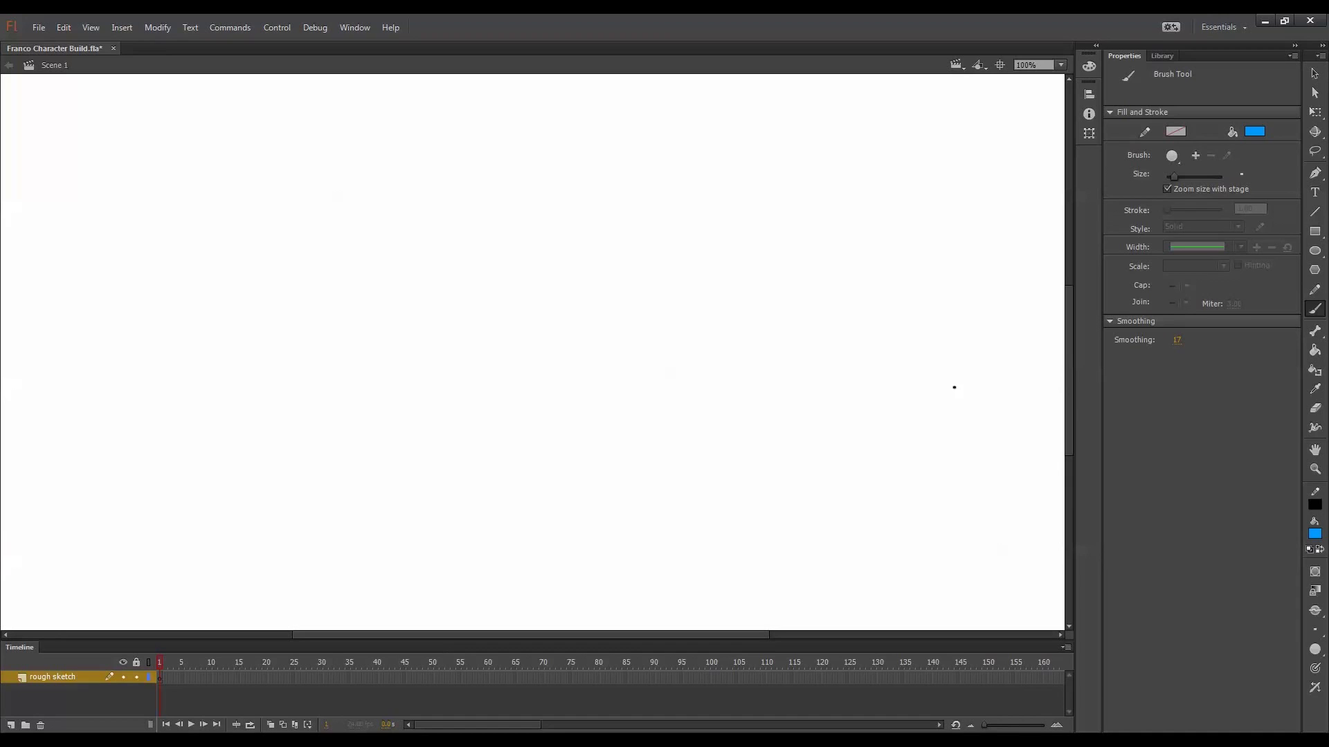
{"action": "left_click", "coordinate": [1315, 649]}
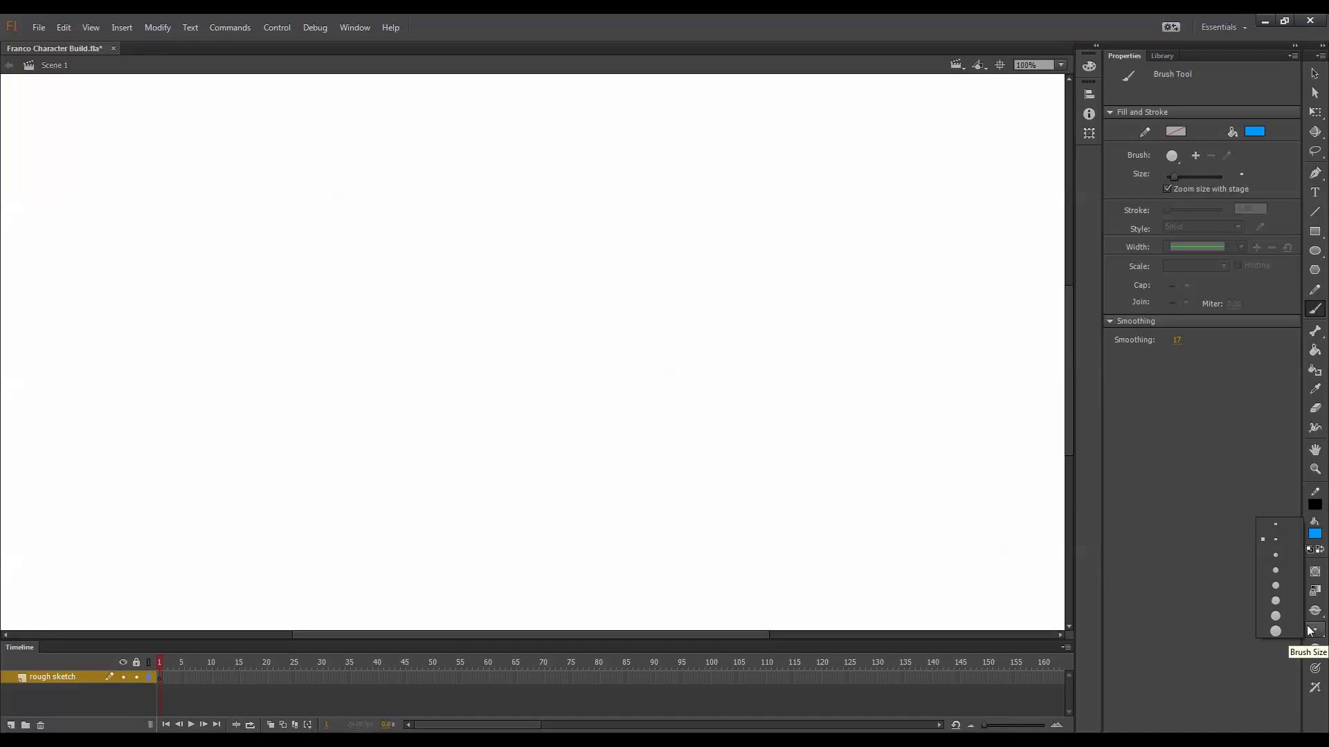
{"action": "left_click", "coordinate": [1277, 587]}
{"action": "left_click", "coordinate": [1315, 669]}
Sketch a rounded head outline with two half-closed eyes and an eyebrow above each
{"action": "mouse_move", "coordinate": [371, 283]}
{"action": "left_mouse_down"}
{"action": "mouse_move", "coordinate": [414, 192]}
{"action": "mouse_move", "coordinate": [584, 193]}
{"action": "mouse_move", "coordinate": [606, 280]}
{"action": "mouse_move", "coordinate": [380, 252]}
{"action": "mouse_move", "coordinate": [393, 329]}
{"action": "mouse_move", "coordinate": [457, 415]}
{"action": "mouse_move", "coordinate": [592, 363]}
{"action": "left_mouse_up"}
{"action": "mouse_move", "coordinate": [607, 249]}
{"action": "left_mouse_down"}
{"action": "mouse_move", "coordinate": [608, 330]}
{"action": "mouse_move", "coordinate": [485, 424]}
{"action": "left_mouse_up"}
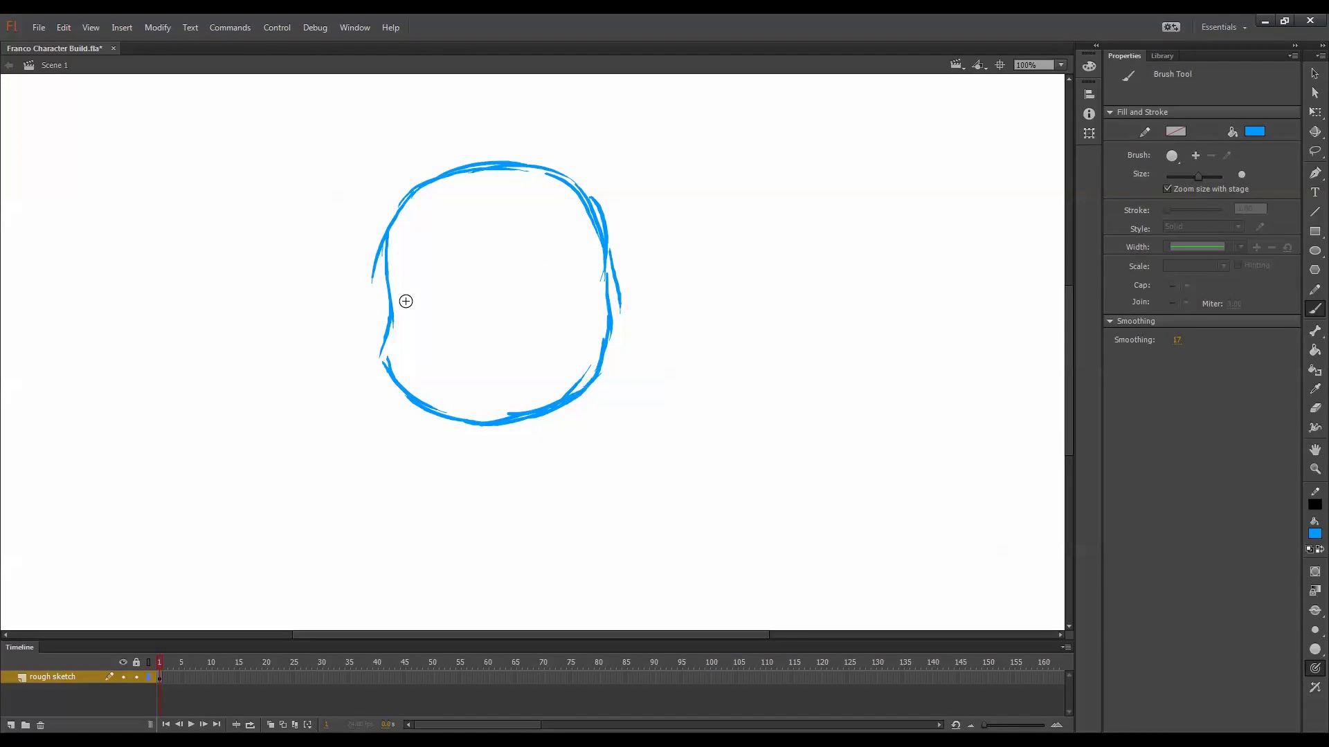
{"action": "mouse_move", "coordinate": [435, 279]}
{"action": "left_mouse_down"}
{"action": "mouse_move", "coordinate": [407, 301]}
{"action": "mouse_move", "coordinate": [429, 304]}
{"action": "left_mouse_up"}
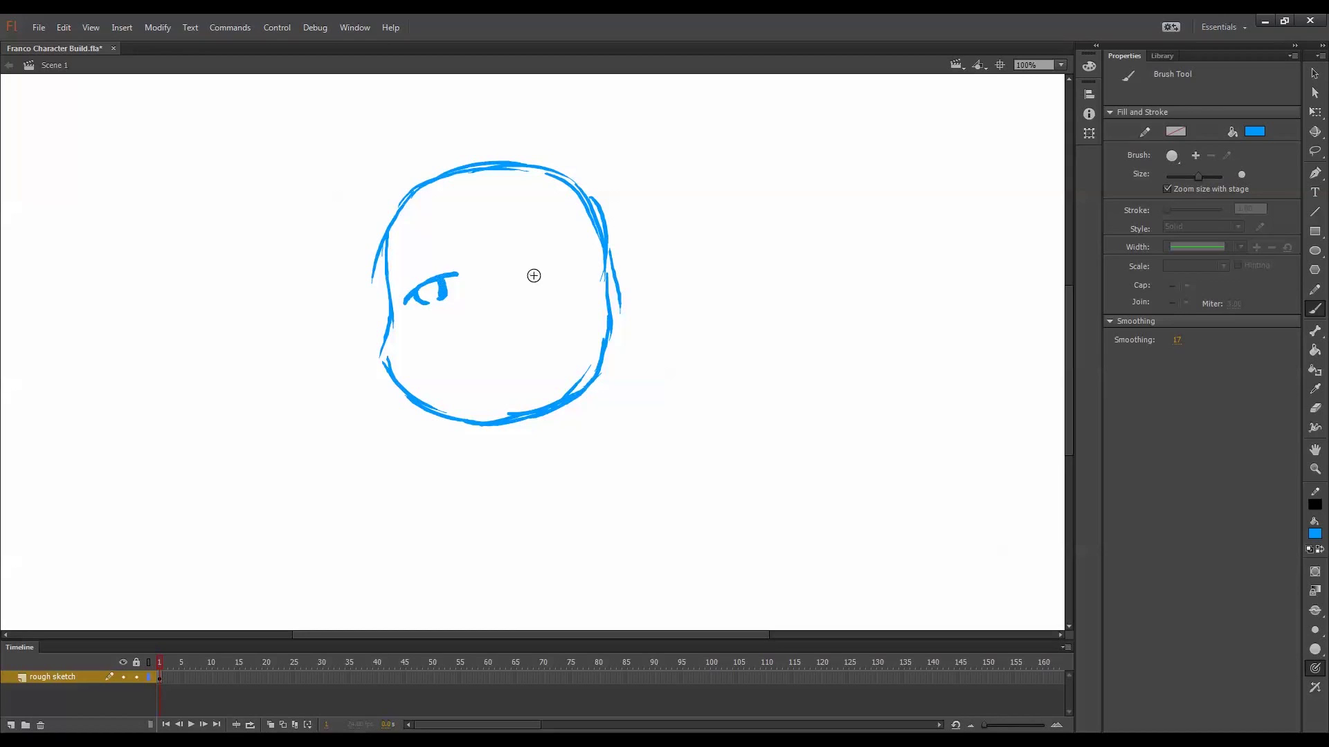
{"action": "mouse_move", "coordinate": [516, 272]}
{"action": "left_mouse_down"}
{"action": "mouse_move", "coordinate": [559, 287]}
{"action": "mouse_move", "coordinate": [533, 294]}
{"action": "left_mouse_up"}
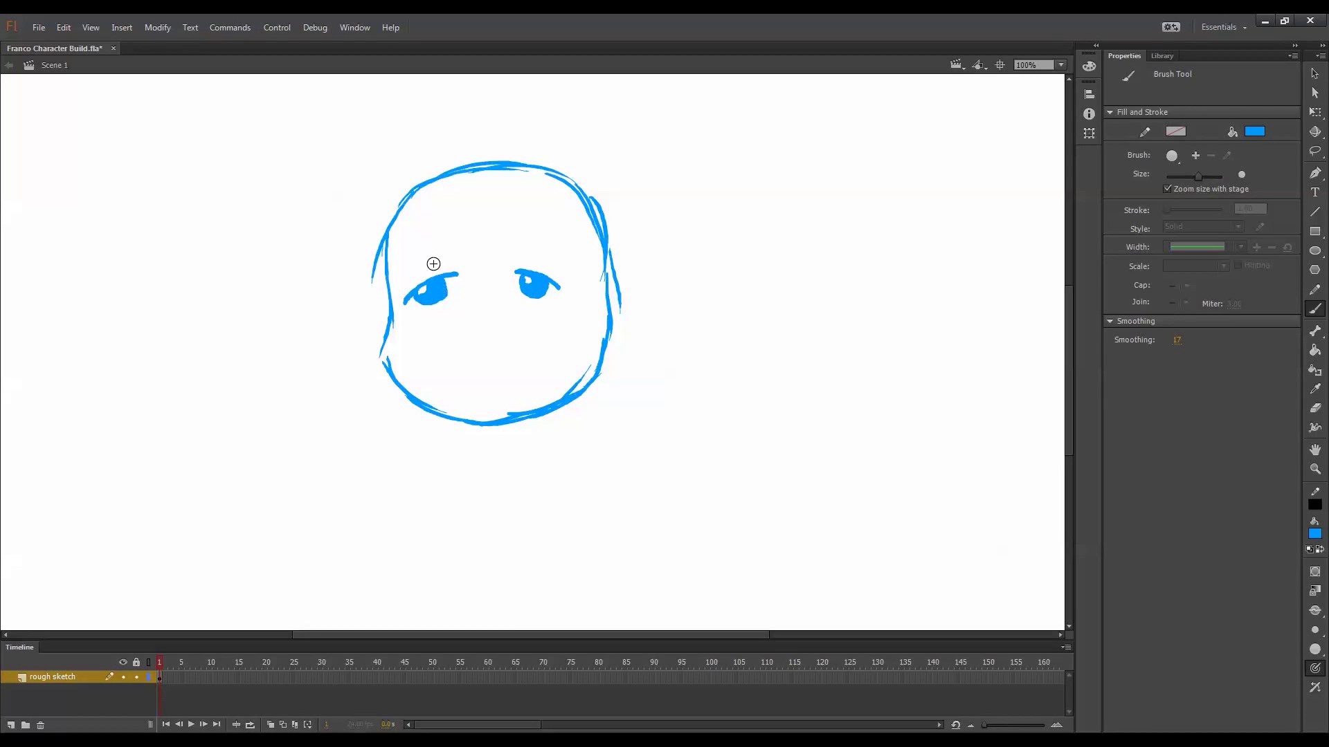
{"action": "mouse_move", "coordinate": [411, 267]}
{"action": "left_mouse_down"}
{"action": "mouse_move", "coordinate": [497, 237]}
{"action": "mouse_move", "coordinate": [575, 313]}
{"action": "left_mouse_up"}
Turn off the snapping options and enlarge each eye together with its eyebrow using Free Transform
{"action": "key", "text": "q"}
{"action": "left_click_drag", "start_coordinate": [561, 243], "coordinate": [564, 240]}
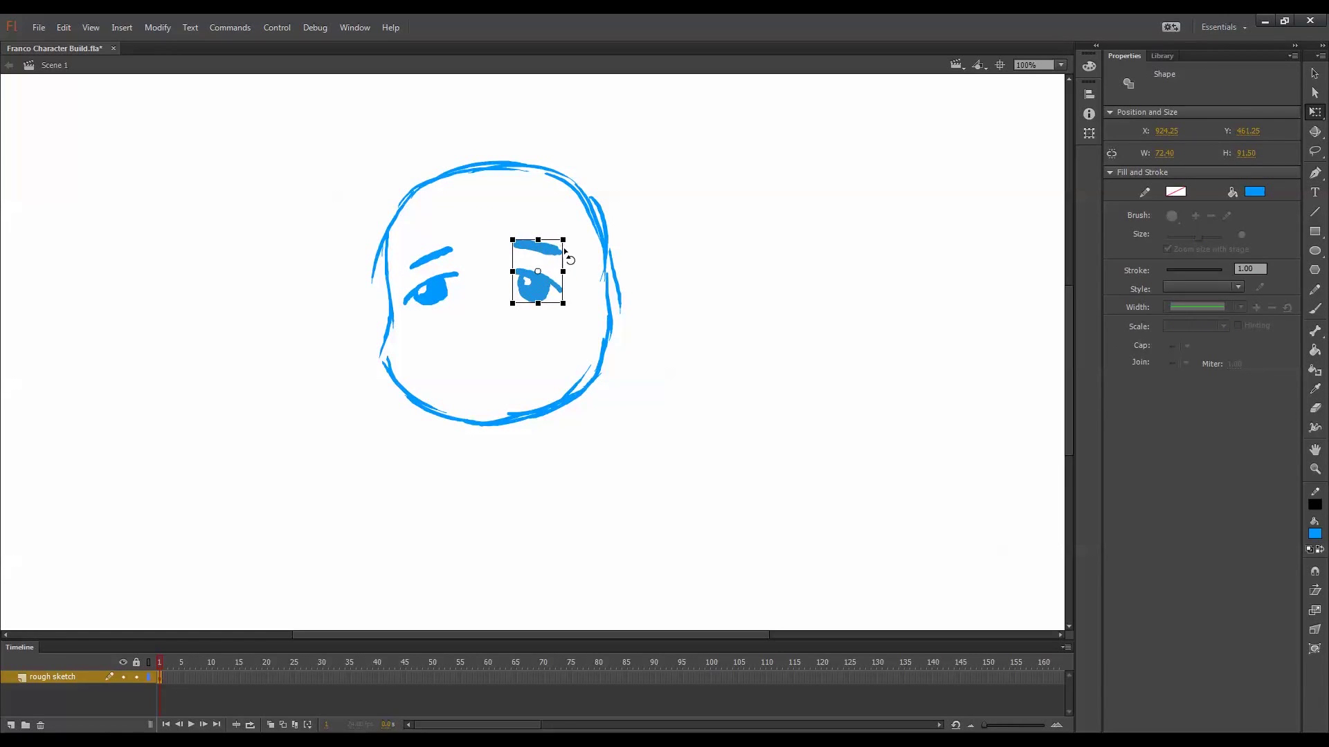
{"action": "key", "text": "ctrl+slash"}
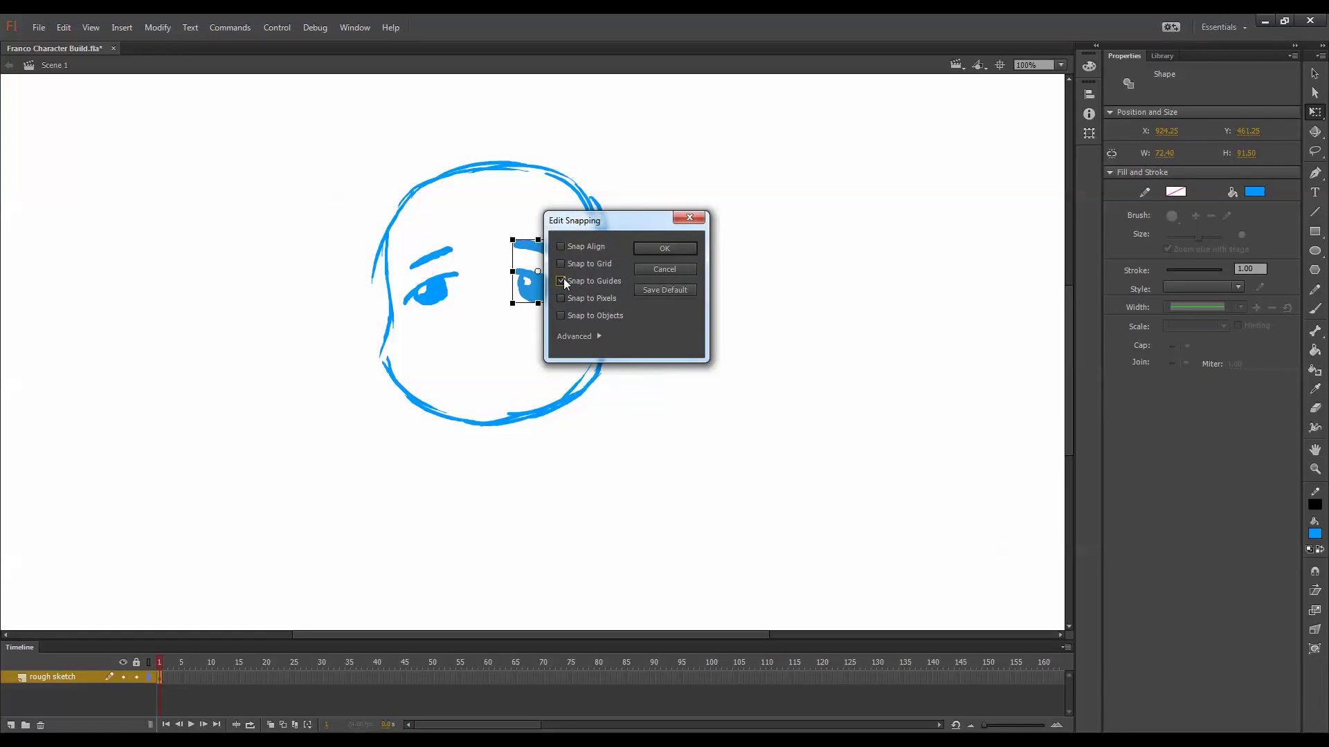
{"action": "left_click", "coordinate": [665, 248]}
{"action": "left_click_drag", "start_coordinate": [539, 240], "coordinate": [567, 241]}
{"action": "left_click_drag", "start_coordinate": [503, 309], "coordinate": [499, 312]}
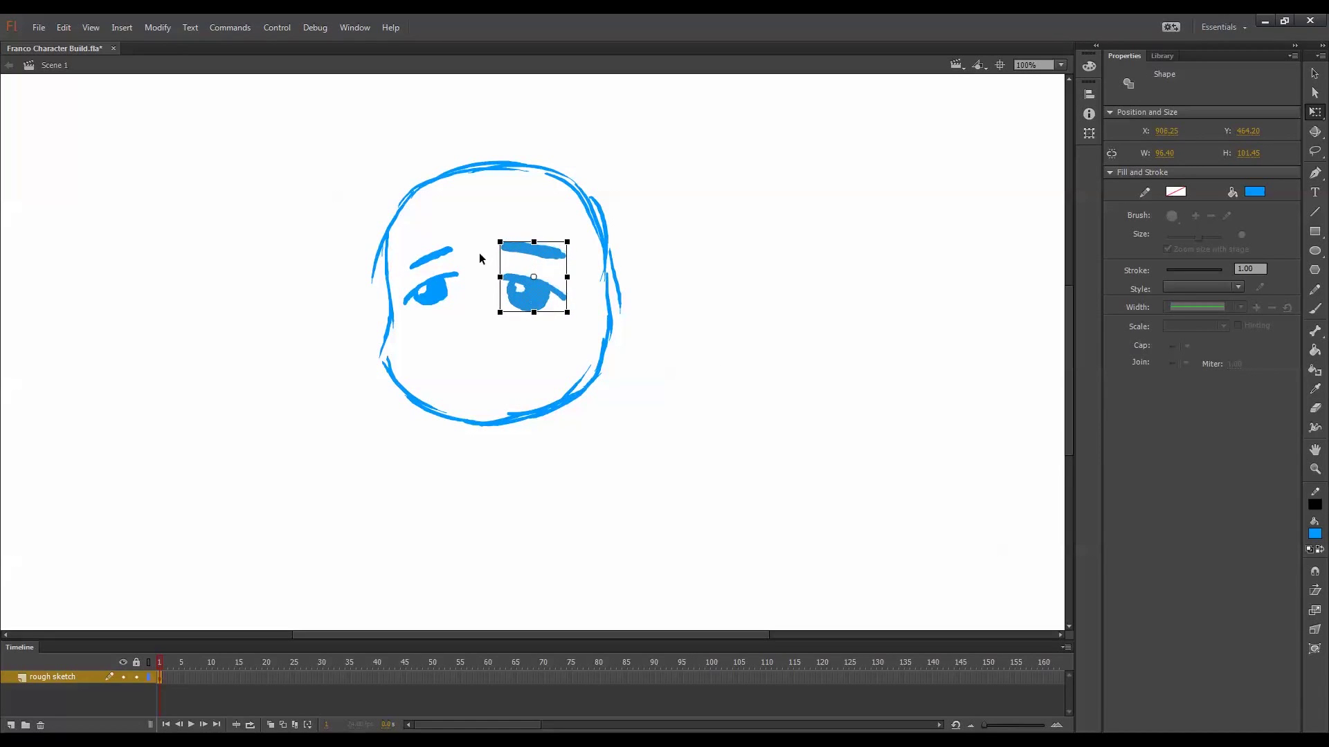
{"action": "left_click_drag", "start_coordinate": [478, 234], "coordinate": [394, 313]}
{"action": "left_click_drag", "start_coordinate": [458, 246], "coordinate": [465, 242]}
Sketch a small nose and open mouth on the face, and retrace the head outline with thicker strokes
{"action": "mouse_move", "coordinate": [401, 307]}
{"action": "left_mouse_down"}
{"action": "mouse_move", "coordinate": [475, 335]}
{"action": "mouse_move", "coordinate": [498, 362]}
{"action": "left_mouse_up"}
{"action": "key", "text": "b"}
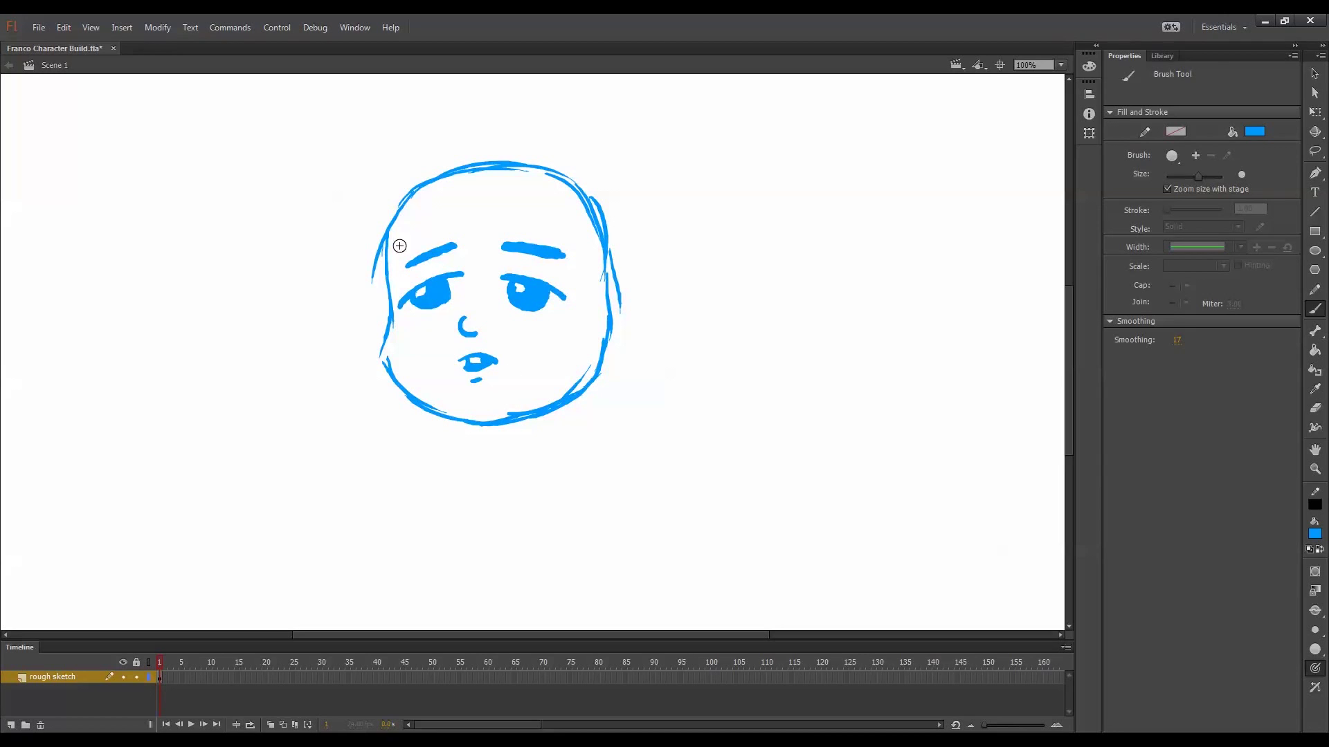
{"action": "mouse_move", "coordinate": [408, 199]}
{"action": "left_mouse_down"}
{"action": "mouse_move", "coordinate": [380, 335]}
{"action": "mouse_move", "coordinate": [391, 387]}
{"action": "left_mouse_up"}
{"action": "mouse_move", "coordinate": [417, 189]}
{"action": "left_mouse_down"}
{"action": "mouse_move", "coordinate": [512, 167]}
{"action": "mouse_move", "coordinate": [596, 217]}
{"action": "mouse_move", "coordinate": [606, 324]}
{"action": "mouse_move", "coordinate": [468, 405]}
{"action": "mouse_move", "coordinate": [427, 407]}
{"action": "mouse_move", "coordinate": [510, 416]}
{"action": "left_mouse_up"}
Erase the stray sketch lines along both sides of the head outline
{"action": "key", "text": "e"}
{"action": "left_click_drag", "start_coordinate": [371, 249], "coordinate": [378, 280]}
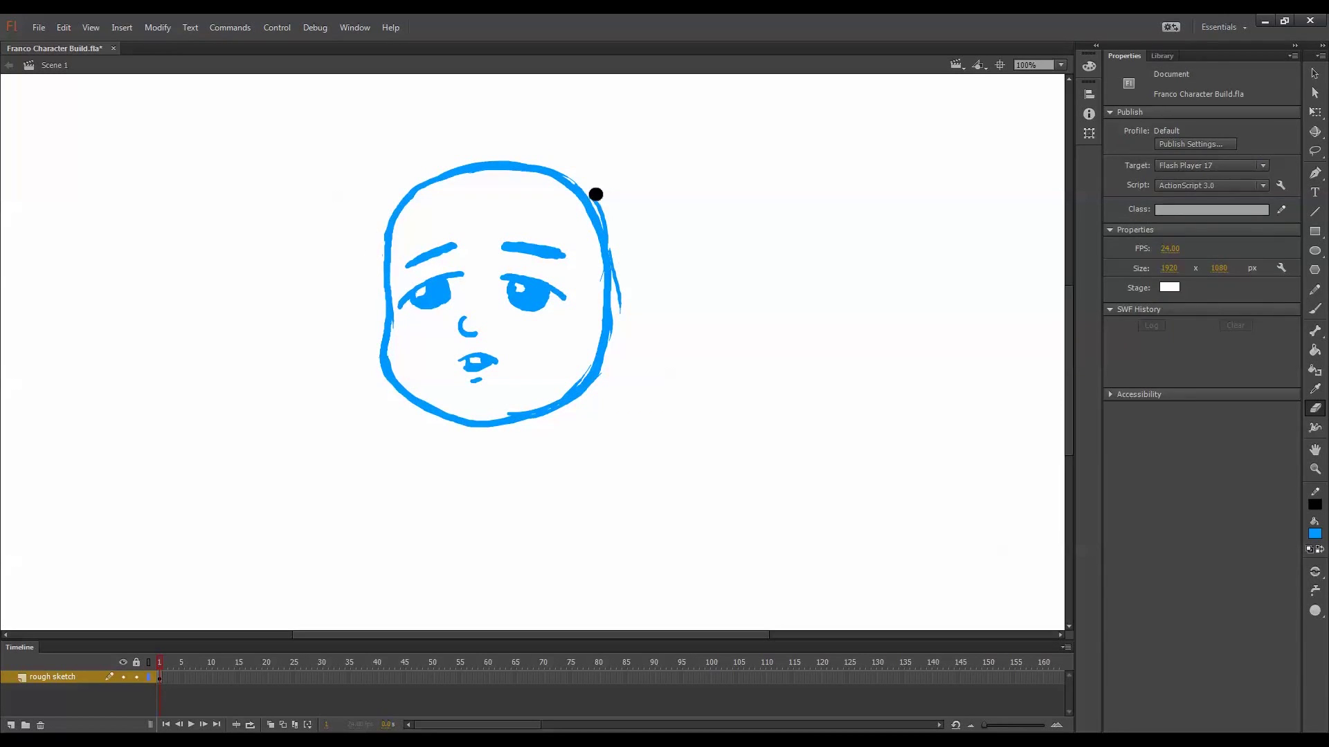
{"action": "left_click_drag", "start_coordinate": [595, 196], "coordinate": [614, 313]}
{"action": "left_click_drag", "start_coordinate": [399, 321], "coordinate": [395, 357]}
Add a layer above the rough sketch and brush in the jagged fringe, hair outline and ears on it
{"action": "left_click", "coordinate": [1315, 309]}
{"action": "left_click", "coordinate": [11, 725]}
{"action": "mouse_move", "coordinate": [452, 163]}
{"action": "left_mouse_down"}
{"action": "mouse_move", "coordinate": [351, 261]}
{"action": "mouse_move", "coordinate": [385, 257]}
{"action": "left_mouse_up"}
{"action": "mouse_move", "coordinate": [445, 167]}
{"action": "left_mouse_down"}
{"action": "mouse_move", "coordinate": [449, 202]}
{"action": "mouse_move", "coordinate": [528, 214]}
{"action": "mouse_move", "coordinate": [609, 255]}
{"action": "mouse_move", "coordinate": [397, 221]}
{"action": "mouse_move", "coordinate": [400, 180]}
{"action": "mouse_move", "coordinate": [542, 153]}
{"action": "mouse_move", "coordinate": [608, 252]}
{"action": "left_mouse_up"}
{"action": "mouse_move", "coordinate": [505, 144]}
{"action": "left_mouse_down"}
{"action": "mouse_move", "coordinate": [541, 150]}
{"action": "mouse_move", "coordinate": [615, 265]}
{"action": "mouse_move", "coordinate": [612, 322]}
{"action": "left_mouse_up"}
Sketch a pear-shaped torso below the head on the rough sketch layer
{"action": "left_click", "coordinate": [53, 690]}
{"action": "left_click_drag", "start_coordinate": [484, 427], "coordinate": [463, 508]}
{"action": "left_click_drag", "start_coordinate": [467, 519], "coordinate": [540, 534]}
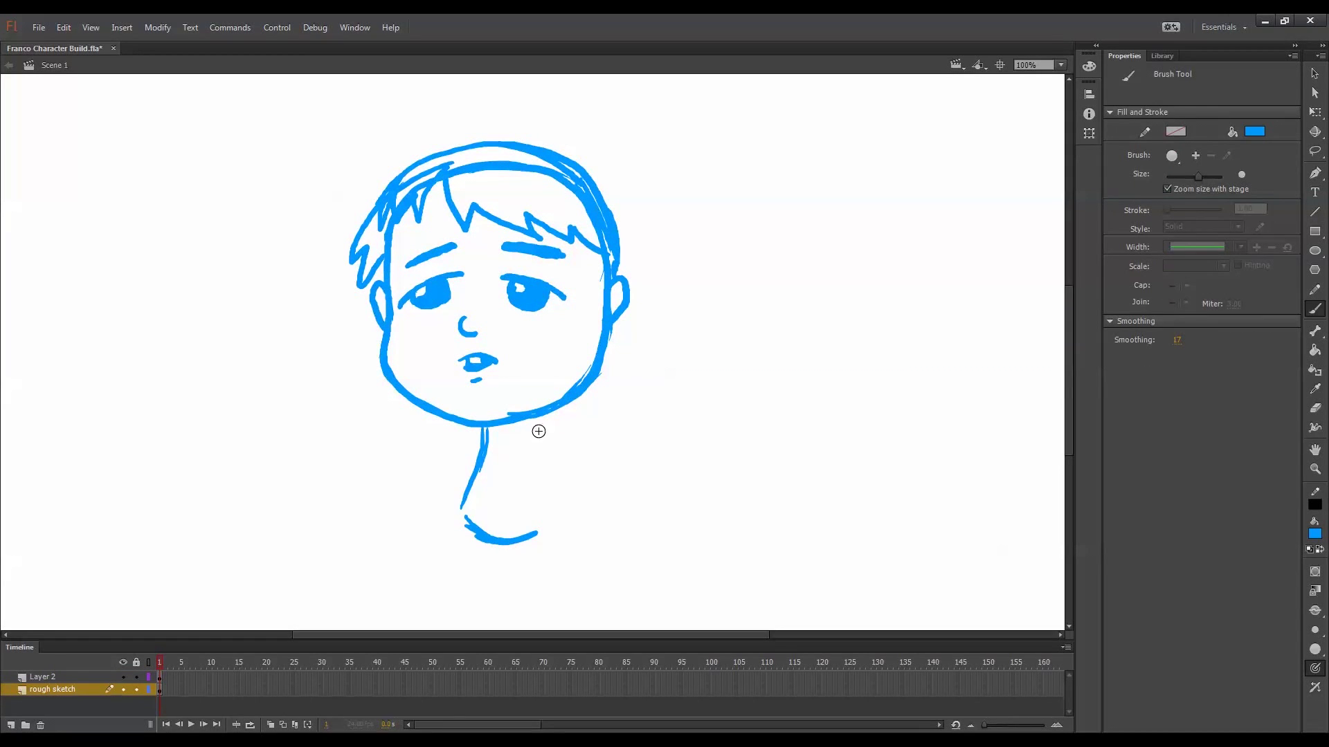
{"action": "left_click_drag", "start_coordinate": [530, 420], "coordinate": [541, 536]}
{"action": "left_click_drag", "start_coordinate": [472, 496], "coordinate": [463, 521]}
Sketch both arms hanging from the shoulders, each ending in a hand with fingers
{"action": "left_click_drag", "start_coordinate": [547, 415], "coordinate": [581, 481]}
{"action": "mouse_move", "coordinate": [473, 428]}
{"action": "left_mouse_down"}
{"action": "mouse_move", "coordinate": [418, 507]}
{"action": "mouse_move", "coordinate": [421, 532]}
{"action": "mouse_move", "coordinate": [445, 524]}
{"action": "mouse_move", "coordinate": [481, 471]}
{"action": "left_mouse_up"}
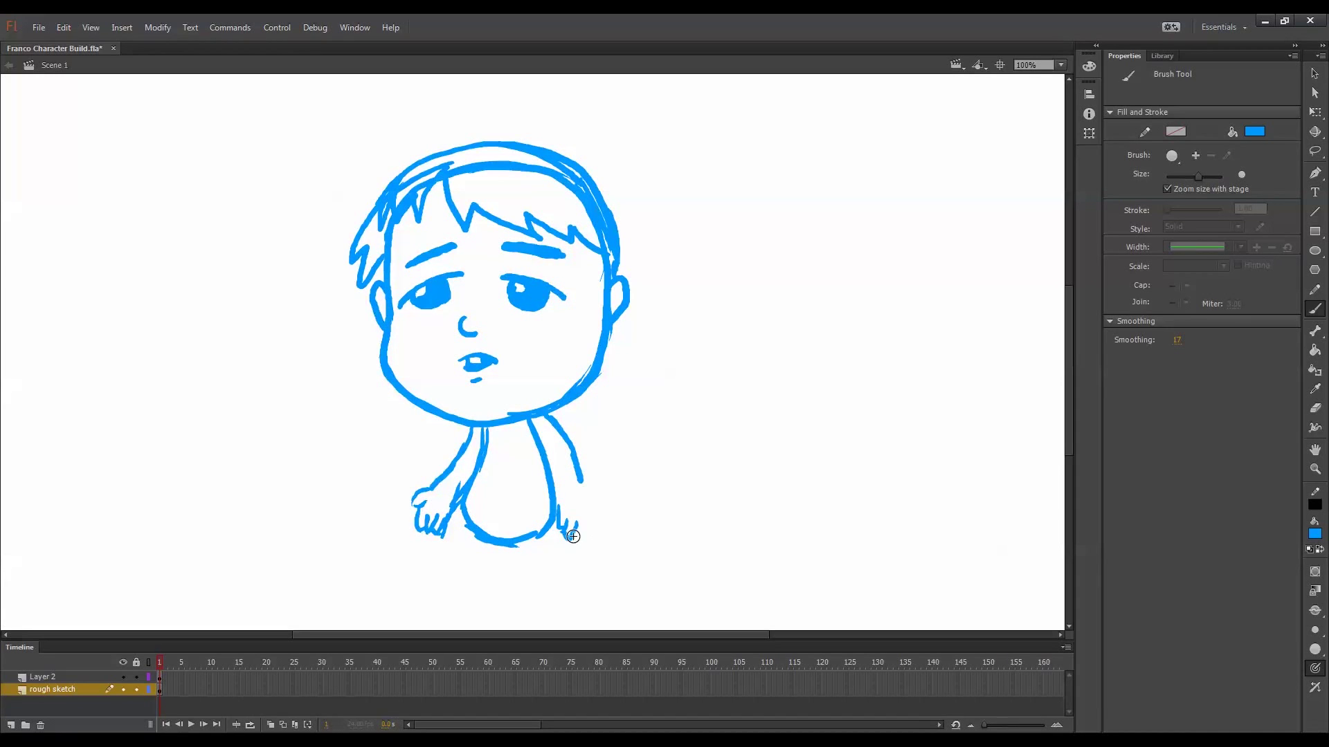
{"action": "left_click_drag", "start_coordinate": [573, 537], "coordinate": [585, 524]}
{"action": "left_click_drag", "start_coordinate": [585, 487], "coordinate": [594, 533]}
{"action": "left_click_drag", "start_coordinate": [543, 449], "coordinate": [558, 519]}
Sketch the shirt's neckline and the short sleeve edges on both arms
{"action": "left_click_drag", "start_coordinate": [485, 430], "coordinate": [521, 425]}
{"action": "left_click_drag", "start_coordinate": [565, 426], "coordinate": [542, 460]}
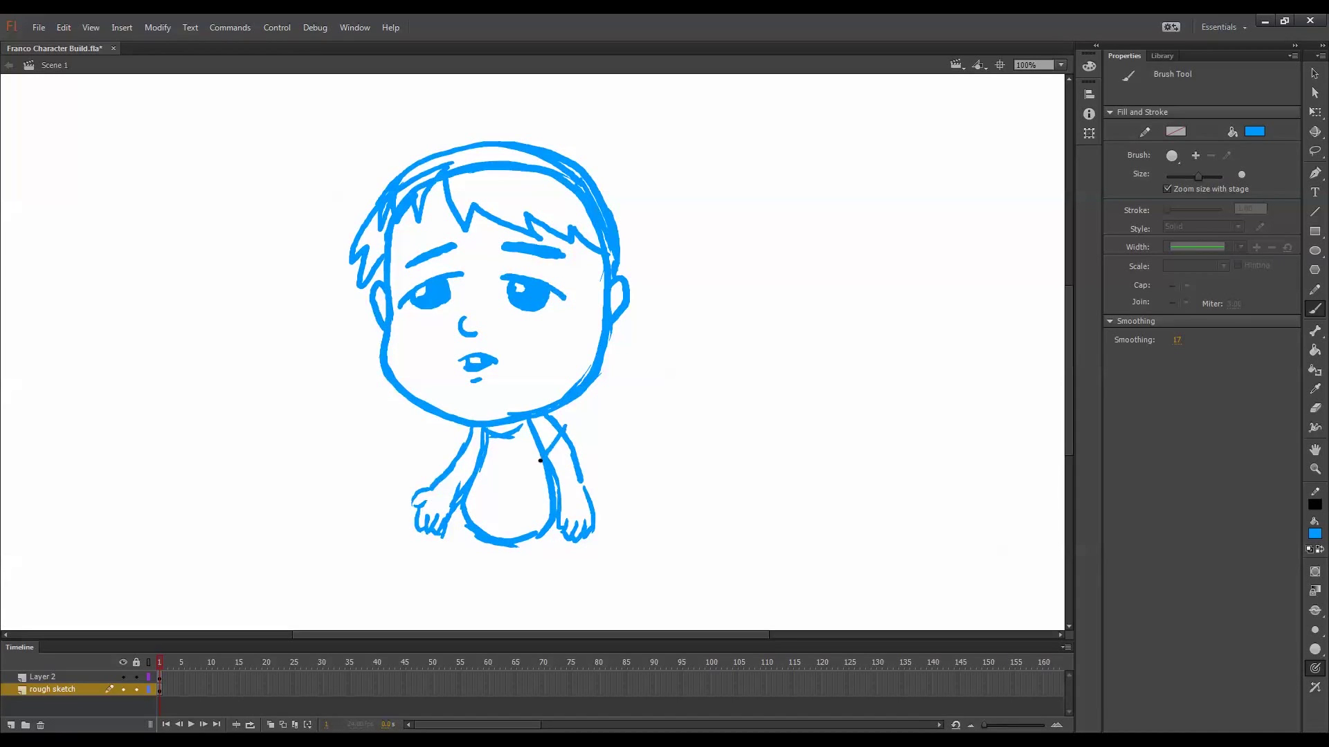
{"action": "left_click_drag", "start_coordinate": [460, 444], "coordinate": [479, 459]}
{"action": "left_click_drag", "start_coordinate": [469, 429], "coordinate": [459, 444]}
Sketch two short trouser legs below the torso, with a gap between them and closed hems
{"action": "mouse_move", "coordinate": [503, 565]}
{"action": "left_mouse_down"}
{"action": "mouse_move", "coordinate": [493, 531]}
{"action": "mouse_move", "coordinate": [456, 560]}
{"action": "left_mouse_up"}
{"action": "left_click_drag", "start_coordinate": [455, 566], "coordinate": [477, 576]}
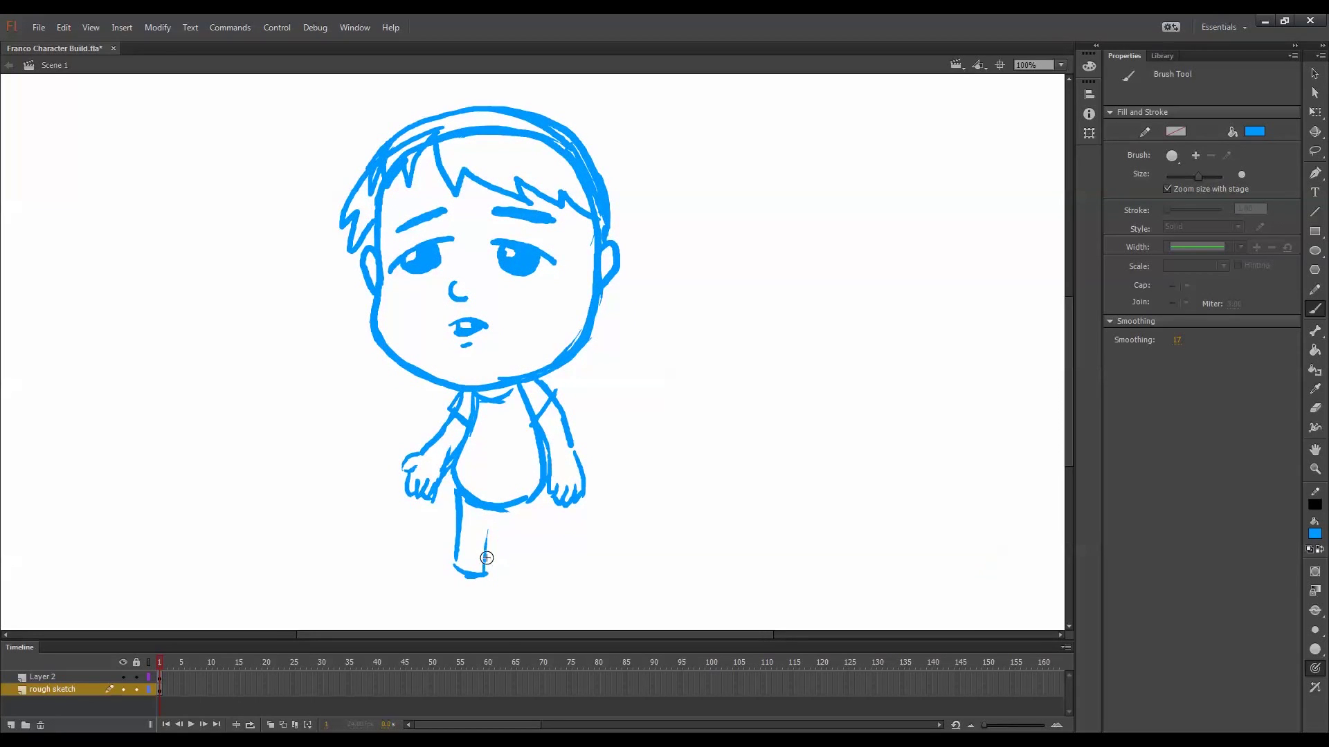
{"action": "left_click_drag", "start_coordinate": [492, 520], "coordinate": [488, 572]}
{"action": "mouse_move", "coordinate": [490, 526]}
{"action": "left_mouse_down"}
{"action": "mouse_move", "coordinate": [482, 575]}
{"action": "mouse_move", "coordinate": [513, 516]}
{"action": "mouse_move", "coordinate": [514, 573]}
{"action": "left_mouse_up"}
{"action": "left_click_drag", "start_coordinate": [515, 571], "coordinate": [530, 573]}
{"action": "left_click_drag", "start_coordinate": [541, 493], "coordinate": [540, 578]}
{"action": "left_click_drag", "start_coordinate": [520, 574], "coordinate": [537, 572]}
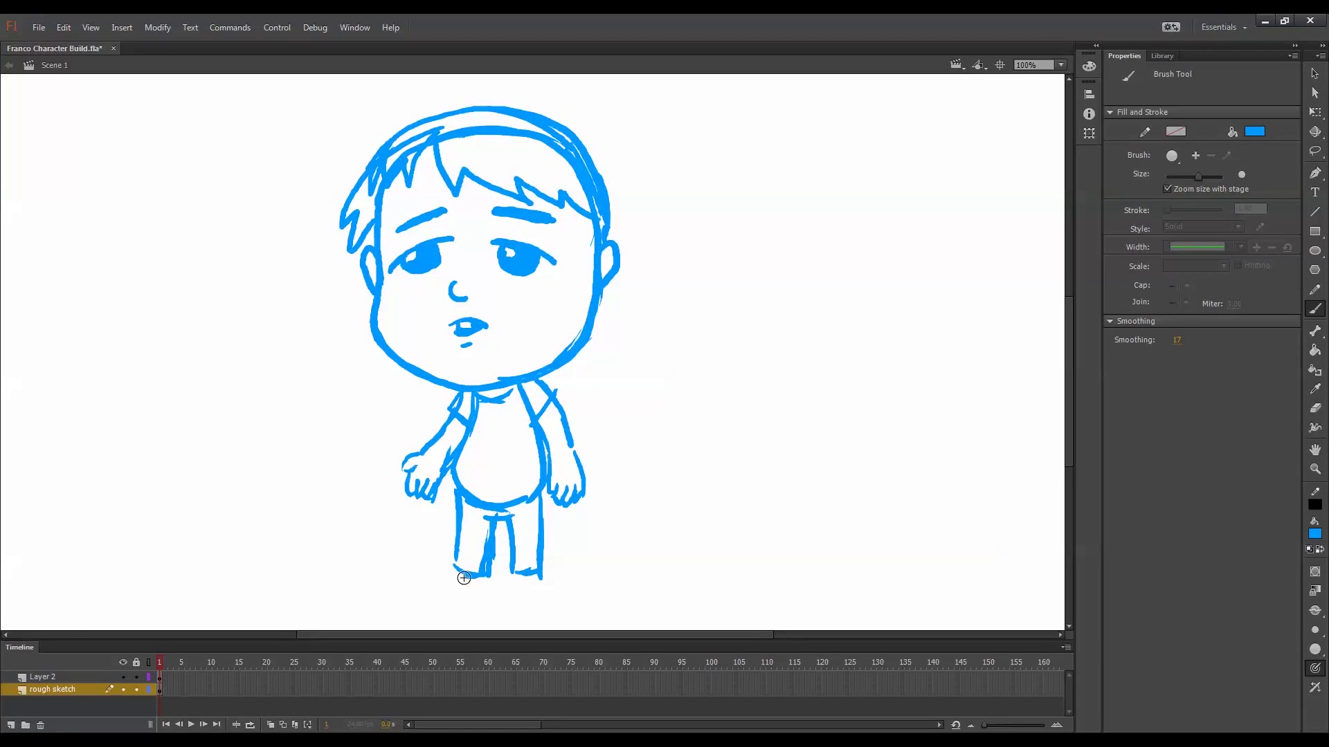
Sketch a shoe with a sole at the end of each leg
{"action": "mouse_move", "coordinate": [457, 568]}
{"action": "left_mouse_down"}
{"action": "mouse_move", "coordinate": [428, 595]}
{"action": "mouse_move", "coordinate": [458, 600]}
{"action": "mouse_move", "coordinate": [431, 602]}
{"action": "mouse_move", "coordinate": [490, 595]}
{"action": "left_mouse_up"}
{"action": "mouse_move", "coordinate": [514, 575]}
{"action": "left_mouse_down"}
{"action": "mouse_move", "coordinate": [522, 598]}
{"action": "mouse_move", "coordinate": [559, 615]}
{"action": "left_mouse_up"}
{"action": "mouse_move", "coordinate": [544, 572]}
{"action": "left_mouse_down"}
{"action": "mouse_move", "coordinate": [511, 600]}
{"action": "mouse_move", "coordinate": [562, 601]}
{"action": "left_mouse_up"}
{"action": "left_click_drag", "start_coordinate": [513, 577], "coordinate": [511, 607]}
{"action": "left_click_drag", "start_coordinate": [507, 602], "coordinate": [566, 613]}
{"action": "left_click_drag", "start_coordinate": [624, 468], "coordinate": [613, 450]}
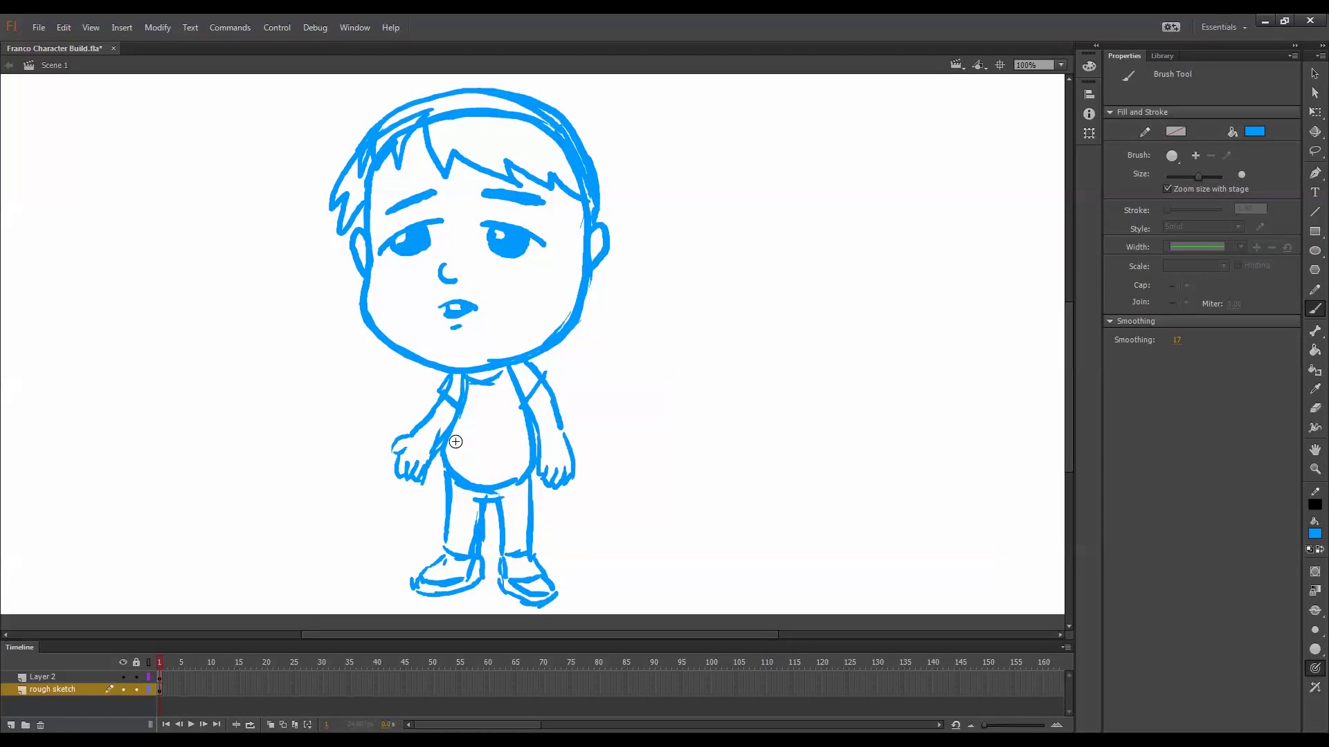
Add a new layer above the sketch and lock Layer 2 and the rough sketch layer
{"action": "left_click", "coordinate": [138, 676]}
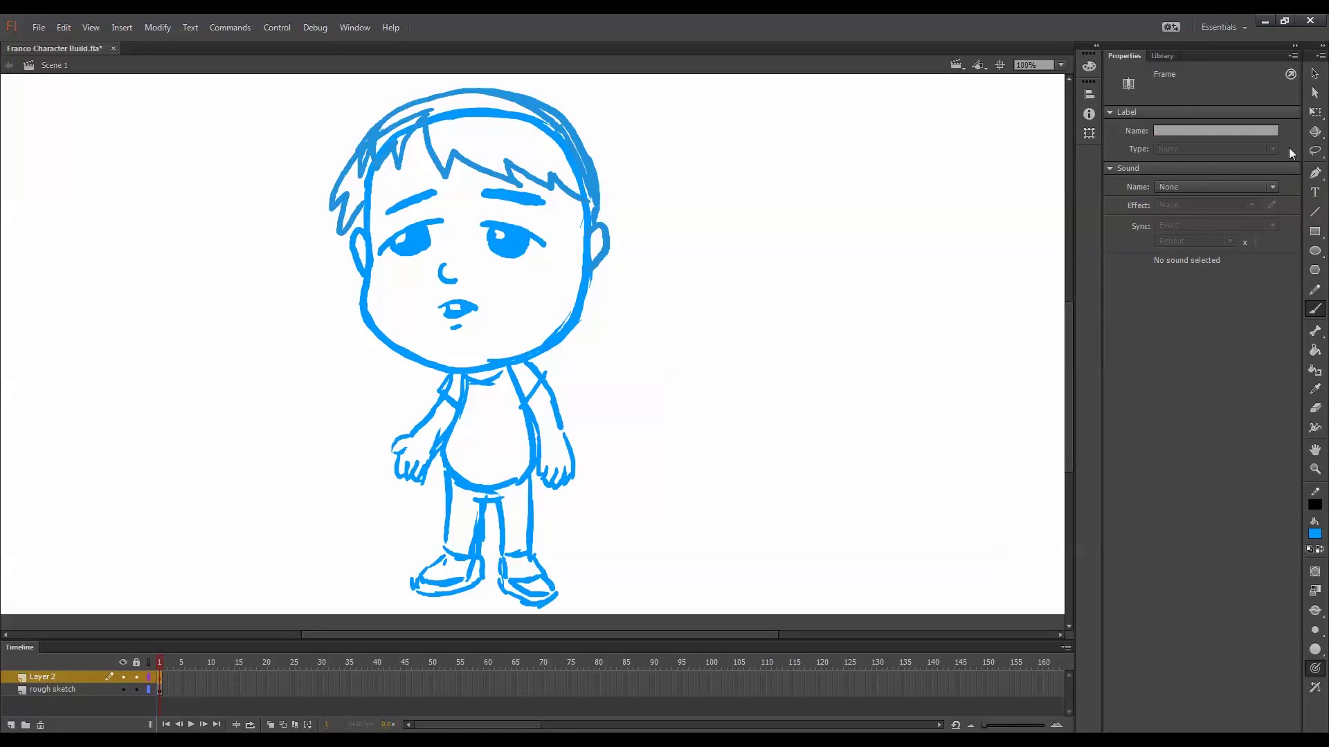
{"action": "left_click", "coordinate": [1314, 112]}
{"action": "left_click", "coordinate": [298, 429]}
{"action": "left_click", "coordinate": [11, 725]}
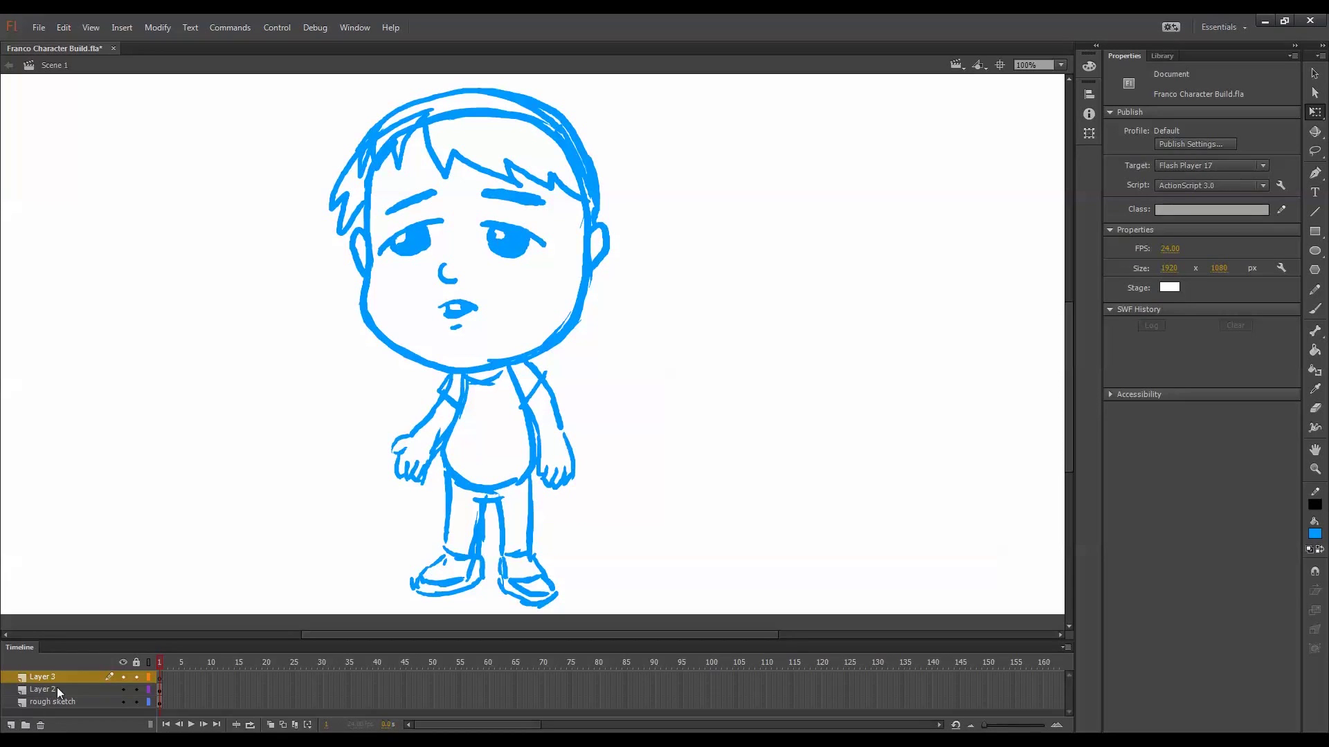
{"action": "left_click_drag", "start_coordinate": [404, 323], "coordinate": [384, 339]}
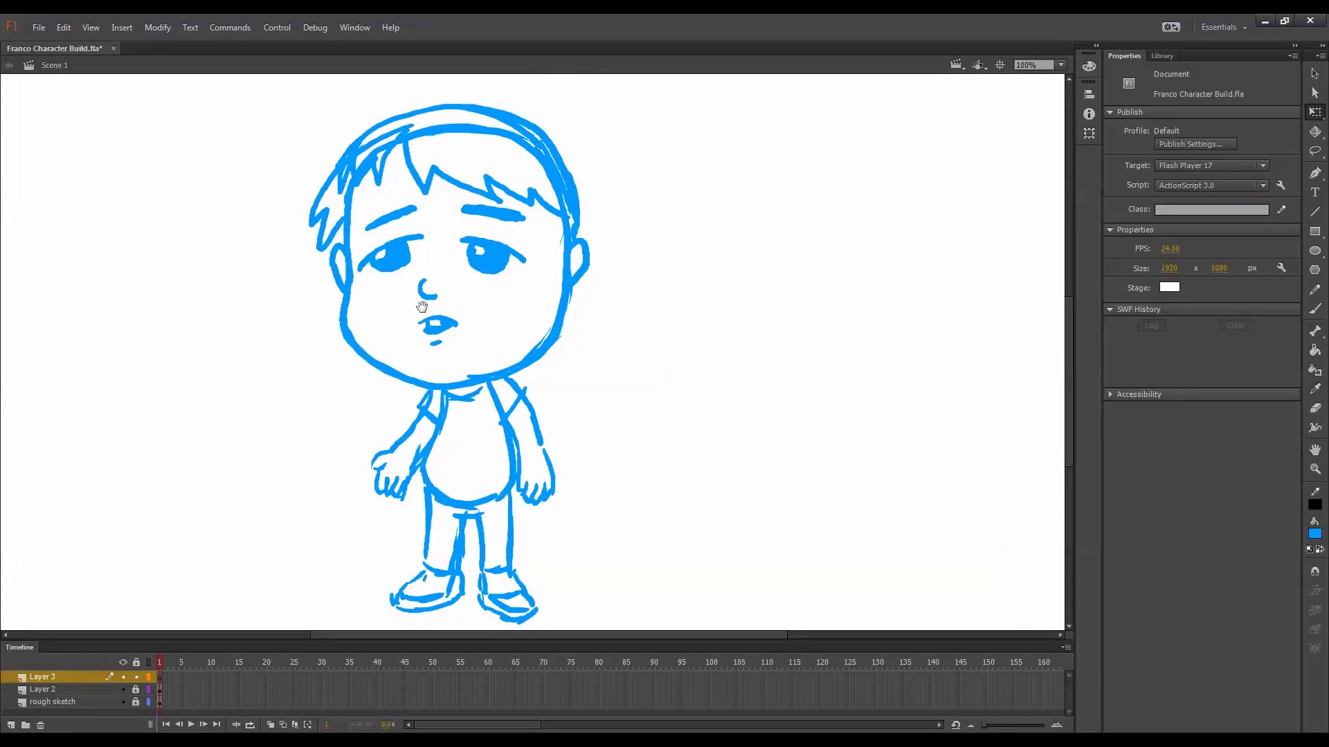
Set the Rectangle tool to a black Ragged stroke of 3.45 with no fill
{"action": "left_click", "coordinate": [1319, 235]}
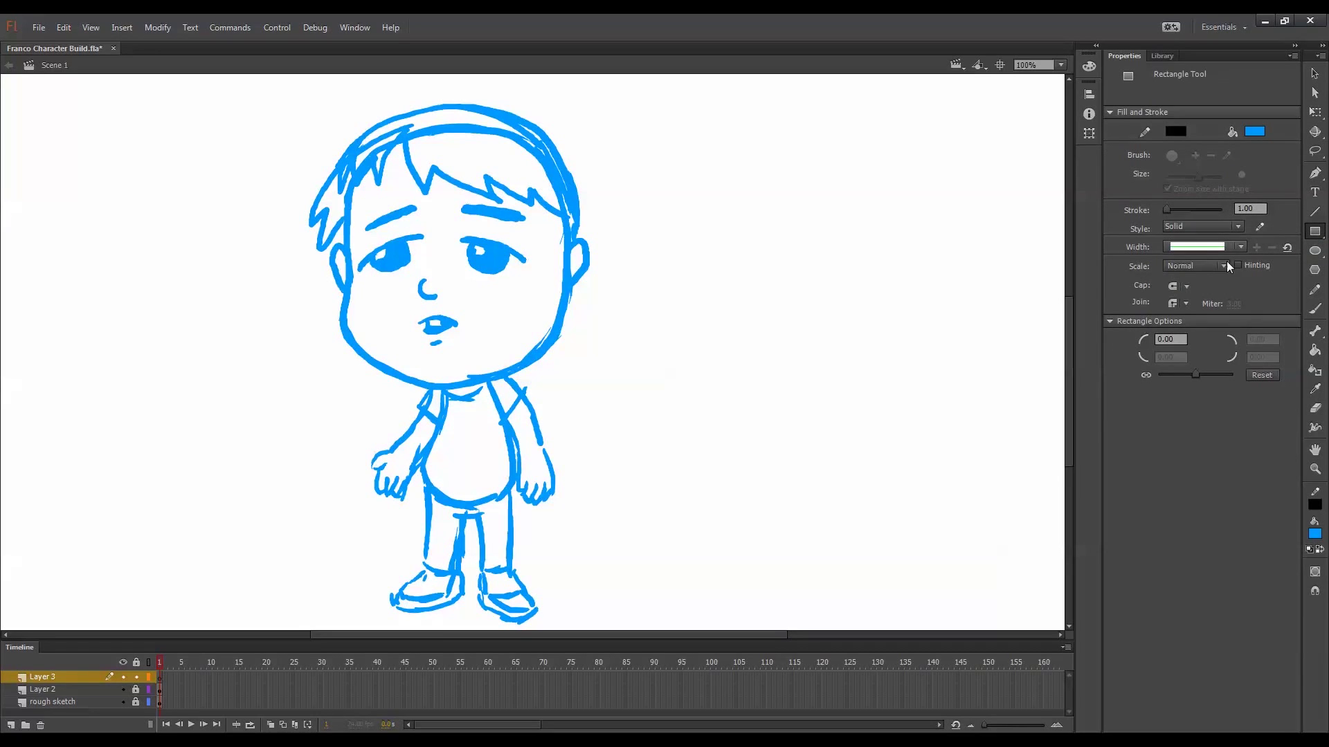
{"action": "left_click", "coordinate": [1218, 227]}
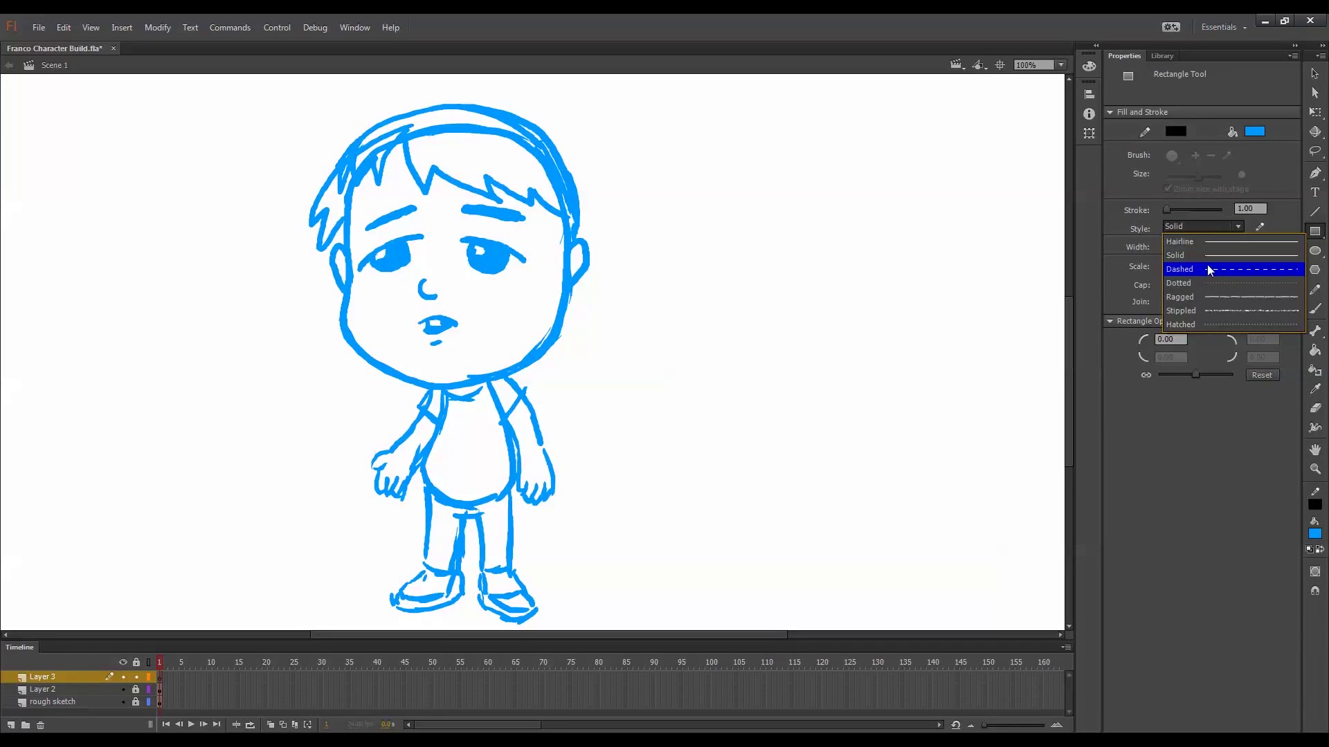
{"action": "left_click", "coordinate": [1220, 297]}
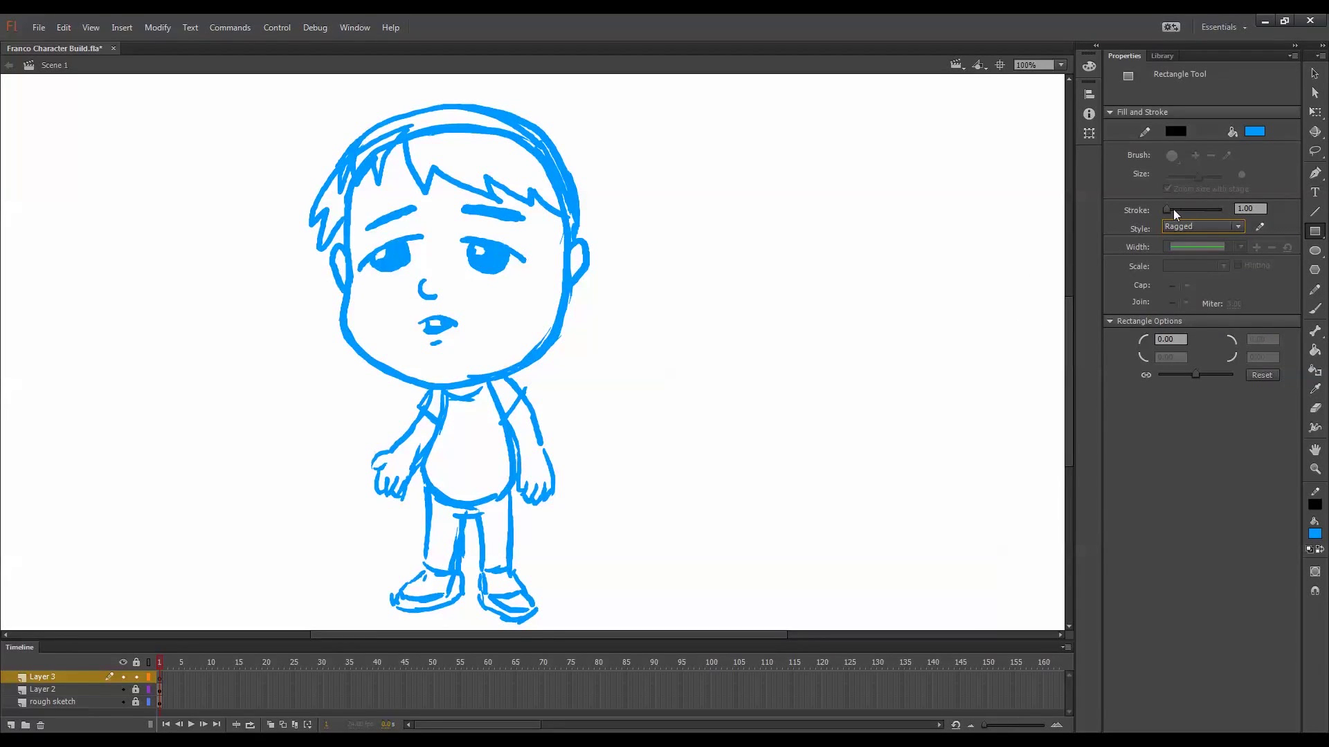
{"action": "left_click_drag", "start_coordinate": [1168, 209], "coordinate": [1168, 210]}
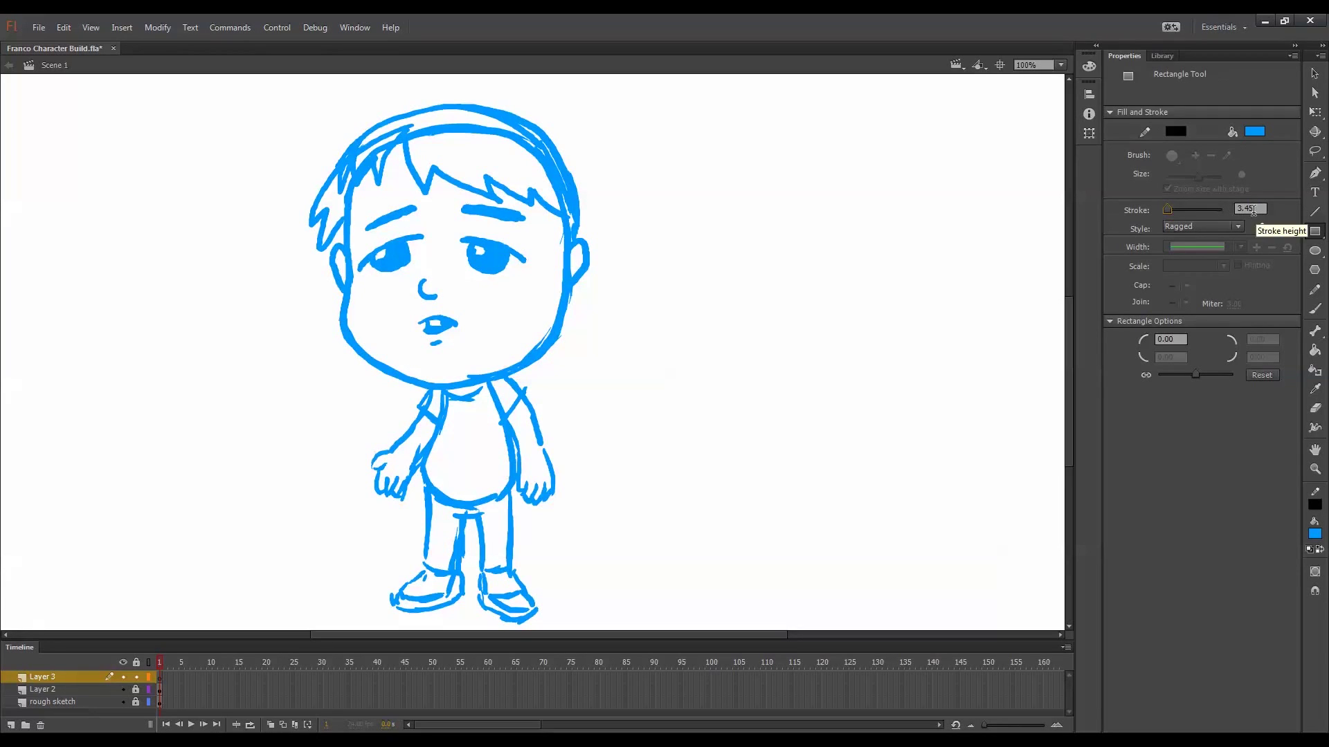
{"action": "left_click", "coordinate": [1319, 506]}
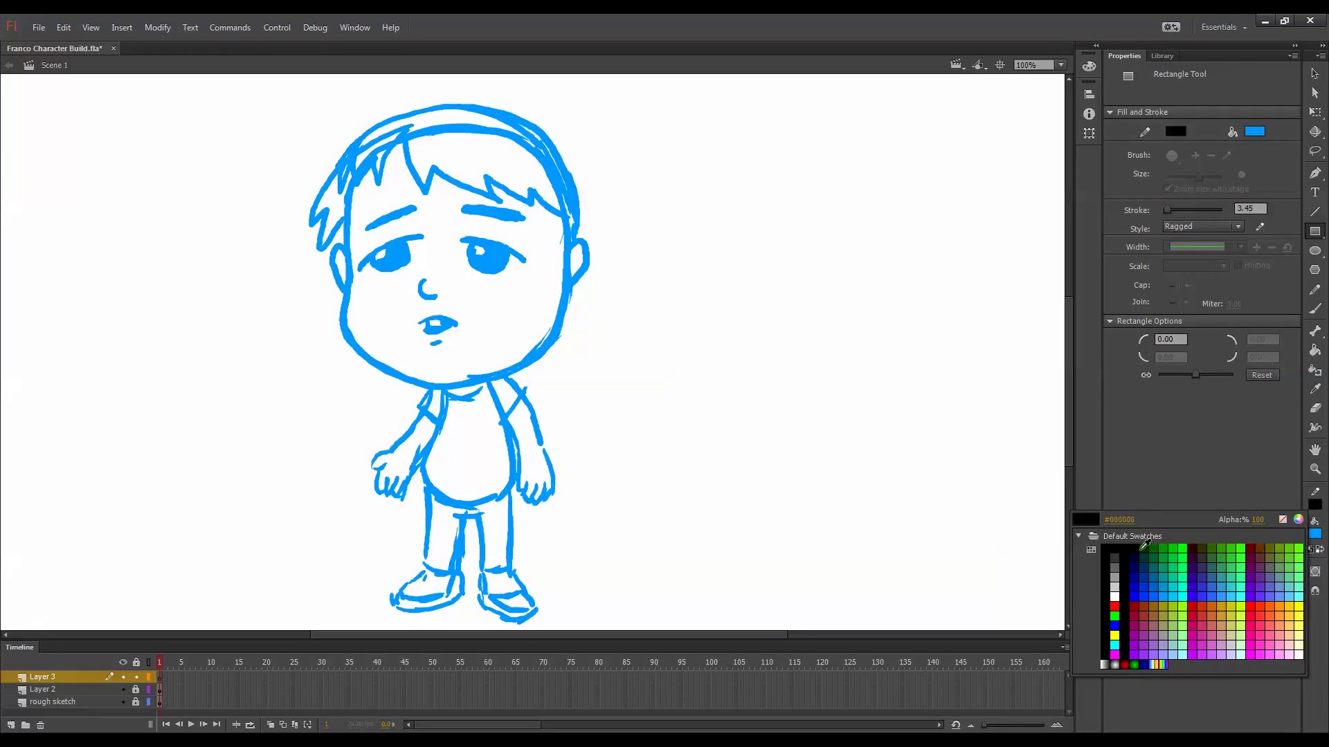
{"action": "left_click", "coordinate": [1114, 551]}
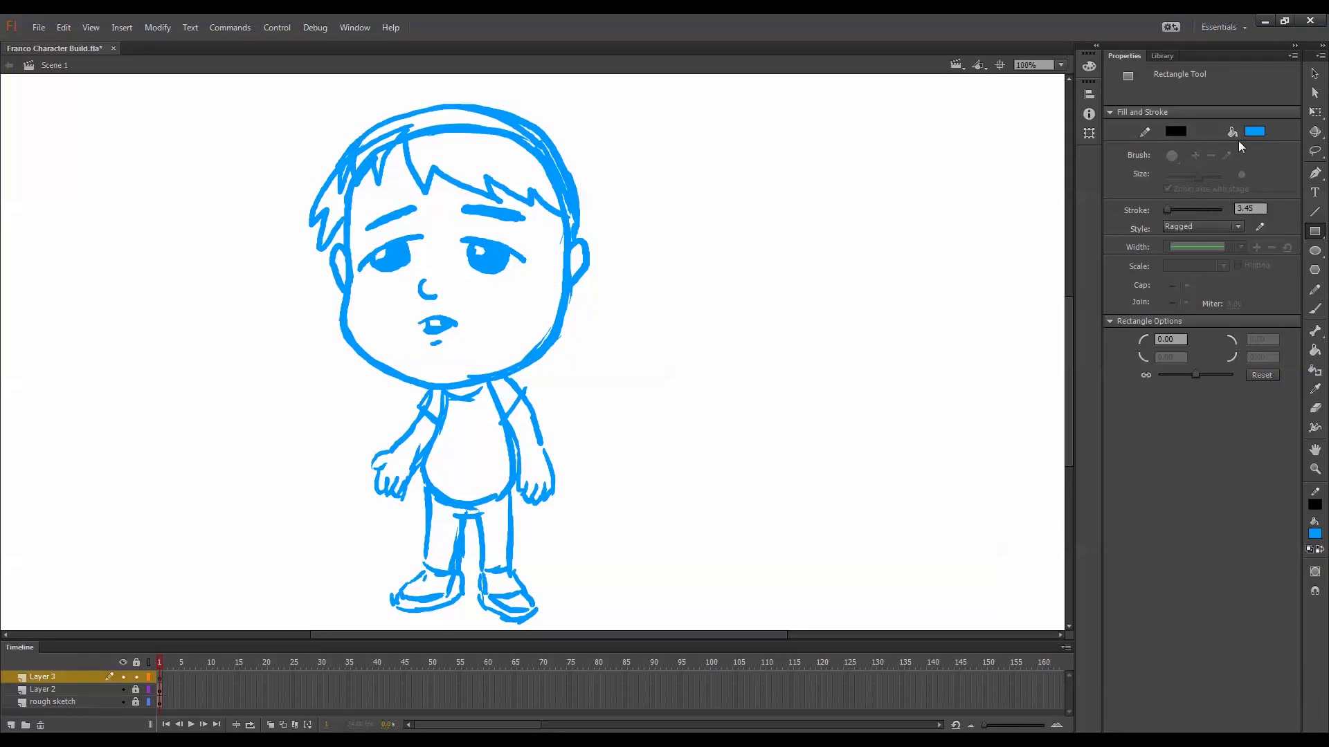
{"action": "left_click", "coordinate": [1255, 130]}
{"action": "left_click", "coordinate": [1220, 146]}
Draw a rectangle over the face and bend its sides and corners to follow the sketched face outline
{"action": "left_click_drag", "start_coordinate": [349, 153], "coordinate": [562, 358]}
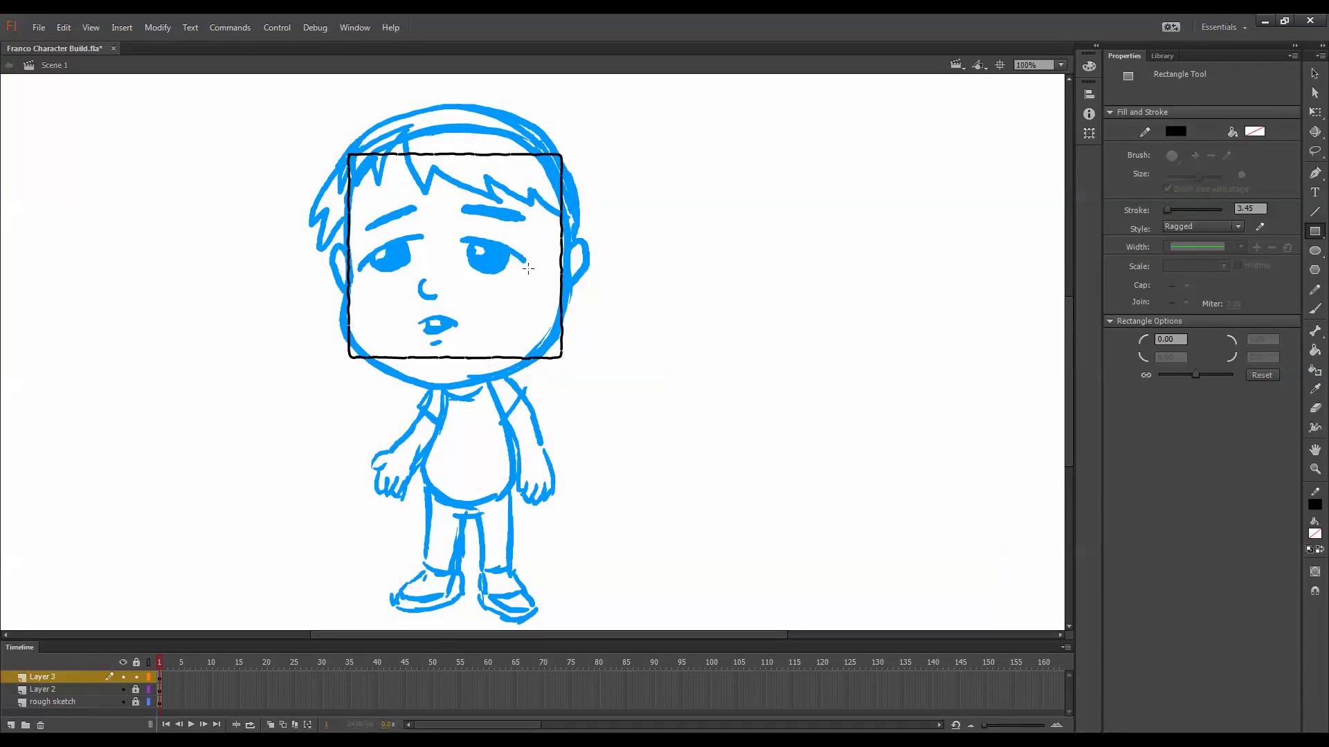
{"action": "key", "text": "q"}
{"action": "left_click_drag", "start_coordinate": [453, 358], "coordinate": [450, 385]}
{"action": "mouse_move", "coordinate": [562, 358]}
{"action": "left_mouse_down"}
{"action": "mouse_move", "coordinate": [563, 306]}
{"action": "mouse_move", "coordinate": [546, 346]}
{"action": "left_mouse_up"}
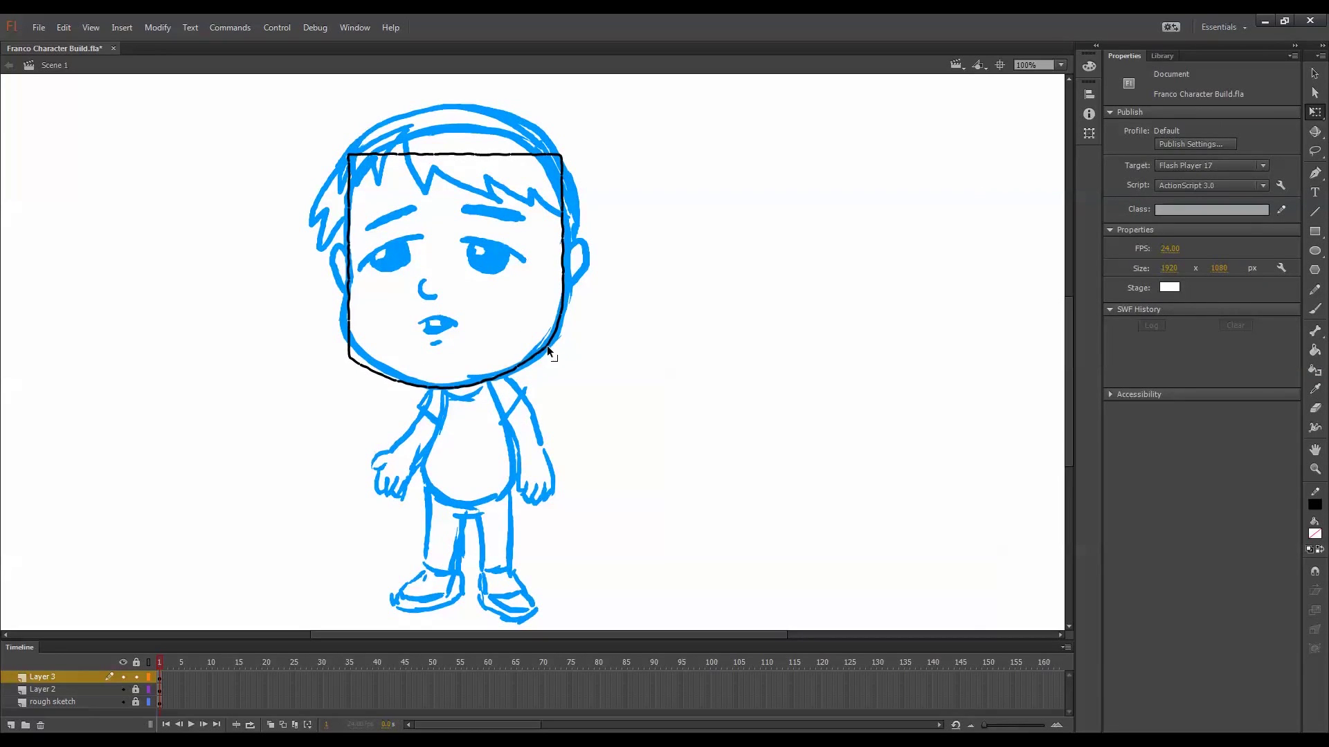
{"action": "left_click_drag", "start_coordinate": [509, 154], "coordinate": [504, 129]}
{"action": "left_click_drag", "start_coordinate": [562, 155], "coordinate": [553, 161]}
{"action": "left_click_drag", "start_coordinate": [562, 225], "coordinate": [567, 221]}
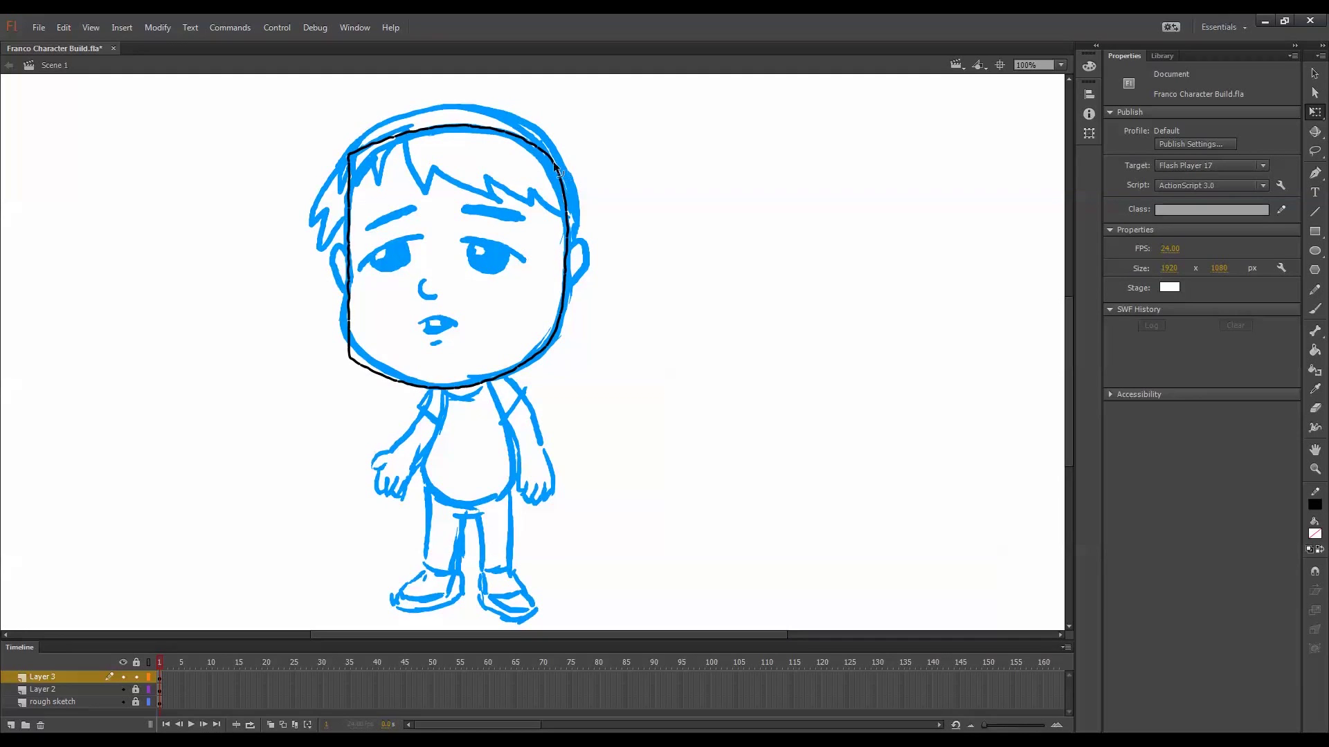
{"action": "left_click_drag", "start_coordinate": [350, 214], "coordinate": [343, 215]}
{"action": "left_click_drag", "start_coordinate": [349, 155], "coordinate": [406, 127]}
{"action": "left_click_drag", "start_coordinate": [346, 279], "coordinate": [344, 313]}
{"action": "left_click_drag", "start_coordinate": [351, 358], "coordinate": [342, 318]}
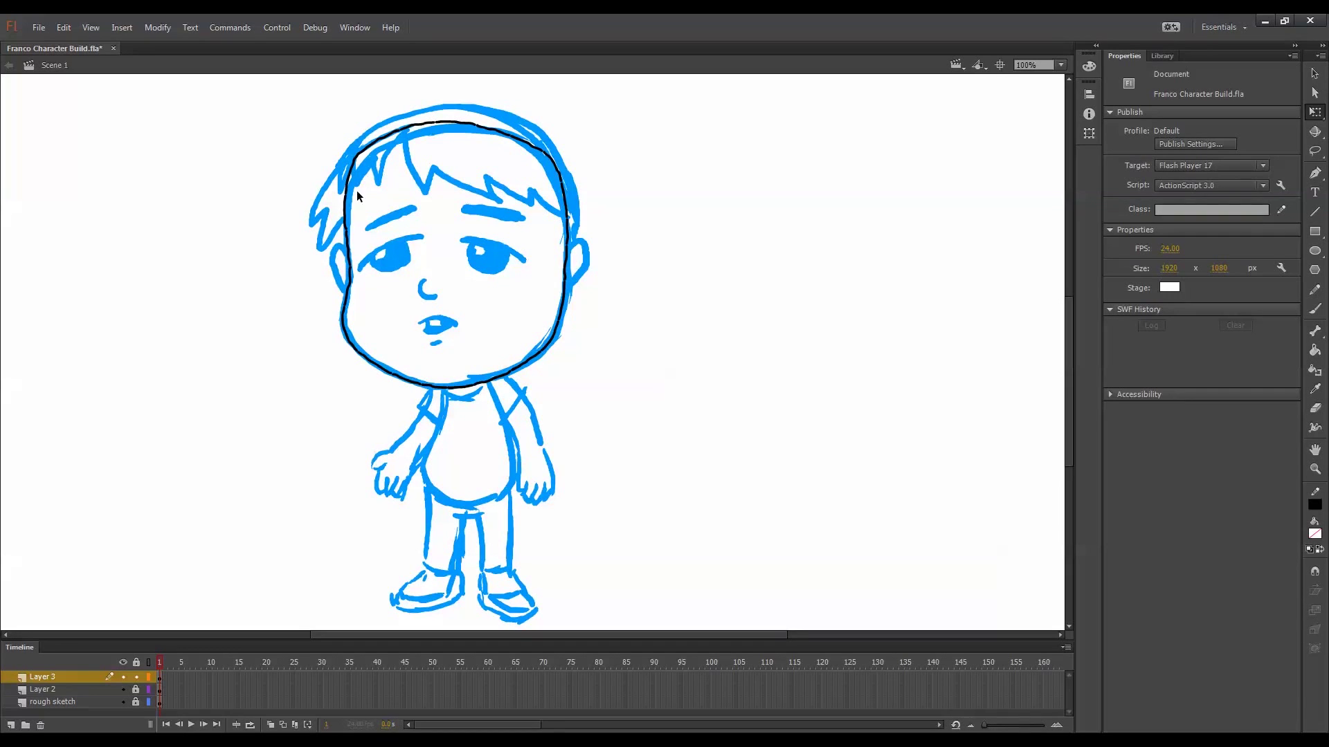
Group the traced face outline and deselect it
{"action": "left_click_drag", "start_coordinate": [618, 111], "coordinate": [328, 412]}
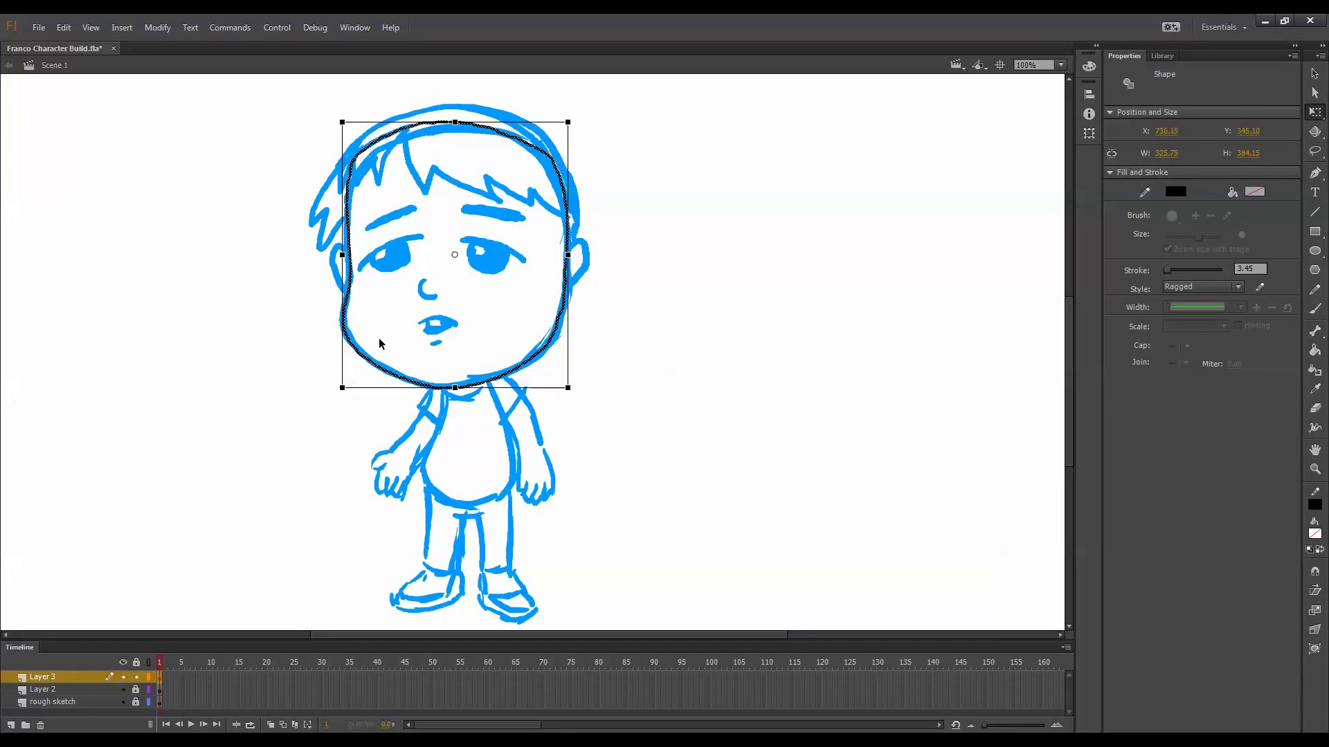
{"action": "key", "text": "ctrl+g"}
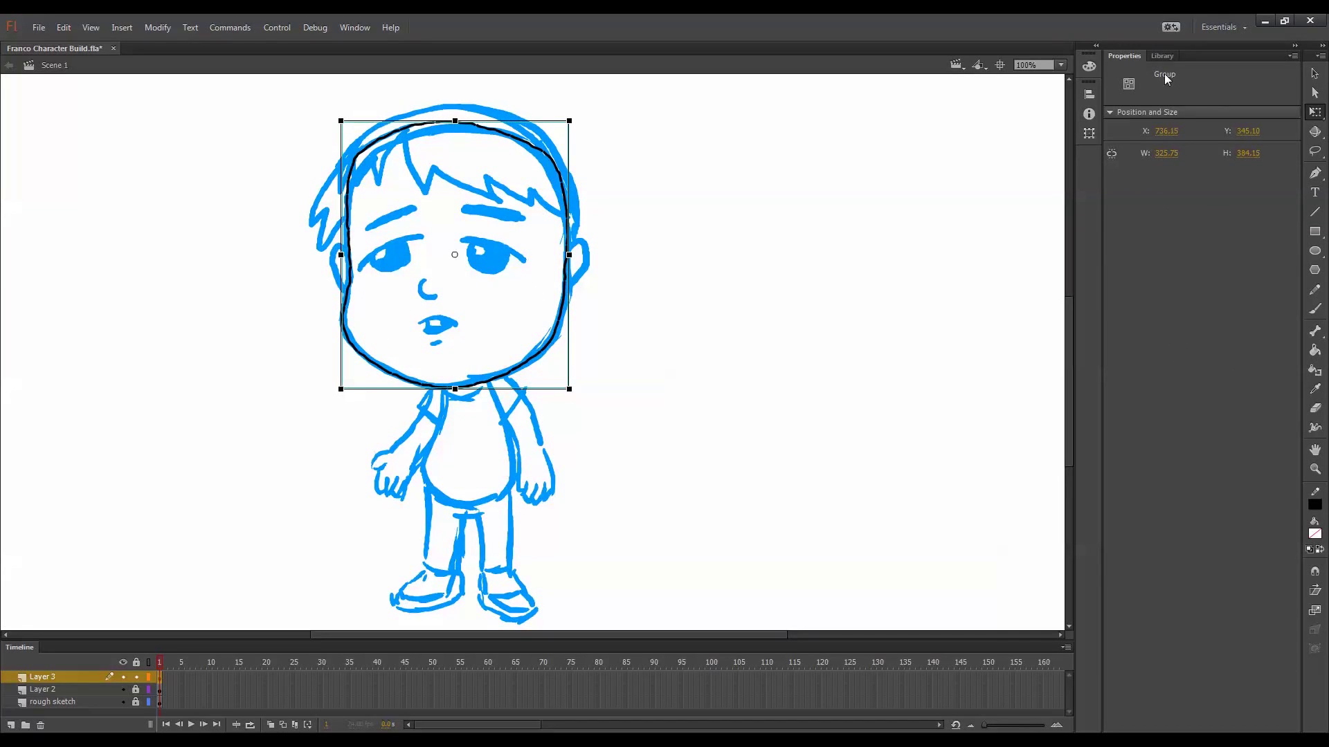
{"action": "left_click", "coordinate": [711, 245]}
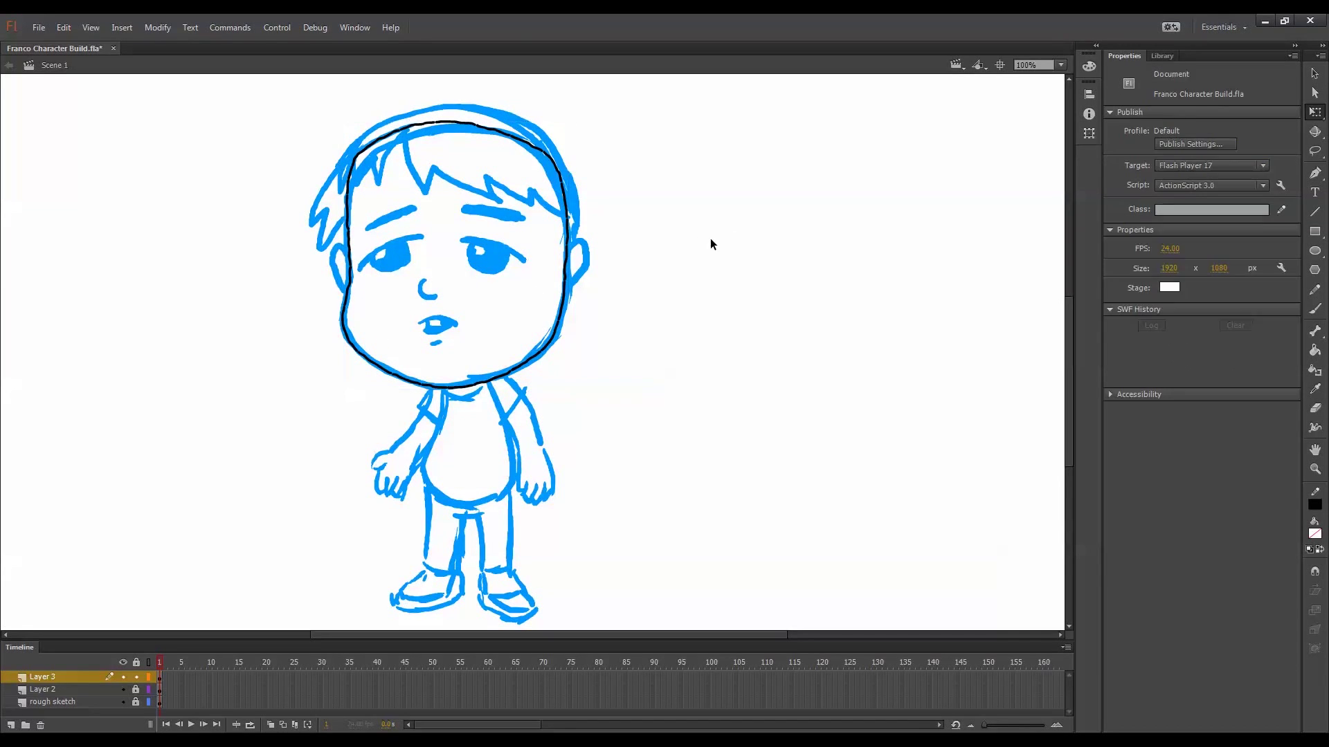
Draw a rectangle over the fringe and reshape its left part into the first pointed lock of hair
{"action": "left_click", "coordinate": [1315, 231]}
{"action": "left_click_drag", "start_coordinate": [405, 111], "coordinate": [521, 187]}
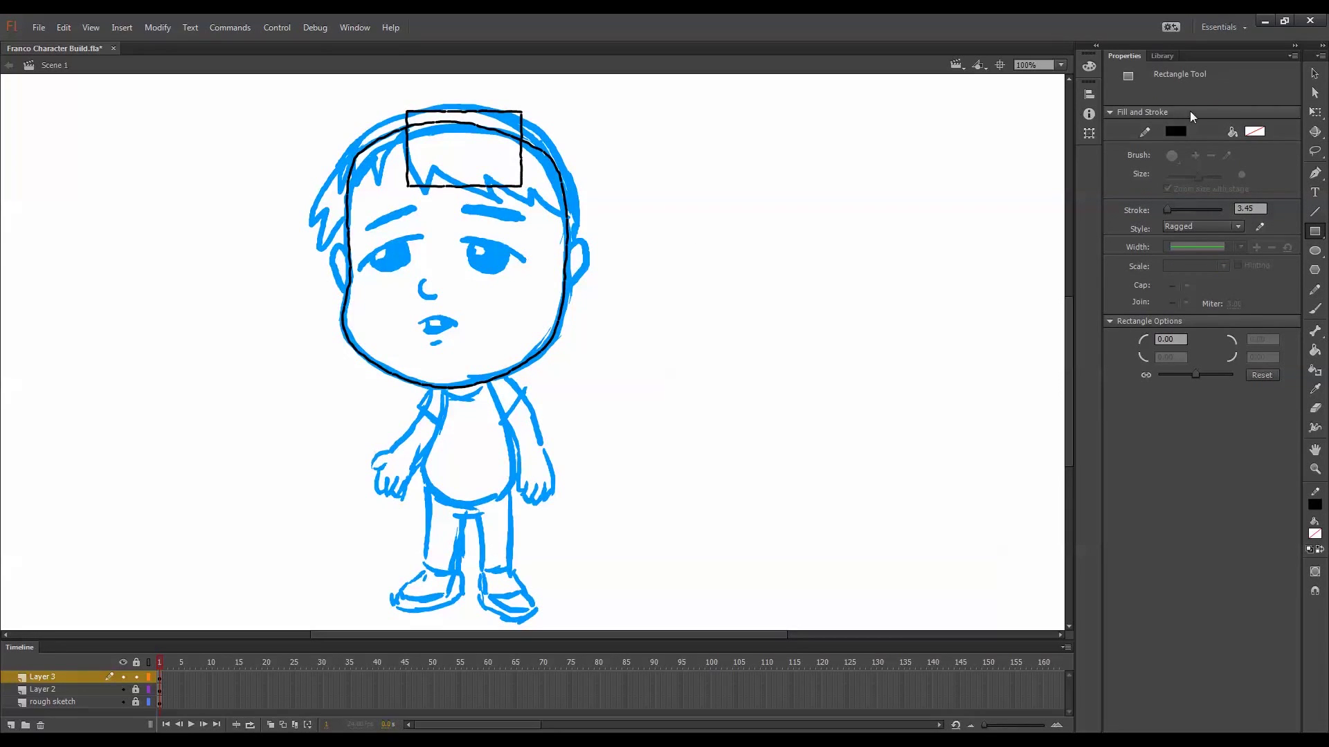
{"action": "left_click", "coordinate": [1315, 112]}
{"action": "mouse_move", "coordinate": [407, 187]}
{"action": "left_mouse_down"}
{"action": "mouse_move", "coordinate": [424, 194]}
{"action": "mouse_move", "coordinate": [413, 134]}
{"action": "mouse_move", "coordinate": [379, 183]}
{"action": "left_mouse_up"}
{"action": "mouse_move", "coordinate": [393, 147]}
{"action": "left_mouse_down"}
{"action": "mouse_move", "coordinate": [325, 170]}
{"action": "mouse_move", "coordinate": [396, 148]}
{"action": "left_mouse_up"}
{"action": "left_click_drag", "start_coordinate": [413, 134], "coordinate": [406, 131]}
{"action": "left_click_drag", "start_coordinate": [393, 156], "coordinate": [391, 154]}
Add corner points along the lower hair edge and shape the jagged fringe down to the right ear
{"action": "left_click_drag", "start_coordinate": [444, 191], "coordinate": [505, 203], "text": "alt"}
{"action": "left_click_drag", "start_coordinate": [496, 188], "coordinate": [521, 174]}
{"action": "left_click_drag", "start_coordinate": [522, 148], "coordinate": [567, 213], "text": "alt"}
{"action": "left_click_drag", "start_coordinate": [545, 194], "coordinate": [577, 209]}
{"action": "left_click", "coordinate": [566, 197]}
{"action": "left_click", "coordinate": [573, 178]}
{"action": "left_click", "coordinate": [567, 200]}
{"action": "left_click", "coordinate": [581, 194]}
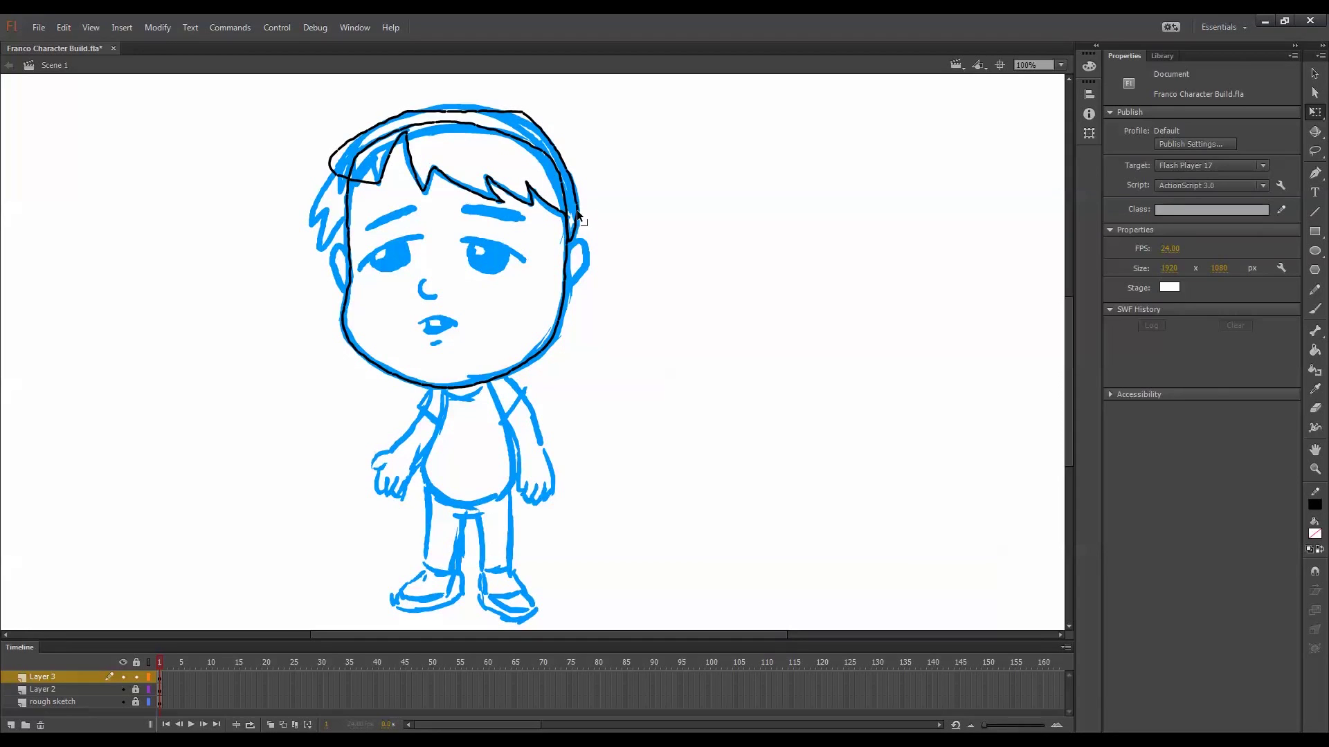
{"action": "left_click", "coordinate": [568, 219]}
{"action": "left_click", "coordinate": [588, 191]}
Curve the hair outline over the crown and form the jagged tips beside the left ear
{"action": "left_click_drag", "start_coordinate": [479, 110], "coordinate": [477, 102]}
{"action": "left_click_drag", "start_coordinate": [523, 112], "coordinate": [520, 118]}
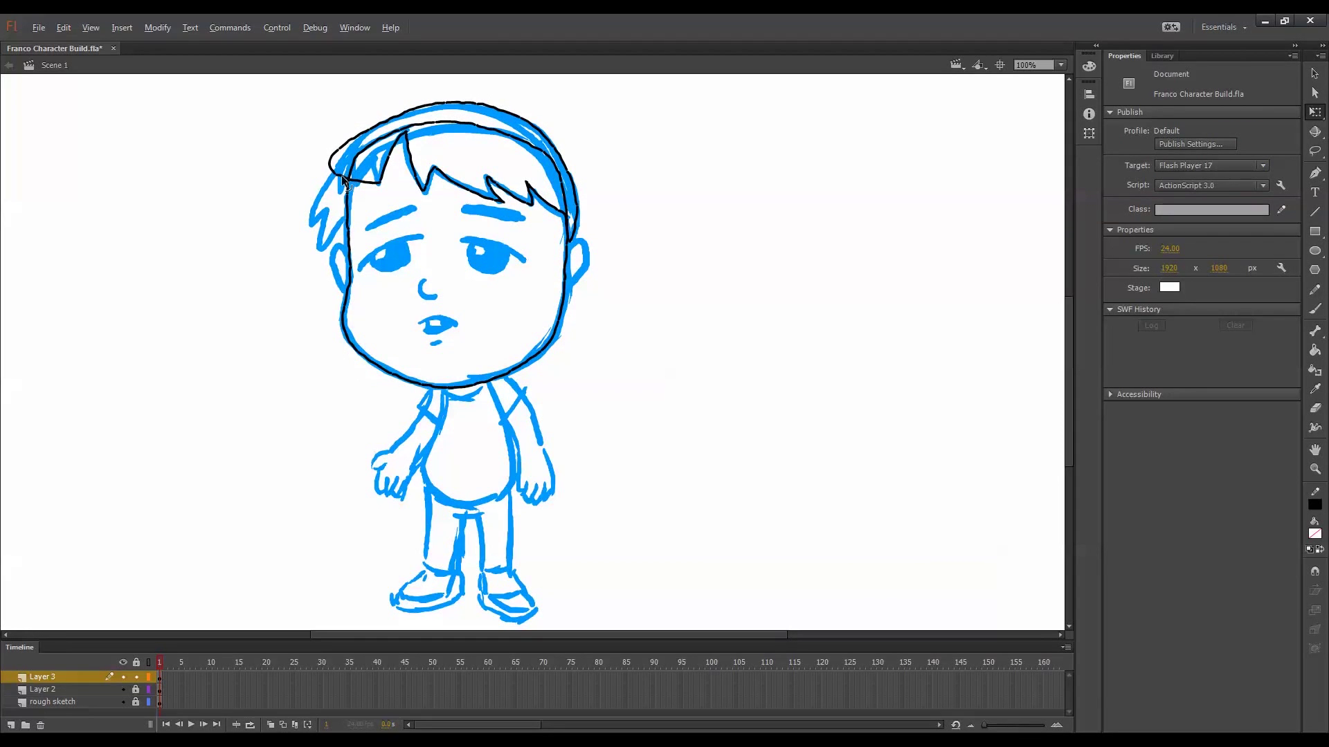
{"action": "left_click_drag", "start_coordinate": [342, 179], "coordinate": [308, 230], "text": "alt"}
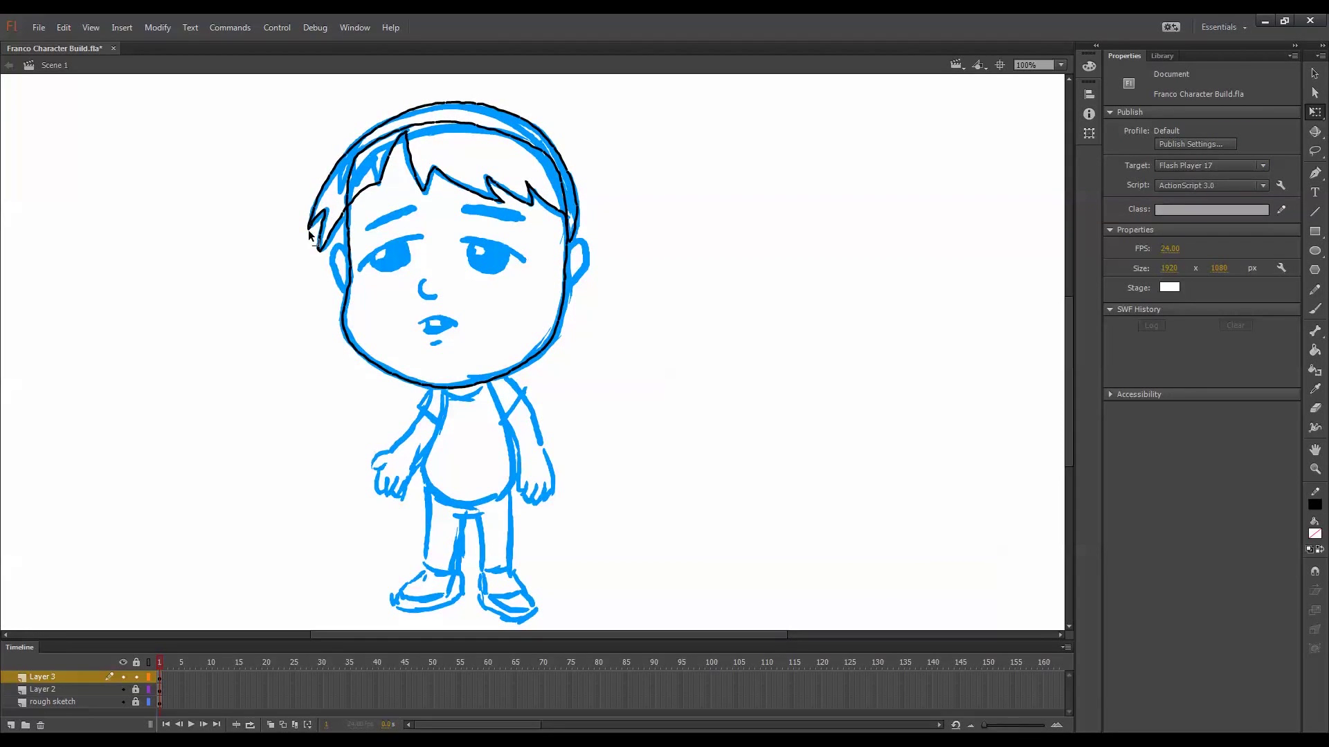
{"action": "left_click", "coordinate": [412, 184]}
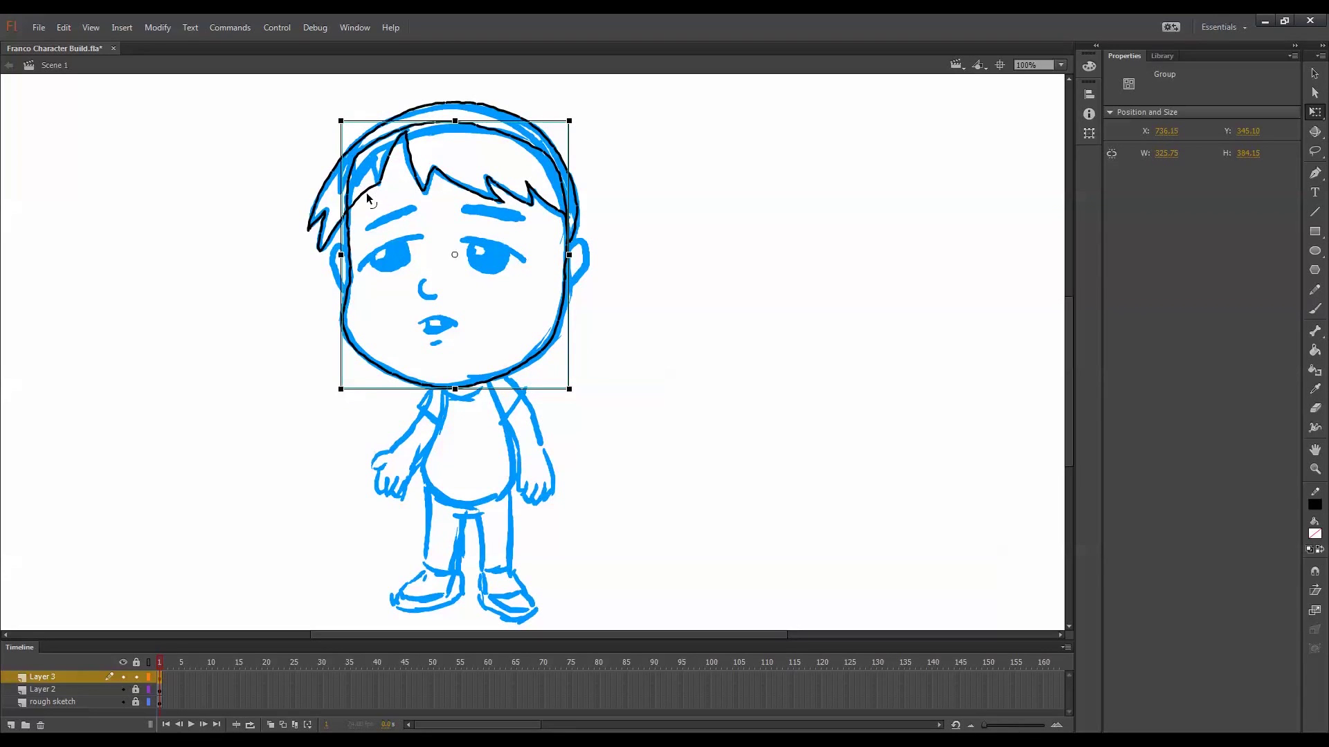
{"action": "left_click", "coordinate": [632, 168]}
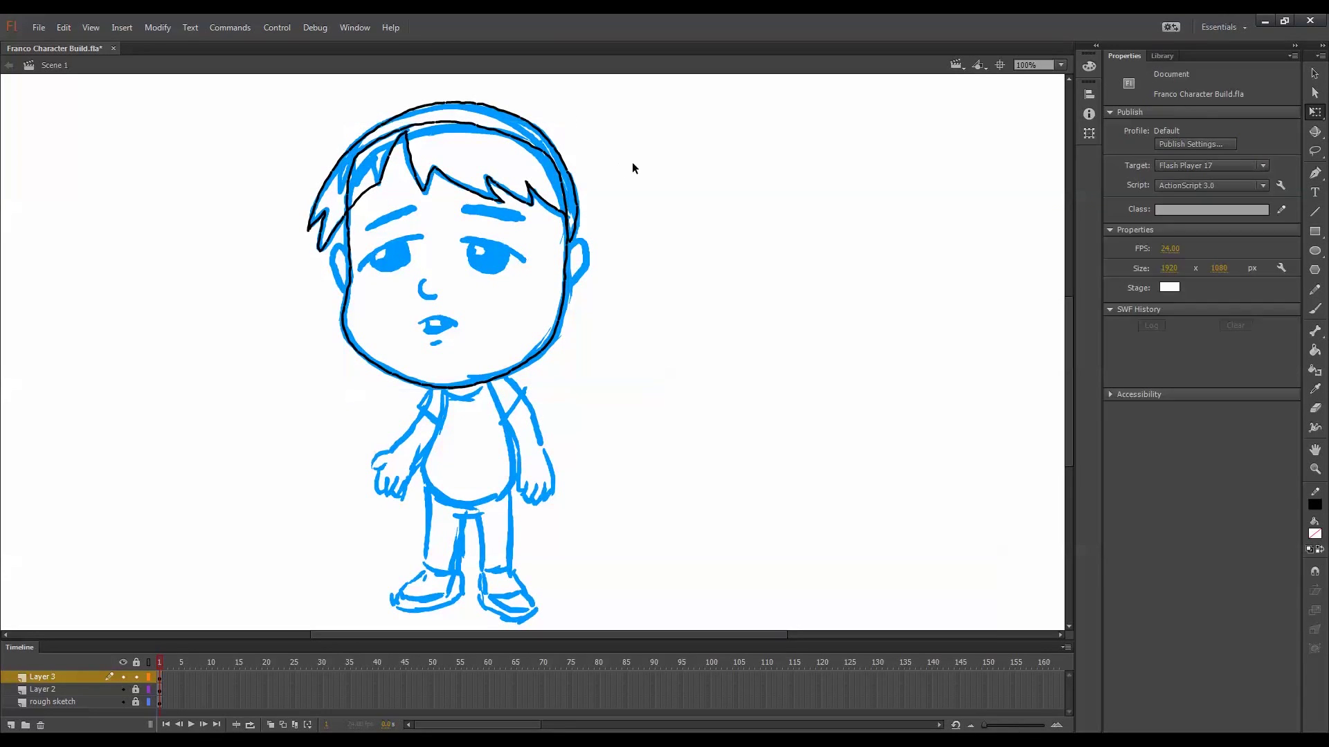
Select the face and hair outlines and distribute them to separate layers
{"action": "left_click_drag", "start_coordinate": [626, 94], "coordinate": [310, 388]}
{"action": "left_click", "coordinate": [229, 28]}
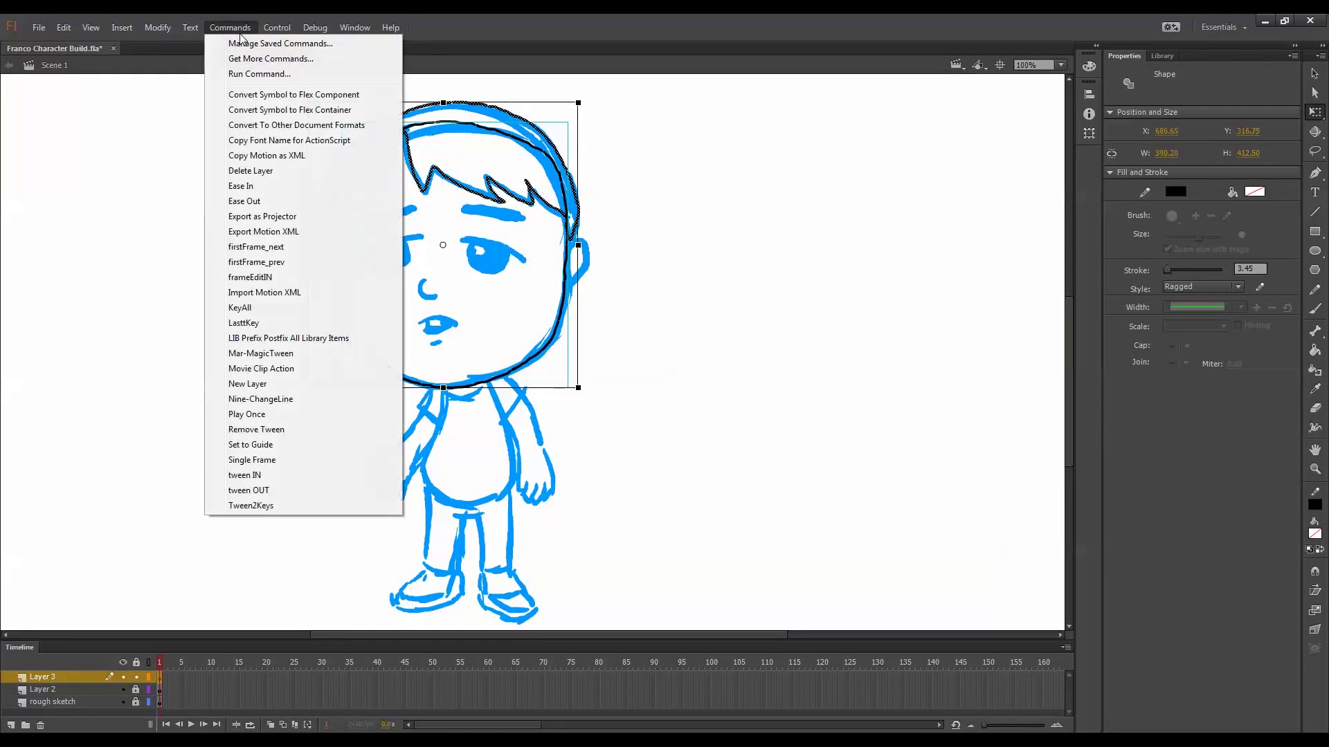
{"action": "mouse_move", "coordinate": [158, 27]}
{"action": "mouse_move", "coordinate": [202, 190]}
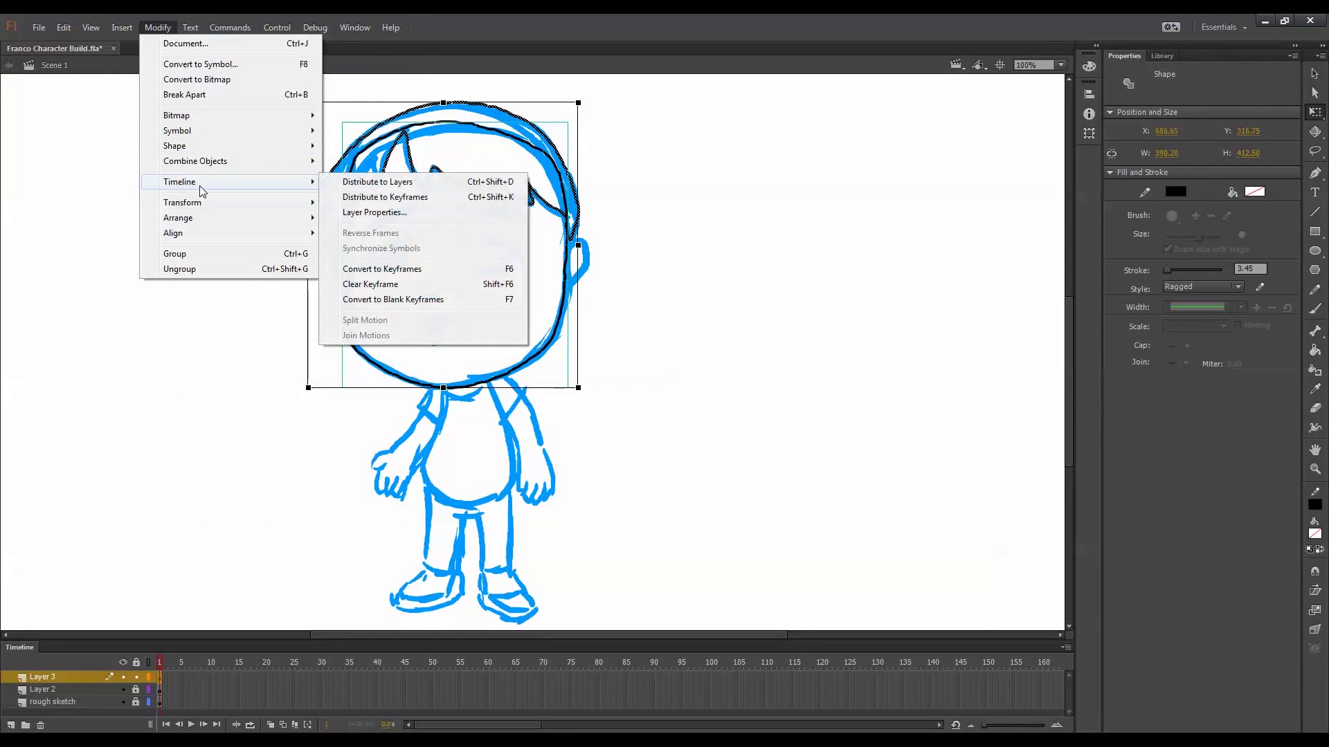
{"action": "left_click", "coordinate": [401, 182]}
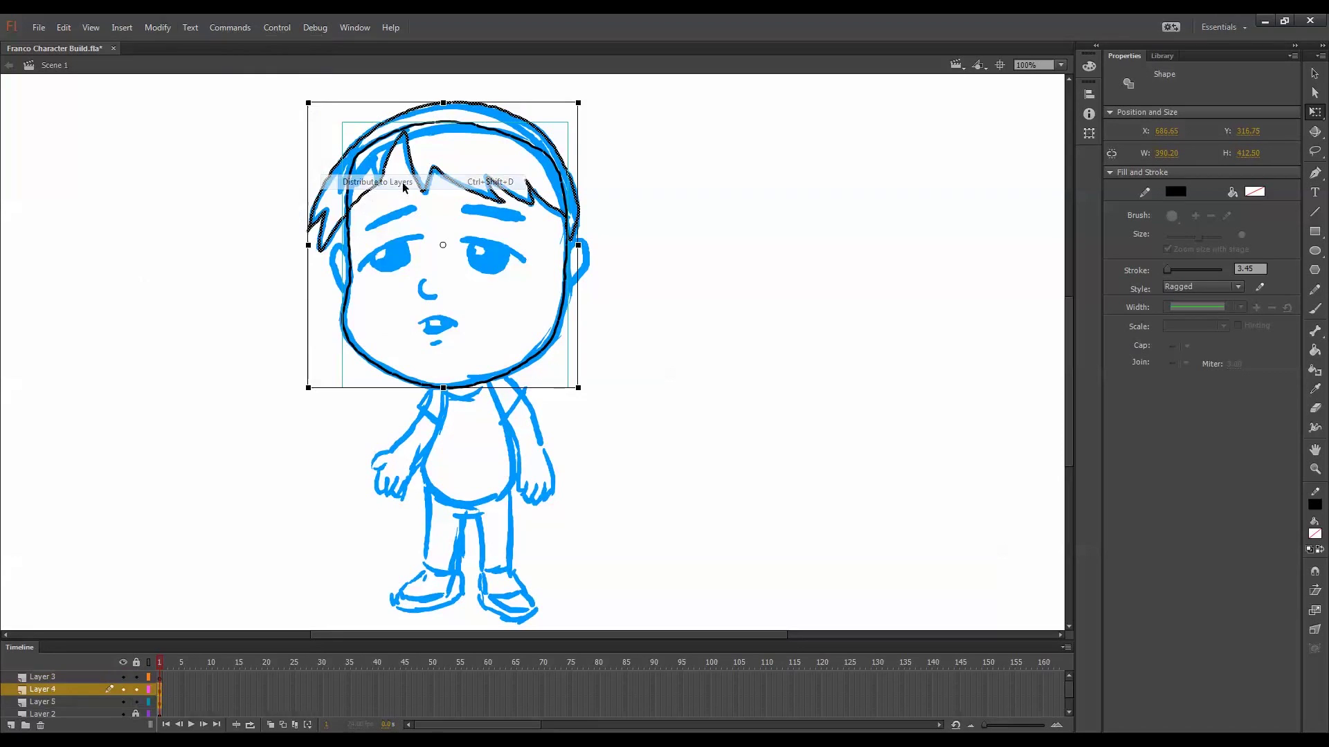
Identify the two new layers by toggling their visibility, and rename Layer 4 as Face and Layer 5 as Hair
{"action": "left_click", "coordinate": [123, 690]}
{"action": "left_click", "coordinate": [123, 690]}
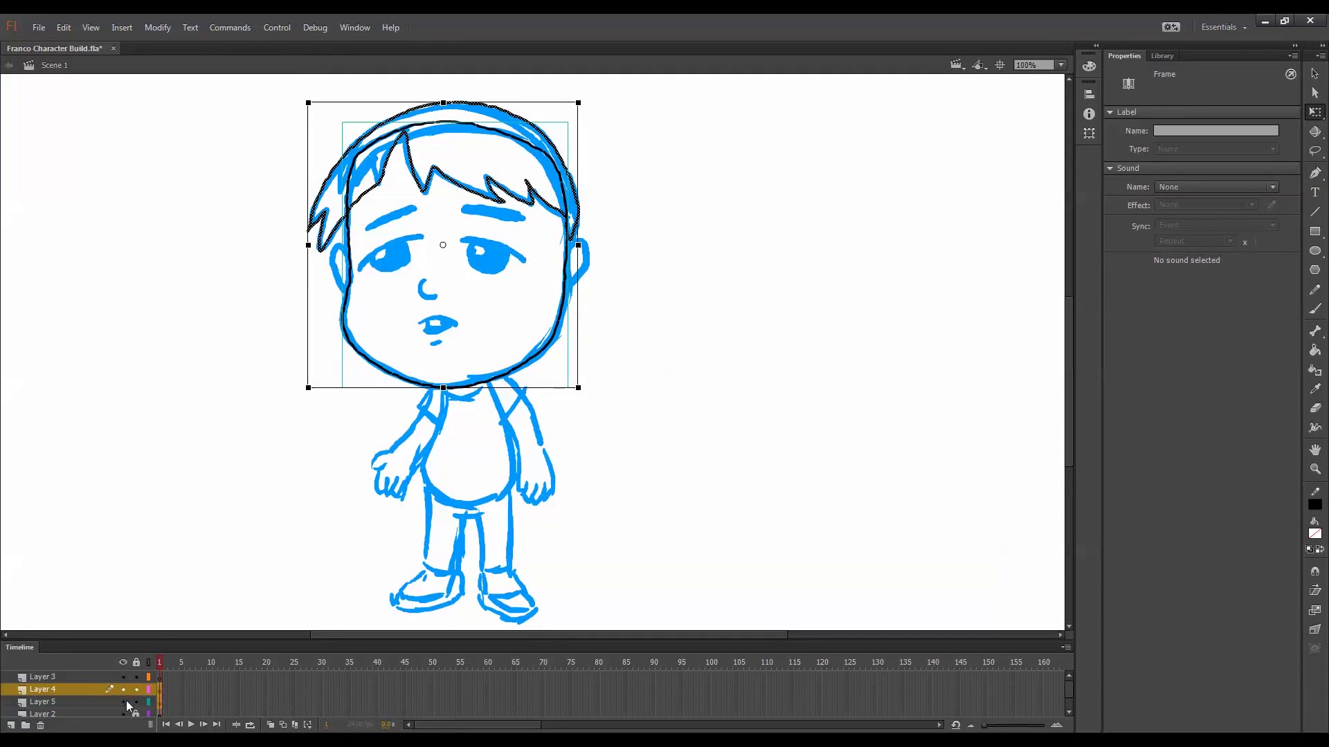
{"action": "left_click", "coordinate": [123, 702]}
{"action": "left_click", "coordinate": [123, 702]}
{"action": "double_click", "coordinate": [74, 688]}
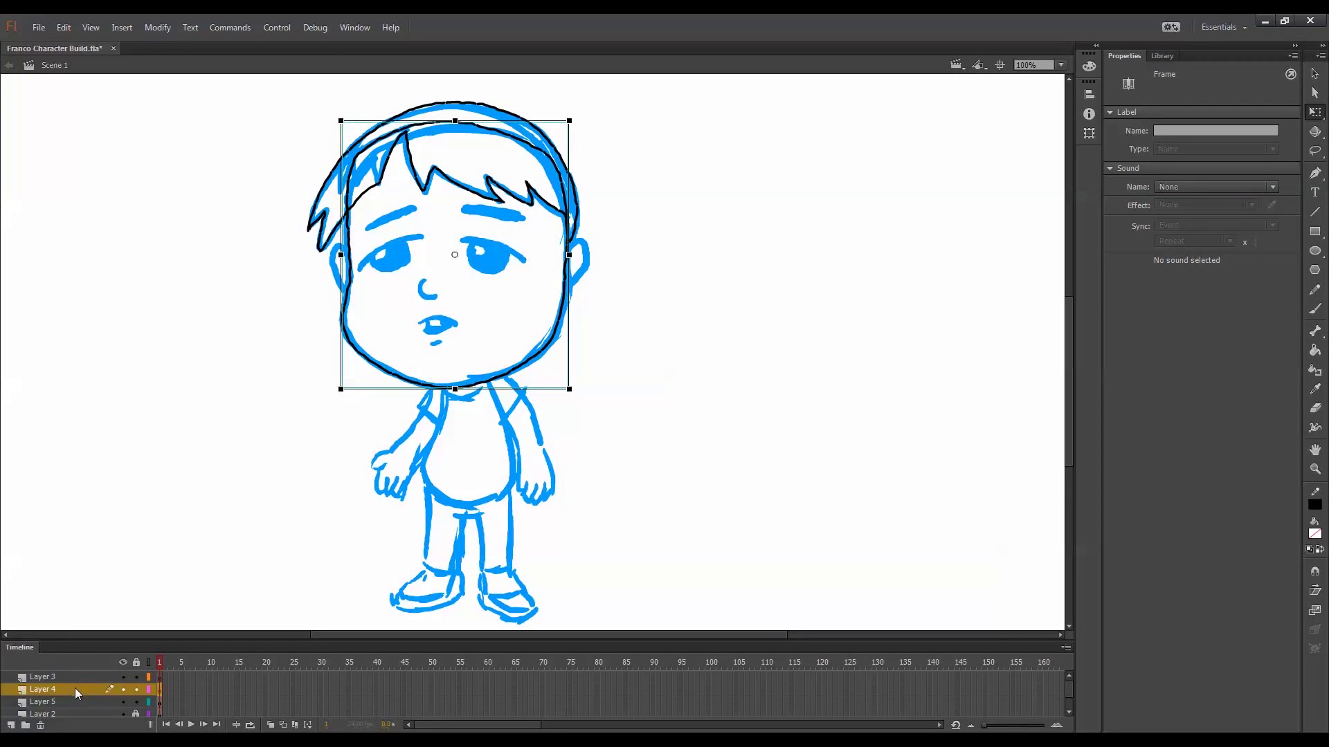
{"action": "type", "text": "Face"}
{"action": "key", "text": "Tab"}
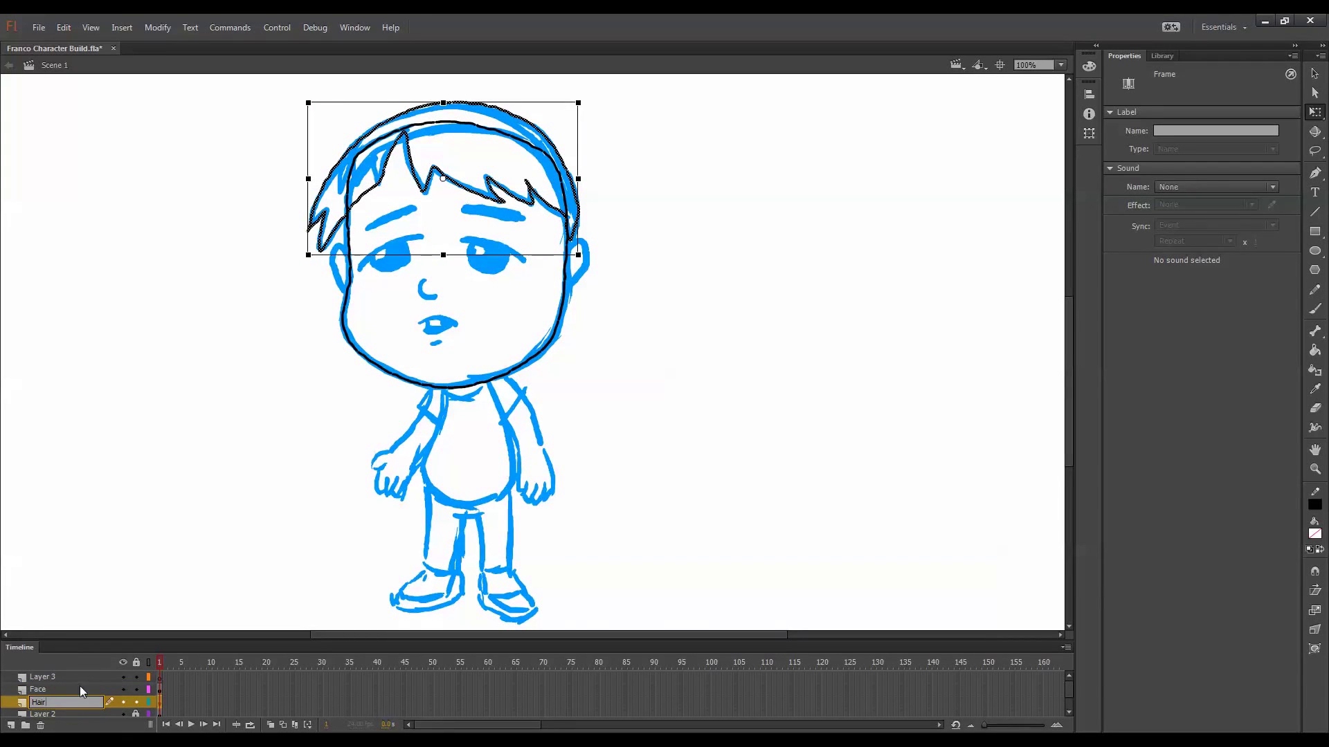
{"action": "key", "text": "Return"}
Move the Hair layer above Face, lock both layers, and make Layer 3 active
{"action": "left_click", "coordinate": [202, 524]}
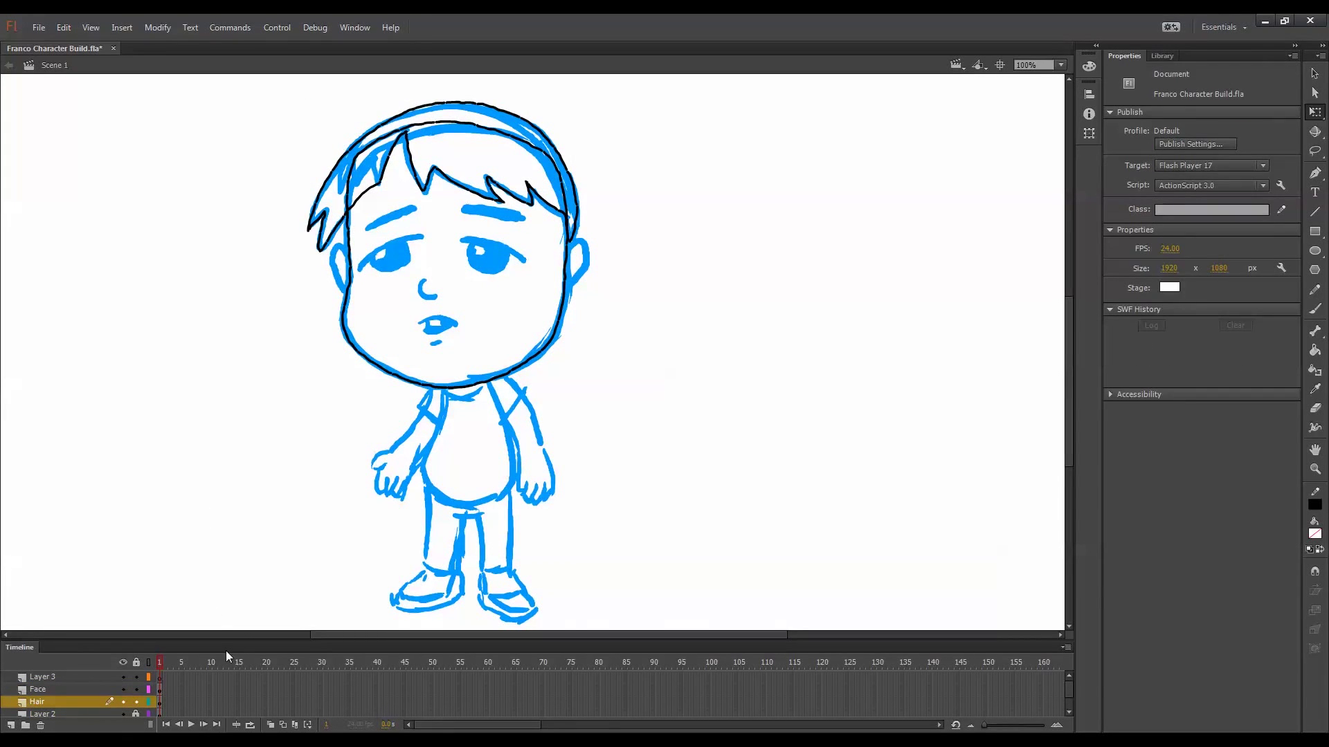
{"action": "left_click_drag", "start_coordinate": [230, 642], "coordinate": [246, 607]}
{"action": "left_click_drag", "start_coordinate": [84, 665], "coordinate": [84, 650]}
{"action": "left_click", "coordinate": [189, 571]}
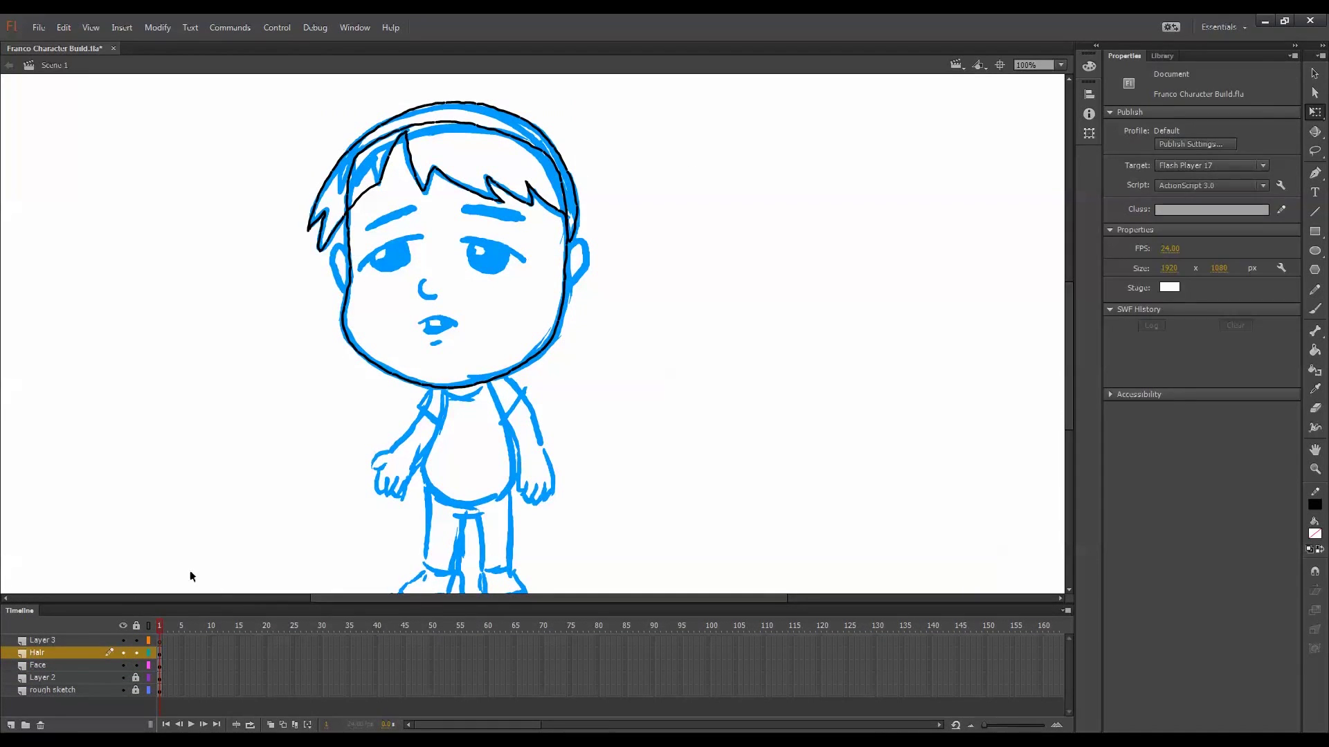
{"action": "left_click", "coordinate": [160, 642]}
Trace the right eye with a rectangle reshaped to the sketch, and add a small oval highlight in each eye
{"action": "key", "text": "r"}
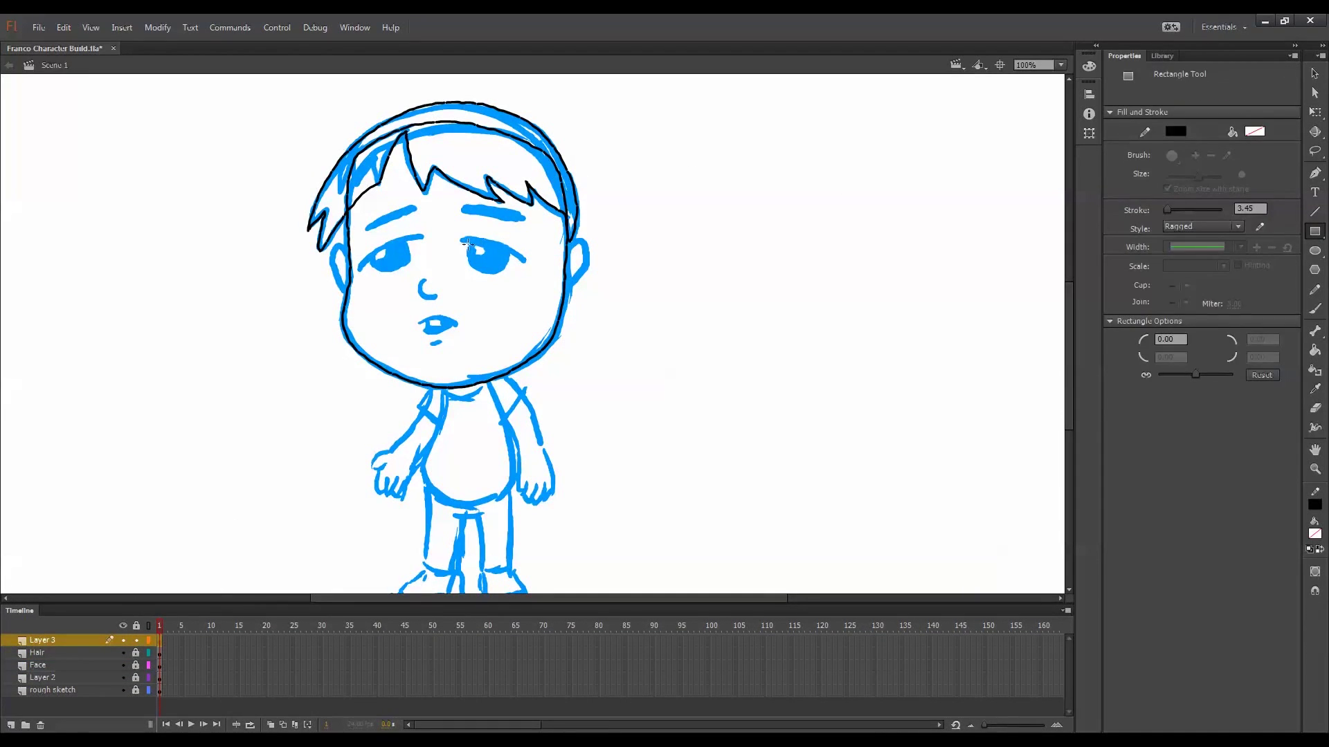
{"action": "mouse_move", "coordinate": [469, 244]}
{"action": "left_mouse_down"}
{"action": "mouse_move", "coordinate": [511, 277]}
{"action": "mouse_move", "coordinate": [464, 237]}
{"action": "left_mouse_up"}
{"action": "left_click", "coordinate": [1315, 113]}
{"action": "mouse_move", "coordinate": [510, 244]}
{"action": "left_mouse_down"}
{"action": "mouse_move", "coordinate": [523, 260]}
{"action": "mouse_move", "coordinate": [461, 239]}
{"action": "mouse_move", "coordinate": [476, 271]}
{"action": "mouse_move", "coordinate": [522, 265]}
{"action": "mouse_move", "coordinate": [475, 267]}
{"action": "left_mouse_up"}
{"action": "key", "text": "o"}
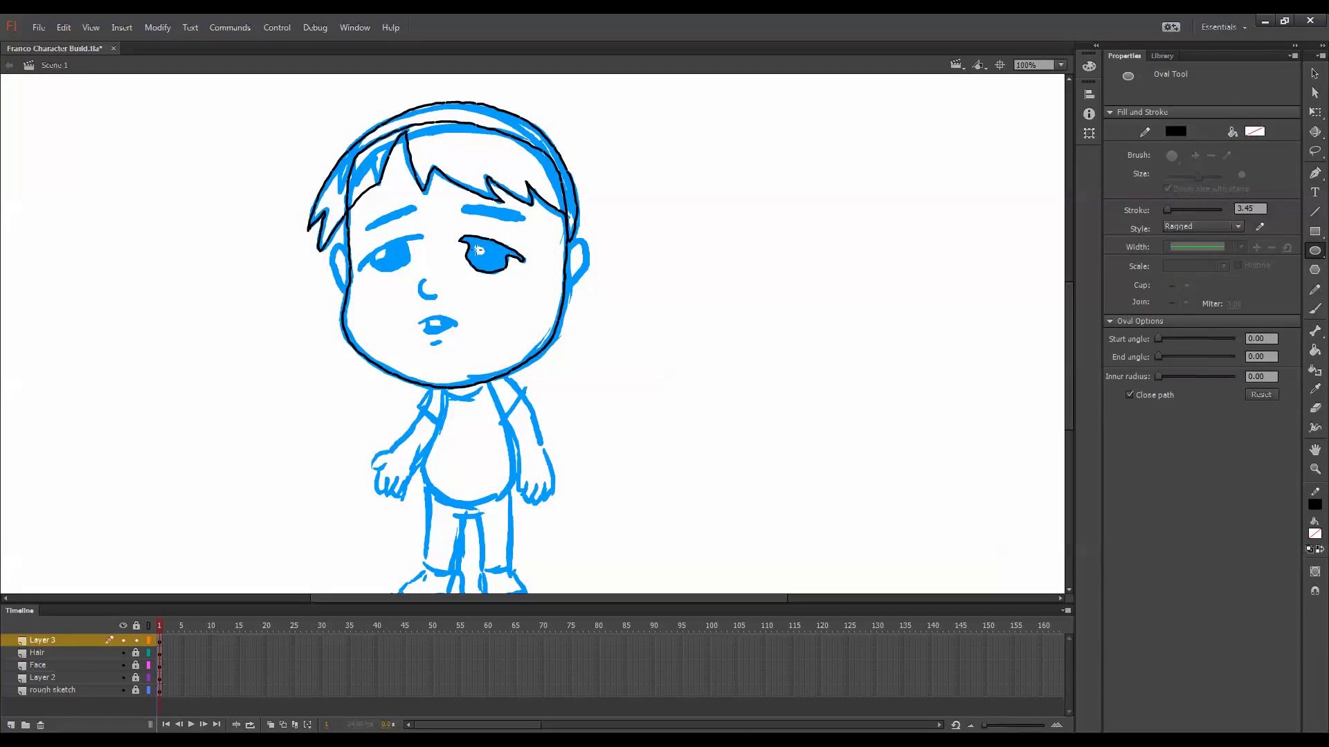
Draw a rectangle over the left eye and reshape it to the sketched eye and lash
{"action": "key", "text": "r"}
{"action": "mouse_move", "coordinate": [363, 242]}
{"action": "left_mouse_down"}
{"action": "mouse_move", "coordinate": [420, 285]}
{"action": "mouse_move", "coordinate": [422, 236]}
{"action": "left_mouse_up"}
{"action": "key", "text": "q"}
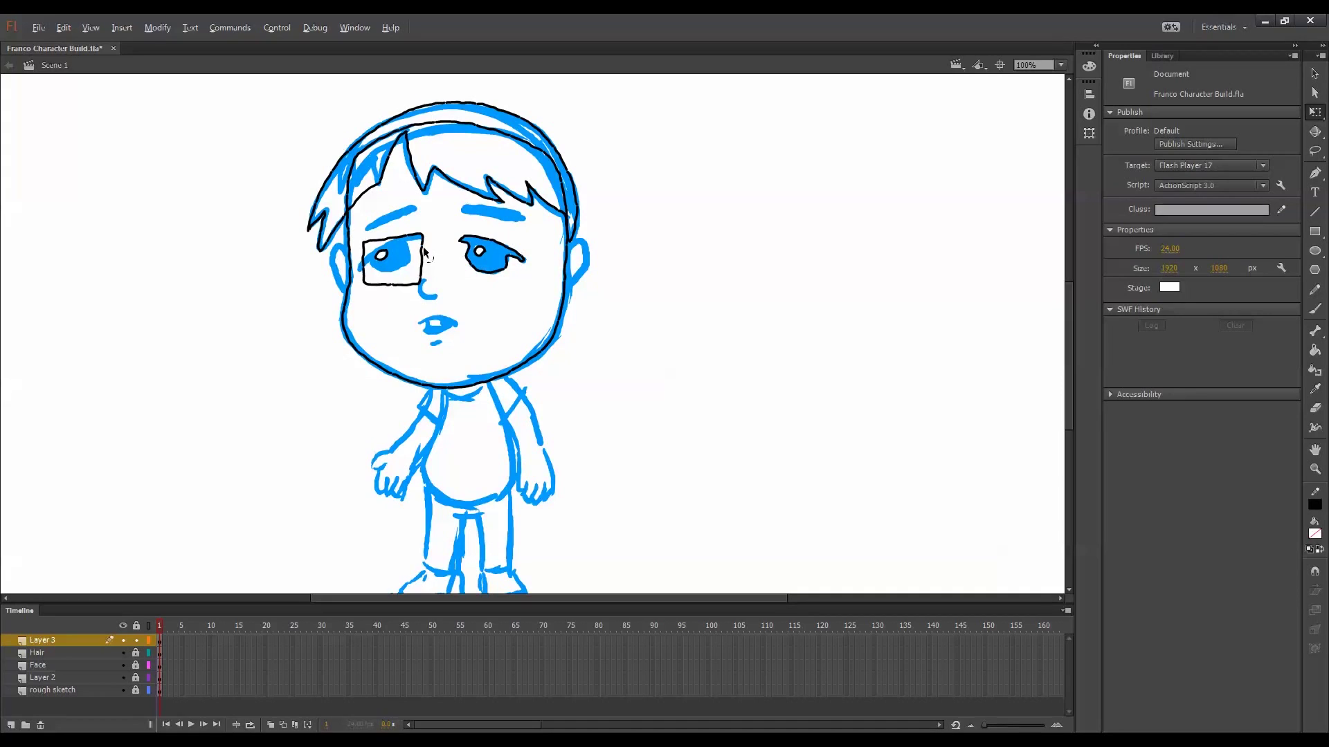
{"action": "mouse_move", "coordinate": [421, 285]}
{"action": "left_mouse_down"}
{"action": "mouse_move", "coordinate": [408, 261]}
{"action": "mouse_move", "coordinate": [392, 277]}
{"action": "mouse_move", "coordinate": [358, 270]}
{"action": "mouse_move", "coordinate": [381, 246]}
{"action": "mouse_move", "coordinate": [365, 258]}
{"action": "left_mouse_up"}
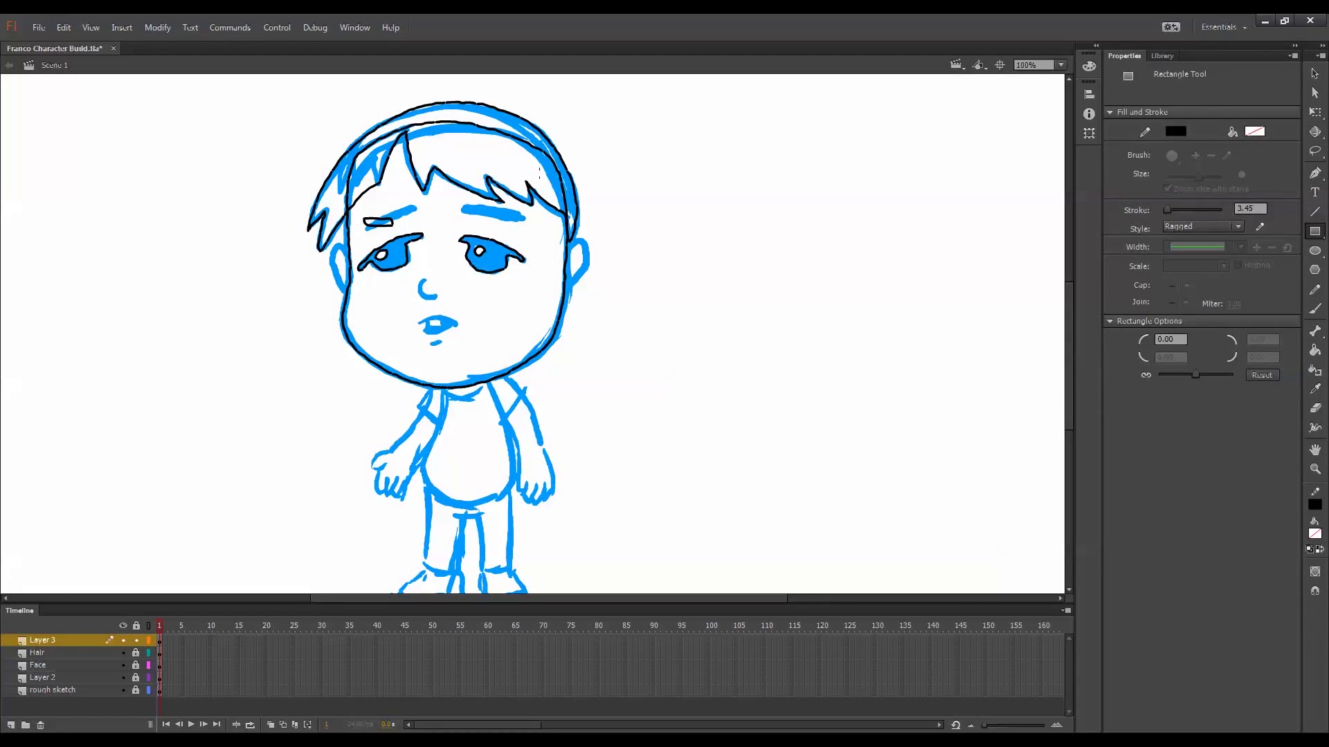
Outline both eyebrows with thin rectangles bent to match the sketch
{"action": "key", "text": "q"}
{"action": "left_click_drag", "start_coordinate": [365, 230], "coordinate": [368, 232]}
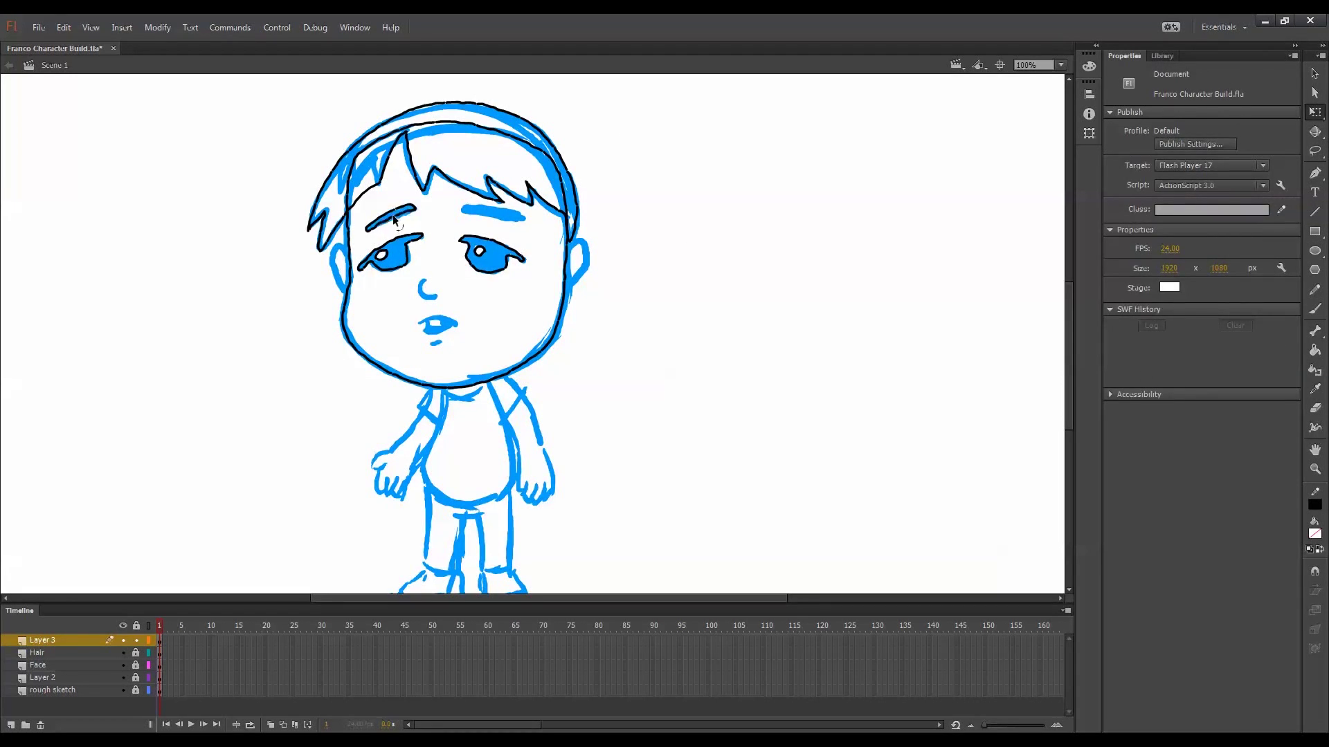
{"action": "left_click", "coordinate": [1315, 231]}
{"action": "mouse_move", "coordinate": [460, 206]}
{"action": "left_mouse_down"}
{"action": "mouse_move", "coordinate": [523, 221]}
{"action": "mouse_move", "coordinate": [492, 206]}
{"action": "left_mouse_up"}
{"action": "left_click", "coordinate": [1315, 113]}
{"action": "left_click_drag", "start_coordinate": [492, 217], "coordinate": [493, 214]}
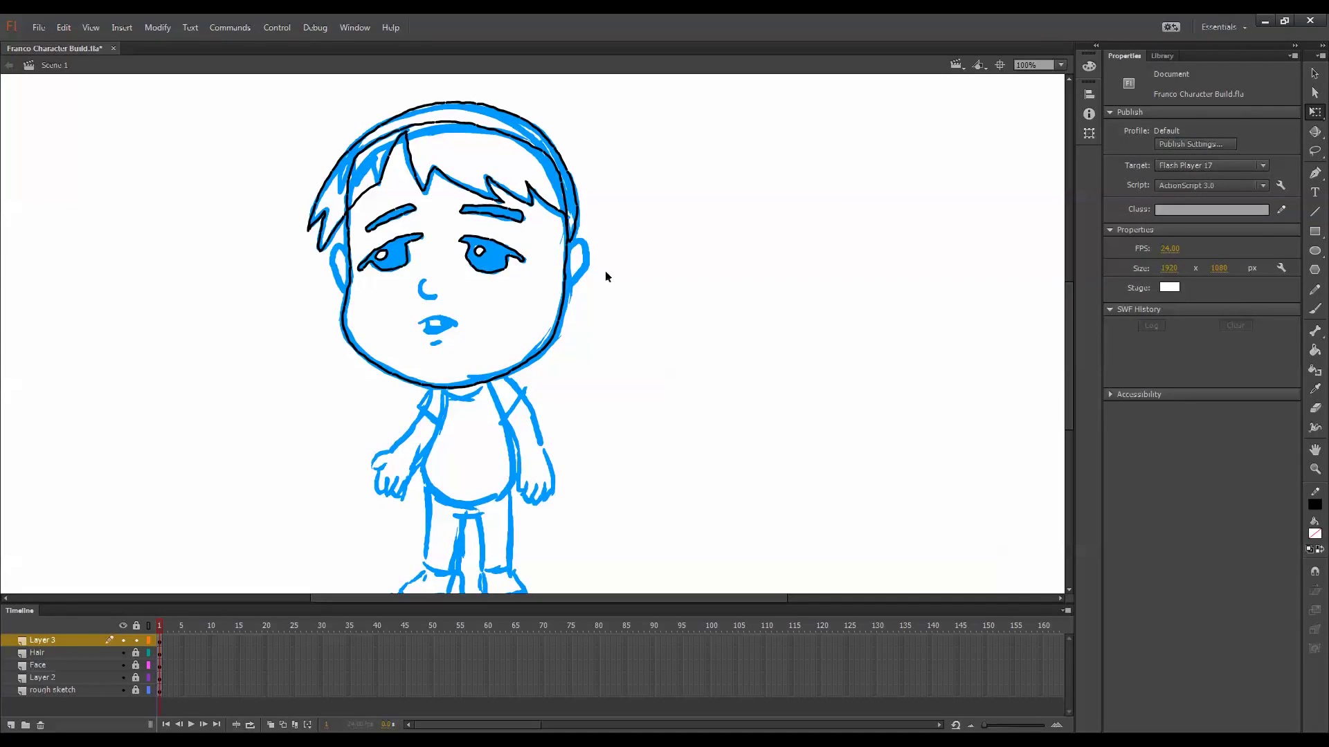
Trace the nose with a straight line bent into a small curve
{"action": "key", "text": "n"}
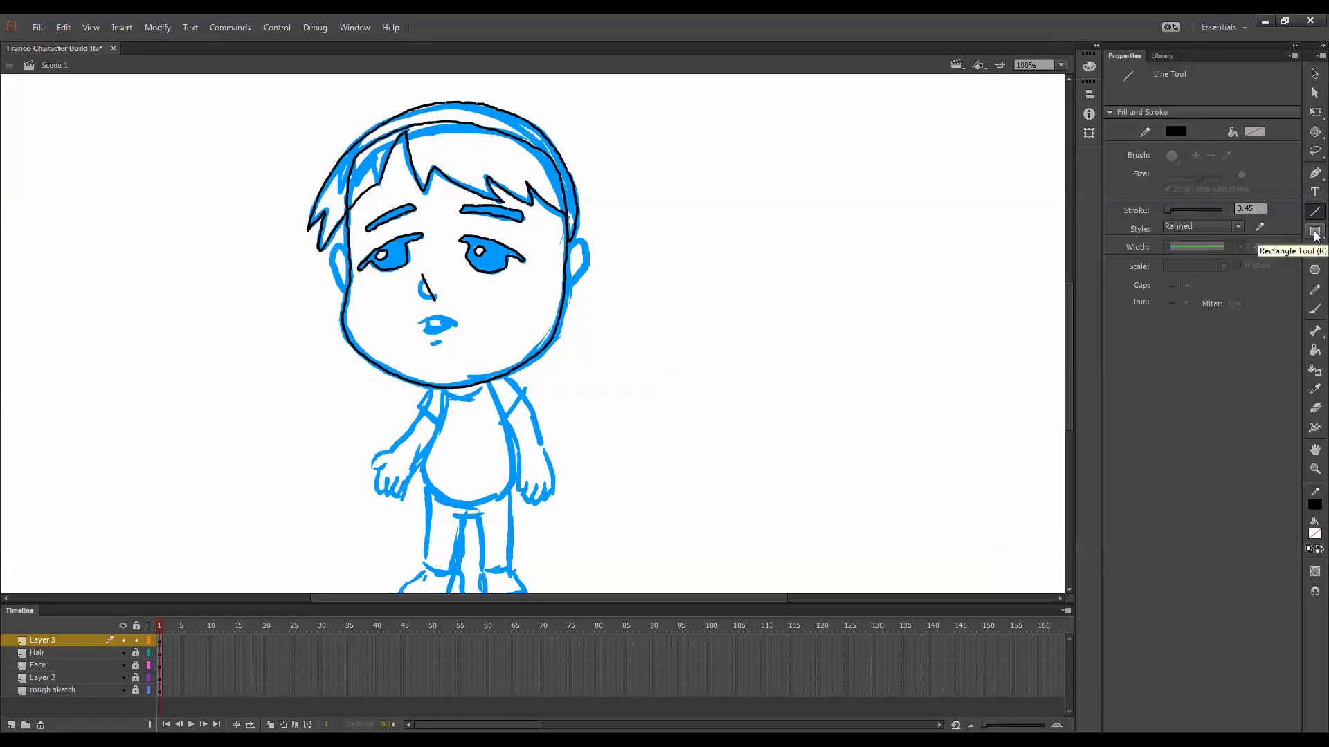
{"action": "left_click", "coordinate": [1315, 112]}
{"action": "mouse_move", "coordinate": [423, 294]}
{"action": "left_mouse_down"}
{"action": "mouse_move", "coordinate": [456, 333]}
{"action": "mouse_move", "coordinate": [457, 323]}
{"action": "mouse_move", "coordinate": [424, 325]}
{"action": "left_mouse_up"}
Outline the mouth with a reshaped rectangle, and add the tooth and a short line below the lip
{"action": "key", "text": "r"}
{"action": "key", "text": "q"}
{"action": "left_click", "coordinate": [418, 329]}
{"action": "left_click", "coordinate": [414, 338]}
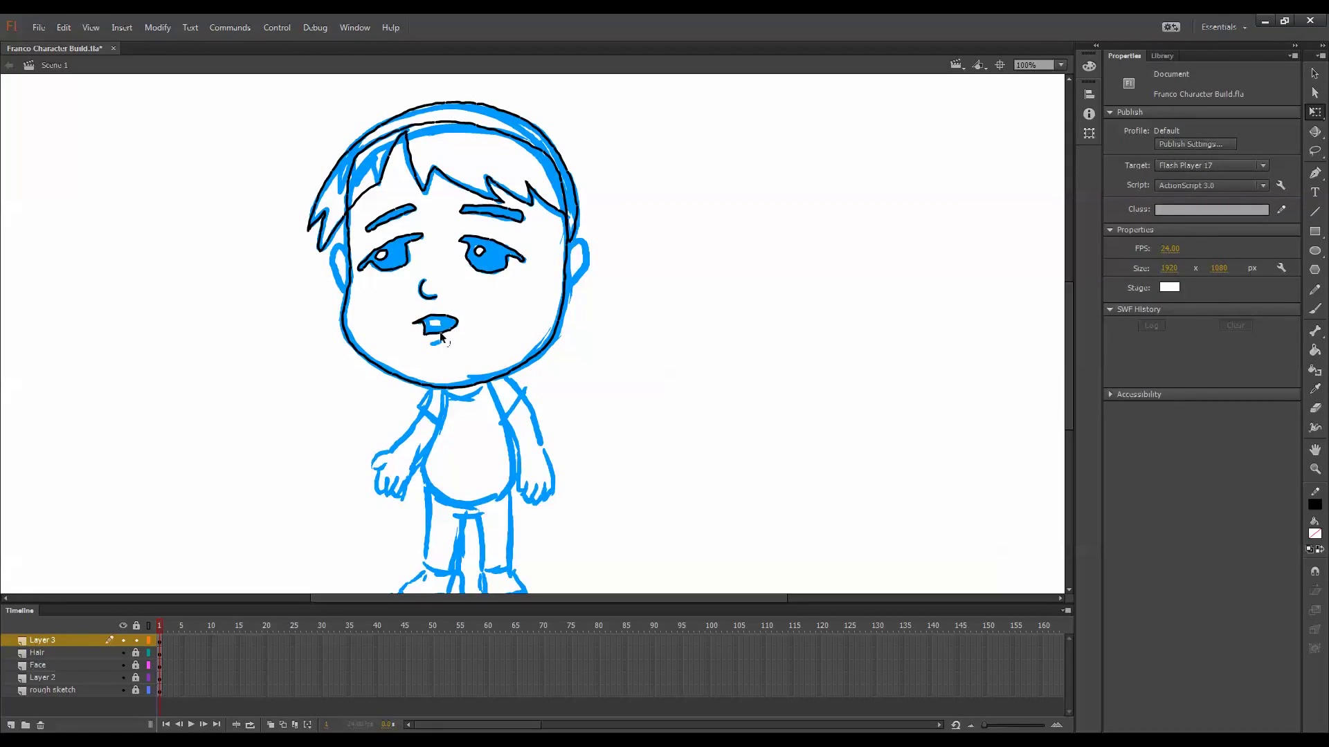
{"action": "key", "text": "r"}
{"action": "key", "text": "n"}
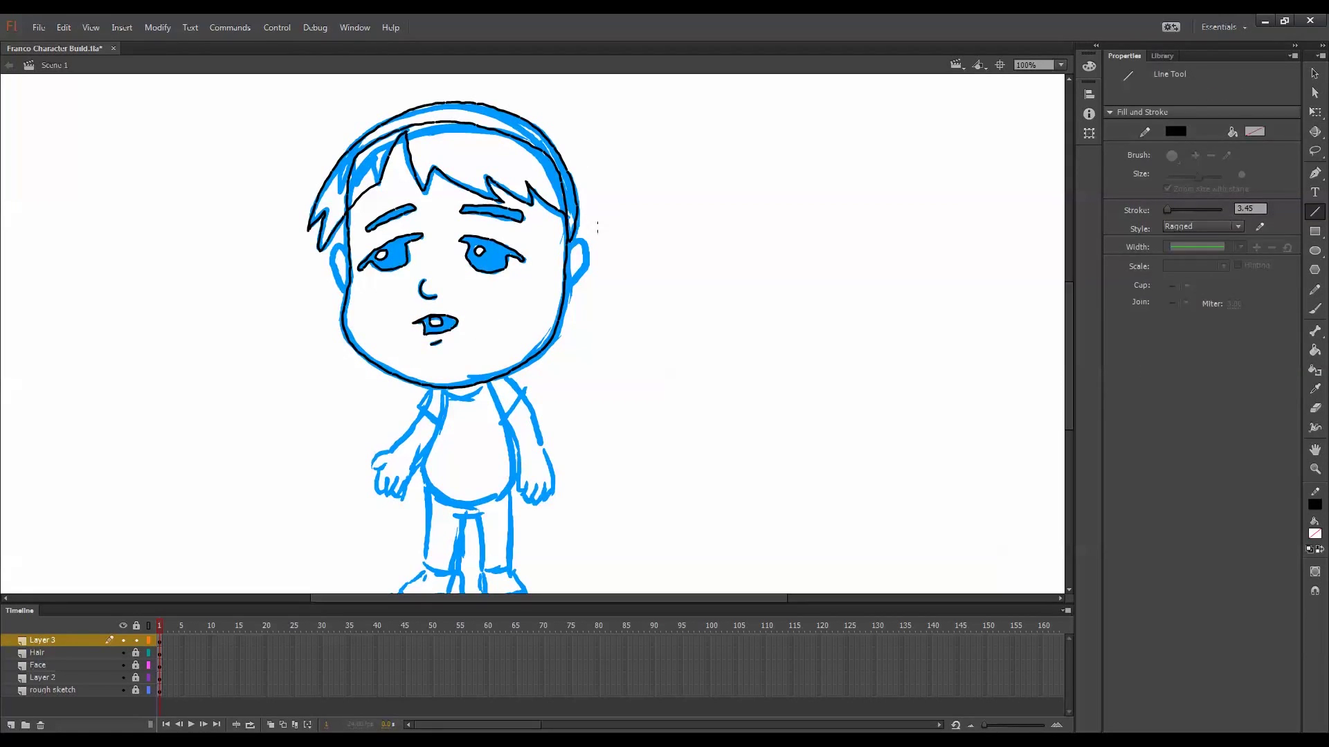
Draw a rectangle over each ear and reshape both to follow the sketched ears
{"action": "key", "text": "q"}
{"action": "key", "text": "r"}
{"action": "left_click_drag", "start_coordinate": [566, 243], "coordinate": [593, 279]}
{"action": "left_click_drag", "start_coordinate": [326, 257], "coordinate": [353, 290]}
{"action": "key", "text": "q"}
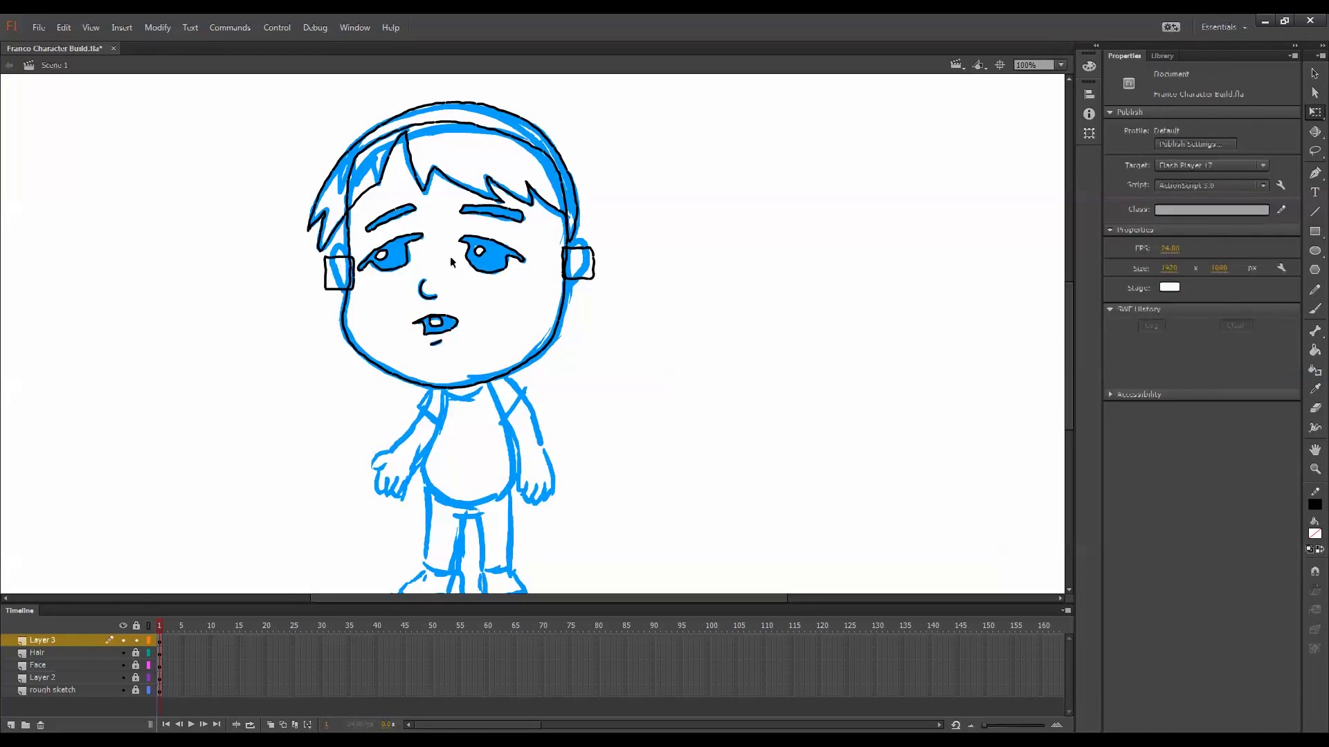
{"action": "left_click_drag", "start_coordinate": [593, 243], "coordinate": [587, 240]}
{"action": "mouse_move", "coordinate": [594, 278]}
{"action": "left_mouse_down"}
{"action": "mouse_move", "coordinate": [588, 264]}
{"action": "mouse_move", "coordinate": [566, 289]}
{"action": "left_mouse_up"}
{"action": "left_click_drag", "start_coordinate": [353, 257], "coordinate": [348, 250]}
{"action": "left_click_drag", "start_coordinate": [353, 289], "coordinate": [331, 252]}
{"action": "left_click_drag", "start_coordinate": [327, 289], "coordinate": [353, 261]}
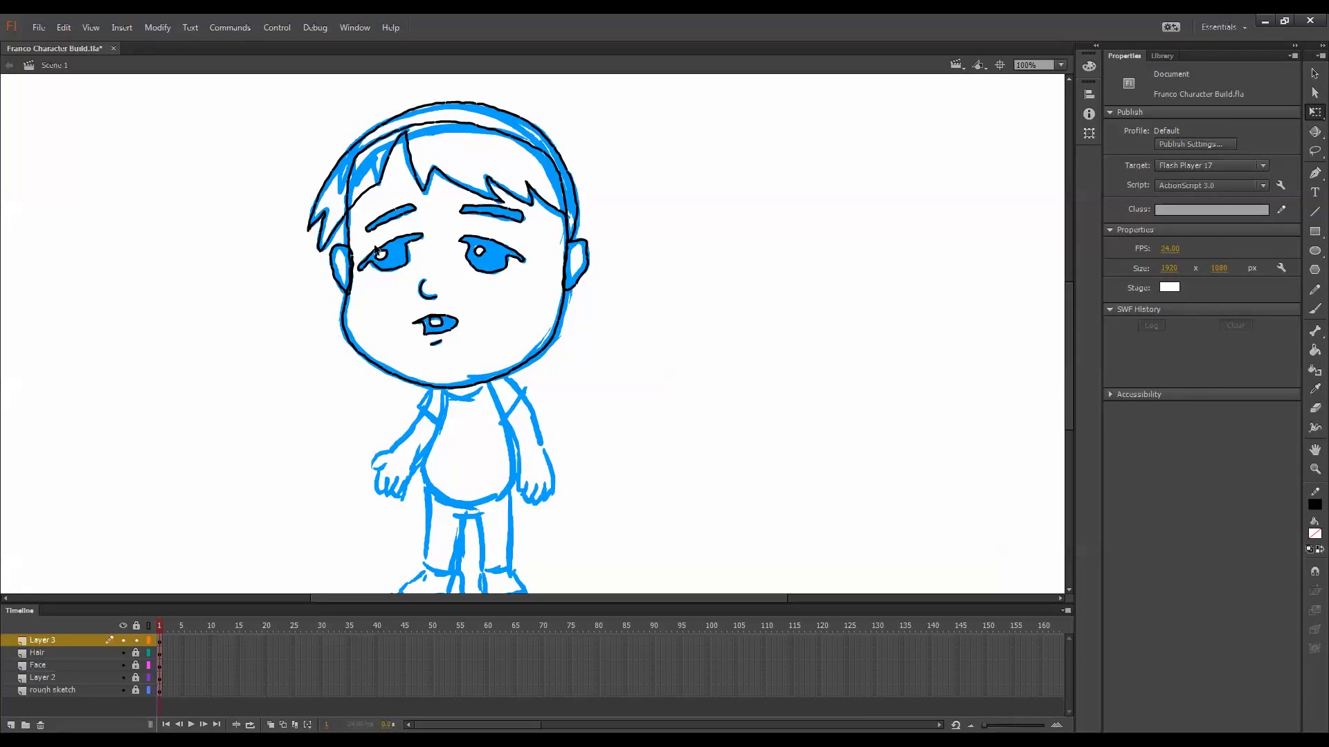
{"action": "left_click_drag", "start_coordinate": [566, 242], "coordinate": [561, 293]}
Draw a rectangle over the torso and bend it into the pear-shaped body outline, with its top overlapping the chin
{"action": "key", "text": "r"}
{"action": "left_click_drag", "start_coordinate": [620, 360], "coordinate": [637, 324]}
{"action": "mouse_move", "coordinate": [462, 343]}
{"action": "left_mouse_down"}
{"action": "mouse_move", "coordinate": [503, 455]}
{"action": "mouse_move", "coordinate": [456, 344]}
{"action": "left_mouse_up"}
{"action": "key", "text": "q"}
{"action": "left_click_drag", "start_coordinate": [484, 342], "coordinate": [468, 331]}
{"action": "left_click_drag", "start_coordinate": [462, 455], "coordinate": [454, 394]}
{"action": "mouse_move", "coordinate": [463, 444]}
{"action": "left_mouse_down"}
{"action": "mouse_move", "coordinate": [455, 456]}
{"action": "mouse_move", "coordinate": [531, 443]}
{"action": "mouse_move", "coordinate": [500, 476]}
{"action": "left_mouse_up"}
{"action": "left_click_drag", "start_coordinate": [525, 417], "coordinate": [537, 421]}
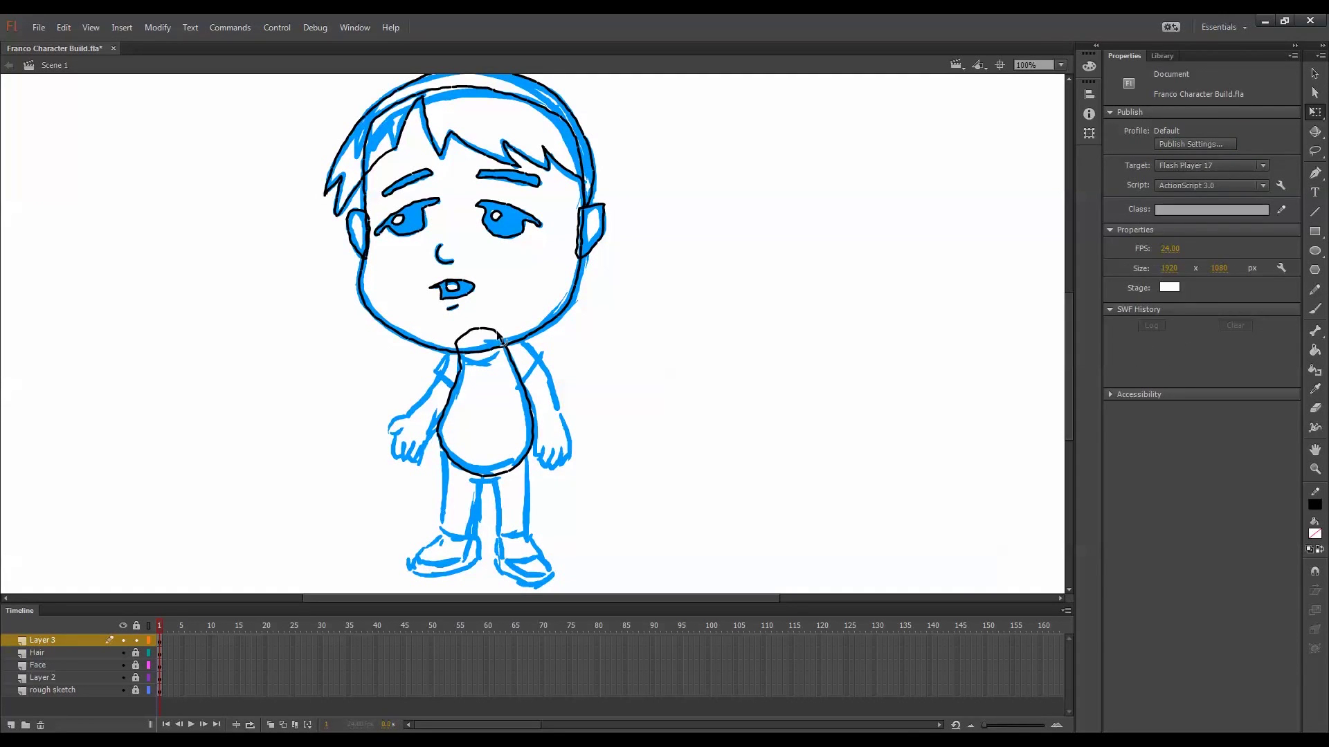
Convert the torso outline into a Graphic symbol named Franco_Torso
{"action": "key", "text": "ctrl+a"}
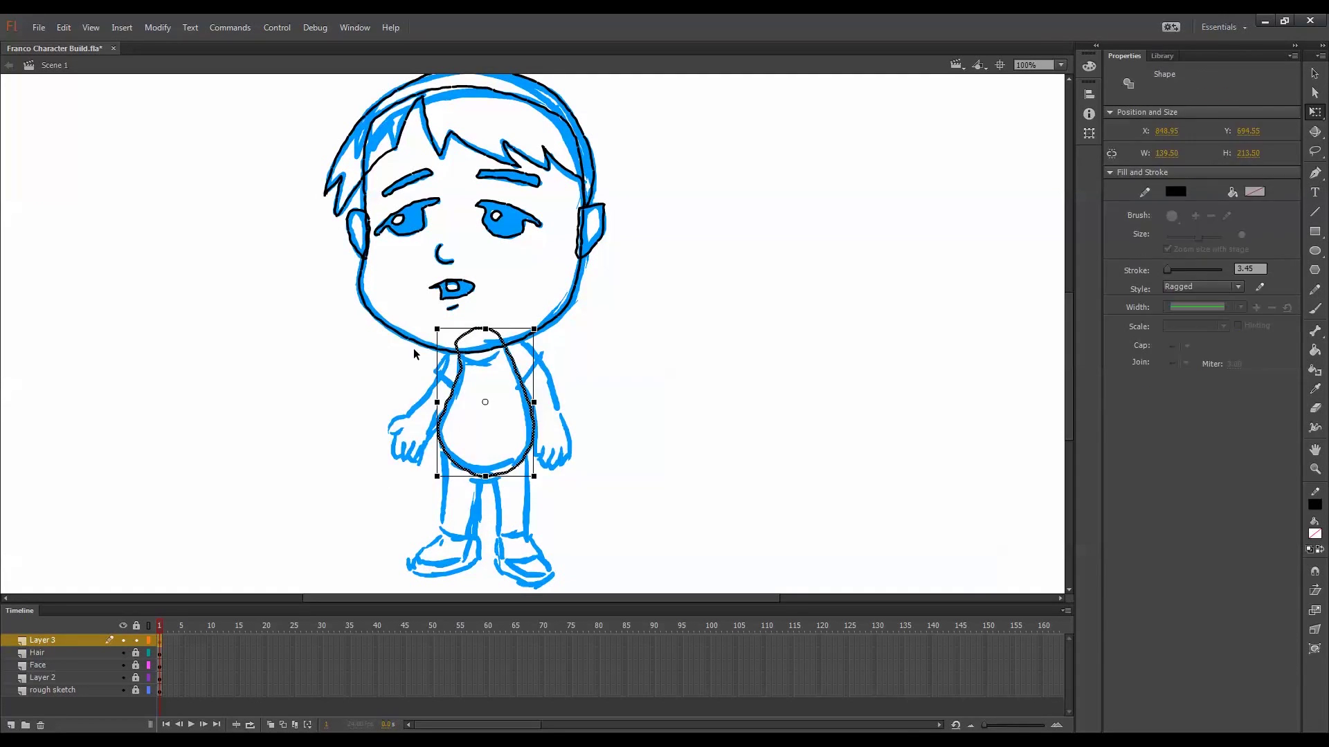
{"action": "key", "text": "F8"}
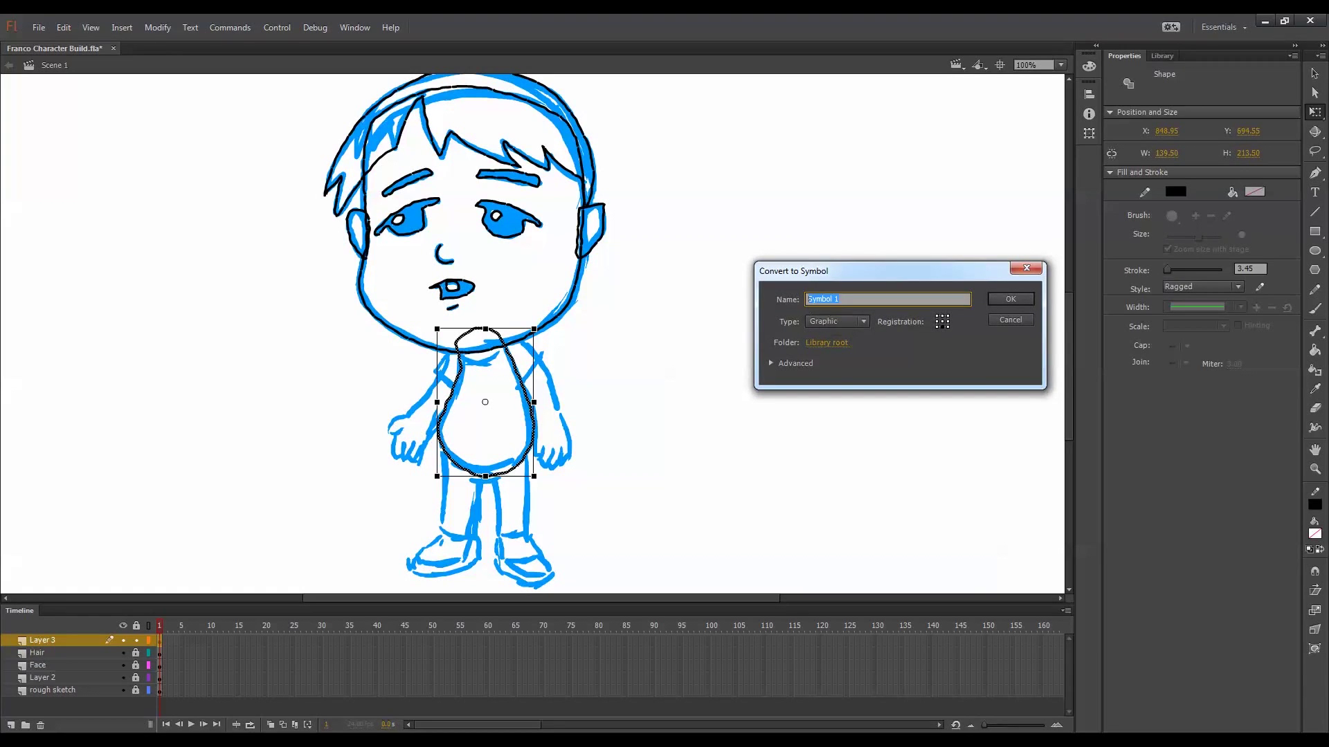
{"action": "left_click", "coordinate": [863, 321]}
{"action": "left_click", "coordinate": [839, 366]}
{"action": "left_click", "coordinate": [1011, 299]}
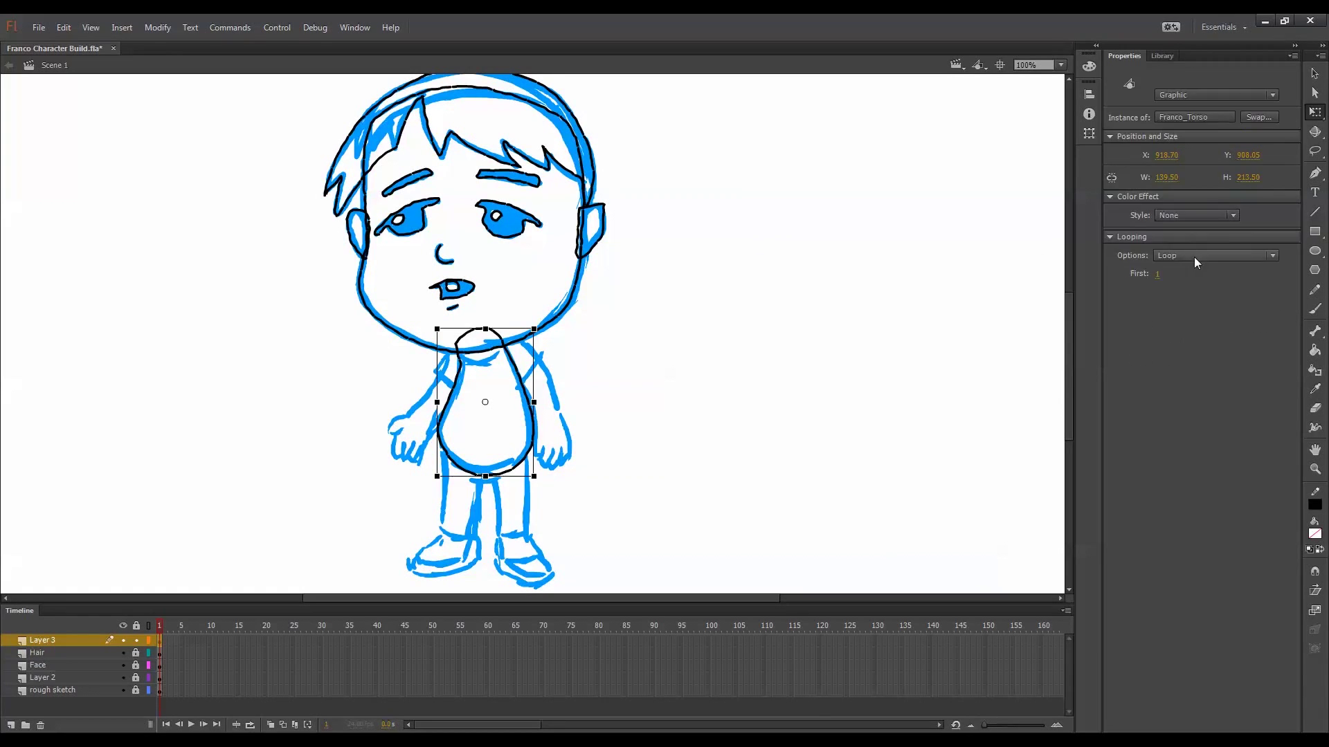
Set the torso symbol's looping to Single Frame and move its pivot point to the bottom centre of the torso
{"action": "left_click", "coordinate": [1196, 257]}
{"action": "left_click", "coordinate": [1192, 300]}
{"action": "left_click_drag", "start_coordinate": [485, 402], "coordinate": [485, 477]}
{"action": "left_click", "coordinate": [569, 301]}
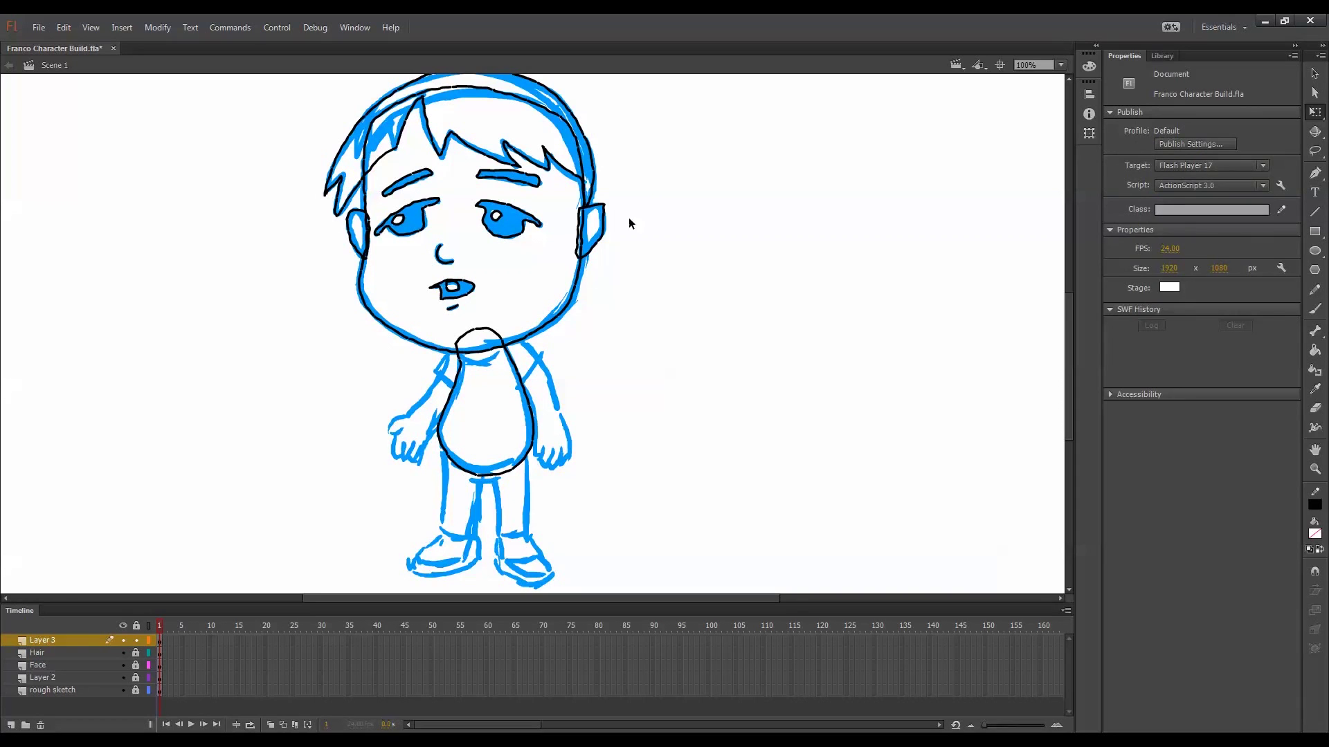
Convert the ear beyond the face's right edge into a Graphic symbol named Franco_Ear_close, registered at its middle-left point
{"action": "left_click_drag", "start_coordinate": [569, 199], "coordinate": [623, 323]}
{"action": "left_click_drag", "start_coordinate": [625, 292], "coordinate": [566, 357]}
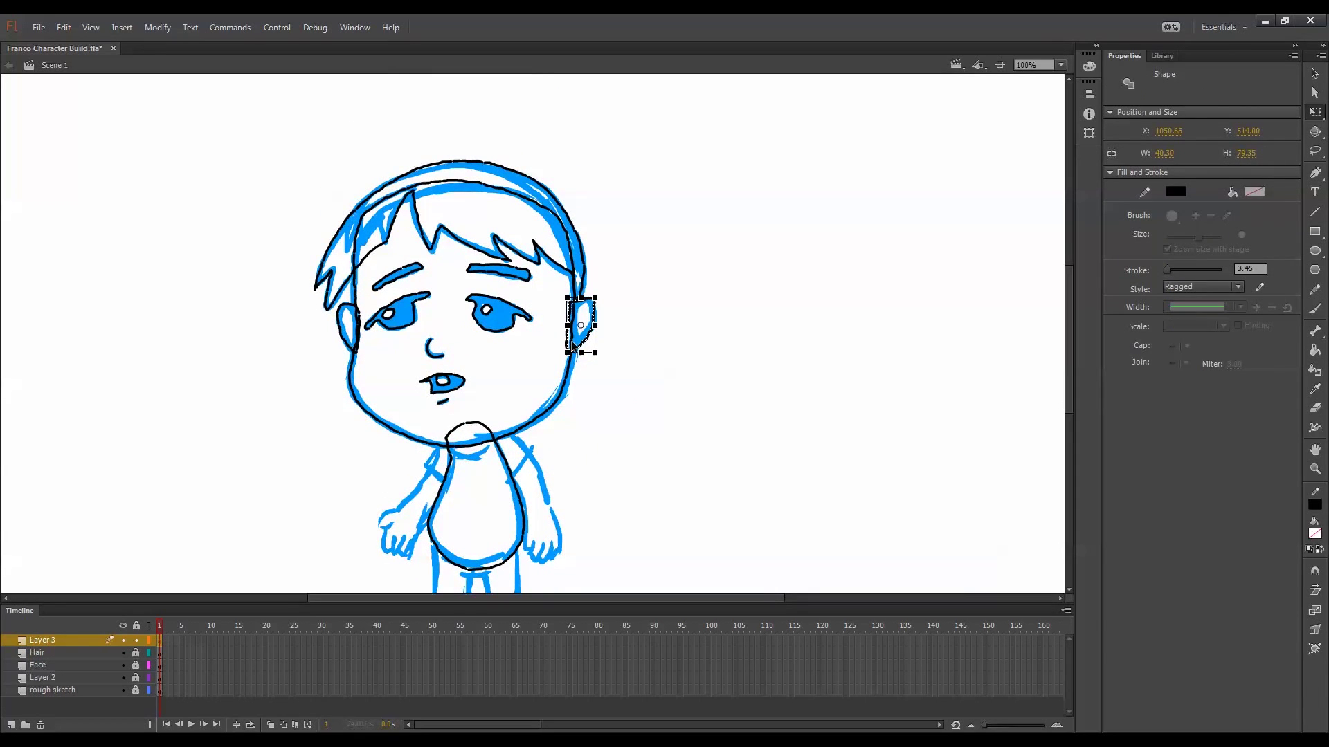
{"action": "key", "text": "F8"}
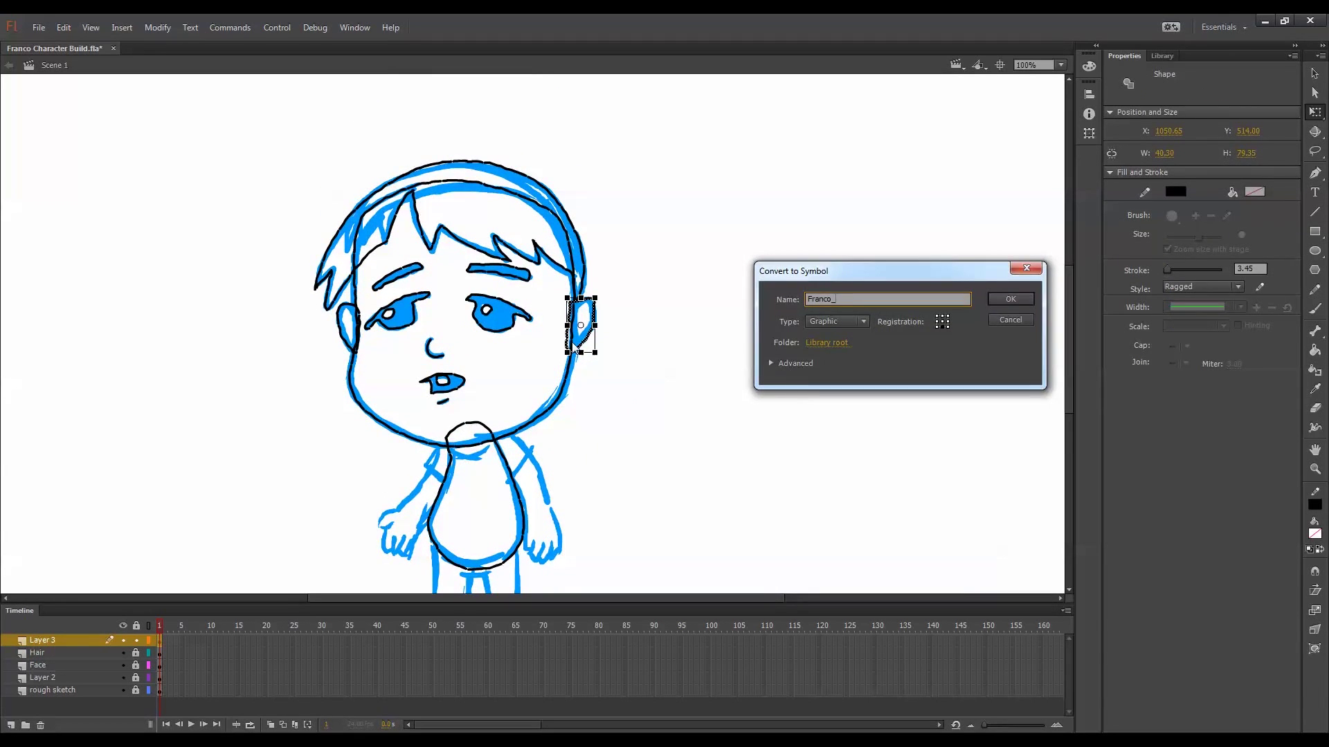
{"action": "left_click", "coordinate": [937, 322]}
{"action": "left_click", "coordinate": [996, 300]}
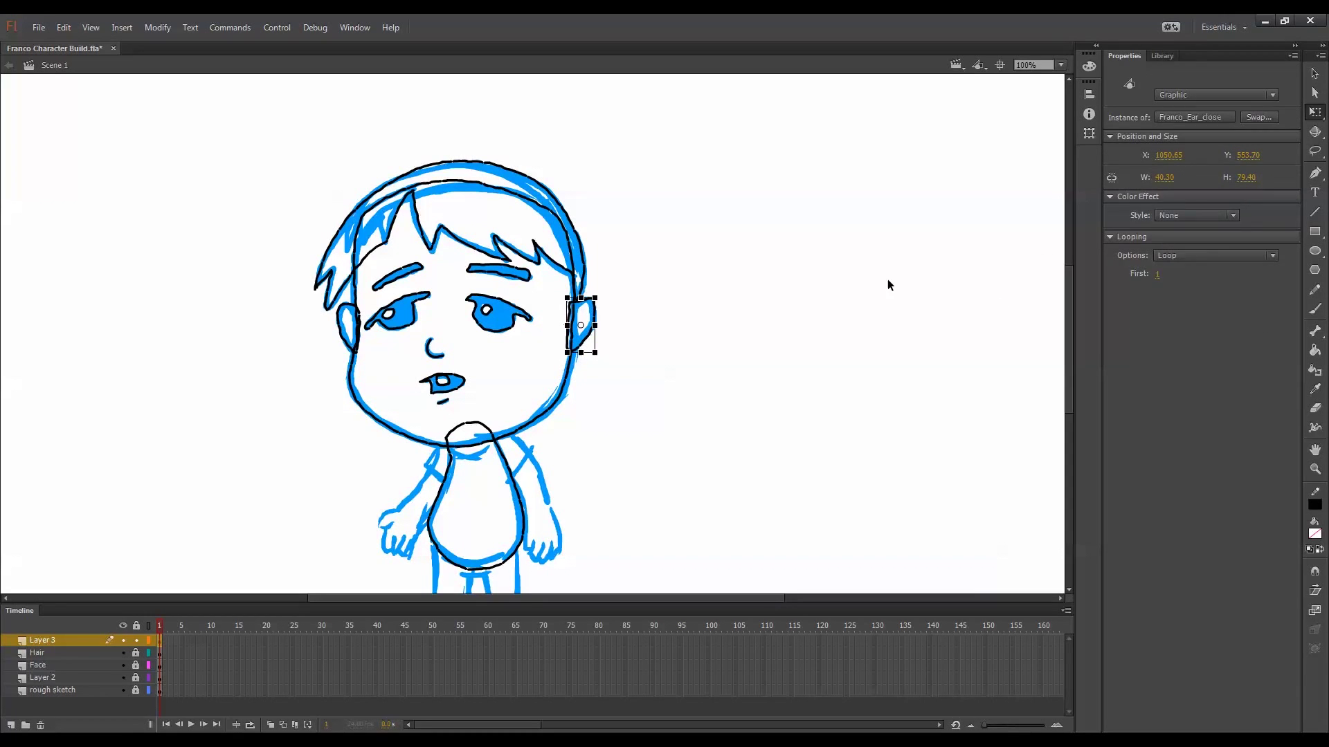
Convert the other ear into a Graphic symbol named Franco_Ear_far, registered at its middle-right point
{"action": "left_click", "coordinate": [358, 322]}
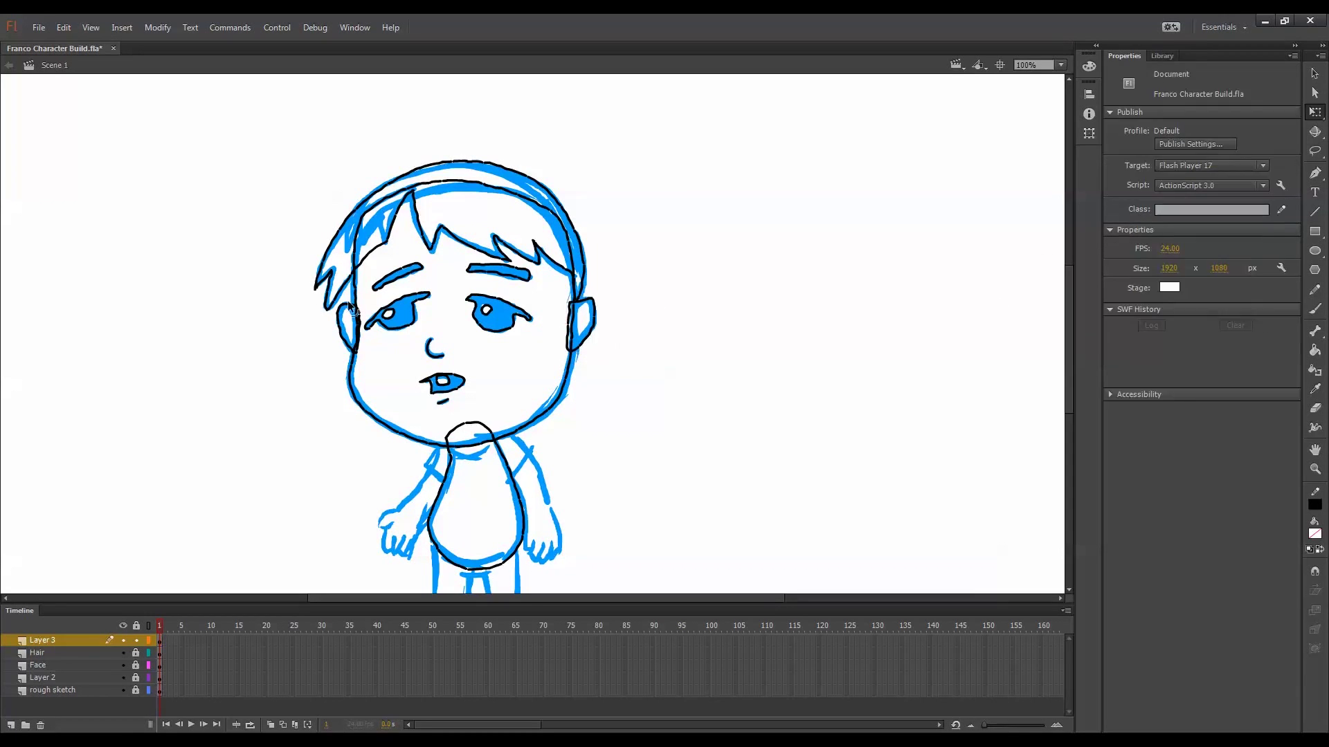
{"action": "key", "text": "F8"}
{"action": "type", "text": "Franco_Ear_far"}
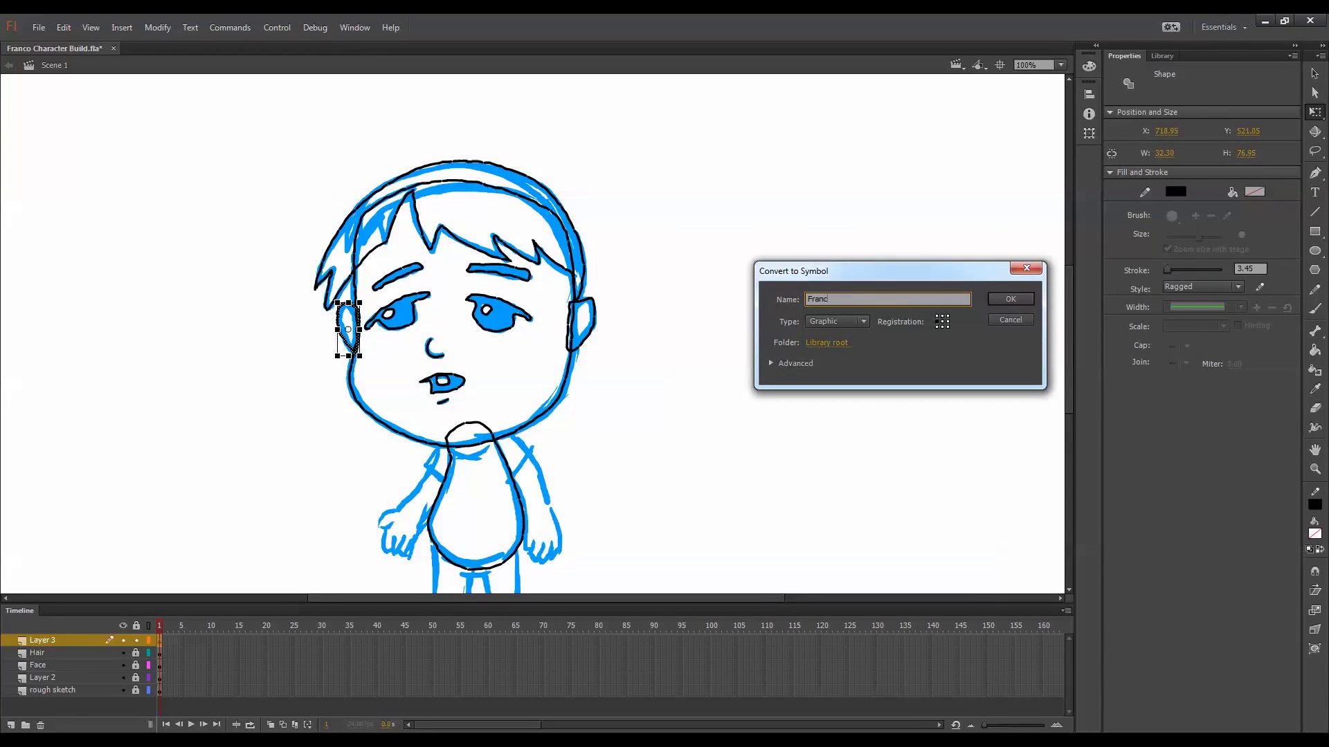
{"action": "left_click", "coordinate": [947, 324]}
{"action": "left_click", "coordinate": [1010, 299]}
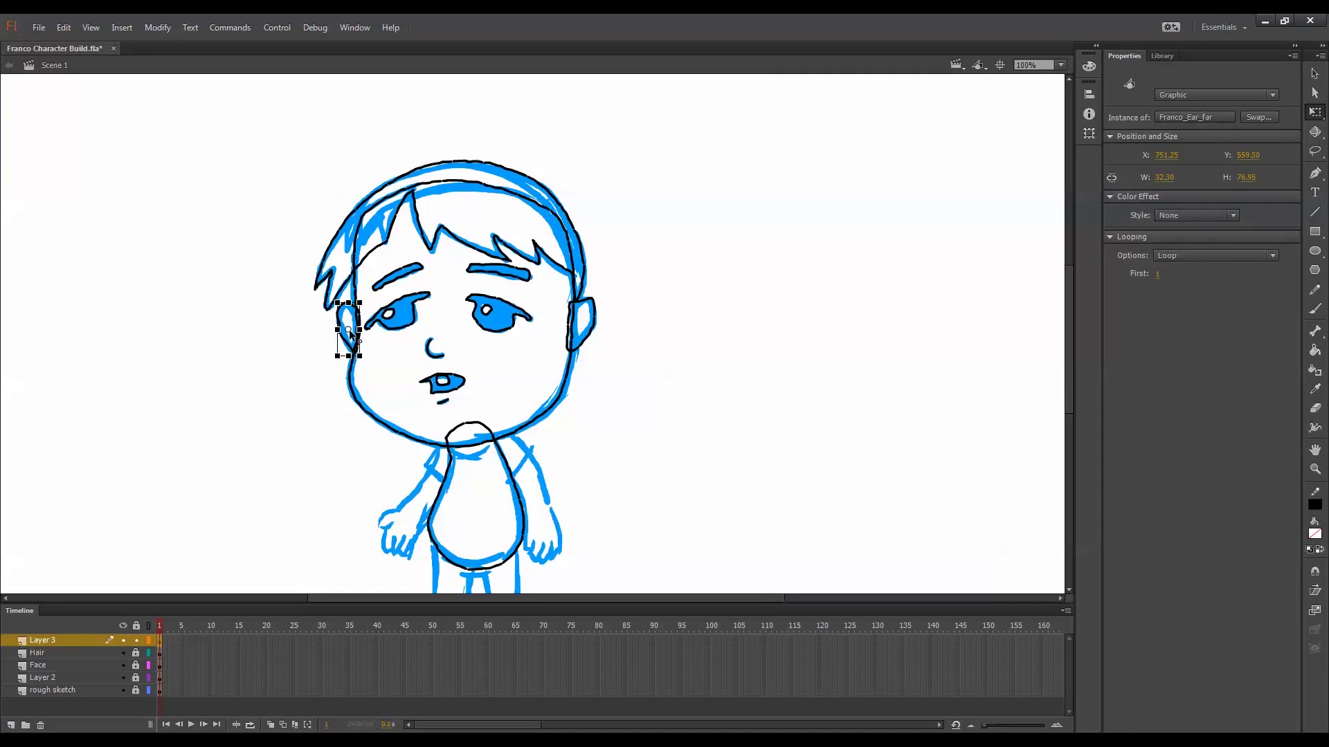
Convert the eyebrow nearer the close ear into a Graphic symbol named Franco_Eyebrow_close
{"action": "double_click", "coordinate": [511, 275]}
{"action": "key", "text": "F8"}
{"action": "type", "text": "Franco_Eyebrow_close"}
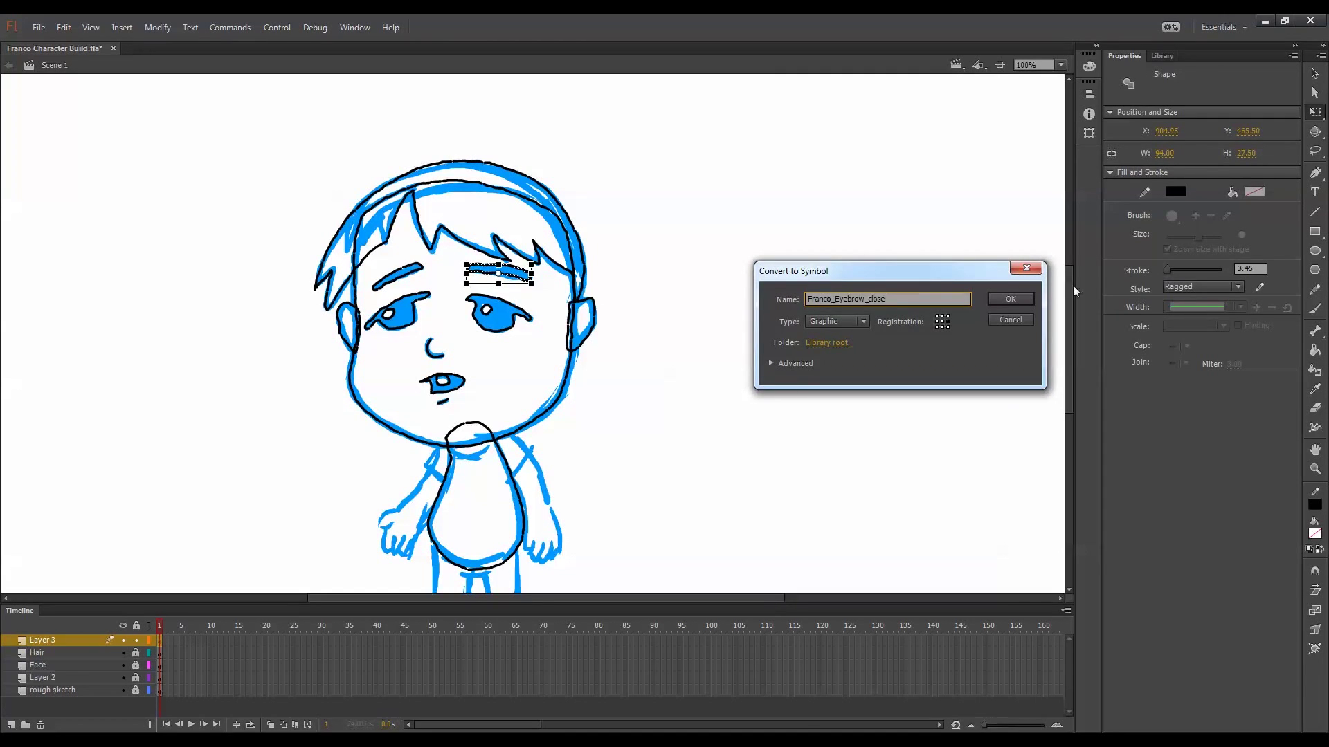
{"action": "left_click", "coordinate": [943, 328]}
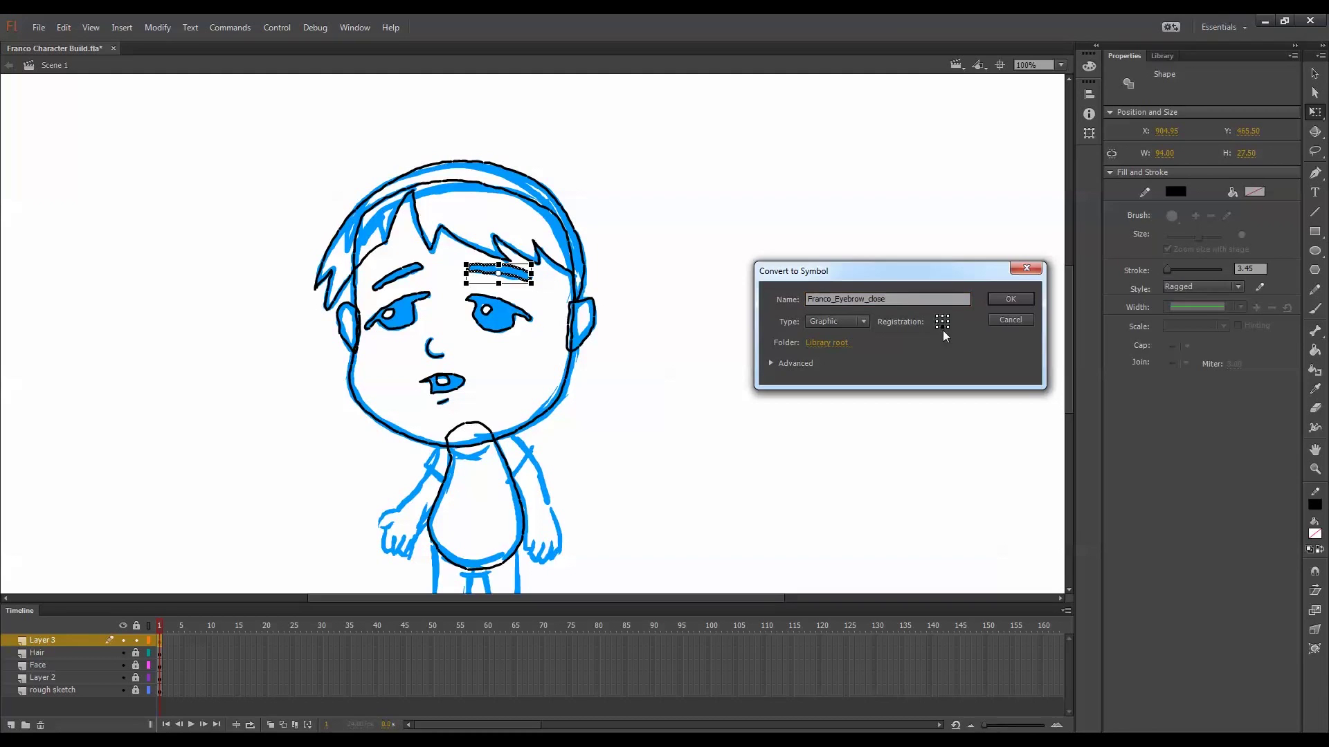
{"action": "left_click", "coordinate": [1011, 299]}
Convert the remaining eyebrow into a Graphic symbol named Franco_Eyebrow_far
{"action": "double_click", "coordinate": [399, 276]}
{"action": "key", "text": "F8"}
{"action": "type", "text": "Franco_Eyebrow"}
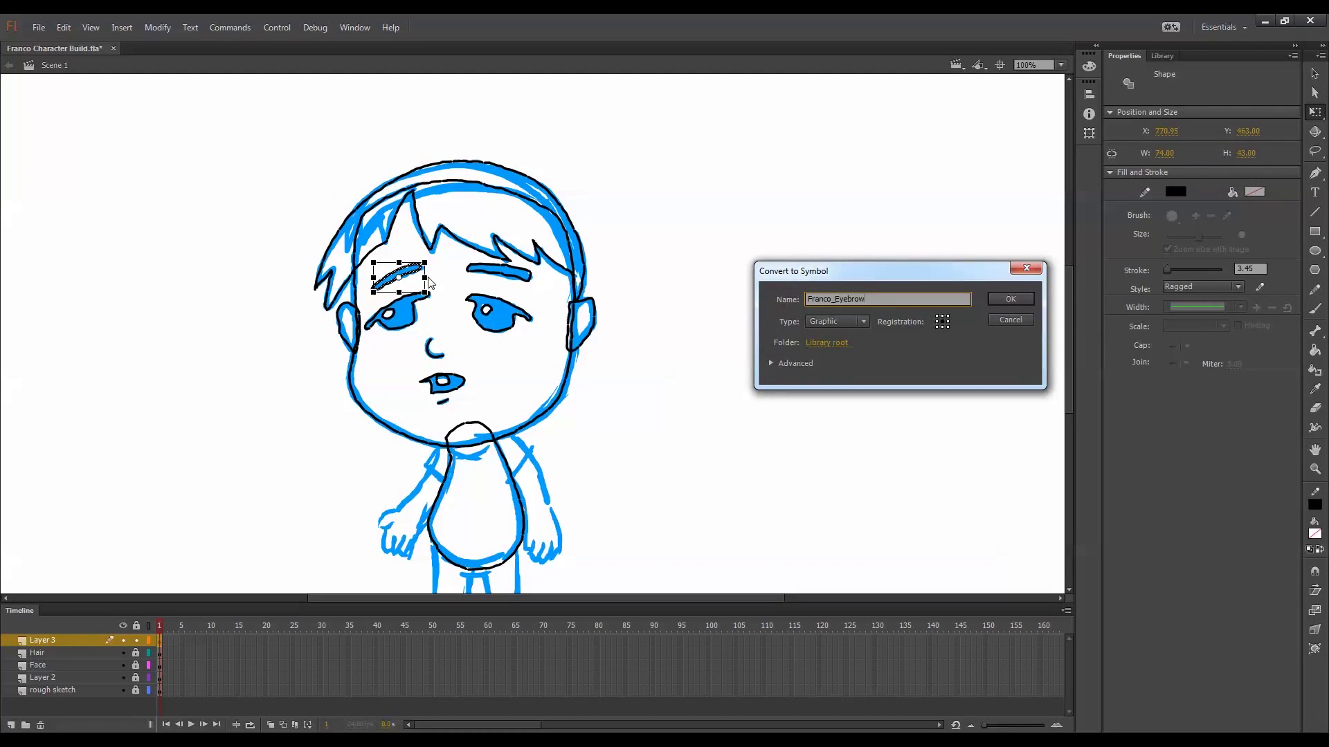
{"action": "type", "text": "_far"}
{"action": "key", "text": "Return"}
Convert the nose curve into a Graphic symbol named Franco_Nose
{"action": "left_click", "coordinate": [433, 352]}
{"action": "key", "text": "F8"}
{"action": "type", "text": "Fr"}
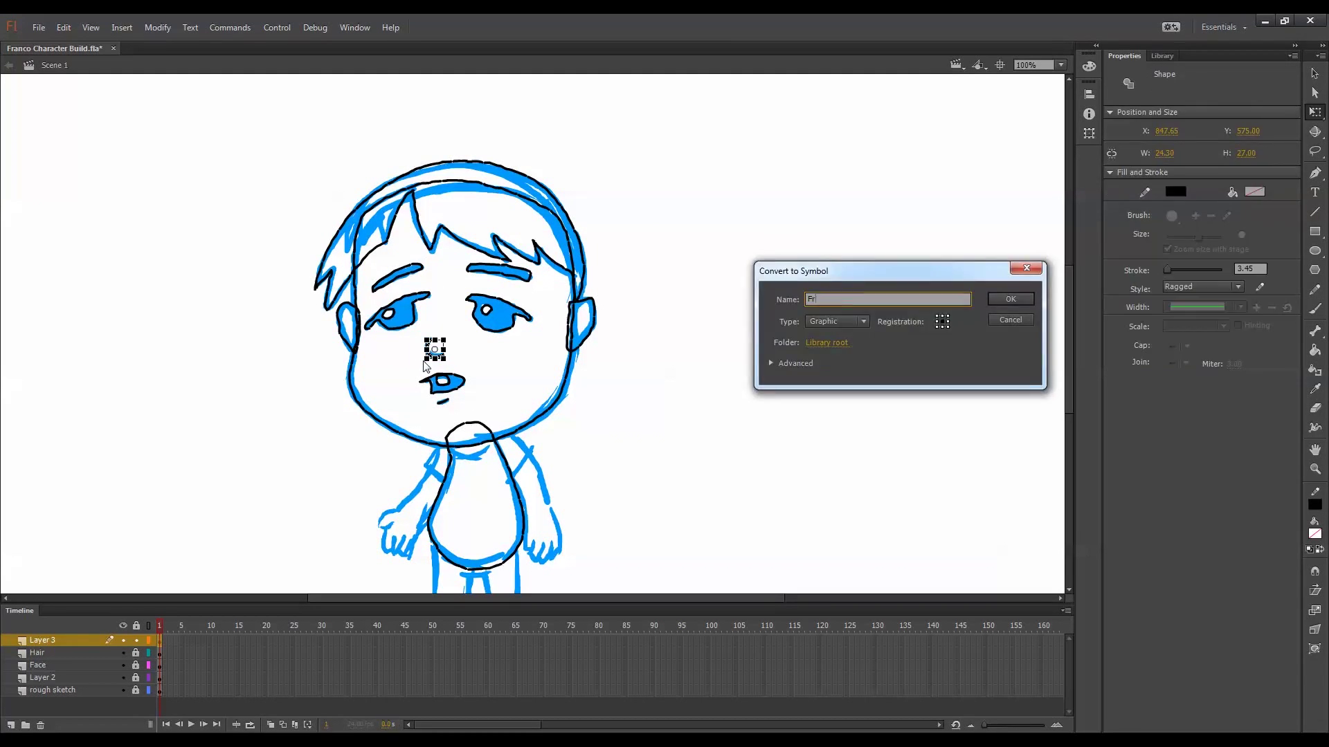
{"action": "left_click", "coordinate": [1006, 300]}
Convert the mouth, tooth and lip line together into a Graphic symbol named Franco_Mouth
{"action": "left_click_drag", "start_coordinate": [478, 370], "coordinate": [420, 408]}
{"action": "key", "text": "F8"}
{"action": "type", "text": "Fran"}
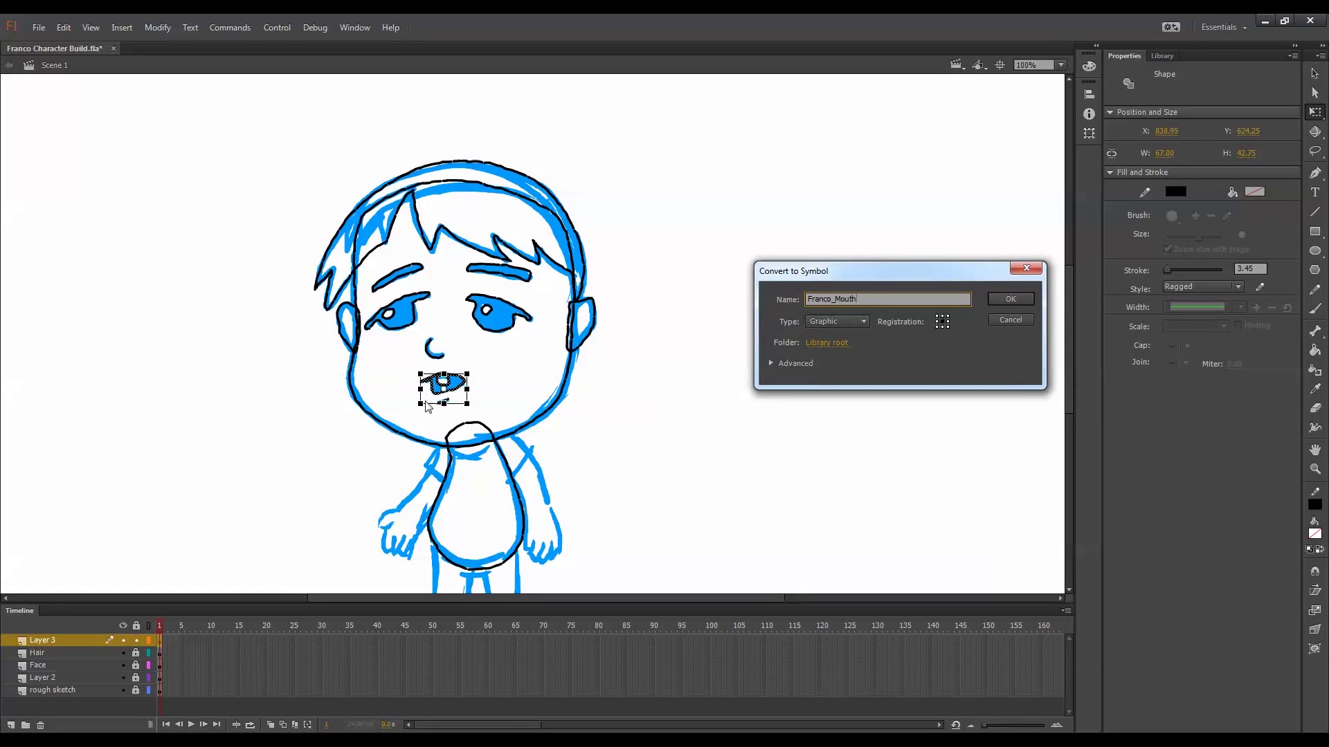
{"action": "key", "text": "Return"}
{"action": "left_click_drag", "start_coordinate": [612, 397], "coordinate": [374, 592]}
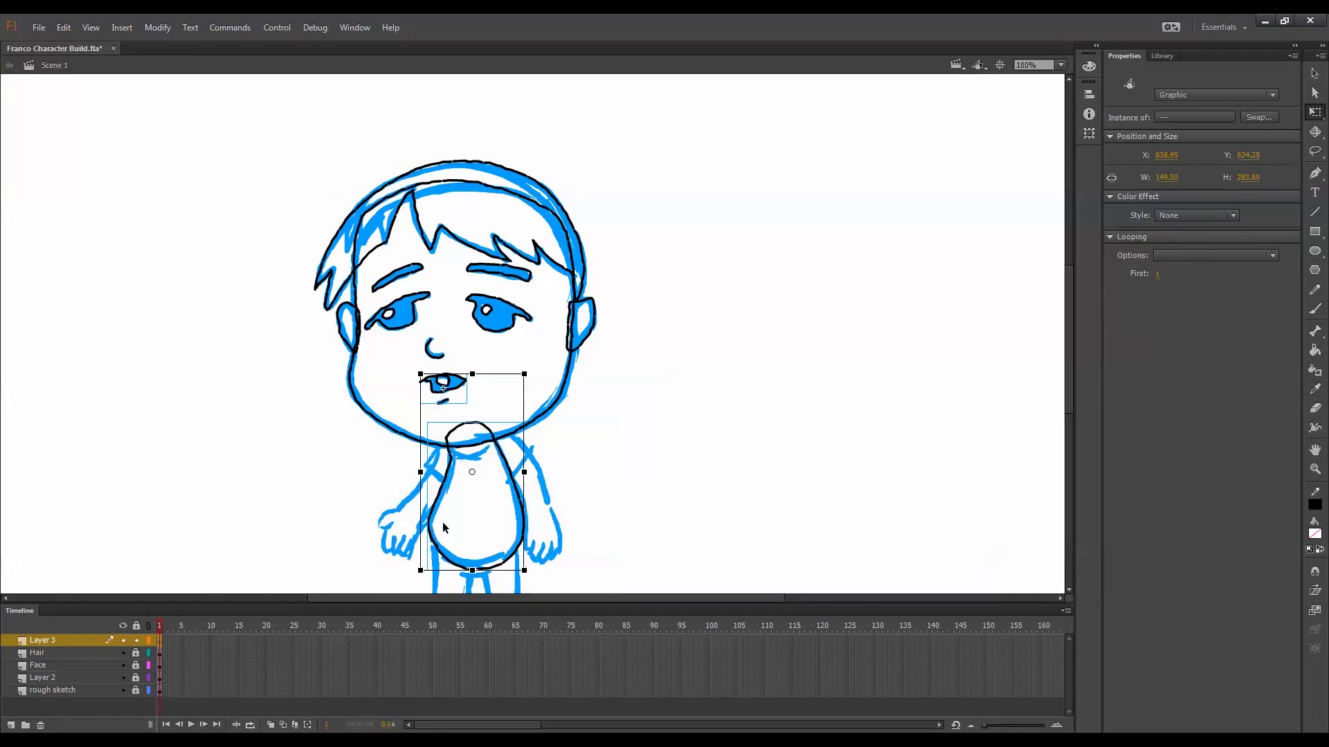
{"action": "left_click", "coordinate": [539, 482]}
{"action": "left_click", "coordinate": [516, 491]}
{"action": "left_click_drag", "start_coordinate": [568, 487], "coordinate": [644, 451]}
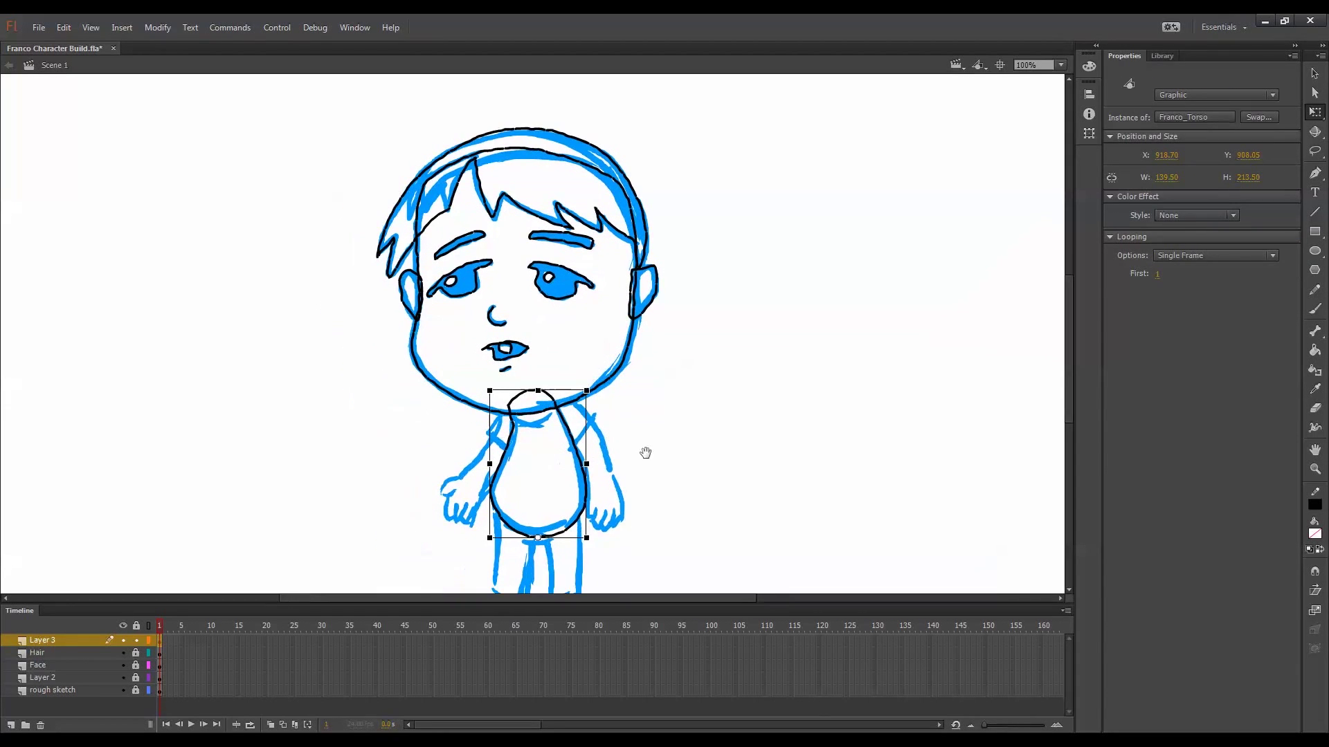
Select everything on Layer 3 and distribute the symbols and eye shapes to separate layers
{"action": "left_click", "coordinate": [160, 642]}
{"action": "left_click", "coordinate": [158, 28]}
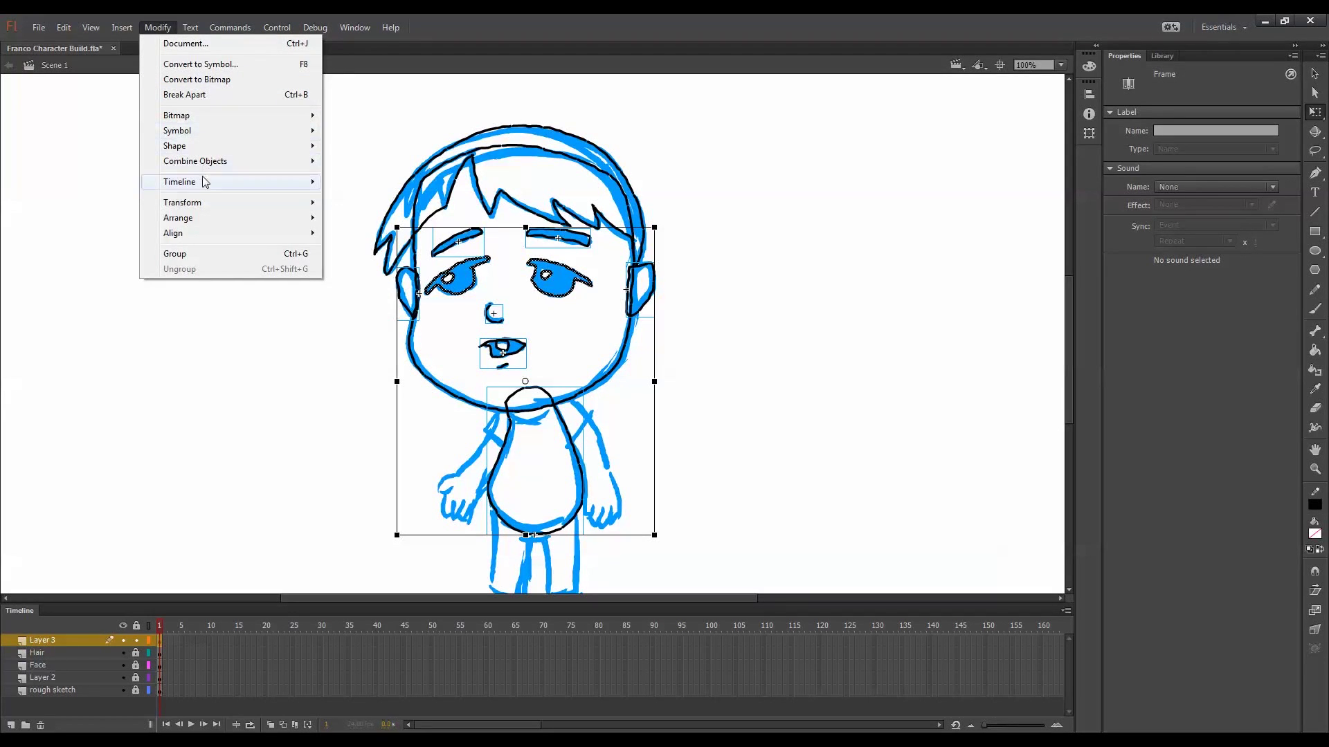
{"action": "mouse_move", "coordinate": [301, 181]}
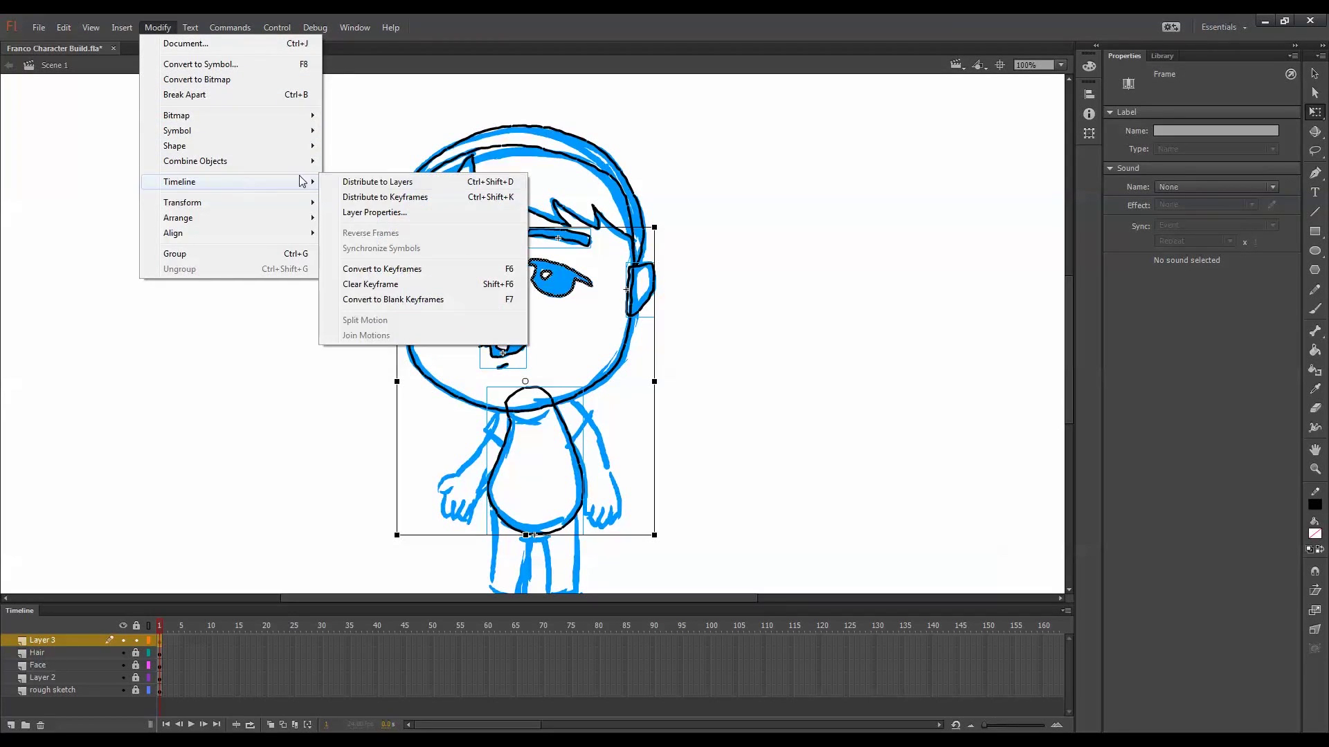
{"action": "left_click", "coordinate": [455, 183]}
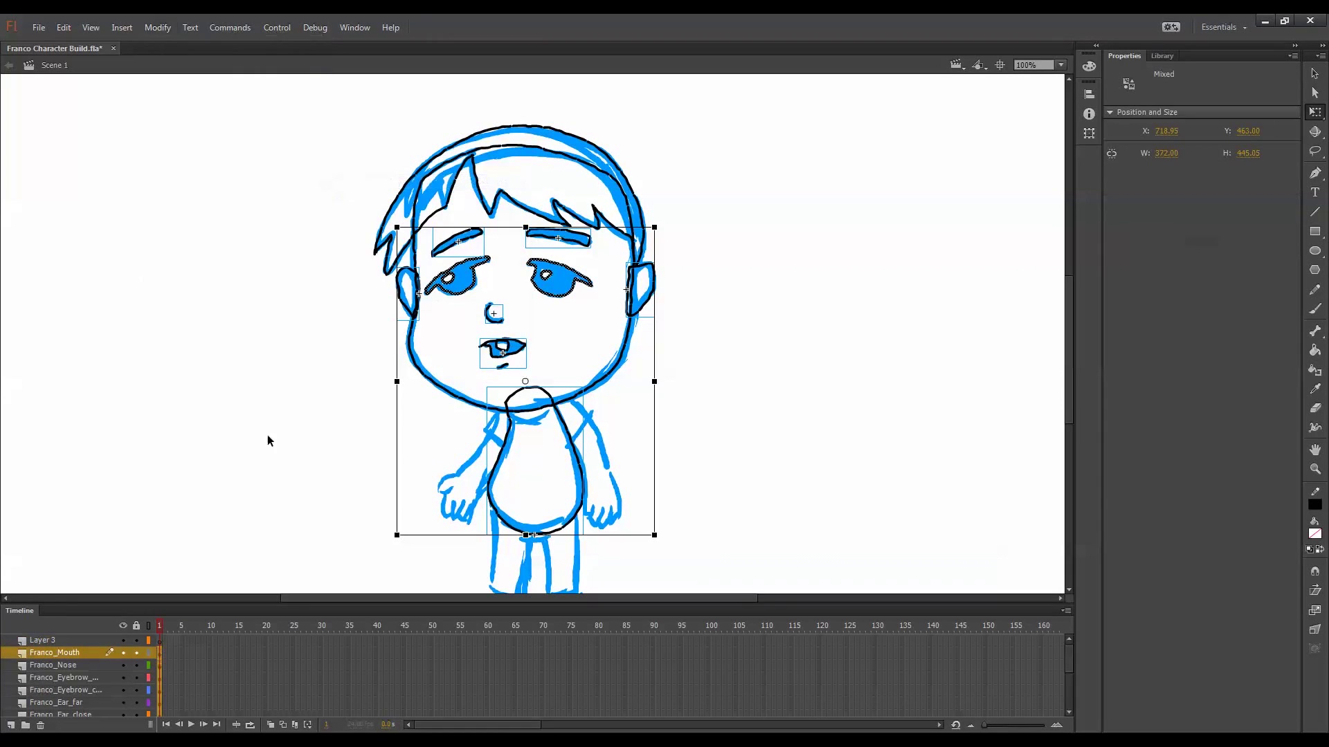
{"action": "left_click", "coordinate": [177, 579]}
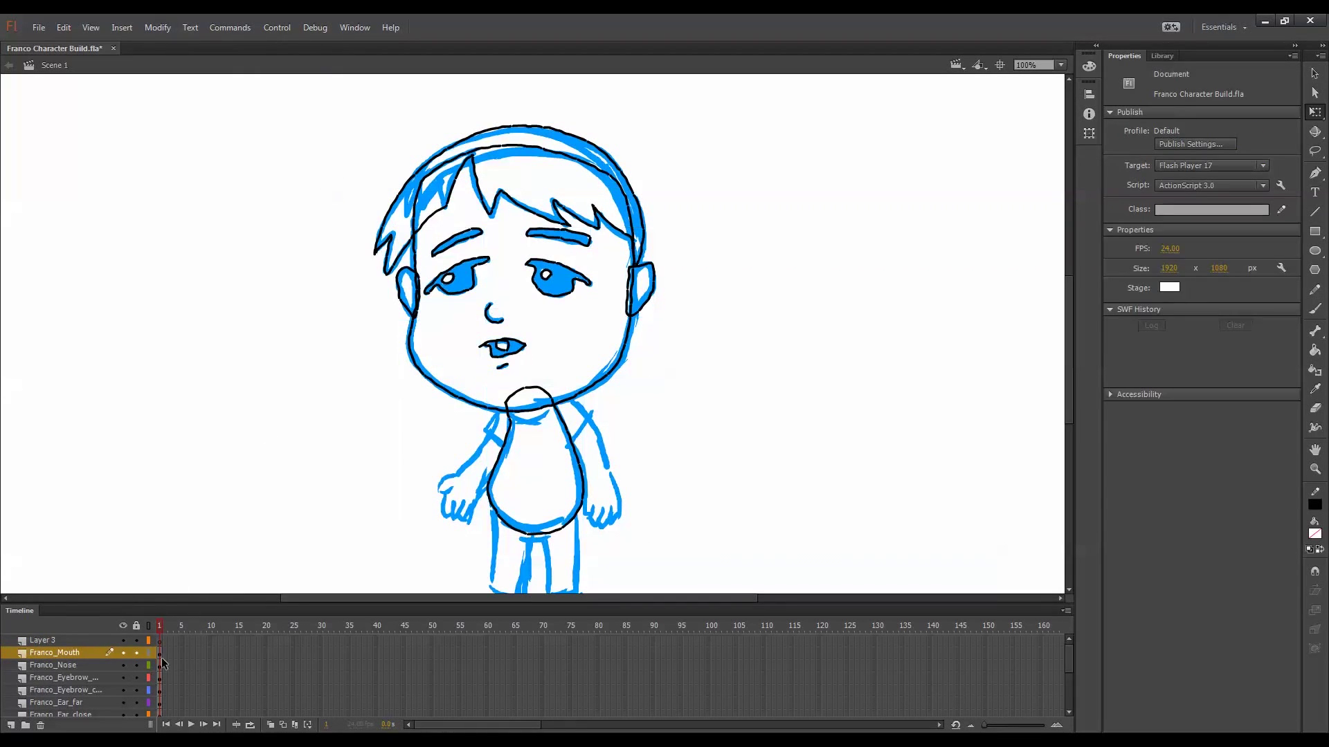
Dock the Timeline as a narrow vertical column beside the stage so the whole layer list fits
{"action": "left_click", "coordinate": [114, 599]}
{"action": "left_click_drag", "start_coordinate": [25, 614], "coordinate": [4, 111]}
{"action": "left_click_drag", "start_coordinate": [591, 242], "coordinate": [179, 290]}
{"action": "left_click_drag", "start_coordinate": [565, 281], "coordinate": [299, 237]}
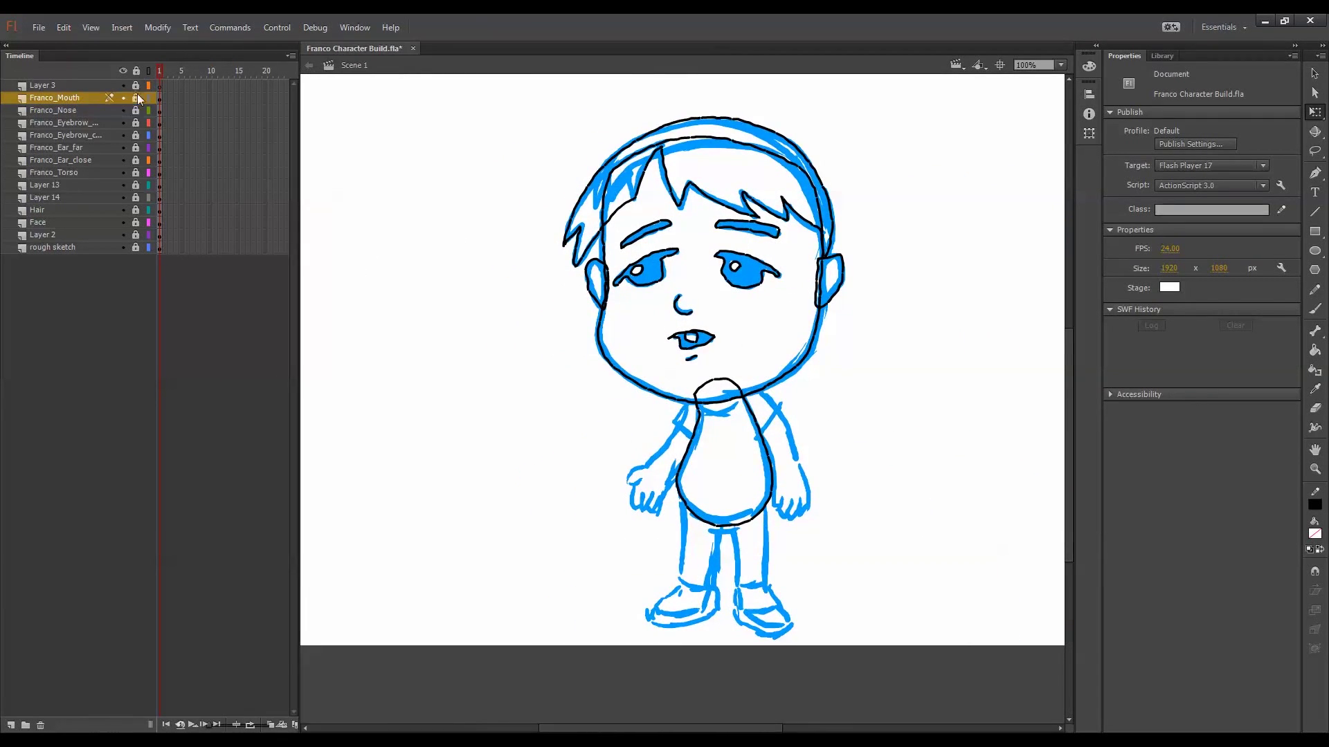
Unlock Layer 3 and draw a rectangle on it, bent into the close arm's outline from under the chin to the wrist
{"action": "left_click", "coordinate": [136, 87]}
{"action": "left_click", "coordinate": [76, 86]}
{"action": "left_click", "coordinate": [1315, 231]}
{"action": "mouse_move", "coordinate": [734, 379]}
{"action": "left_mouse_down"}
{"action": "mouse_move", "coordinate": [803, 494]}
{"action": "mouse_move", "coordinate": [718, 389]}
{"action": "mouse_move", "coordinate": [740, 368]}
{"action": "mouse_move", "coordinate": [762, 388]}
{"action": "left_mouse_up"}
{"action": "key", "text": "q"}
{"action": "left_click_drag", "start_coordinate": [786, 446], "coordinate": [797, 439]}
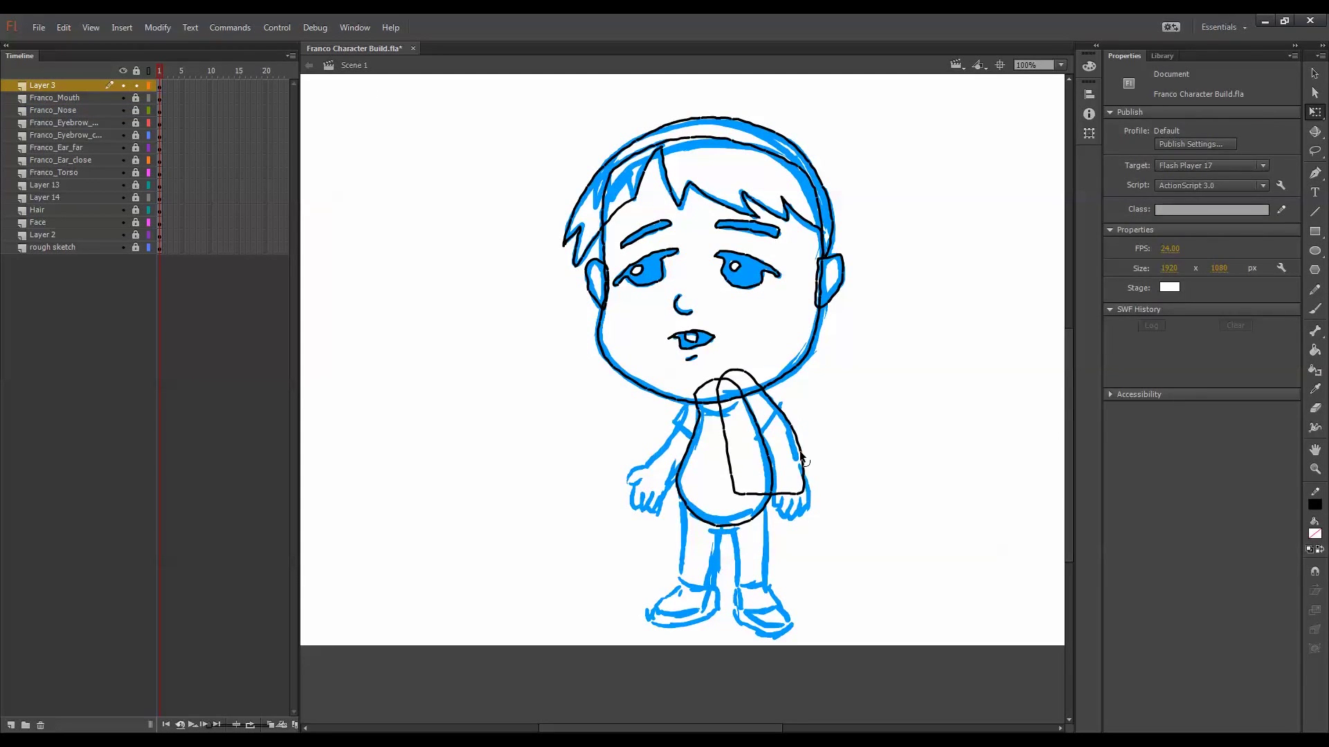
{"action": "left_click_drag", "start_coordinate": [802, 494], "coordinate": [765, 447]}
{"action": "key", "text": "ctrl+z"}
{"action": "left_click_drag", "start_coordinate": [739, 490], "coordinate": [736, 418]}
{"action": "mouse_move", "coordinate": [731, 372]}
{"action": "left_mouse_down"}
{"action": "mouse_move", "coordinate": [756, 388]}
{"action": "mouse_move", "coordinate": [737, 380]}
{"action": "left_mouse_up"}
{"action": "left_click_drag", "start_coordinate": [767, 483], "coordinate": [772, 482]}
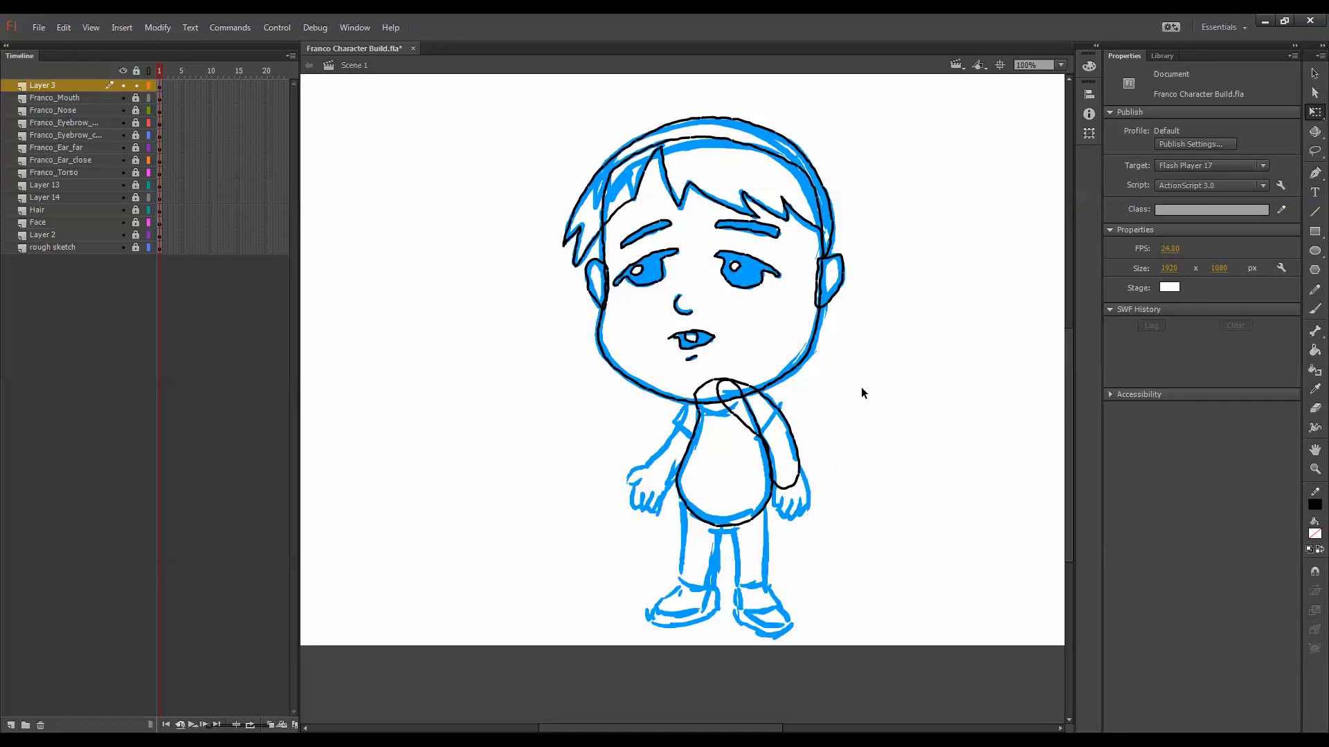
Draw a straight sleeve line across the close arm and delete the end that overhangs the outline
{"action": "left_click", "coordinate": [1313, 217]}
{"action": "left_click_drag", "start_coordinate": [783, 396], "coordinate": [756, 444]}
{"action": "key", "text": "q"}
{"action": "left_click", "coordinate": [781, 402]}
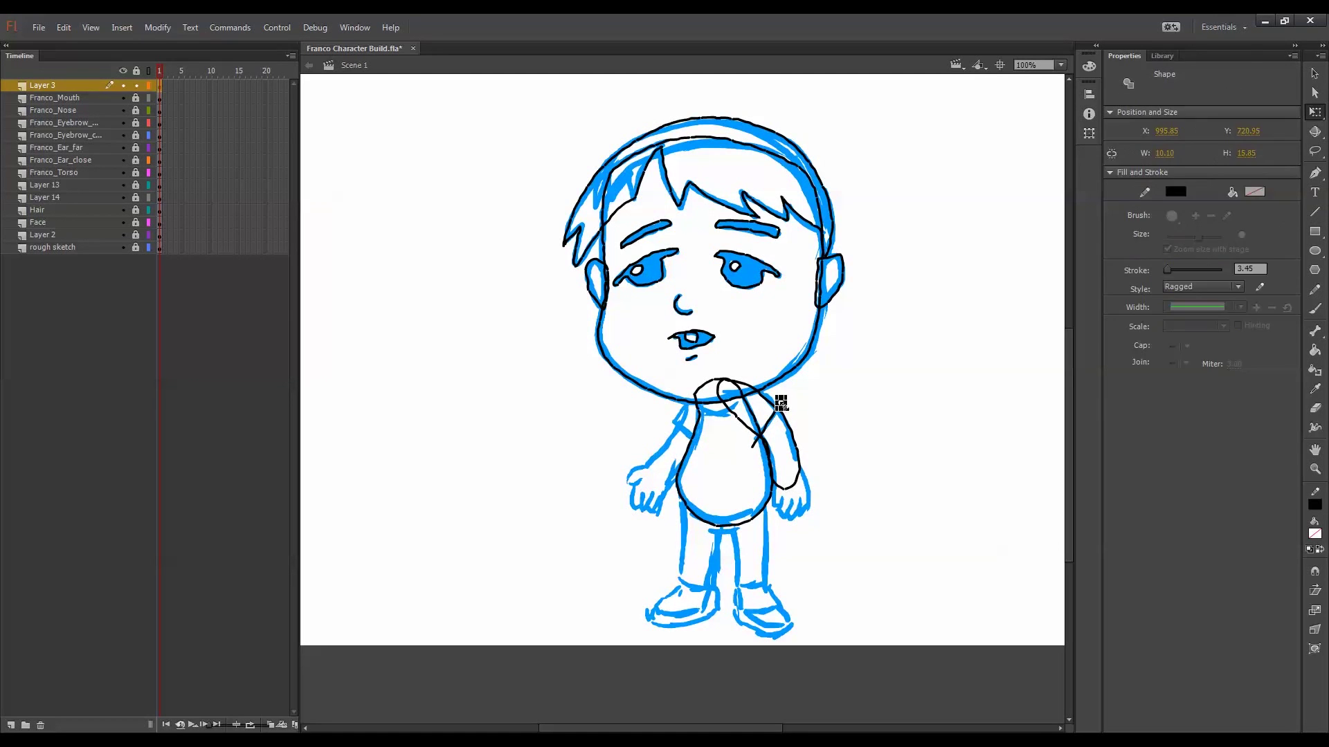
{"action": "key", "text": "Delete"}
Convert the close arm with its sleeve line into a Graphic symbol named Franco_Arm_close
{"action": "left_click_drag", "start_coordinate": [879, 348], "coordinate": [680, 501]}
{"action": "key", "text": "F8"}
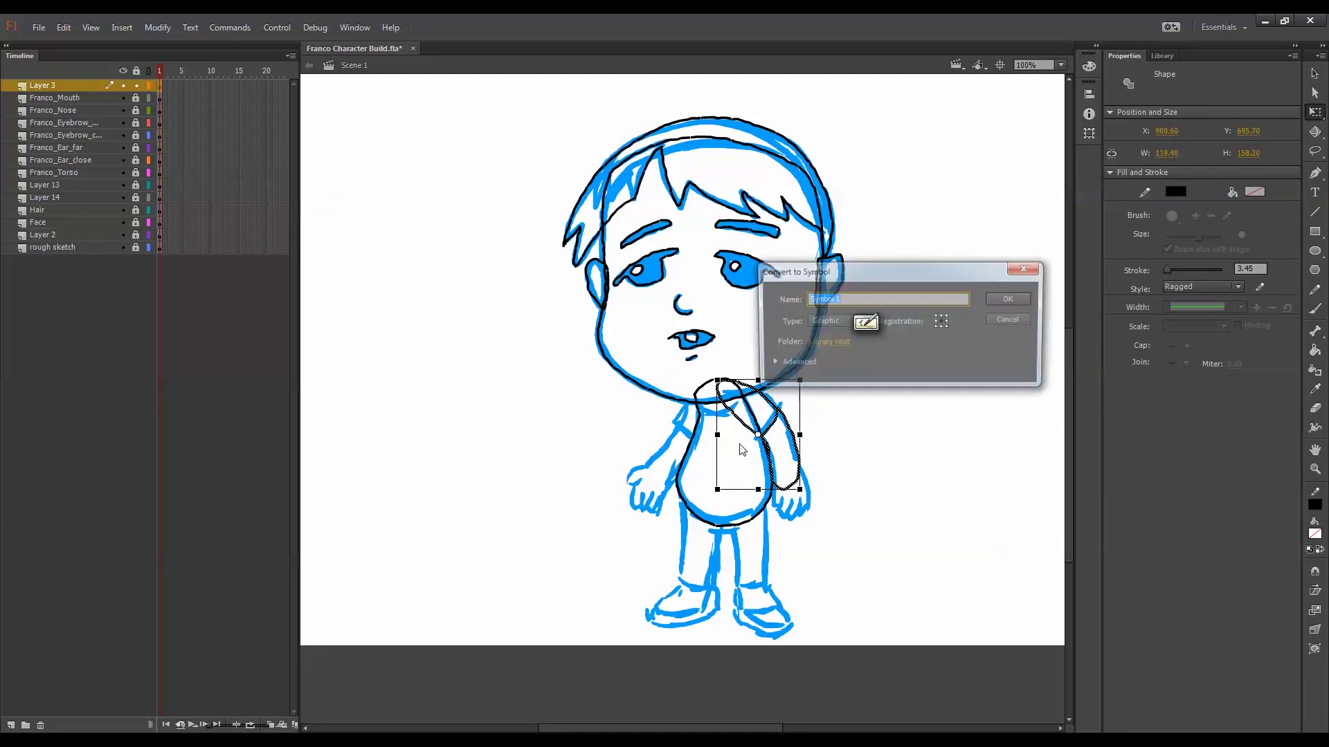
{"action": "type", "text": "Franco_close"}
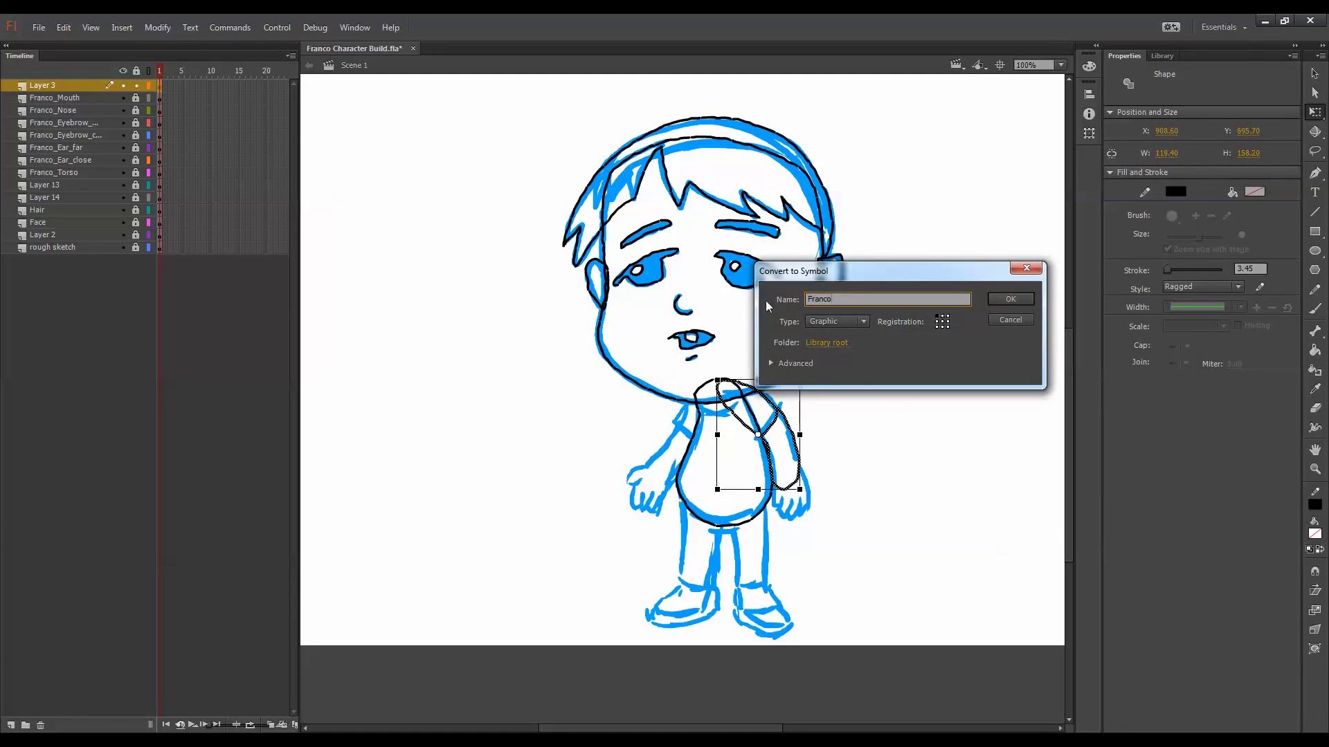
{"action": "key", "text": "Left"}
{"action": "key", "text": "Left"}
{"action": "key", "text": "Left"}
{"action": "key", "text": "Left"}
{"action": "key", "text": "Left"}
{"action": "type", "text": "Arm_"}
{"action": "key", "text": "Return"}
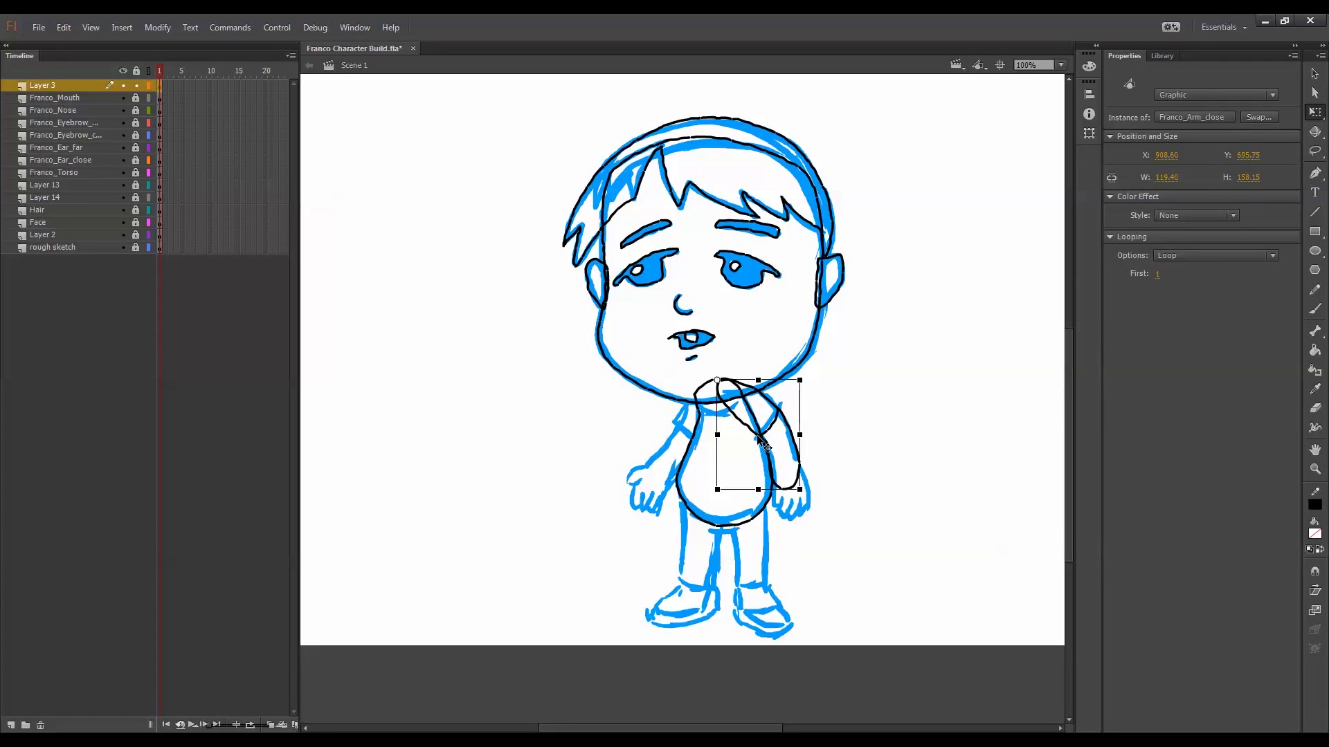
Draw a rectangle over the far arm and bend it to follow the sketch from the shoulder to the wrist
{"action": "key", "text": "r"}
{"action": "mouse_move", "coordinate": [651, 409]}
{"action": "left_mouse_down"}
{"action": "mouse_move", "coordinate": [680, 454]}
{"action": "mouse_move", "coordinate": [678, 478]}
{"action": "mouse_move", "coordinate": [653, 498]}
{"action": "mouse_move", "coordinate": [693, 449]}
{"action": "left_mouse_up"}
{"action": "key", "text": "q"}
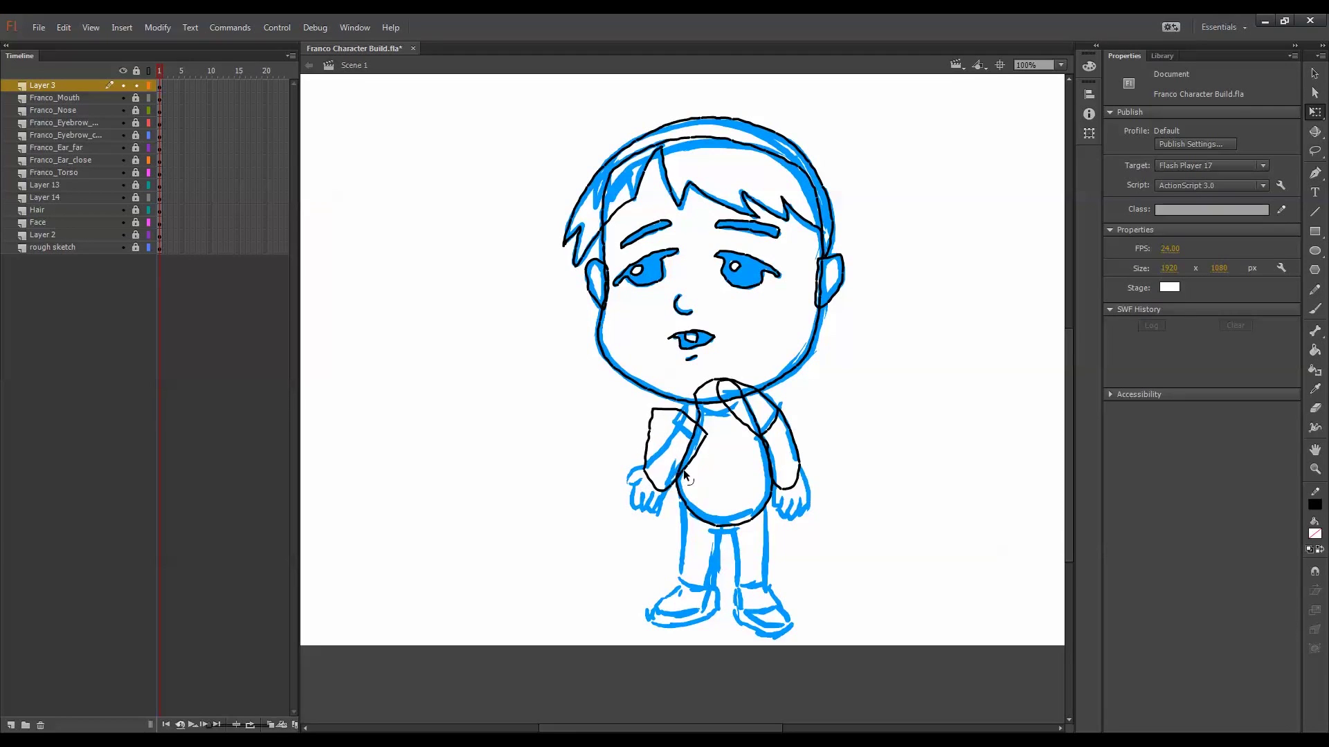
{"action": "left_click_drag", "start_coordinate": [653, 410], "coordinate": [700, 390]}
{"action": "left_click_drag", "start_coordinate": [666, 436], "coordinate": [716, 428]}
{"action": "left_click_drag", "start_coordinate": [659, 490], "coordinate": [662, 482]}
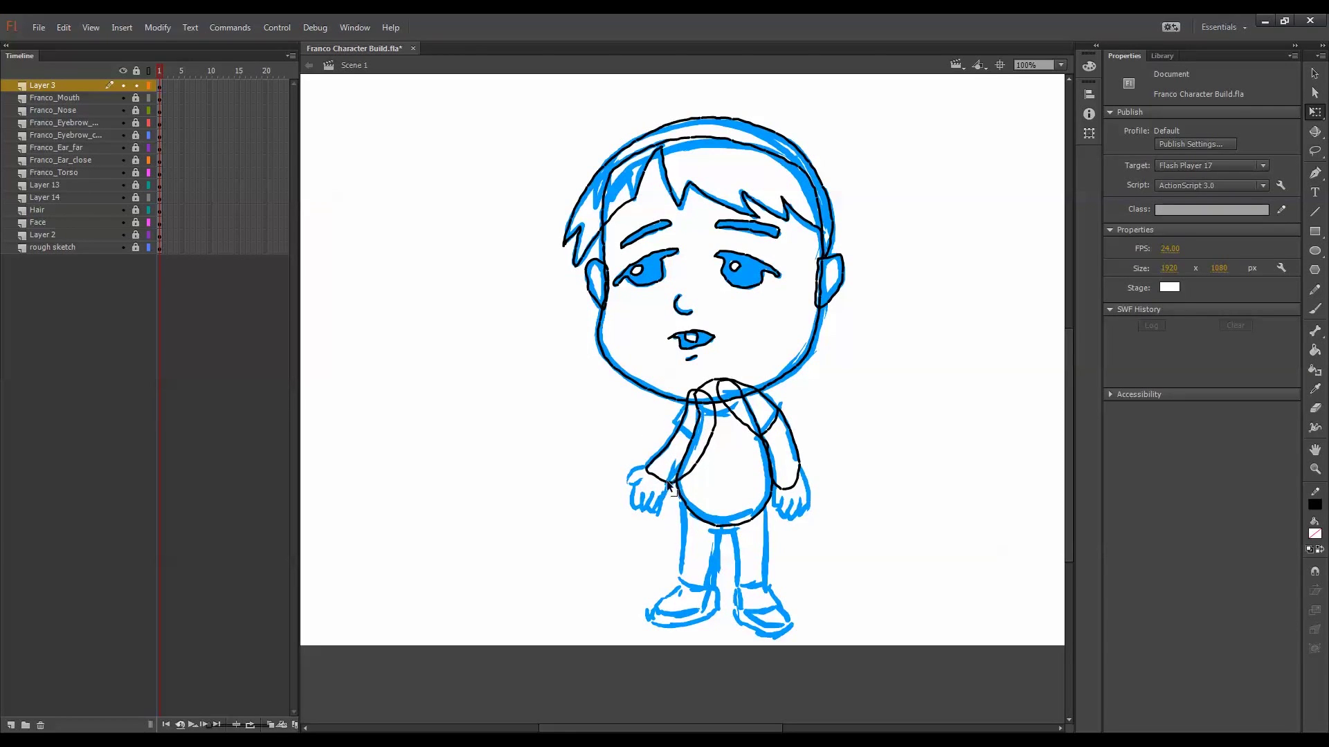
Draw a sleeve line across the far arm and remove the end that sticks out past the outline
{"action": "key", "text": "n"}
{"action": "mouse_move", "coordinate": [675, 424]}
{"action": "left_mouse_down"}
{"action": "mouse_move", "coordinate": [707, 447]}
{"action": "mouse_move", "coordinate": [695, 434]}
{"action": "left_mouse_up"}
{"action": "key", "text": "q"}
{"action": "left_click", "coordinate": [676, 425]}
{"action": "key", "text": "Delete"}
Convert the far arm with its sleeve line into a Graphic symbol named Franco_Arm_far
{"action": "double_click", "coordinate": [707, 454]}
{"action": "key", "text": "F8"}
{"action": "type", "text": "Franco_Arm_far"}
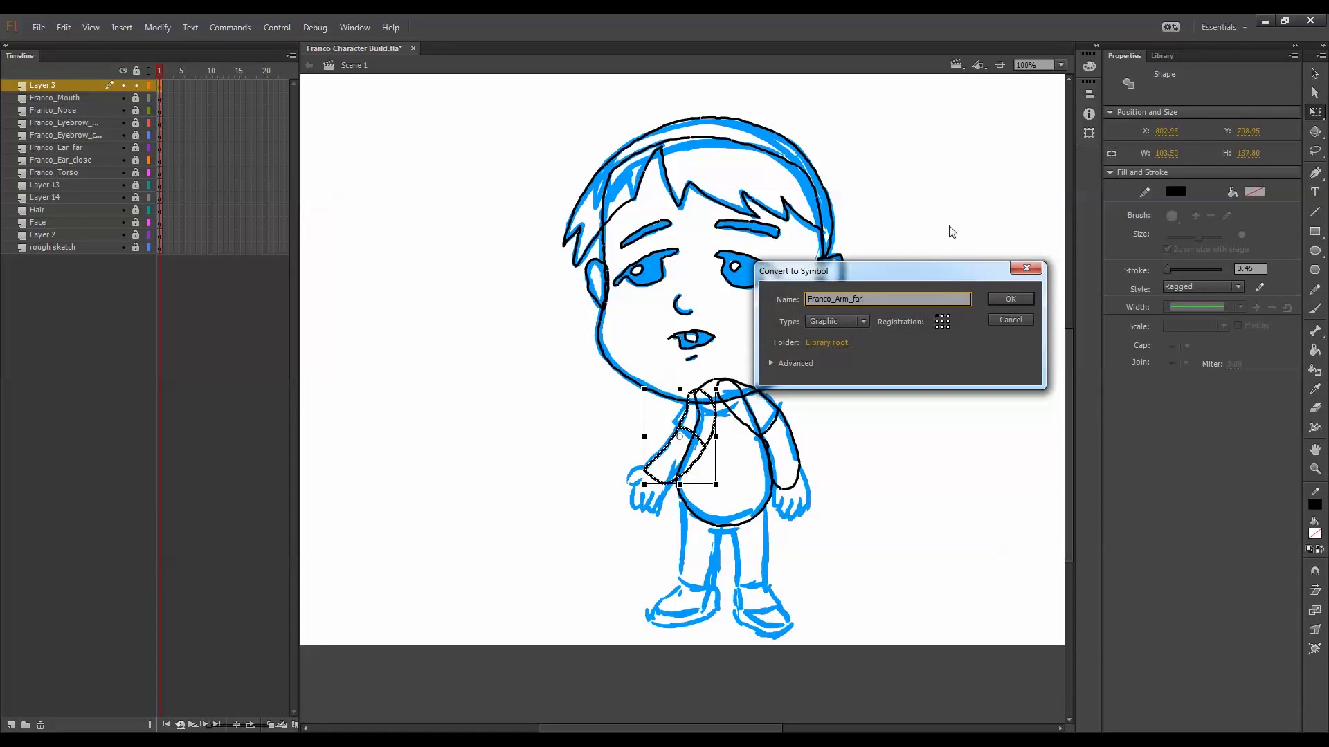
{"action": "left_click", "coordinate": [1012, 299]}
Shift the artwork inside the far arm symbol slightly right of its registration point, and move the symbol back over the sketched arm
{"action": "double_click", "coordinate": [699, 440]}
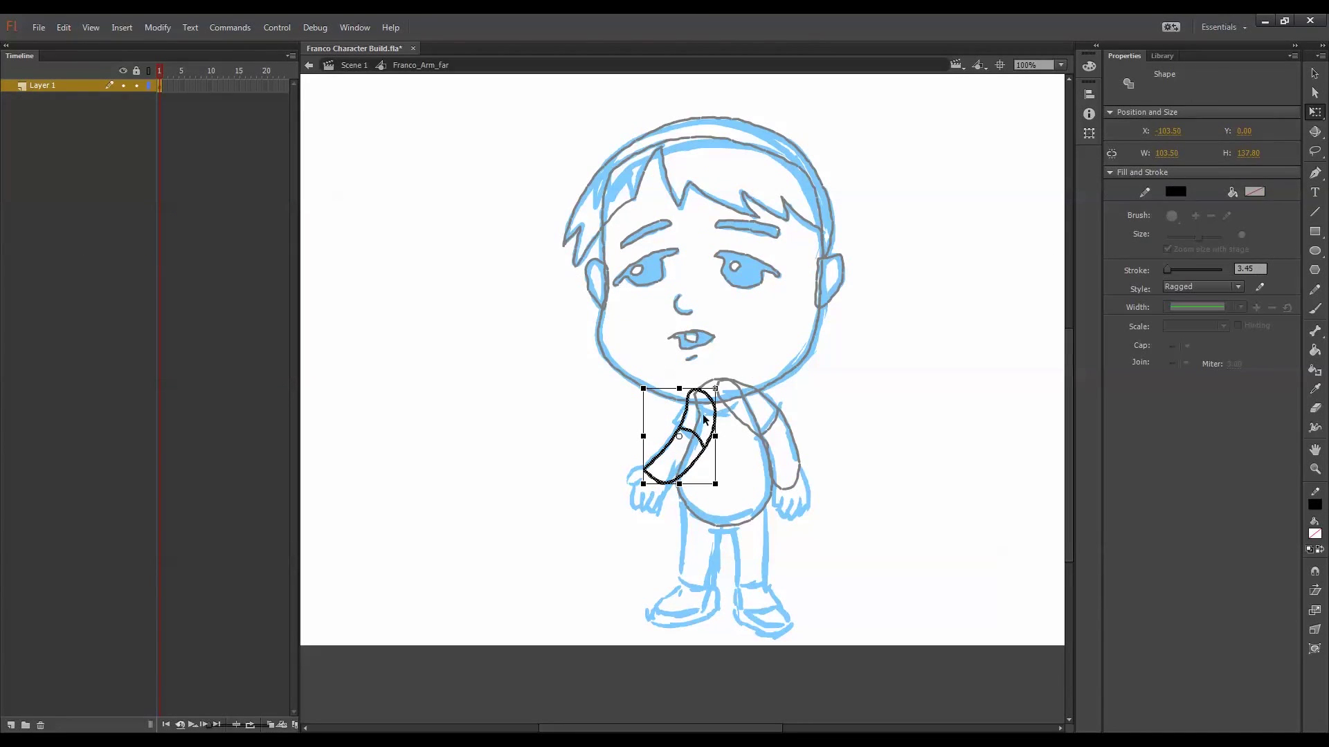
{"action": "key", "text": "ctrl+a"}
{"action": "double_click", "coordinate": [800, 405]}
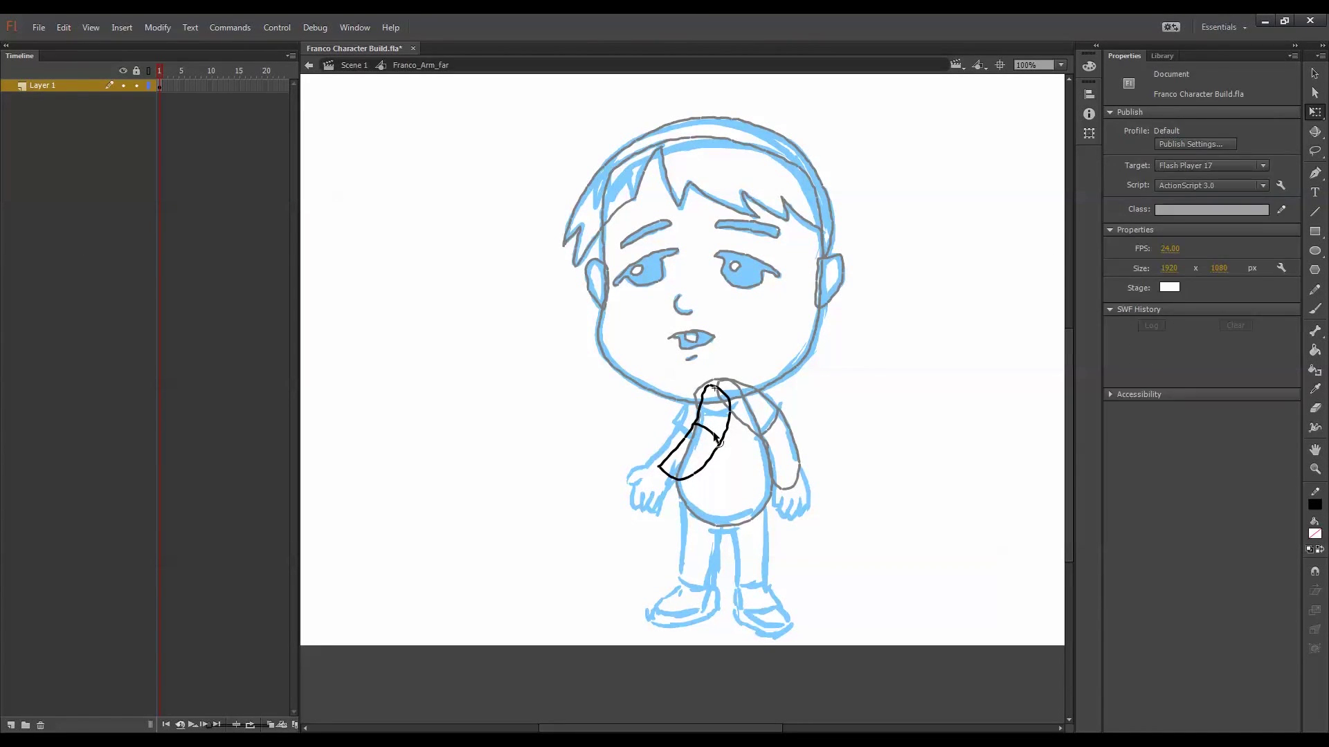
{"action": "mouse_move", "coordinate": [709, 430]}
{"action": "left_mouse_down"}
{"action": "mouse_move", "coordinate": [690, 435]}
{"action": "mouse_move", "coordinate": [706, 435]}
{"action": "left_mouse_up"}
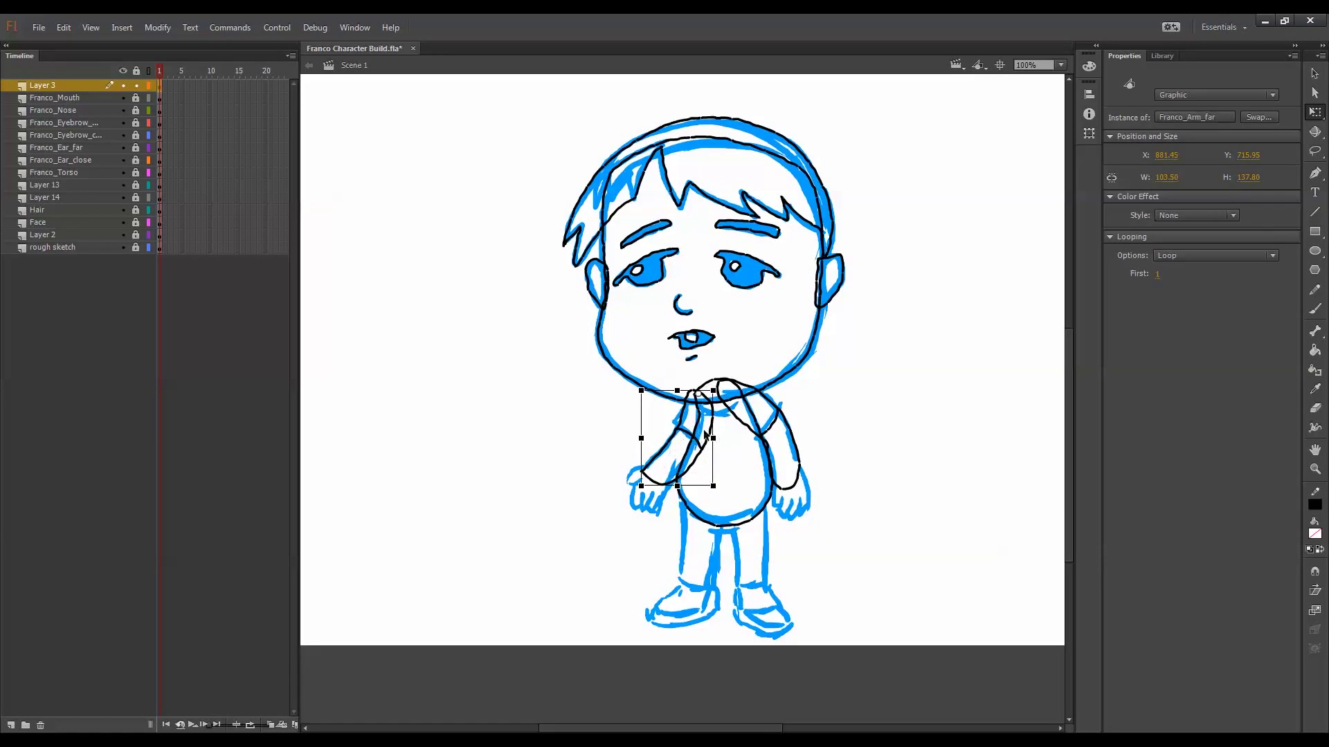
Pull in the wrist end of the far arm inside its symbol, and return to the main scene
{"action": "double_click", "coordinate": [689, 440]}
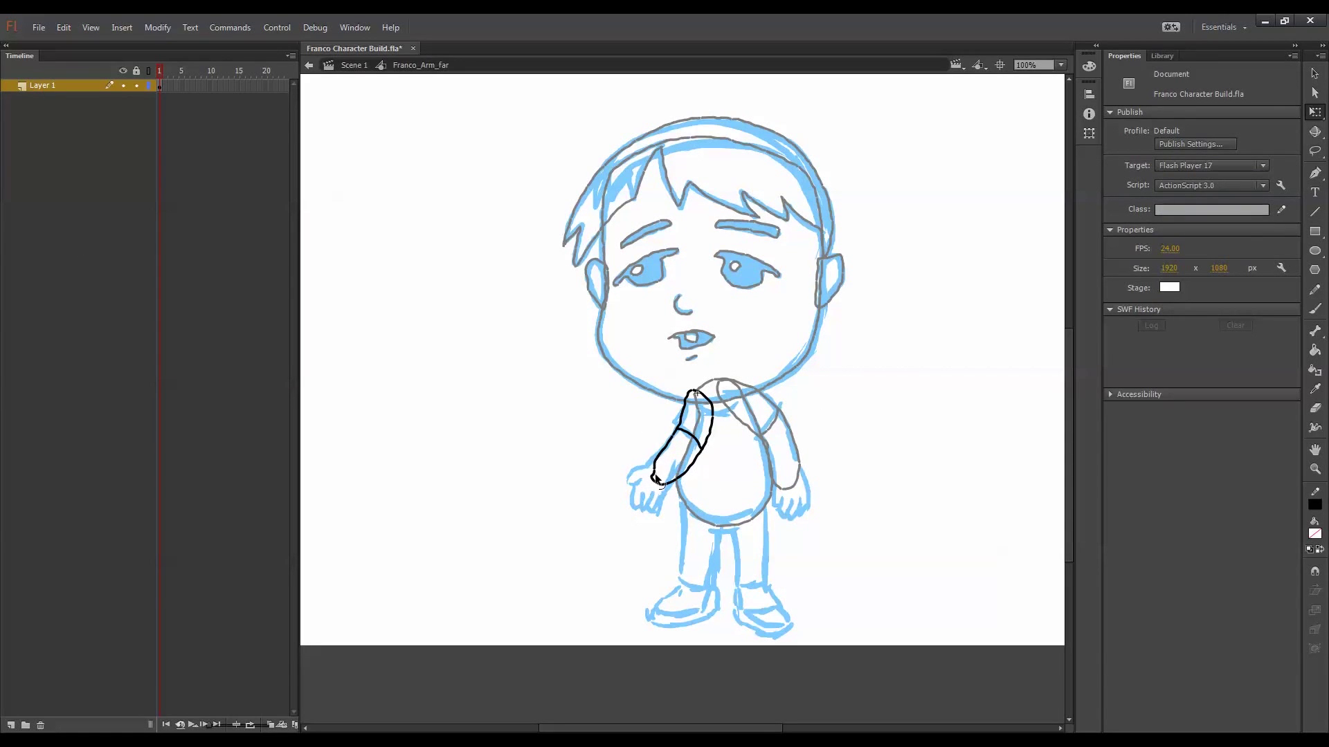
{"action": "double_click", "coordinate": [786, 407]}
{"action": "left_click", "coordinate": [786, 407]}
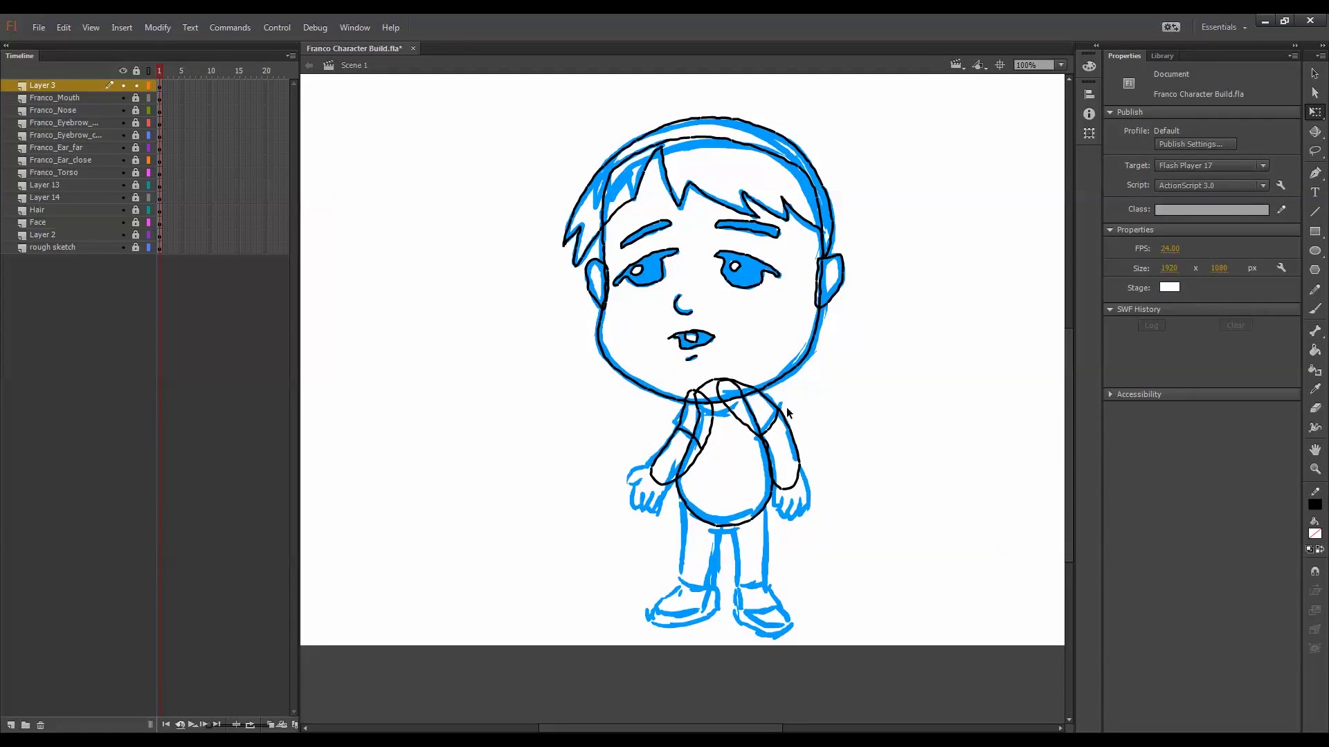
Distribute the two arm symbols to their own layers and lock the Franco_Arm_far and Franco_Arm_close layers
{"action": "left_click", "coordinate": [160, 86]}
{"action": "key", "text": "ctrl+shift+d"}
{"action": "left_click_drag", "start_coordinate": [136, 97], "coordinate": [136, 111]}
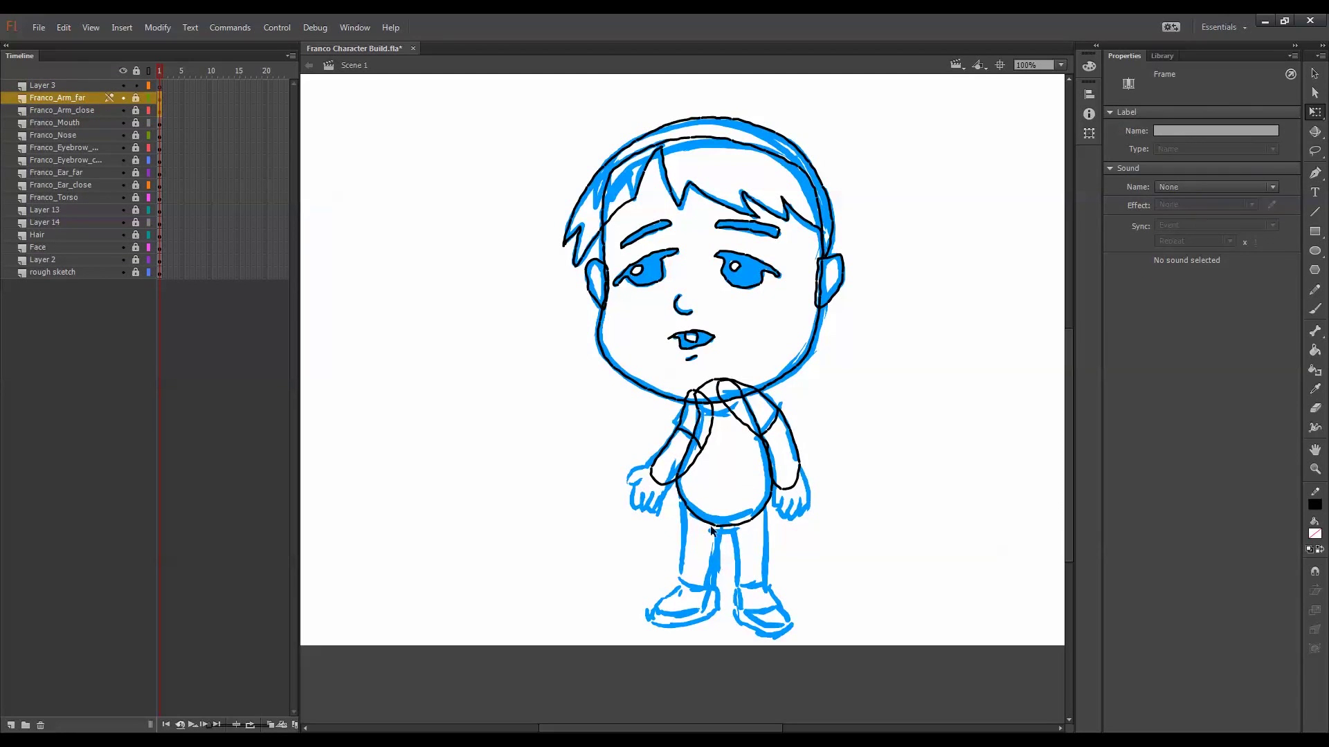
Draw a rectangle over the far hand on Layer 3 and bend it to follow the sketched palm, thumb and fingertips
{"action": "left_click", "coordinate": [1315, 231]}
{"action": "left_click", "coordinate": [86, 85]}
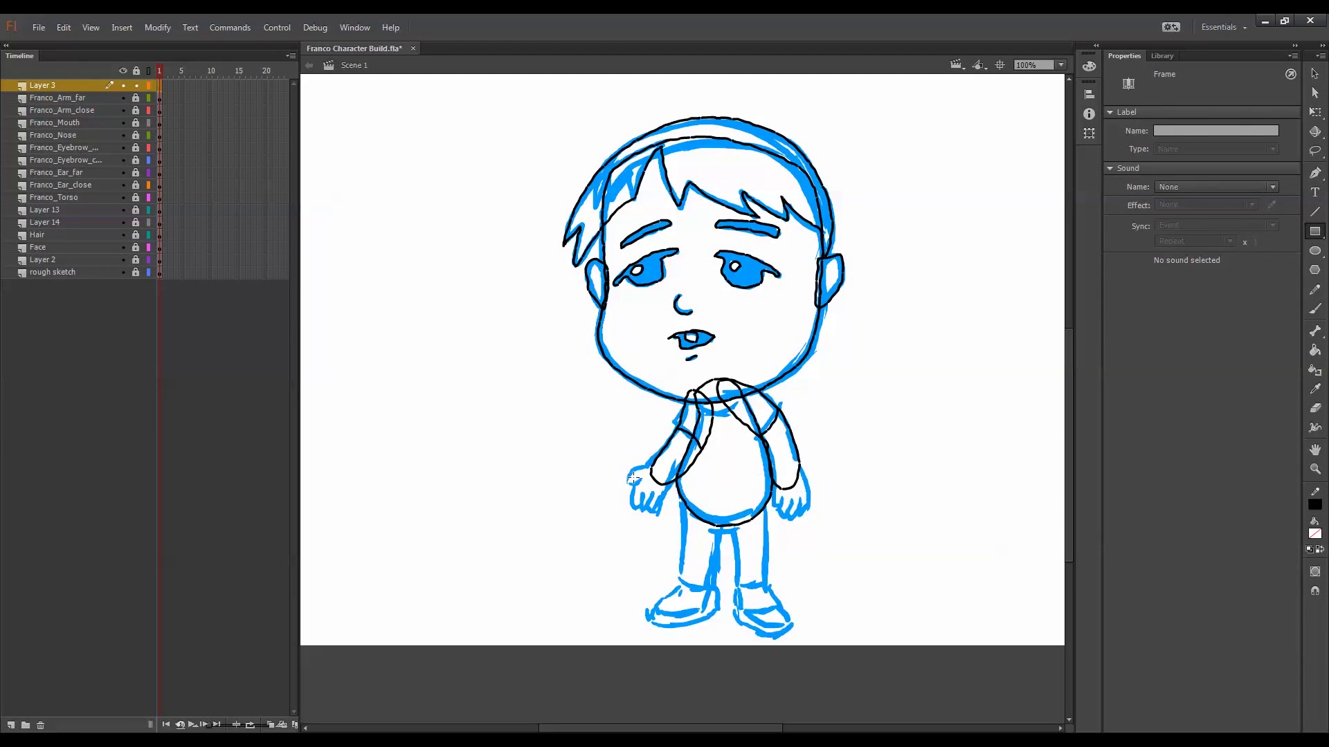
{"action": "left_click_drag", "start_coordinate": [627, 471], "coordinate": [666, 510]}
{"action": "key", "text": "ctrl+="}
{"action": "key", "text": "ctrl+="}
{"action": "left_click_drag", "start_coordinate": [635, 559], "coordinate": [523, 271]}
{"action": "key", "text": "q"}
{"action": "left_click_drag", "start_coordinate": [352, 461], "coordinate": [364, 489]}
{"action": "left_click_drag", "start_coordinate": [406, 556], "coordinate": [380, 557]}
{"action": "left_click_drag", "start_coordinate": [359, 424], "coordinate": [345, 425]}
{"action": "left_click_drag", "start_coordinate": [420, 405], "coordinate": [427, 383]}
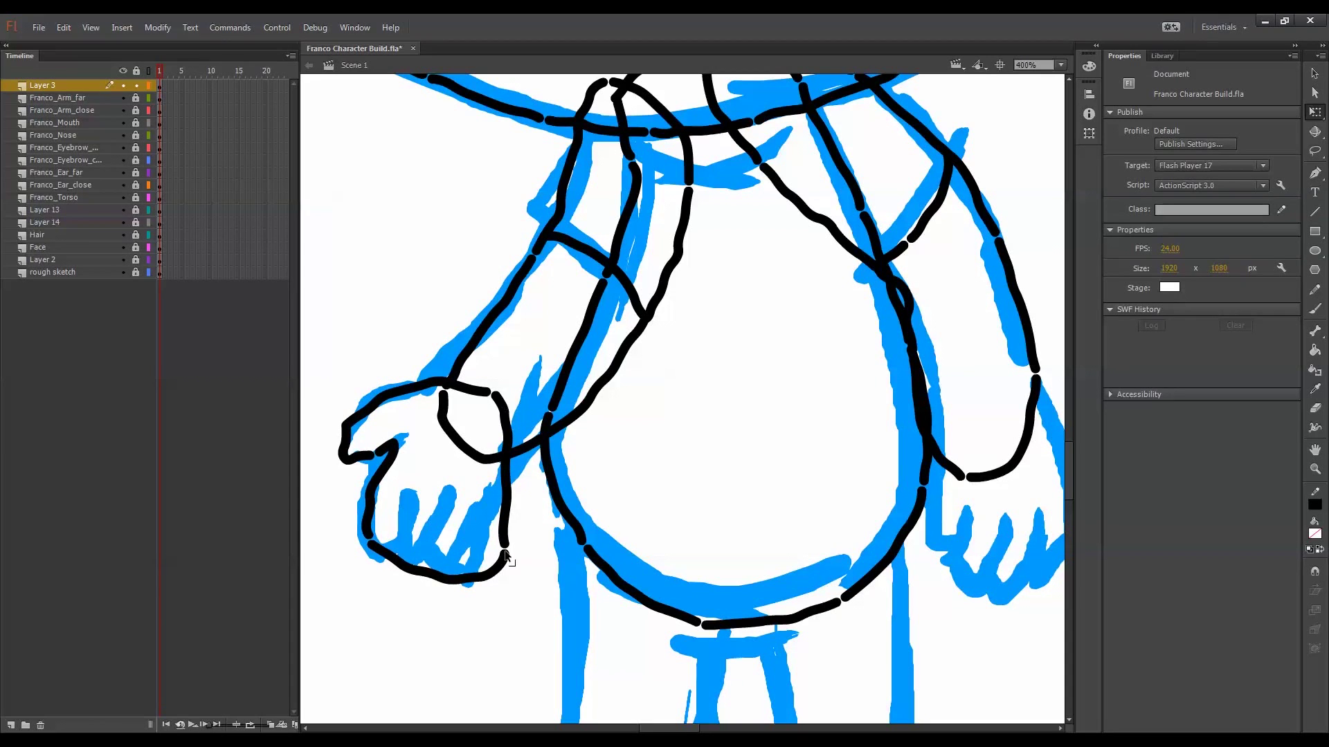
{"action": "left_click_drag", "start_coordinate": [506, 551], "coordinate": [483, 543]}
{"action": "left_click_drag", "start_coordinate": [502, 478], "coordinate": [519, 457]}
{"action": "left_click_drag", "start_coordinate": [469, 575], "coordinate": [407, 589]}
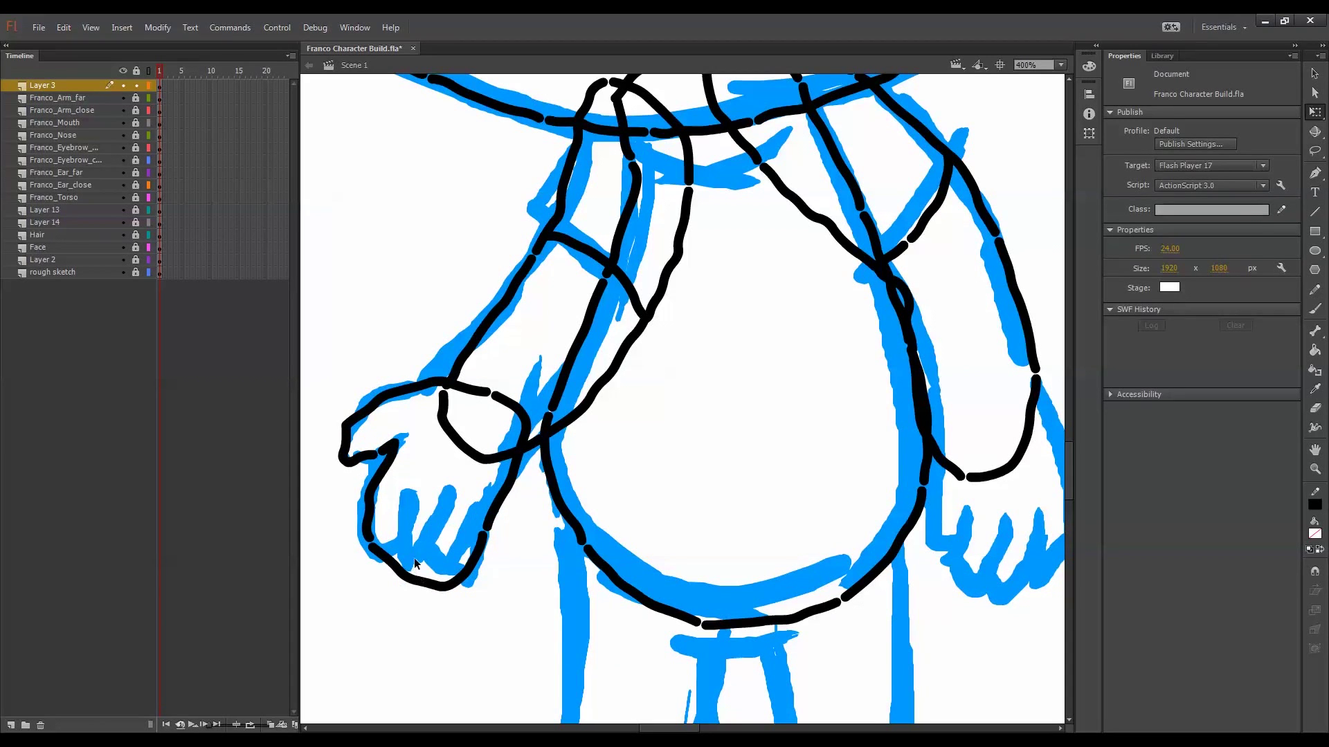
Draw three finger lines on the far hand and remove the ends that stick out past the outline
{"action": "key", "text": "n"}
{"action": "left_click_drag", "start_coordinate": [410, 485], "coordinate": [378, 577]}
{"action": "mouse_move", "coordinate": [436, 485]}
{"action": "left_mouse_down"}
{"action": "mouse_move", "coordinate": [406, 595]}
{"action": "mouse_move", "coordinate": [427, 611]}
{"action": "left_mouse_up"}
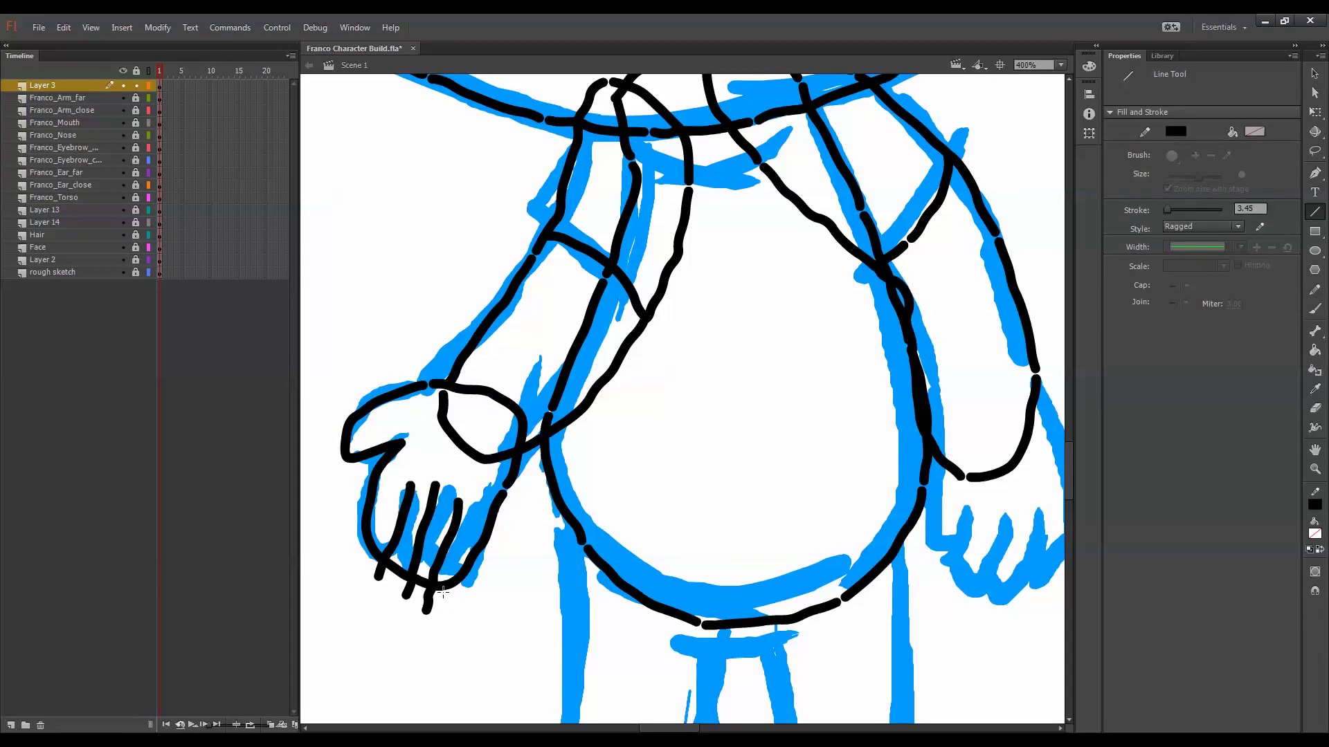
{"action": "key", "text": "q"}
{"action": "left_click", "coordinate": [429, 601]}
{"action": "key", "text": "Delete"}
{"action": "left_click", "coordinate": [409, 590]}
{"action": "key", "text": "Delete"}
{"action": "left_click", "coordinate": [380, 573]}
{"action": "key", "text": "Delete"}
Draw a rectangle over the close hand and bend it to follow the sketched wrist, outer edge and thumb
{"action": "left_click_drag", "start_coordinate": [743, 470], "coordinate": [608, 446]}
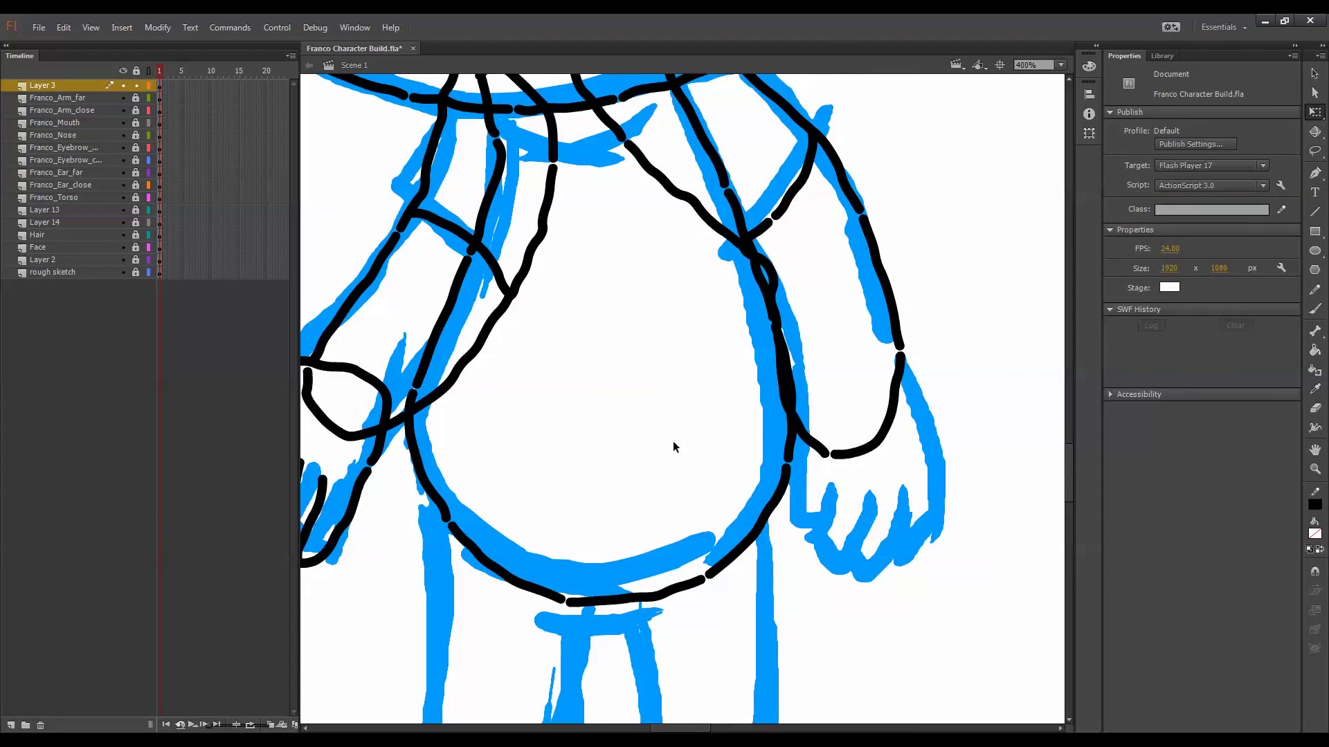
{"action": "key", "text": "r"}
{"action": "left_click_drag", "start_coordinate": [794, 406], "coordinate": [922, 583]}
{"action": "key", "text": "q"}
{"action": "mouse_move", "coordinate": [921, 407]}
{"action": "left_mouse_down"}
{"action": "mouse_move", "coordinate": [899, 350]}
{"action": "mouse_move", "coordinate": [941, 447]}
{"action": "left_mouse_up"}
{"action": "left_click_drag", "start_coordinate": [794, 547], "coordinate": [830, 532]}
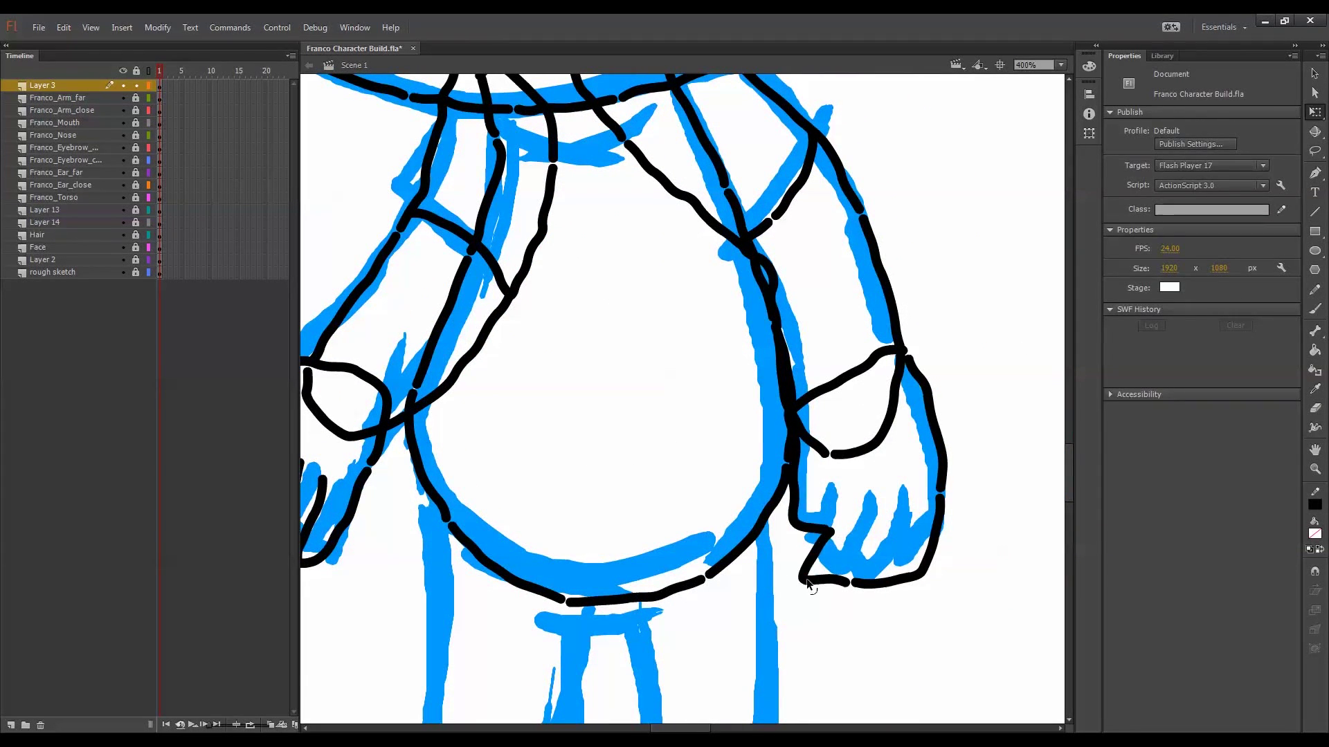
Try to reshape the thumb, fingertips and outer edge of the close hand, and undo those bends
{"action": "left_click_drag", "start_coordinate": [807, 582], "coordinate": [809, 595]}
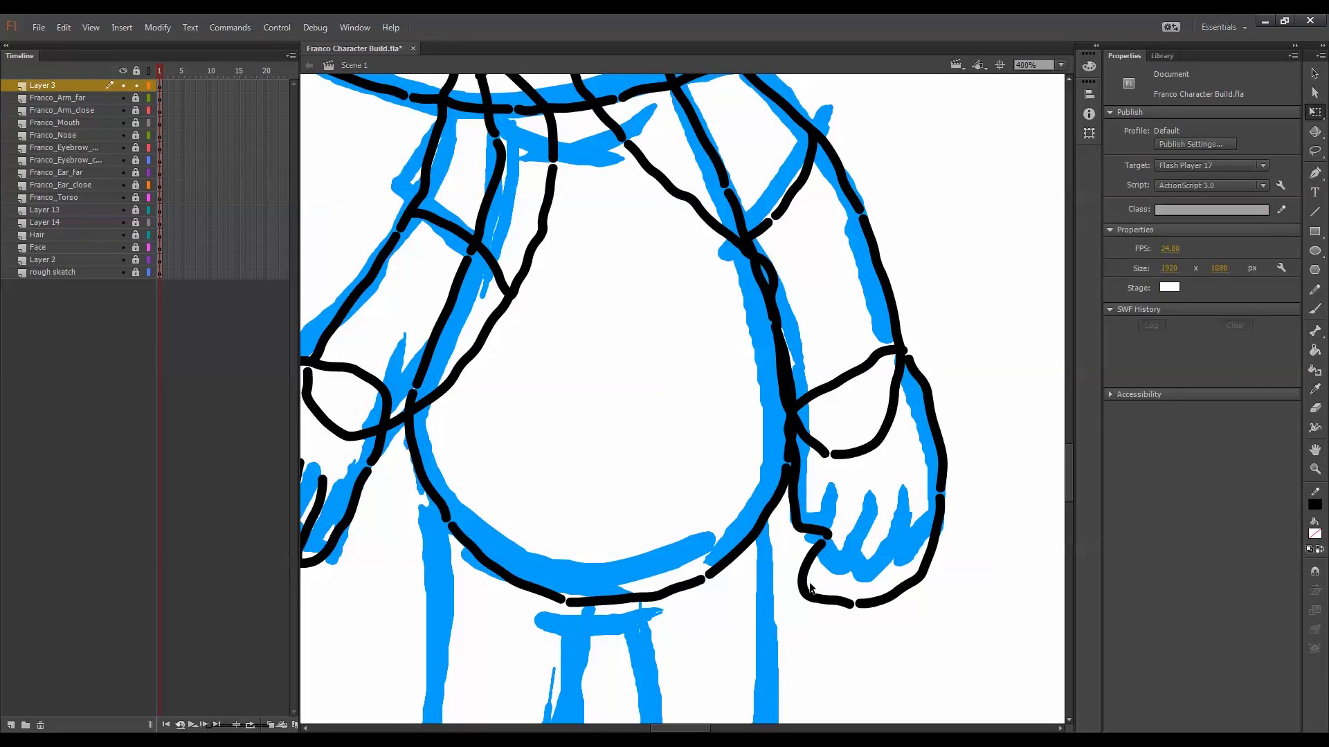
{"action": "left_click", "coordinate": [796, 585]}
{"action": "key", "text": "ctrl+z"}
{"action": "left_click_drag", "start_coordinate": [793, 488], "coordinate": [808, 496]}
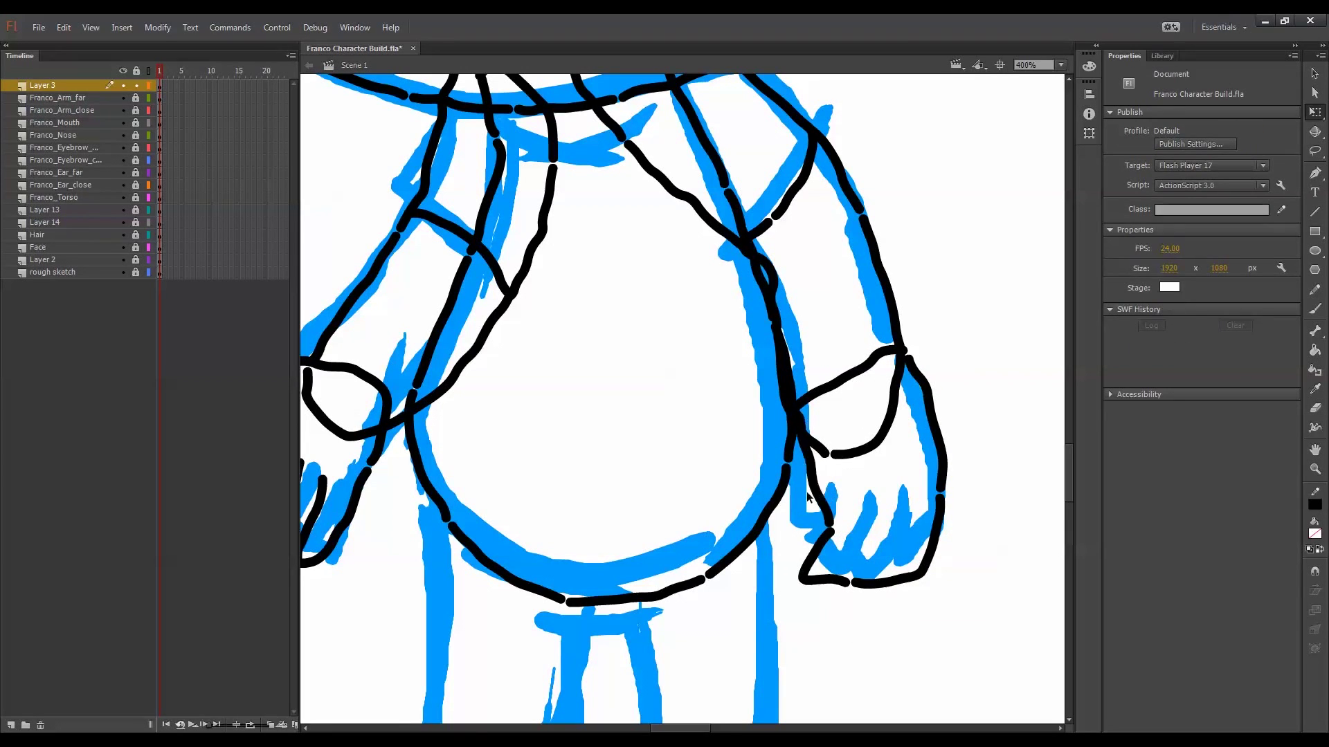
{"action": "left_click_drag", "start_coordinate": [924, 576], "coordinate": [943, 520]}
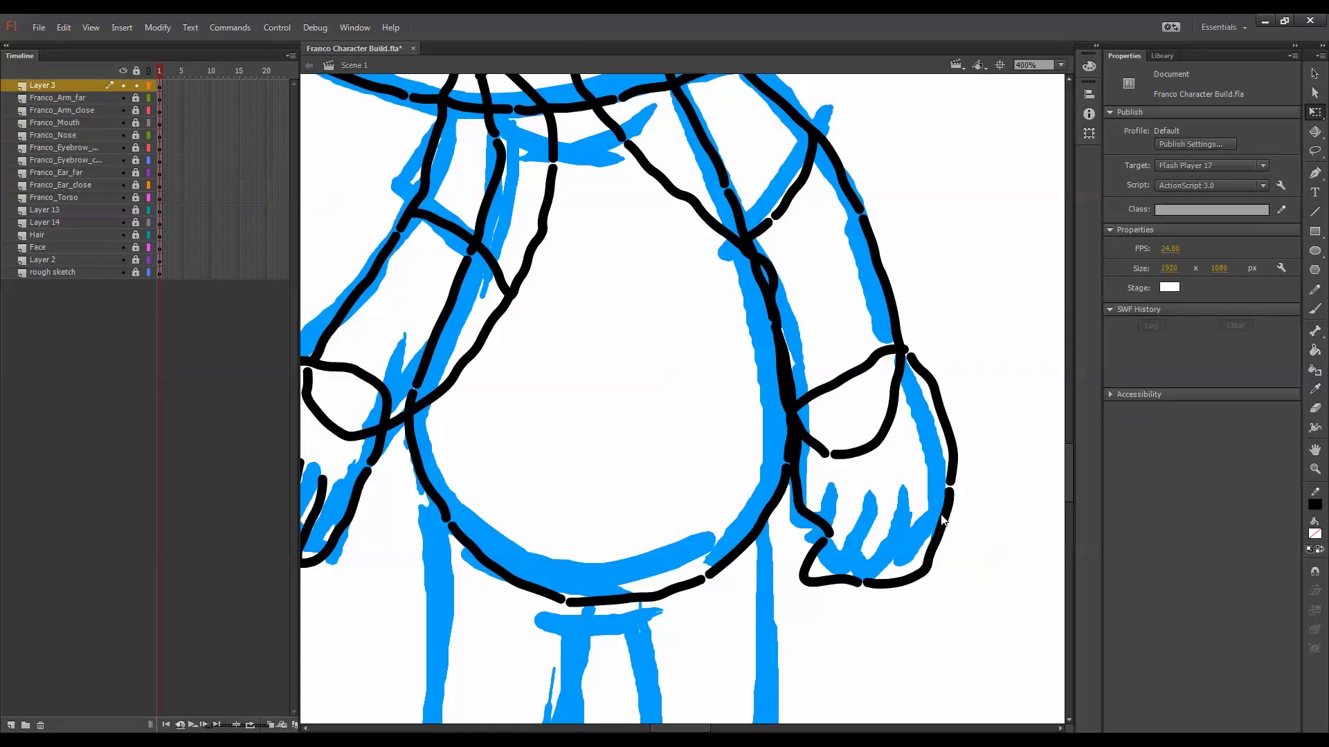
{"action": "left_click_drag", "start_coordinate": [833, 577], "coordinate": [848, 596]}
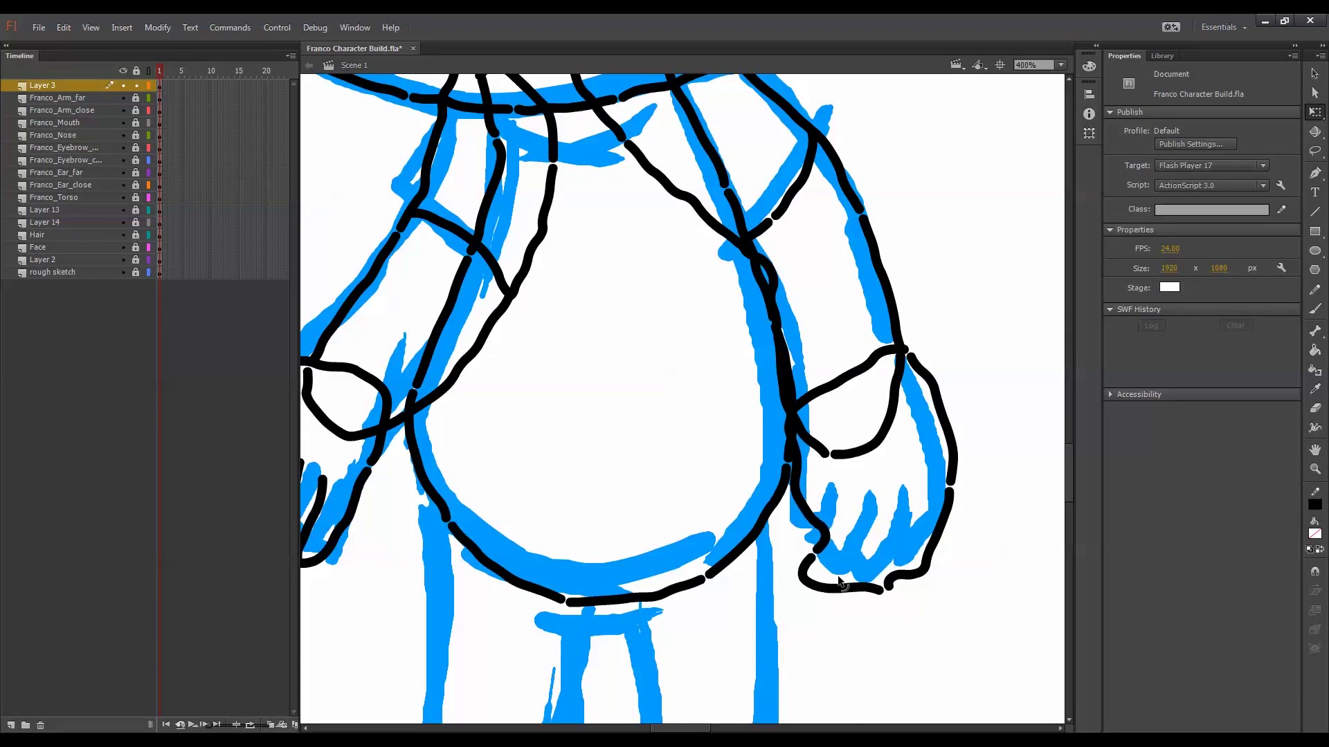
{"action": "key", "text": "ctrl+z"}
{"action": "key", "text": "ctrl+z"}
{"action": "key", "text": "ctrl+z"}
{"action": "key", "text": "ctrl+z"}
{"action": "key", "text": "ctrl+z"}
{"action": "key", "text": "ctrl+z"}
{"action": "key", "text": "ctrl+z"}
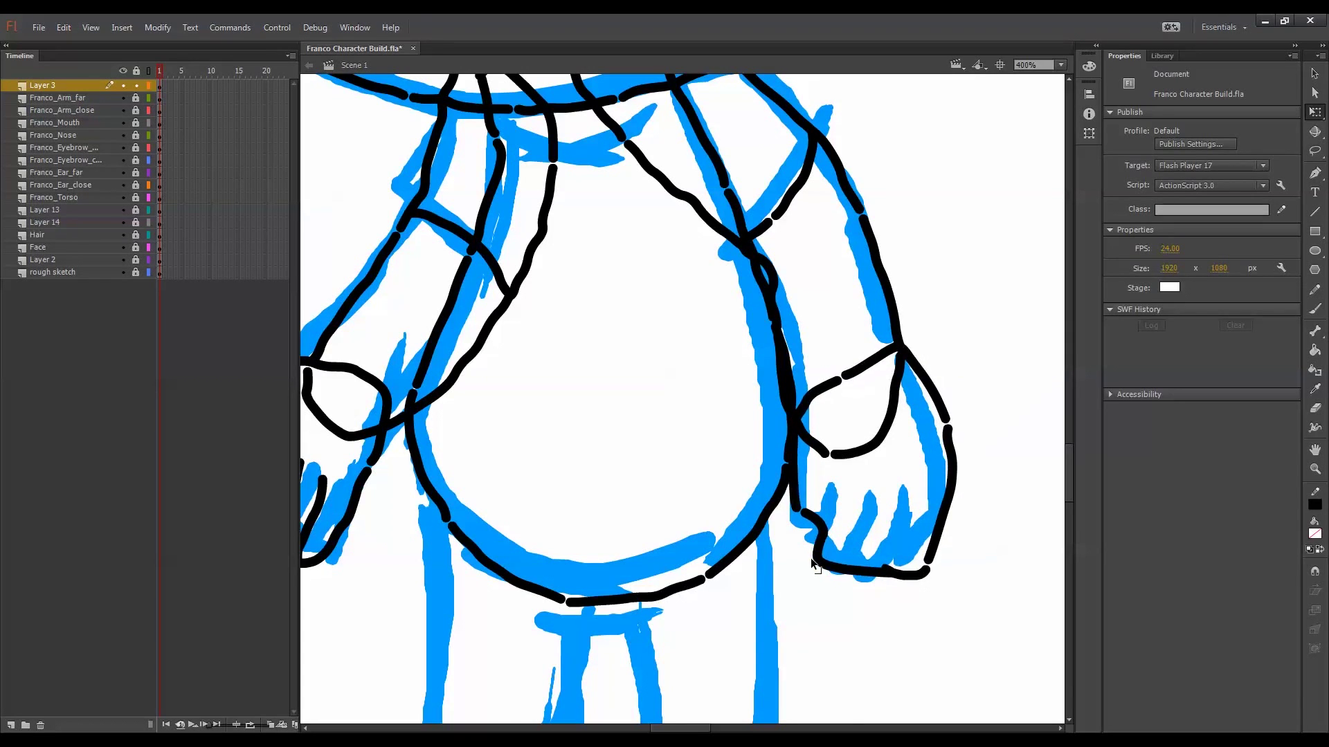
Adjust the close hand's lower edge, draw its finger lines and remove the ends that stick out past the outline
{"action": "left_click_drag", "start_coordinate": [888, 573], "coordinate": [914, 577]}
{"action": "key", "text": "n"}
{"action": "mouse_move", "coordinate": [919, 496]}
{"action": "left_mouse_down"}
{"action": "mouse_move", "coordinate": [897, 615]}
{"action": "mouse_move", "coordinate": [866, 610]}
{"action": "left_mouse_up"}
{"action": "left_click_drag", "start_coordinate": [865, 510], "coordinate": [836, 607]}
{"action": "left_click_drag", "start_coordinate": [828, 526], "coordinate": [837, 509]}
{"action": "key", "text": "q"}
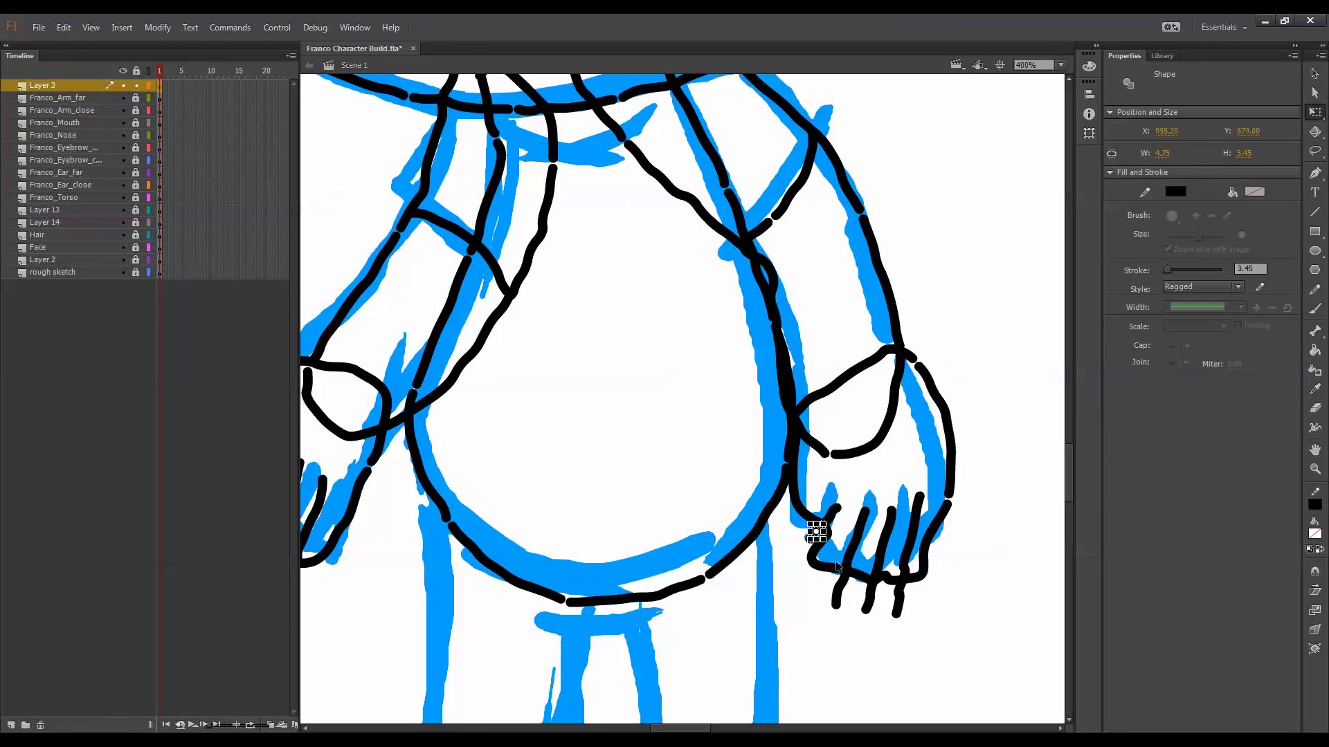
{"action": "left_click", "coordinate": [838, 594]}
{"action": "key", "text": "Delete"}
{"action": "left_click", "coordinate": [869, 600]}
{"action": "key", "text": "Delete"}
{"action": "left_click", "coordinate": [899, 604]}
{"action": "key", "text": "Delete"}
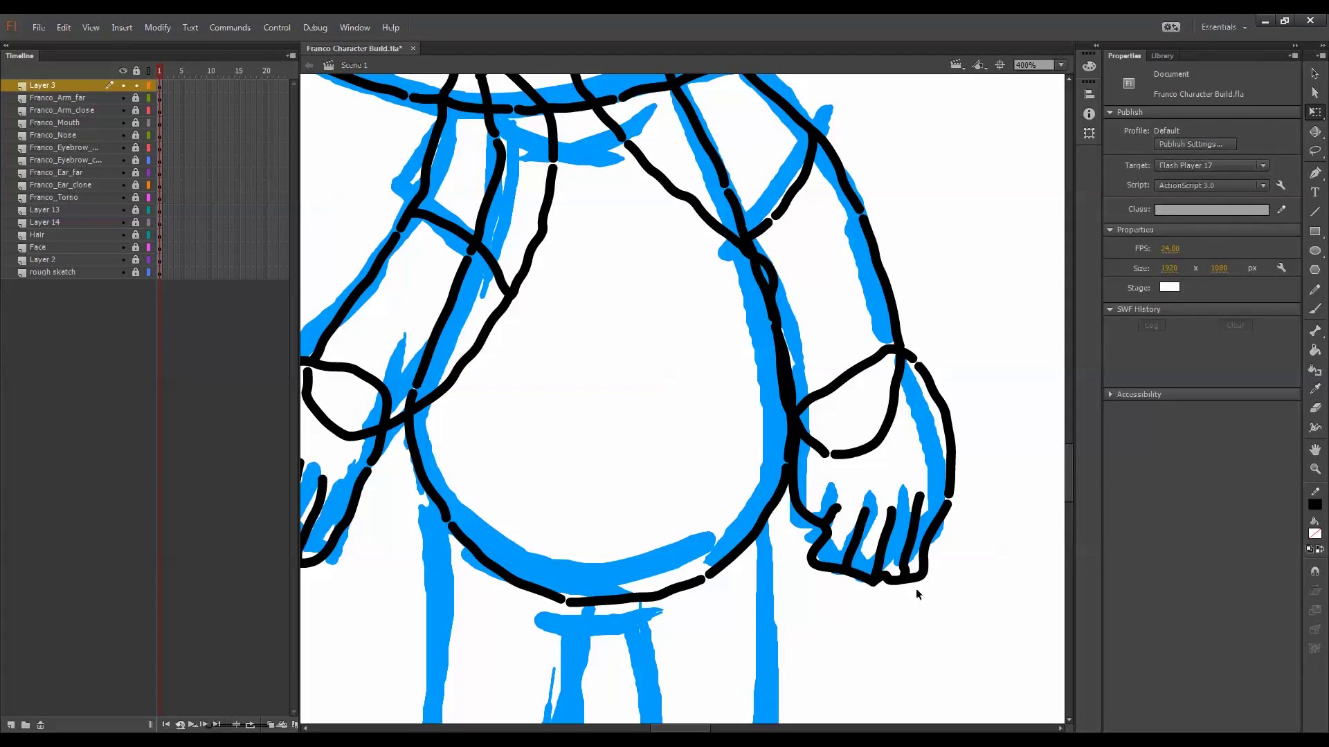
Draw a rectangle over the far leg and bend it into a rounded hip and a slanted hem
{"action": "left_click_drag", "start_coordinate": [867, 399], "coordinate": [969, 341]}
{"action": "key", "text": "r"}
{"action": "key", "text": "ctrl+minus"}
{"action": "left_click_drag", "start_coordinate": [605, 393], "coordinate": [684, 596]}
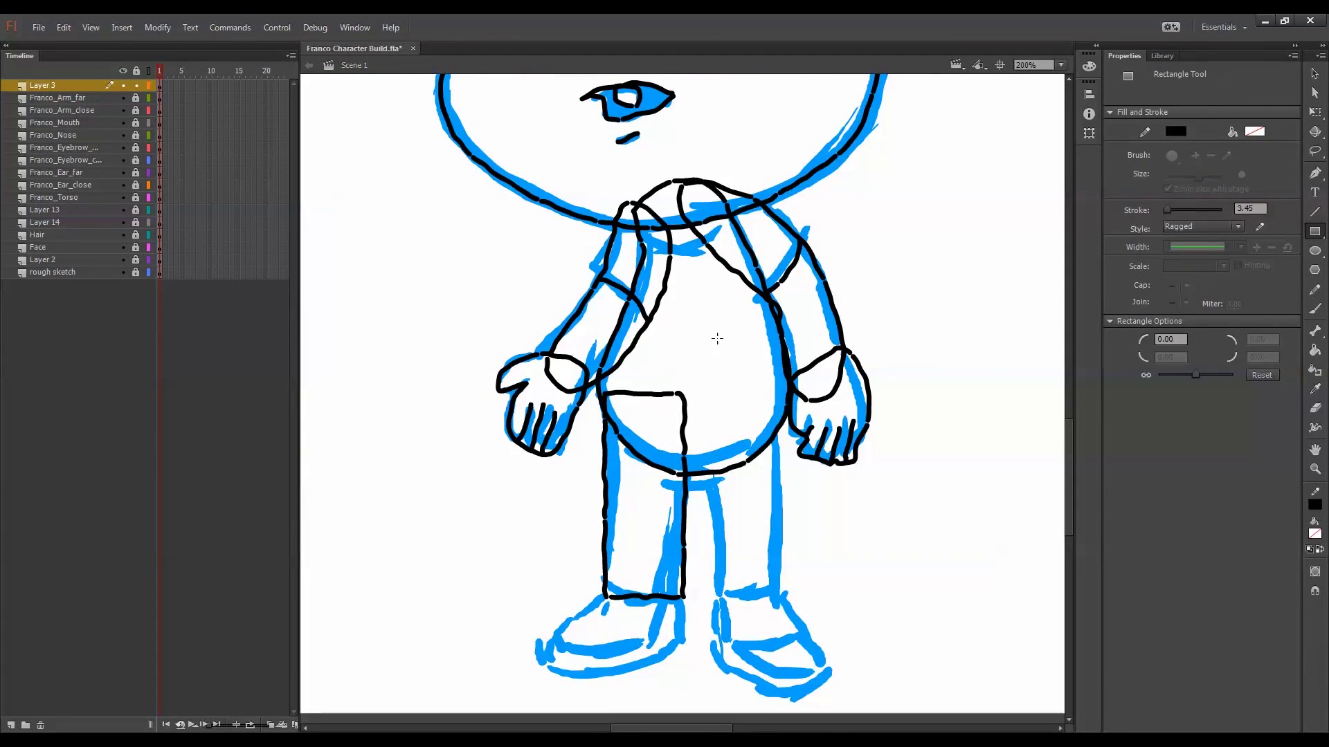
{"action": "key", "text": "q"}
{"action": "left_click_drag", "start_coordinate": [683, 395], "coordinate": [611, 405]}
{"action": "left_click", "coordinate": [673, 453]}
{"action": "left_click", "coordinate": [708, 424]}
{"action": "left_click_drag", "start_coordinate": [685, 597], "coordinate": [683, 607]}
Draw a rectangle over the close leg, bend it into a rounded hip with a curved hem, and curve the far leg's hem
{"action": "key", "text": "r"}
{"action": "left_click_drag", "start_coordinate": [715, 423], "coordinate": [780, 609]}
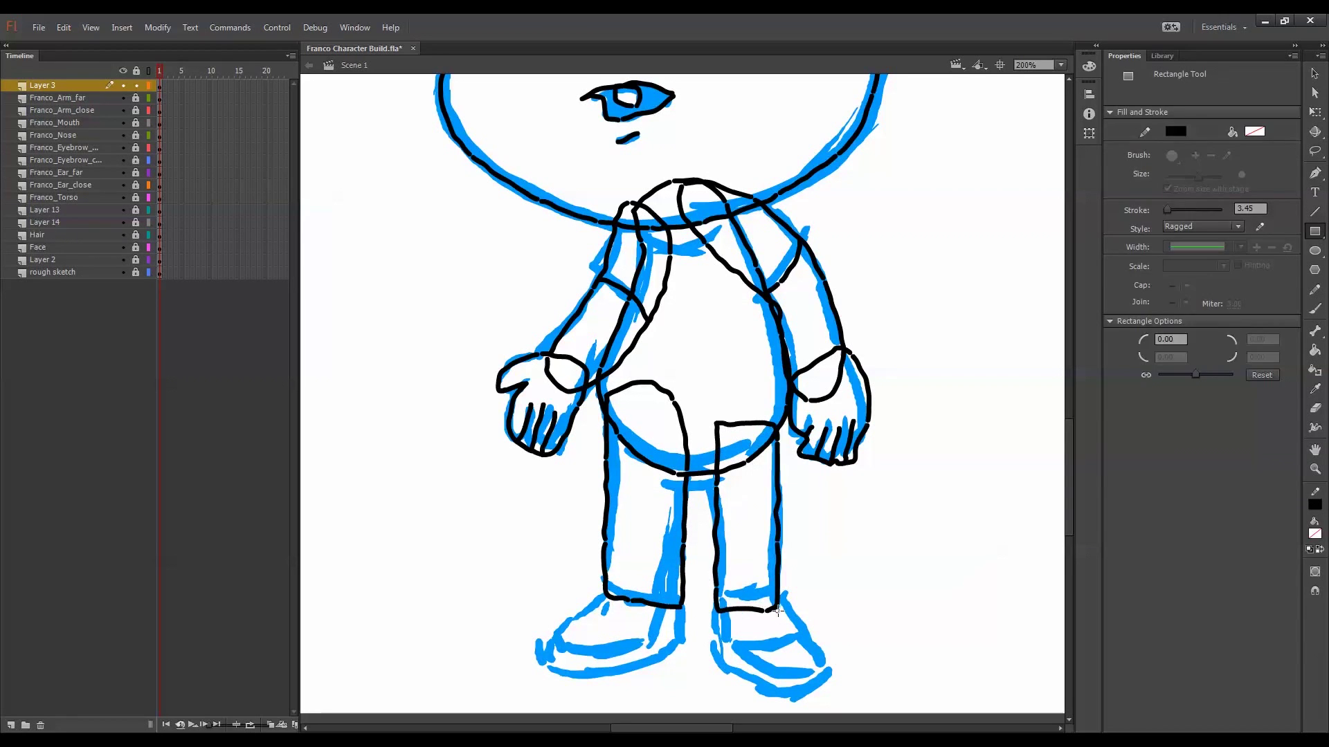
{"action": "key", "text": "q"}
{"action": "left_click_drag", "start_coordinate": [778, 425], "coordinate": [776, 404]}
{"action": "mouse_move", "coordinate": [717, 424]}
{"action": "left_mouse_down"}
{"action": "mouse_move", "coordinate": [705, 448]}
{"action": "mouse_move", "coordinate": [731, 401]}
{"action": "left_mouse_up"}
{"action": "left_click_drag", "start_coordinate": [718, 608], "coordinate": [750, 611]}
{"action": "left_click_drag", "start_coordinate": [646, 602], "coordinate": [647, 609]}
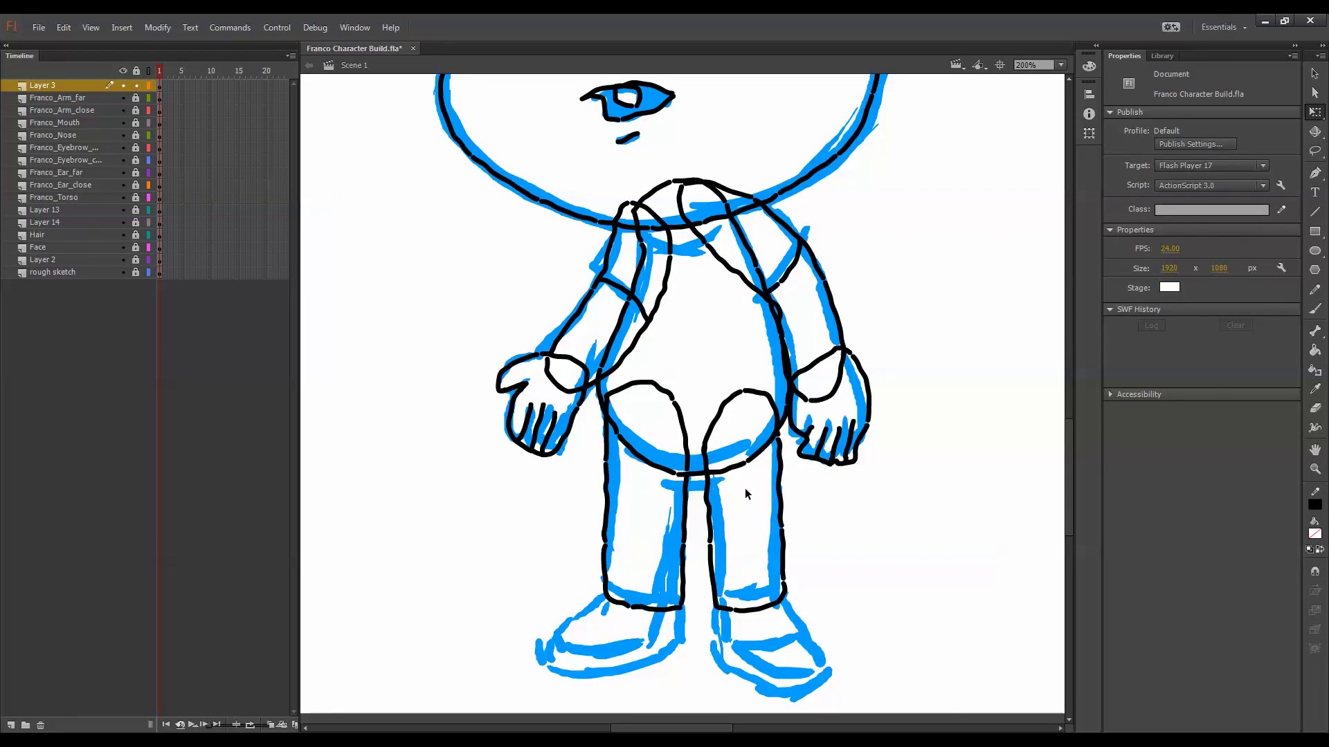
Convert the far hand into a Graphic symbol named Franco_Hand_far with its registration at the upper-right corner
{"action": "left_click_drag", "start_coordinate": [455, 310], "coordinate": [592, 459]}
{"action": "key", "text": "F8"}
{"action": "type", "text": "Franco_Hand_far"}
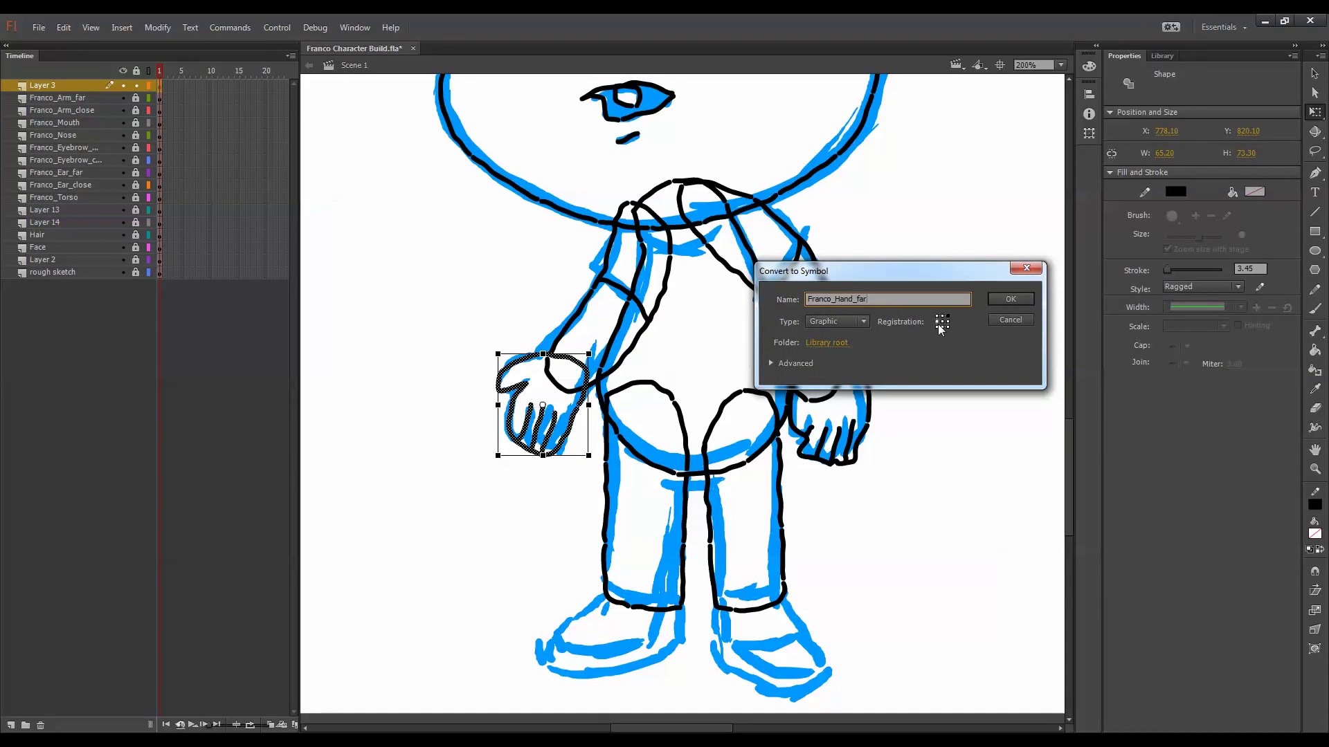
{"action": "left_click", "coordinate": [1008, 300]}
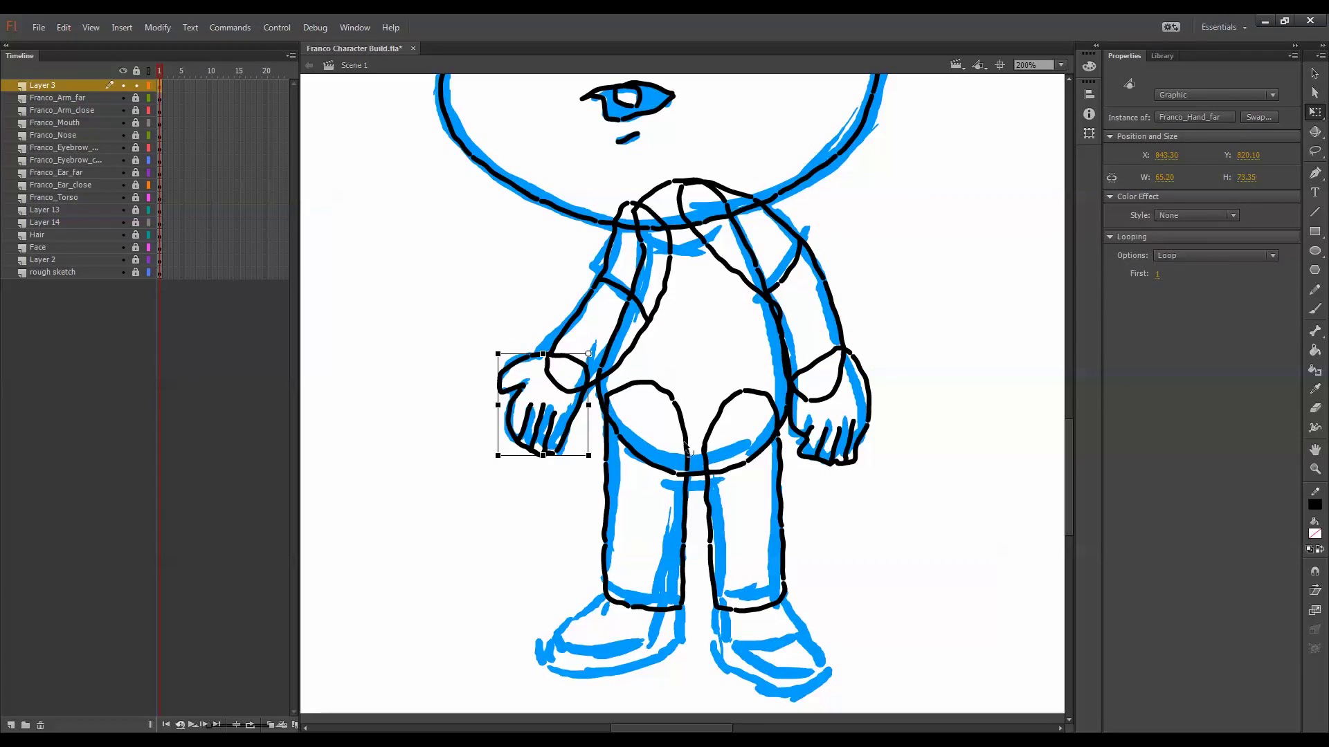
Shift the artwork inside the far hand symbol so its registration point sits at the wrist, keeping the hand over the sketch
{"action": "double_click", "coordinate": [575, 420]}
{"action": "mouse_move", "coordinate": [575, 420]}
{"action": "left_mouse_down"}
{"action": "mouse_move", "coordinate": [592, 411]}
{"action": "mouse_move", "coordinate": [578, 419]}
{"action": "left_mouse_up"}
{"action": "double_click", "coordinate": [594, 413]}
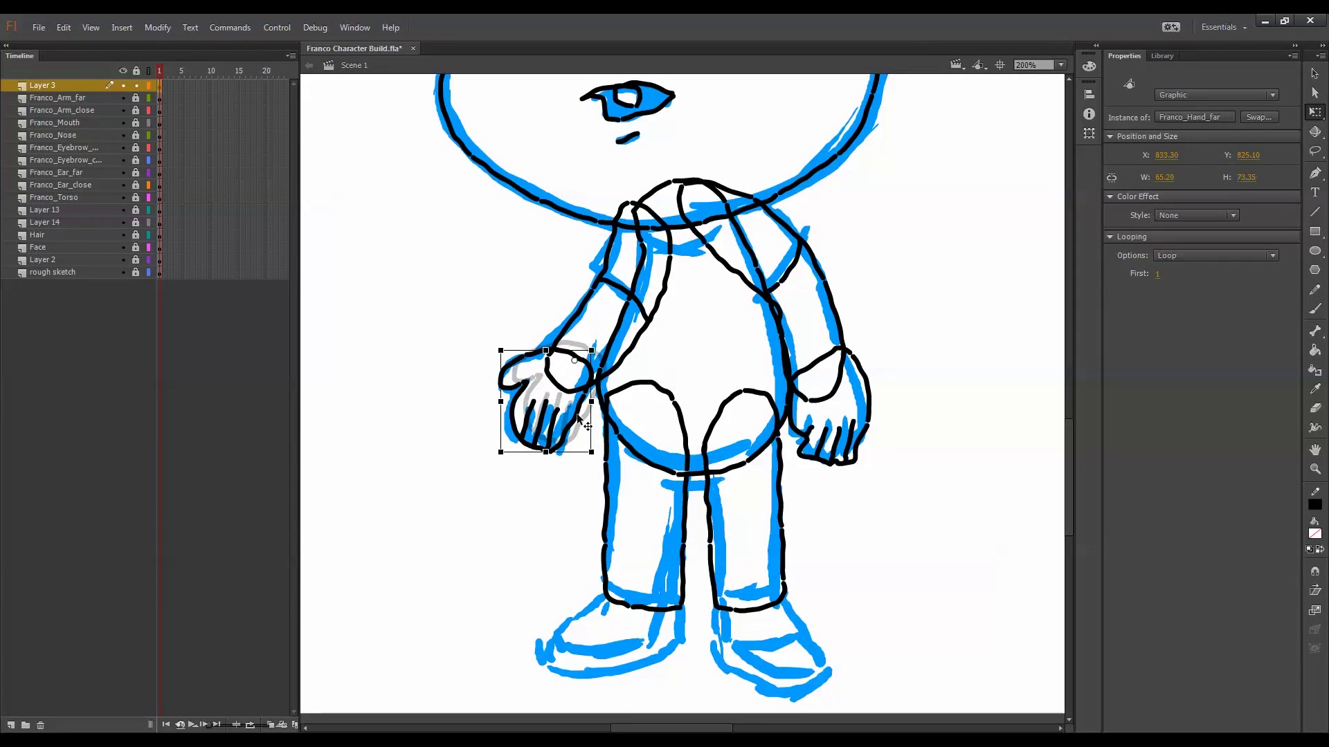
Convert the close hand into a Graphic symbol named Franco_Hand_close with its registration at the top centre
{"action": "left_click_drag", "start_coordinate": [789, 336], "coordinate": [918, 476]}
{"action": "key", "text": "F8"}
{"action": "type", "text": "Franco_"}
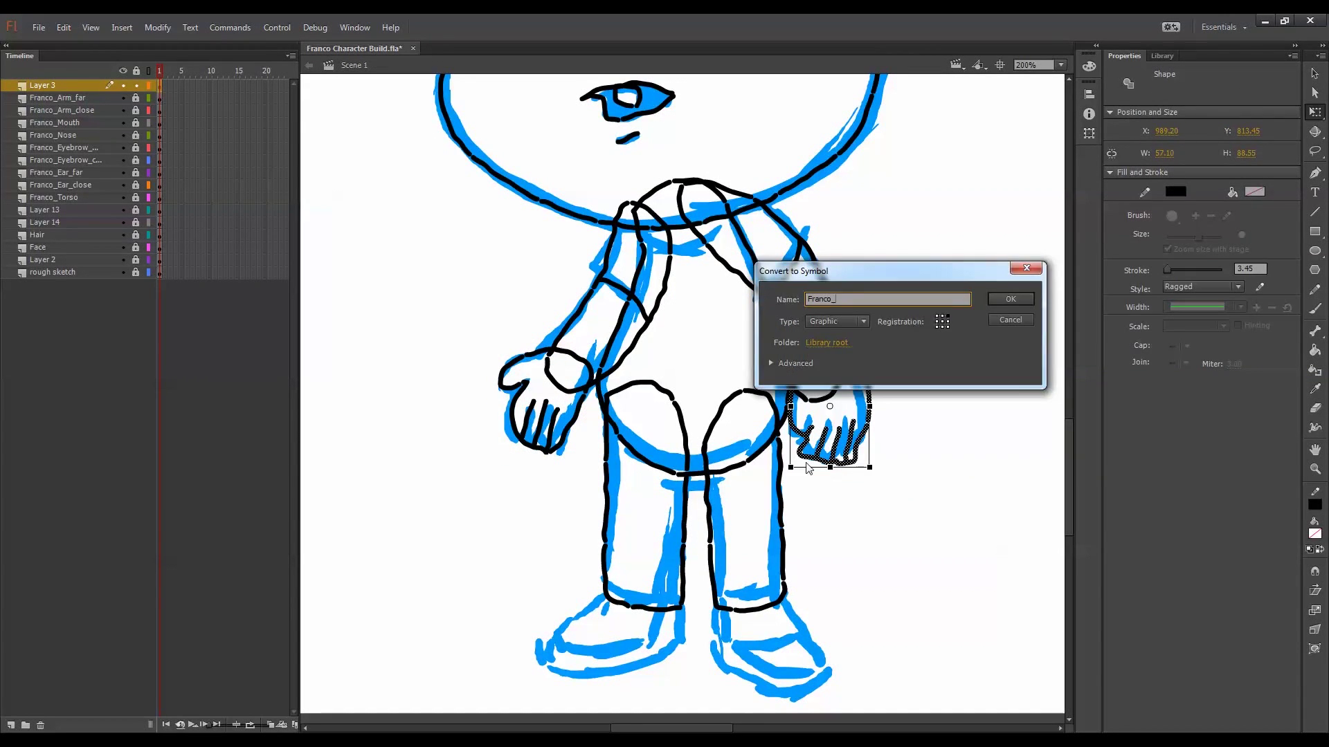
{"action": "type", "text": "Hand_close"}
{"action": "left_click_drag", "start_coordinate": [892, 273], "coordinate": [960, 203]}
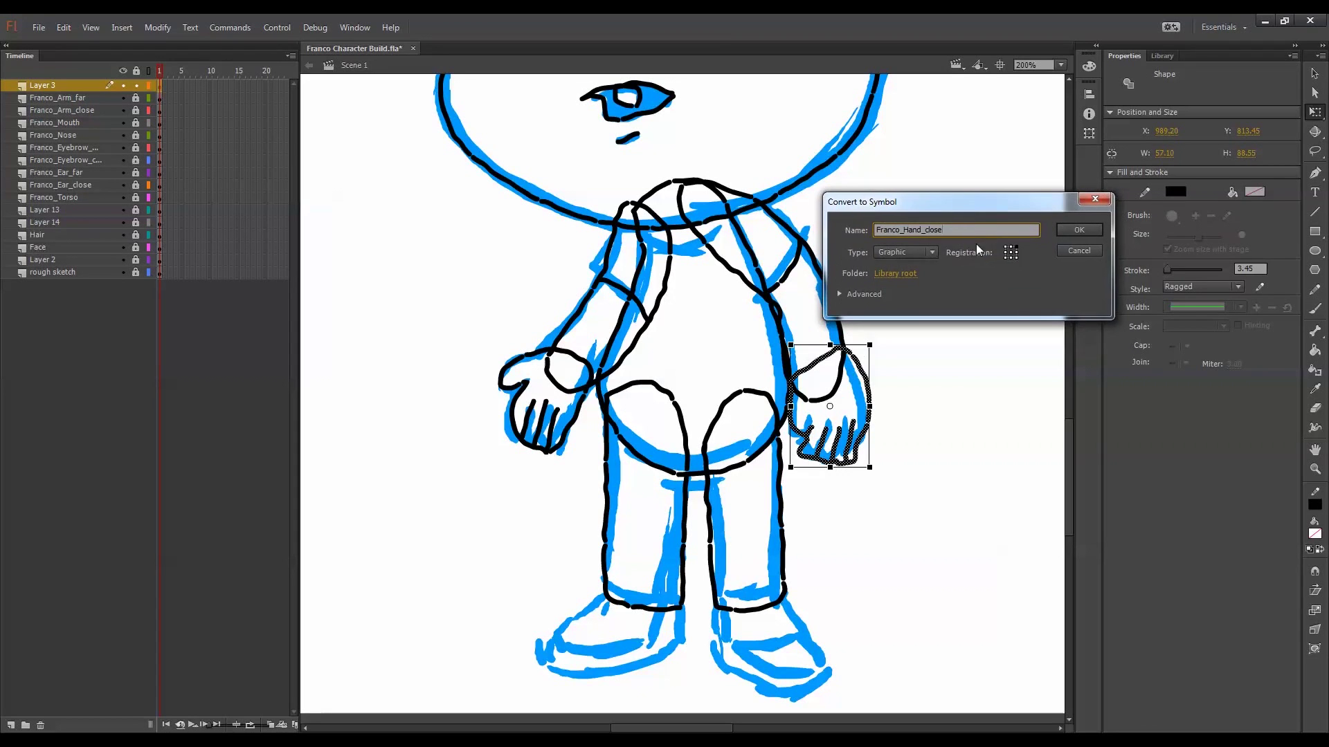
{"action": "left_click", "coordinate": [1010, 247]}
{"action": "left_click", "coordinate": [1086, 232]}
Shift the artwork inside the close hand symbol slightly relative to its registration point, and return to the main scene
{"action": "double_click", "coordinate": [830, 352]}
{"action": "mouse_move", "coordinate": [824, 356]}
{"action": "left_mouse_down"}
{"action": "mouse_move", "coordinate": [832, 343]}
{"action": "mouse_move", "coordinate": [820, 364]}
{"action": "left_mouse_up"}
{"action": "key", "text": "ctrl+e"}
Convert the far leg into a Graphic symbol named Franco_Leg_far
{"action": "left_click_drag", "start_coordinate": [727, 388], "coordinate": [746, 328]}
{"action": "left_click_drag", "start_coordinate": [709, 315], "coordinate": [611, 574]}
{"action": "key", "text": "F8"}
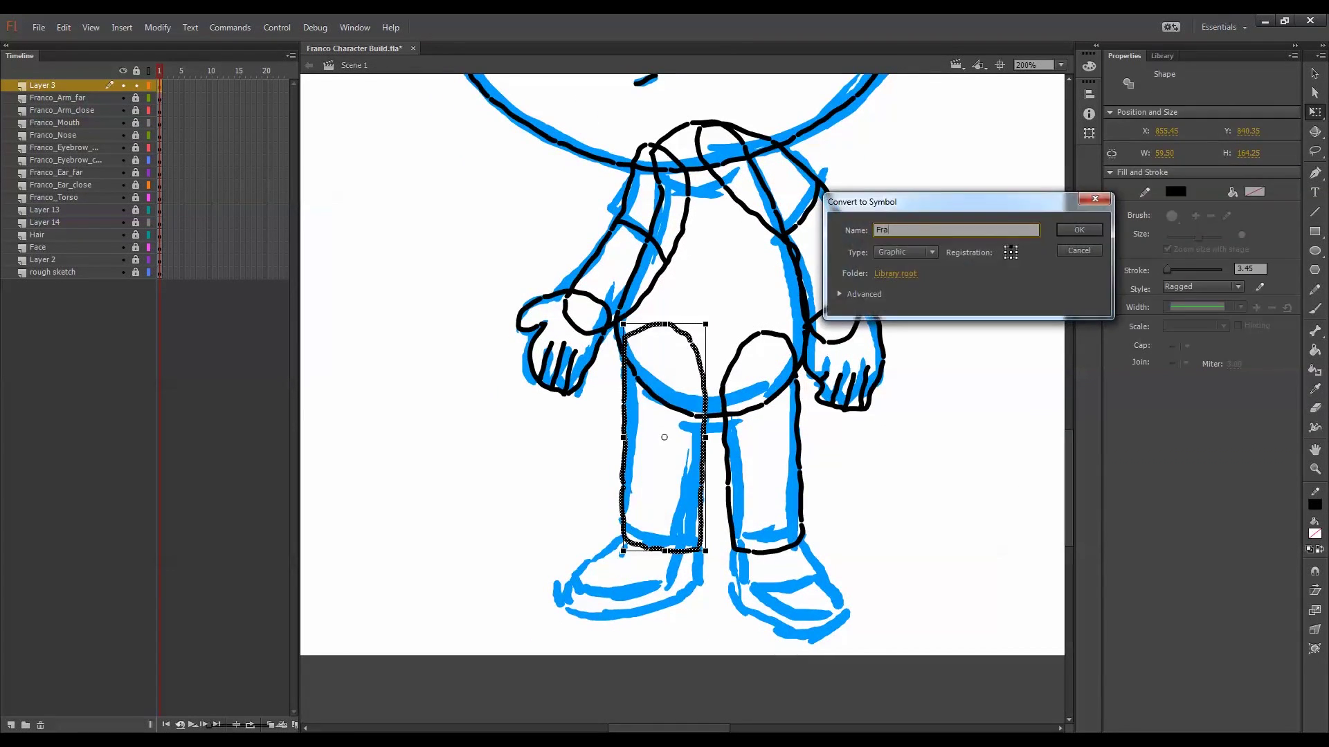
{"action": "type", "text": "Franco_Leg_Far"}
{"action": "key", "text": "Return"}
Shift the artwork inside the far leg symbol slightly relative to its registration point, and return to the main scene
{"action": "double_click", "coordinate": [684, 335]}
{"action": "mouse_move", "coordinate": [688, 337]}
{"action": "left_mouse_down"}
{"action": "mouse_move", "coordinate": [690, 306]}
{"action": "mouse_move", "coordinate": [692, 337]}
{"action": "left_mouse_up"}
{"action": "double_click", "coordinate": [723, 315]}
Convert the close leg into a Graphic symbol named Franco_Leg_close
{"action": "double_click", "coordinate": [767, 336]}
{"action": "key", "text": "F8"}
{"action": "type", "text": "Franco"}
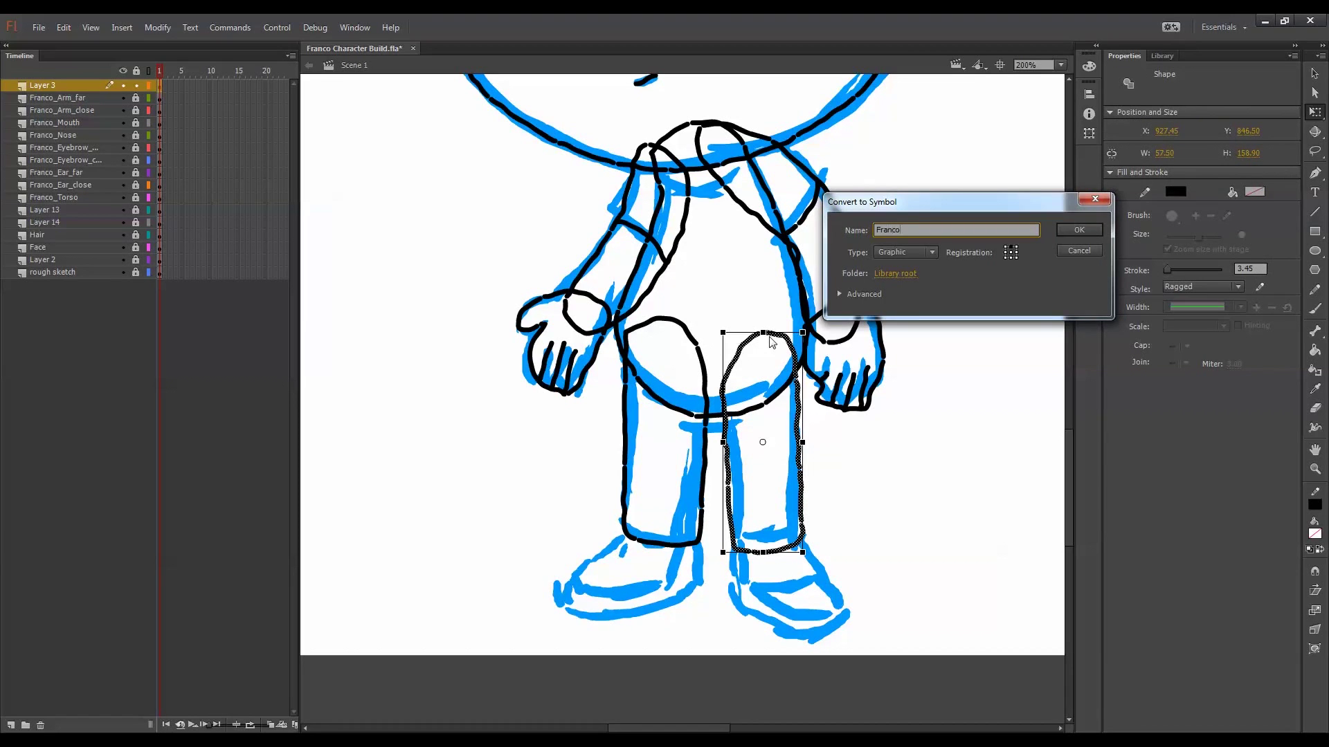
{"action": "type", "text": "_Leg_close"}
{"action": "left_click", "coordinate": [1081, 231]}
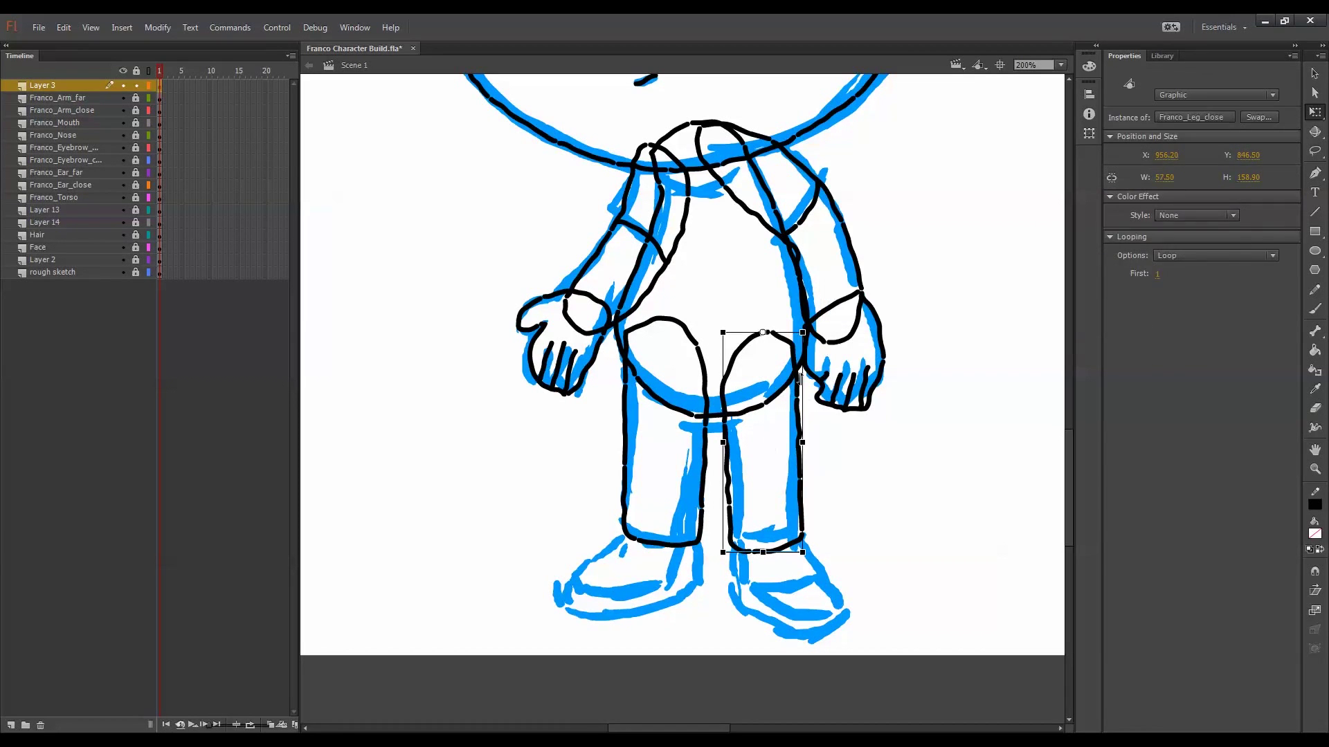
Reposition the artwork inside the close leg symbol relative to its registration point, and return to the main scene
{"action": "double_click", "coordinate": [796, 373]}
{"action": "left_click_drag", "start_coordinate": [796, 373], "coordinate": [796, 411]}
{"action": "double_click", "coordinate": [824, 368]}
{"action": "left_click", "coordinate": [814, 434]}
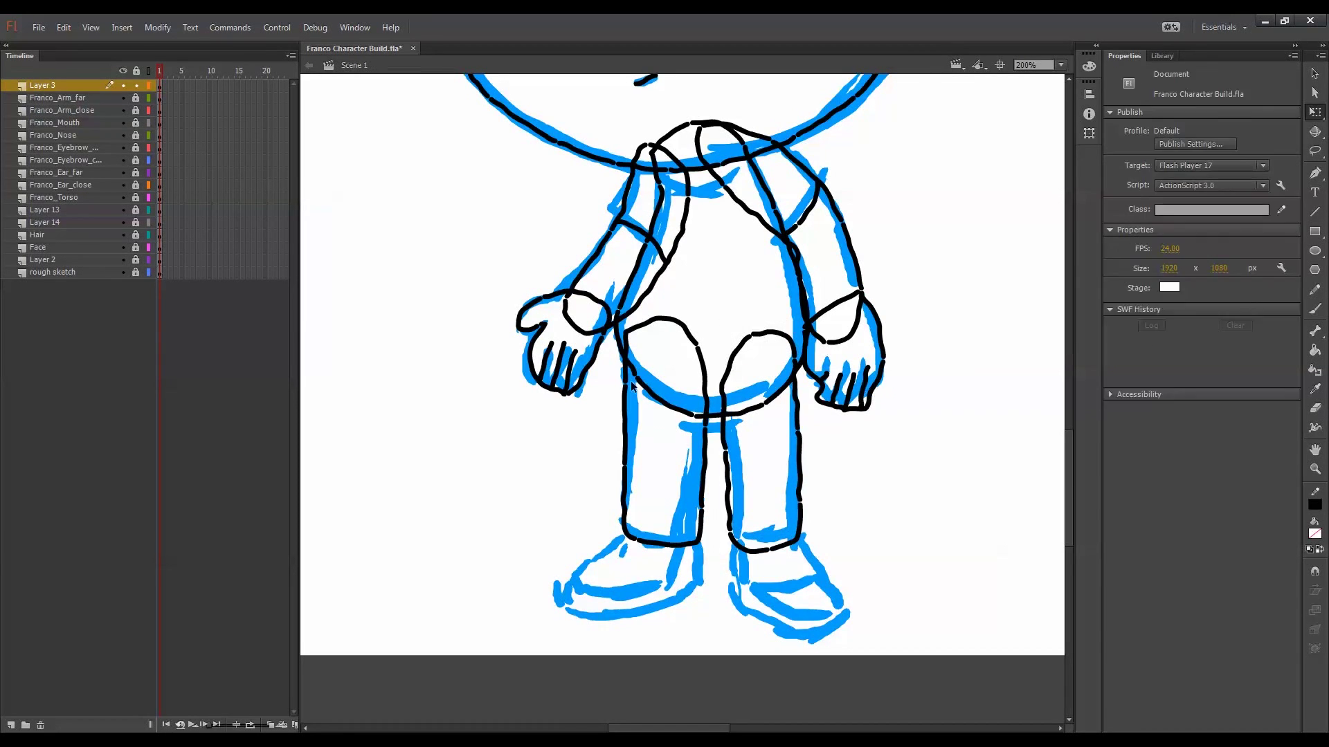
Distribute the hand and leg symbols to their own layers and lock those four layers
{"action": "key", "text": "ctrl+a"}
{"action": "key", "text": "ctrl+shift+d"}
{"action": "left_click_drag", "start_coordinate": [136, 98], "coordinate": [137, 136]}
Draw a rectangle over the far shoe on Layer 3 and bend it to follow the sketched ankle, toe and heel
{"action": "left_click", "coordinate": [82, 87]}
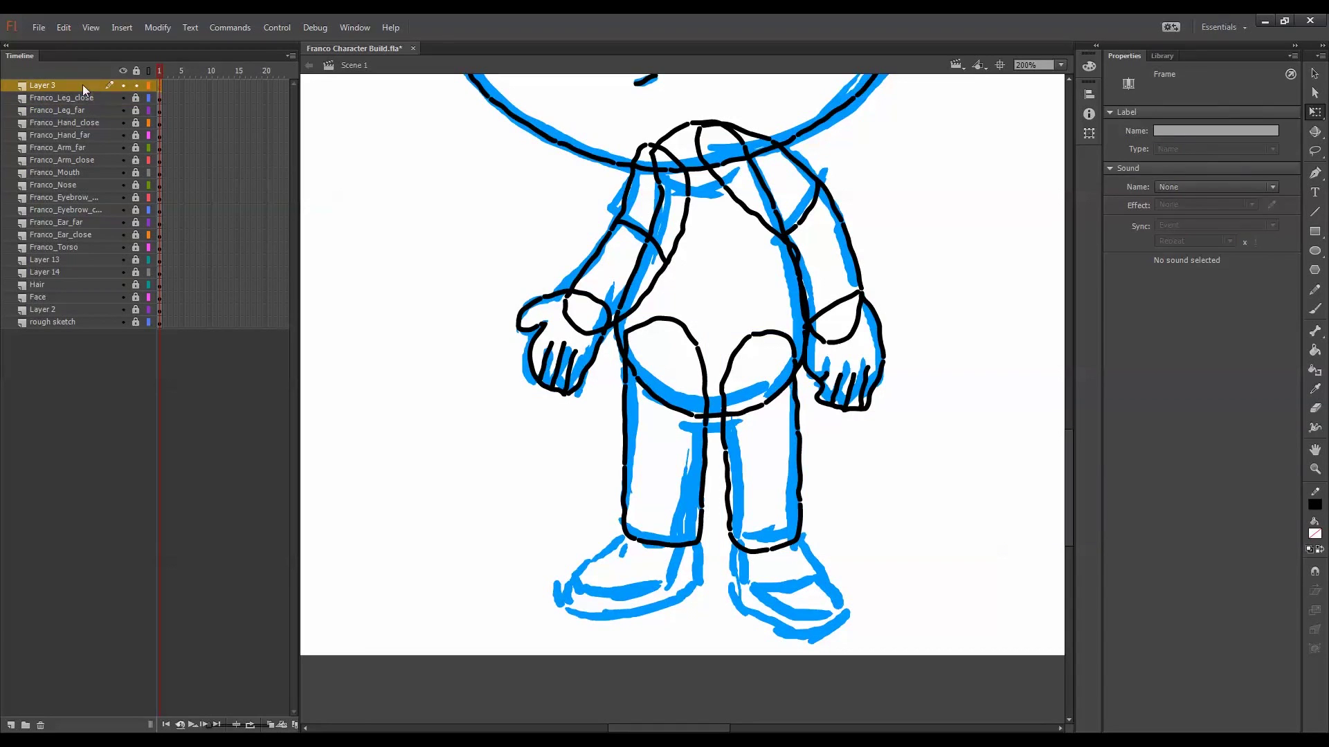
{"action": "left_click", "coordinate": [1314, 231]}
{"action": "left_click_drag", "start_coordinate": [580, 553], "coordinate": [674, 614]}
{"action": "key", "text": "q"}
{"action": "left_click_drag", "start_coordinate": [673, 553], "coordinate": [699, 542]}
{"action": "left_click_drag", "start_coordinate": [645, 547], "coordinate": [654, 523]}
{"action": "left_click_drag", "start_coordinate": [580, 553], "coordinate": [625, 530]}
{"action": "left_click_drag", "start_coordinate": [598, 579], "coordinate": [566, 586]}
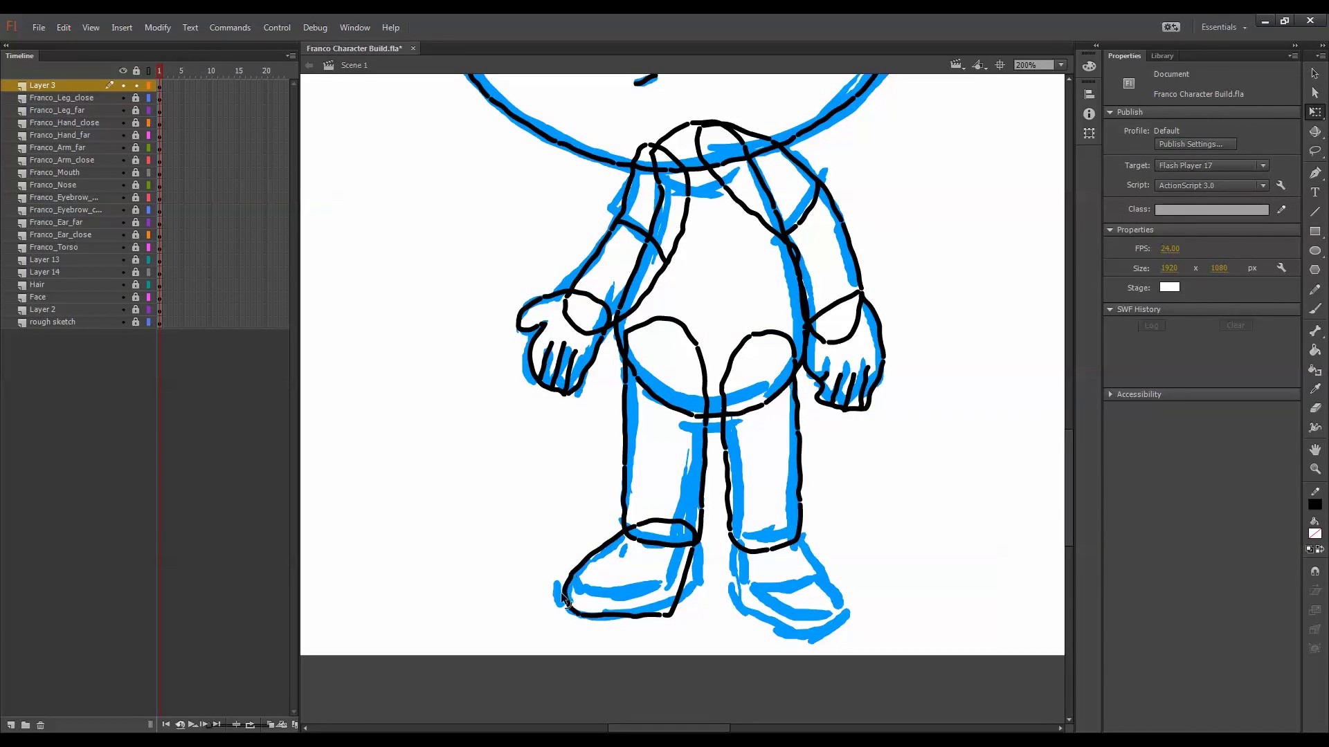
{"action": "mouse_move", "coordinate": [673, 614]}
{"action": "left_mouse_down"}
{"action": "mouse_move", "coordinate": [701, 583]}
{"action": "mouse_move", "coordinate": [663, 607]}
{"action": "left_mouse_up"}
Draw a sole line across the far shoe, curve it along the sketch and remove both ends that stick out
{"action": "left_click", "coordinate": [1315, 212]}
{"action": "mouse_move", "coordinate": [562, 562]}
{"action": "left_mouse_down"}
{"action": "mouse_move", "coordinate": [599, 606]}
{"action": "mouse_move", "coordinate": [712, 567]}
{"action": "left_mouse_up"}
{"action": "key", "text": "q"}
{"action": "left_click", "coordinate": [566, 567]}
{"action": "key", "text": "Delete"}
{"action": "left_click_drag", "start_coordinate": [638, 571], "coordinate": [618, 596]}
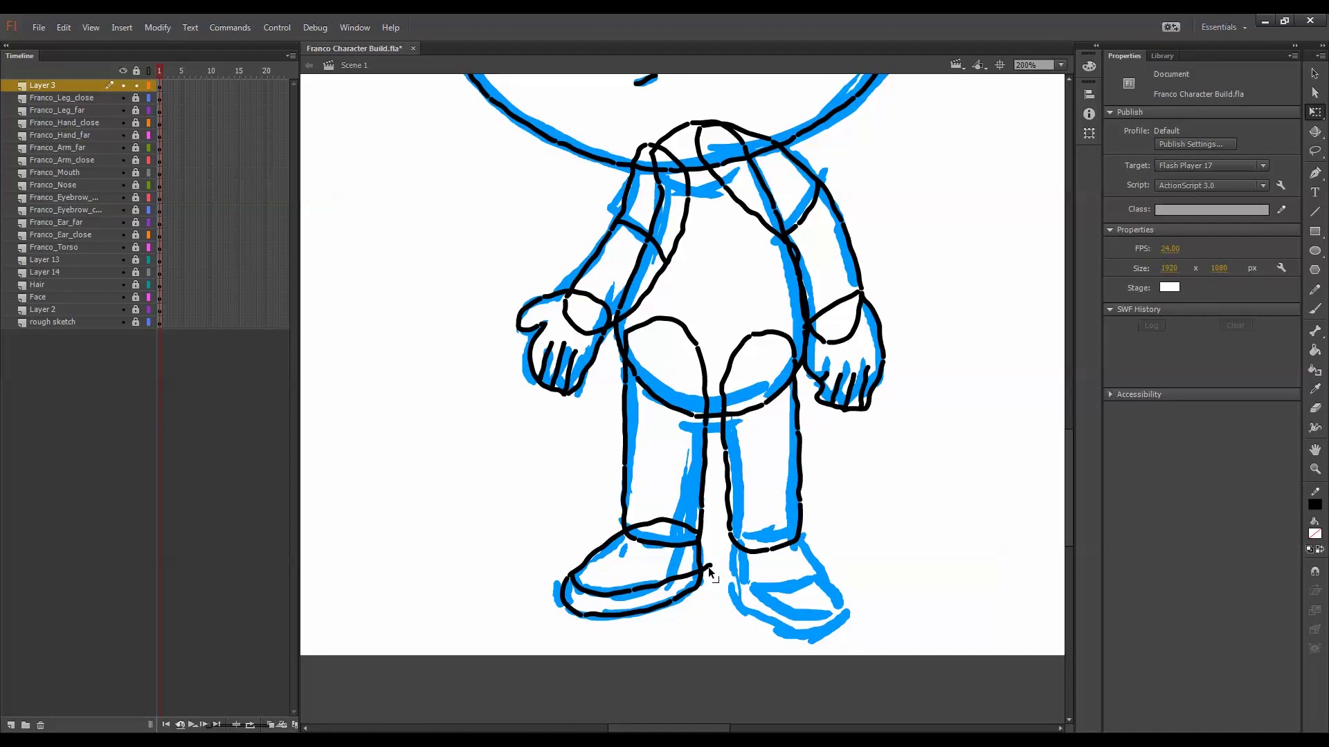
{"action": "left_click", "coordinate": [705, 567]}
{"action": "key", "text": "Delete"}
Draw a rectangle over the close shoe and bend it to follow the sketched ankle, toe and heel
{"action": "key", "text": "r"}
{"action": "left_click_drag", "start_coordinate": [733, 531], "coordinate": [843, 621]}
{"action": "key", "text": "q"}
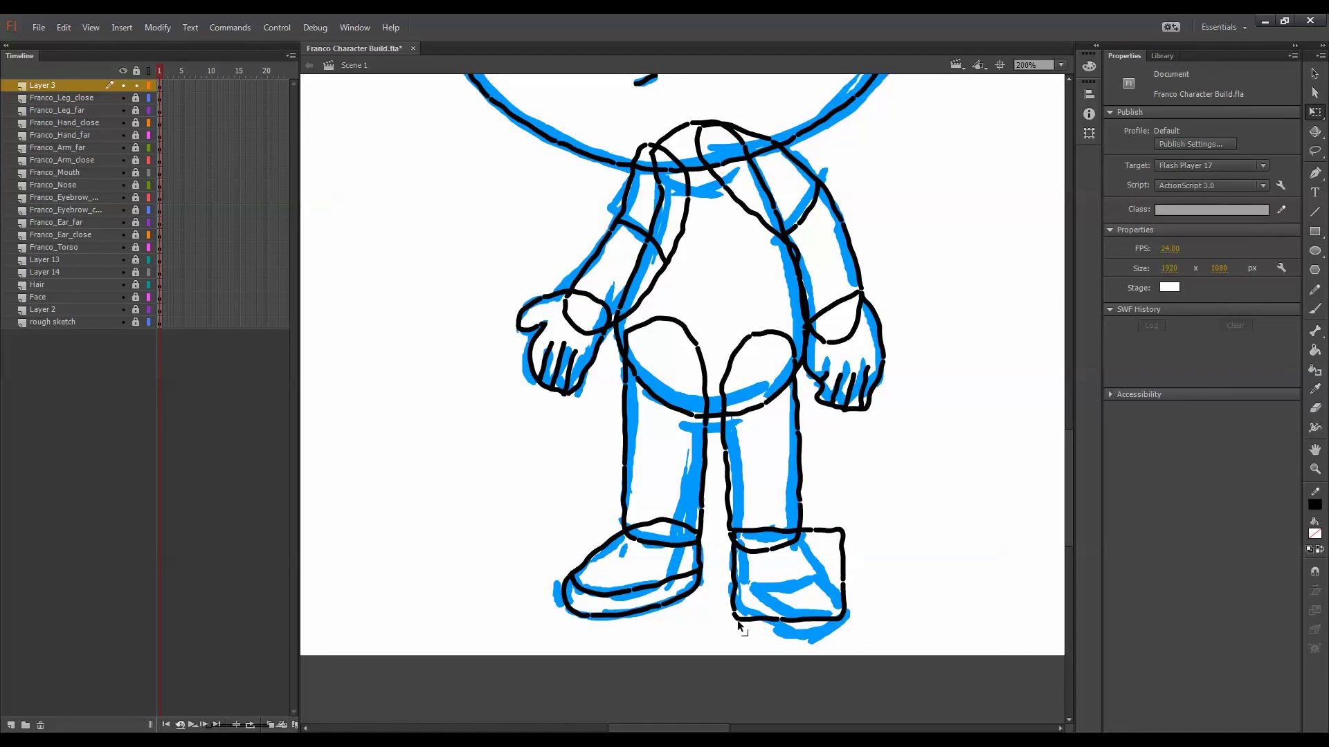
{"action": "left_click_drag", "start_coordinate": [734, 621], "coordinate": [730, 583]}
{"action": "left_click_drag", "start_coordinate": [789, 603], "coordinate": [807, 638]}
{"action": "mouse_move", "coordinate": [843, 621]}
{"action": "left_mouse_down"}
{"action": "mouse_move", "coordinate": [857, 606]}
{"action": "mouse_move", "coordinate": [840, 629]}
{"action": "left_mouse_up"}
{"action": "left_click_drag", "start_coordinate": [769, 615], "coordinate": [763, 623]}
{"action": "left_click_drag", "start_coordinate": [843, 532], "coordinate": [799, 528]}
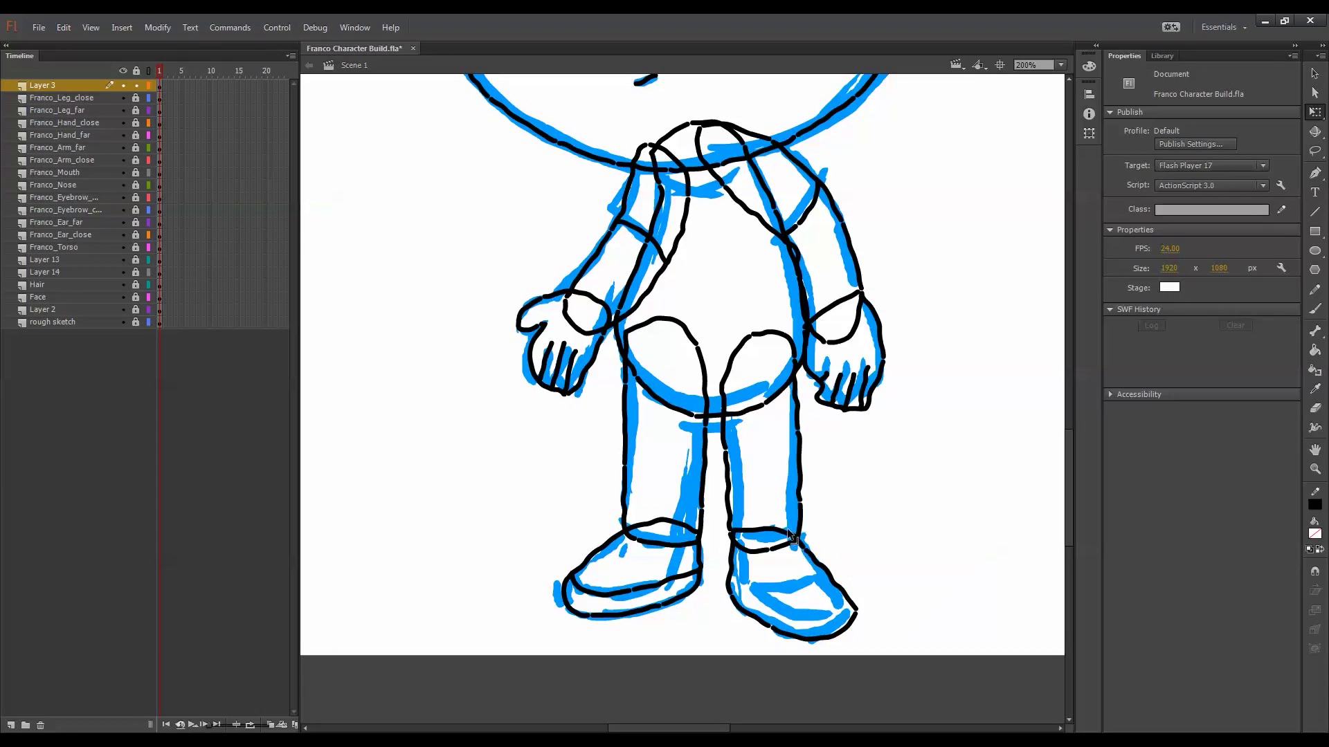
{"action": "left_click_drag", "start_coordinate": [857, 605], "coordinate": [849, 612]}
{"action": "left_click_drag", "start_coordinate": [767, 531], "coordinate": [772, 519]}
{"action": "left_click_drag", "start_coordinate": [733, 532], "coordinate": [734, 542]}
Draw a sole line across the close shoe, curve it along the sketch and remove the end that sticks out
{"action": "key", "text": "n"}
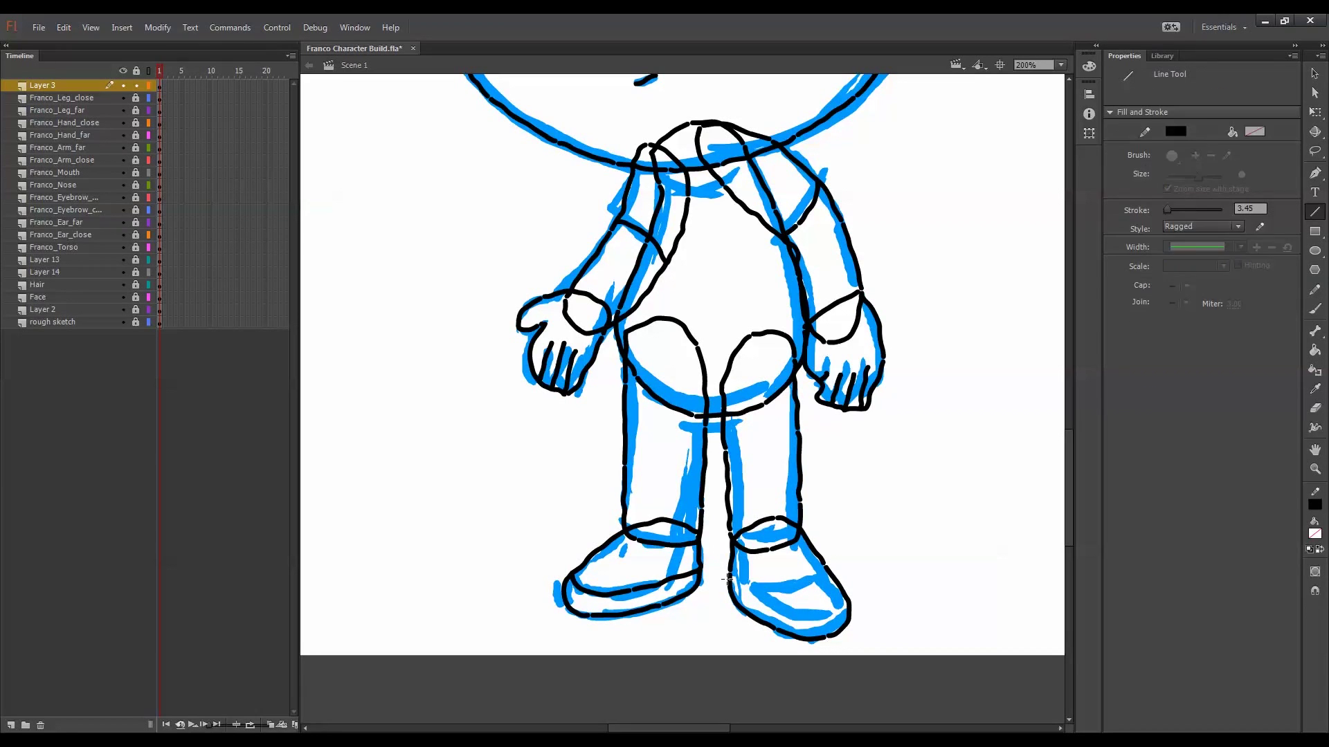
{"action": "left_click_drag", "start_coordinate": [789, 618], "coordinate": [727, 578]}
{"action": "key", "text": "q"}
{"action": "left_click_drag", "start_coordinate": [789, 618], "coordinate": [859, 603]}
{"action": "left_click_drag", "start_coordinate": [796, 592], "coordinate": [825, 623]}
{"action": "left_click", "coordinate": [857, 602]}
{"action": "key", "text": "Delete"}
Convert the close shoe into a graphic symbol named Franco_Shoe_close and move its pivot point to the ankle
{"action": "left_click_drag", "start_coordinate": [895, 476], "coordinate": [709, 658]}
{"action": "key", "text": "F8"}
{"action": "type", "text": "Franco"}
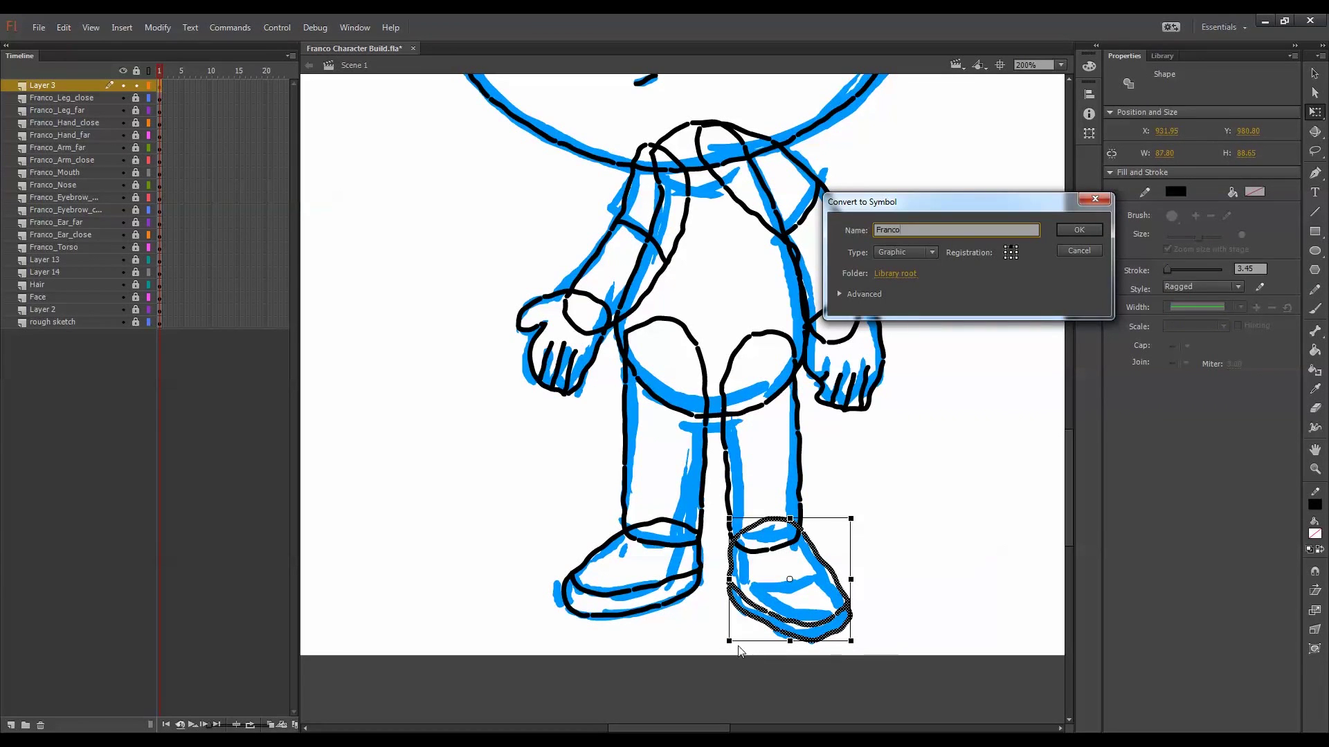
{"action": "type", "text": "_Shoe_close"}
{"action": "key", "text": "Return"}
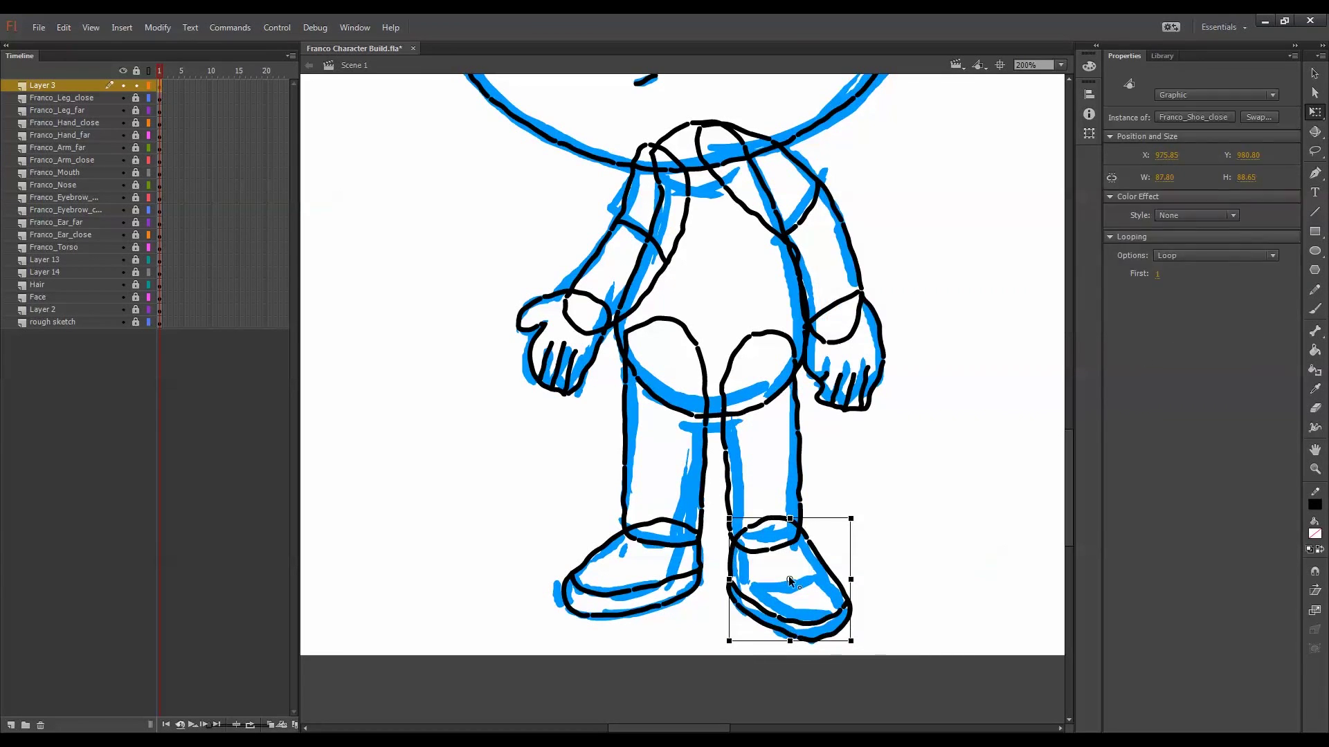
{"action": "double_click", "coordinate": [813, 547]}
{"action": "mouse_move", "coordinate": [813, 548]}
{"action": "left_mouse_down"}
{"action": "mouse_move", "coordinate": [833, 533]}
{"action": "mouse_move", "coordinate": [824, 567]}
{"action": "left_mouse_up"}
{"action": "double_click", "coordinate": [865, 536]}
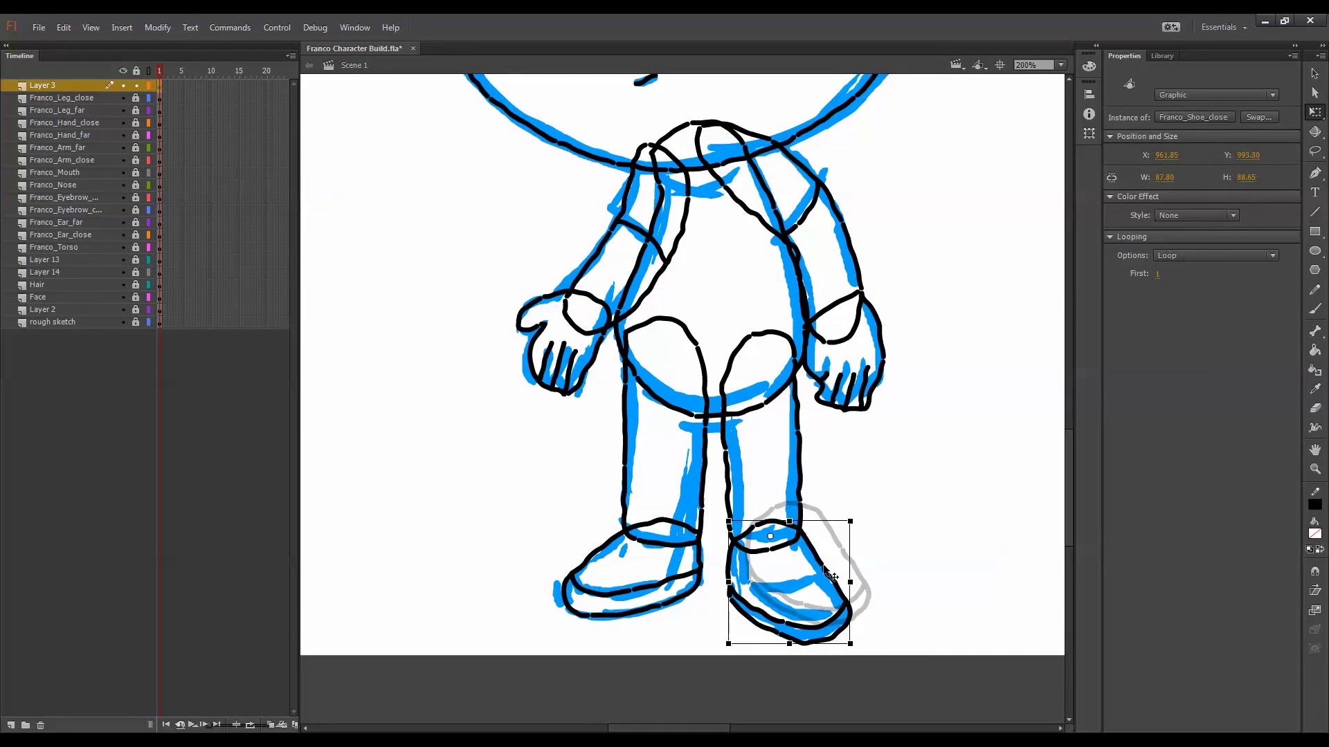
Convert the far shoe into a graphic symbol named Franco_Shoe_far and move its pivot point to the ankle
{"action": "double_click", "coordinate": [699, 556]}
{"action": "key", "text": "F8"}
{"action": "type", "text": "Franco"}
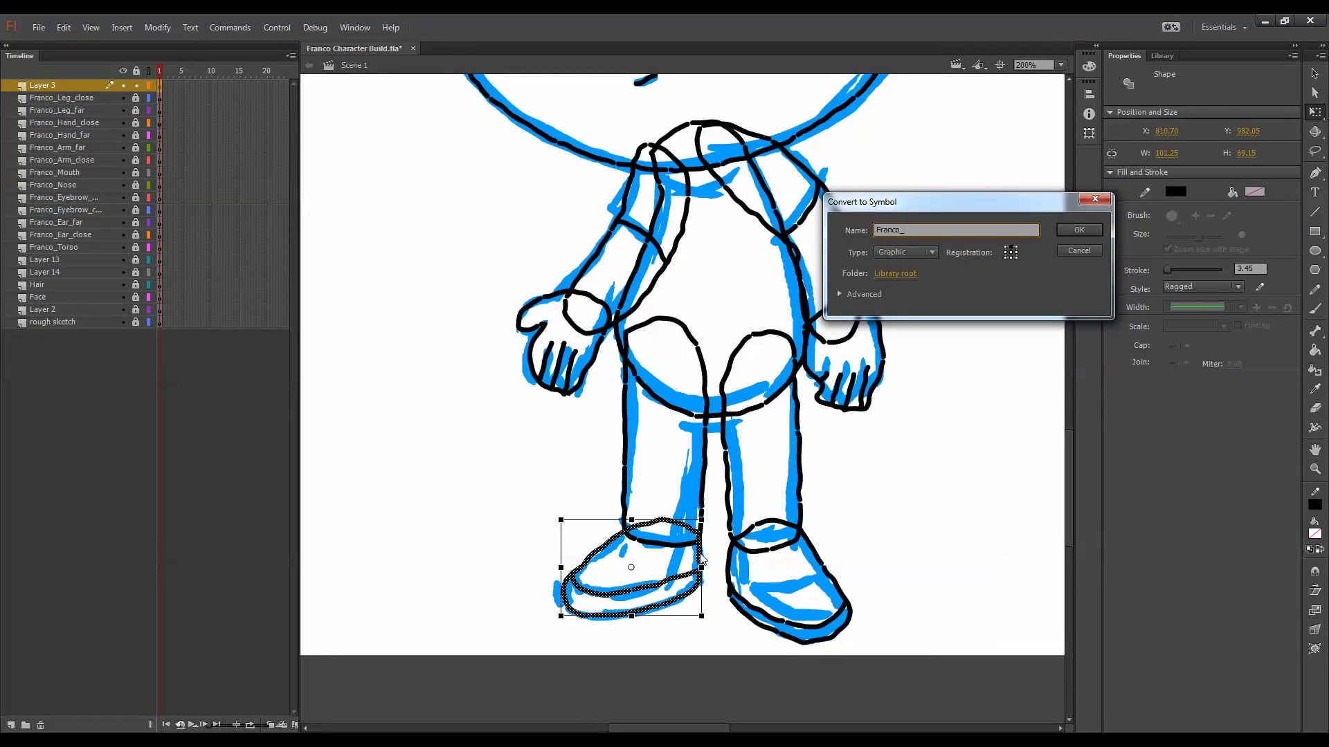
{"action": "type", "text": "_Shoe_far"}
{"action": "key", "text": "Return"}
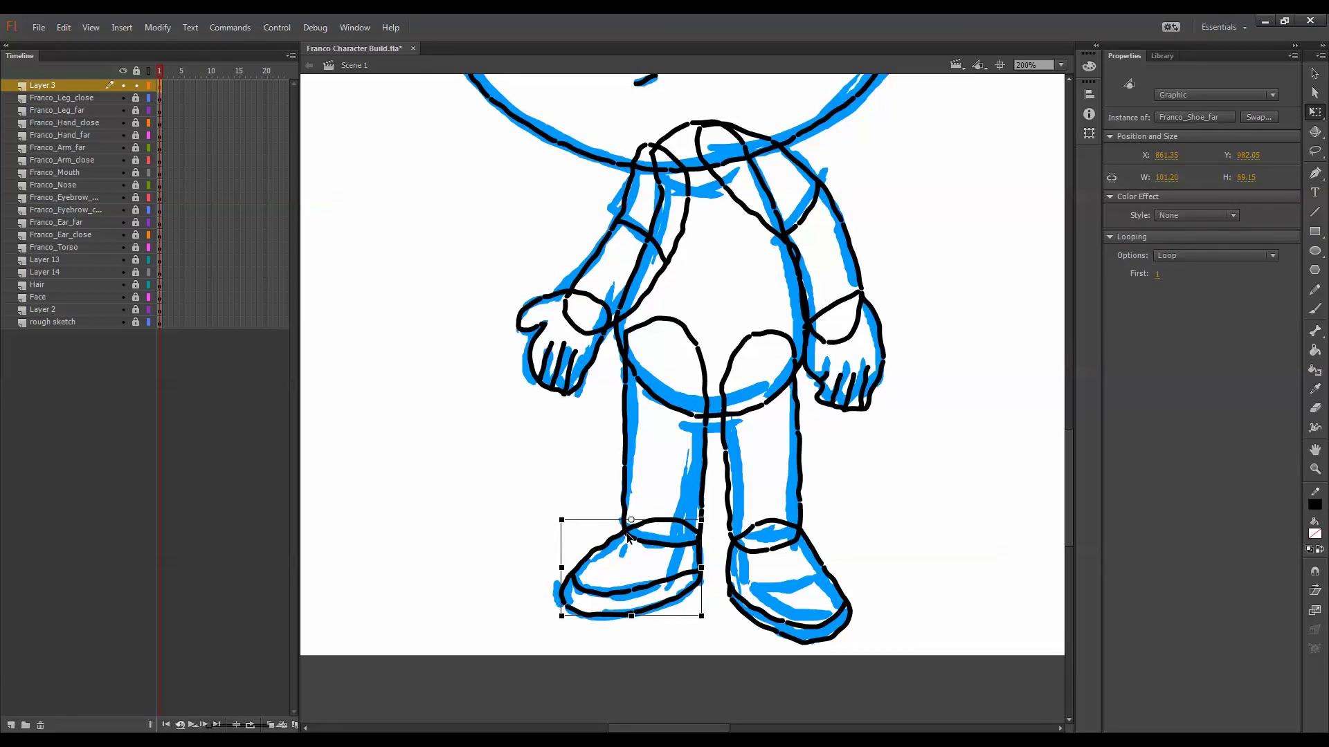
{"action": "double_click", "coordinate": [629, 540]}
{"action": "mouse_move", "coordinate": [629, 536]}
{"action": "left_mouse_down"}
{"action": "mouse_move", "coordinate": [597, 520]}
{"action": "mouse_move", "coordinate": [636, 535]}
{"action": "left_mouse_up"}
{"action": "double_click", "coordinate": [604, 525]}
{"action": "left_click", "coordinate": [865, 491]}
Select both shoe symbols and distribute them to their own layers
{"action": "key", "text": "ctrl+minus"}
{"action": "key", "text": "ctrl+minus"}
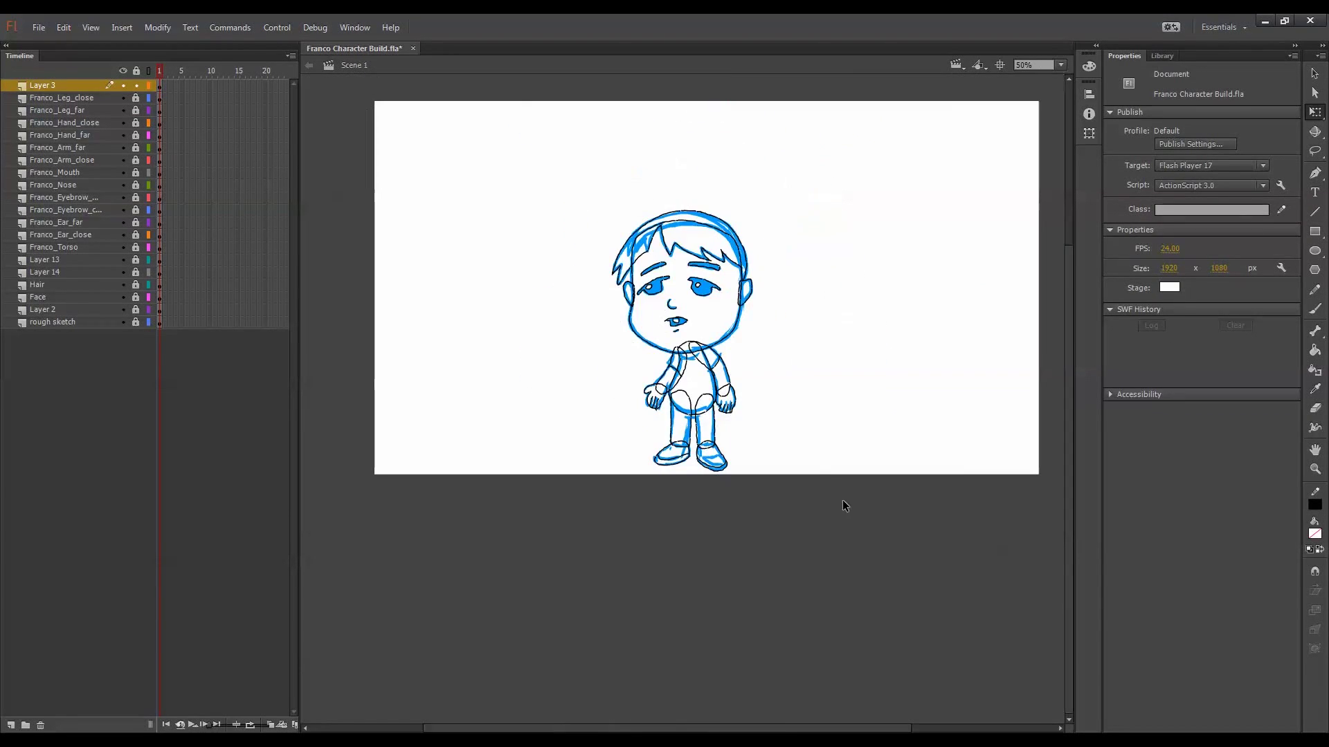
{"action": "left_click_drag", "start_coordinate": [850, 187], "coordinate": [479, 549]}
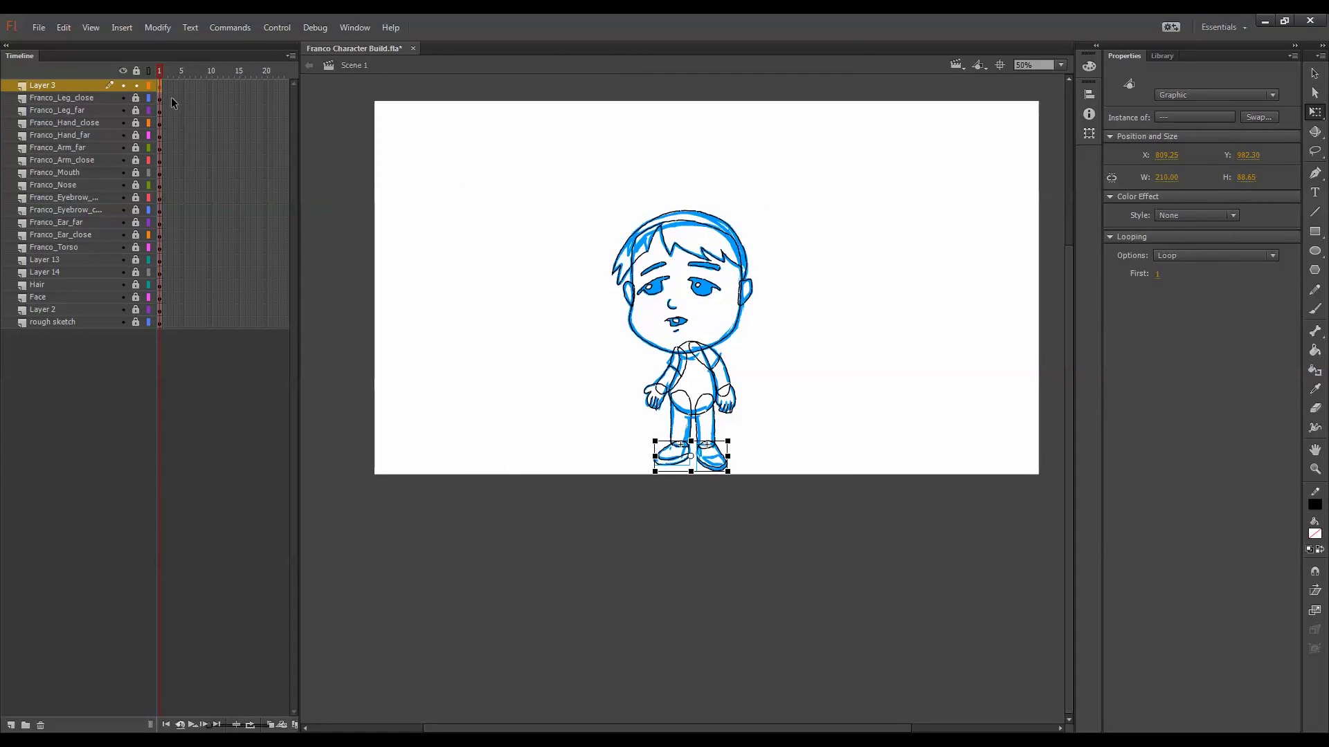
{"action": "key", "text": "ctrl+shift+d"}
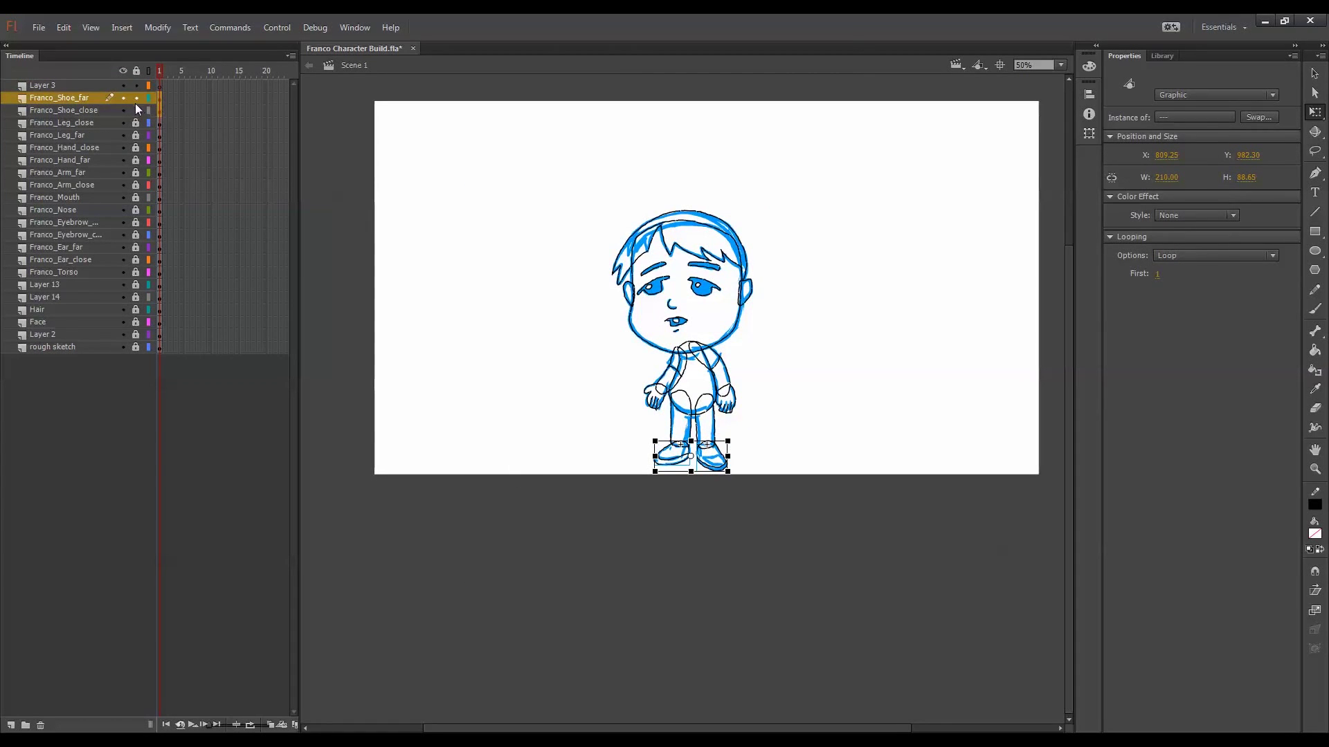
Unlock all layers and hide the rough sketch layer and Layer 2
{"action": "left_click", "coordinate": [136, 71]}
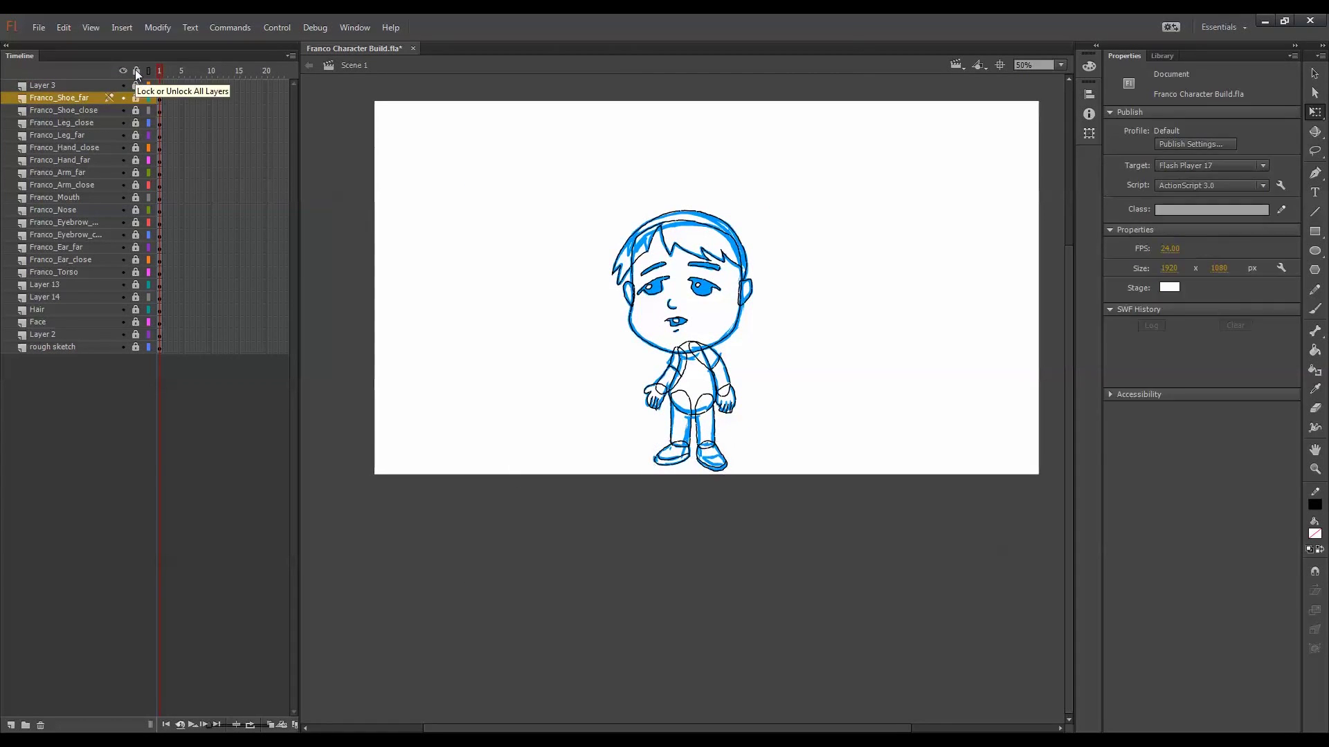
{"action": "left_click", "coordinate": [136, 71]}
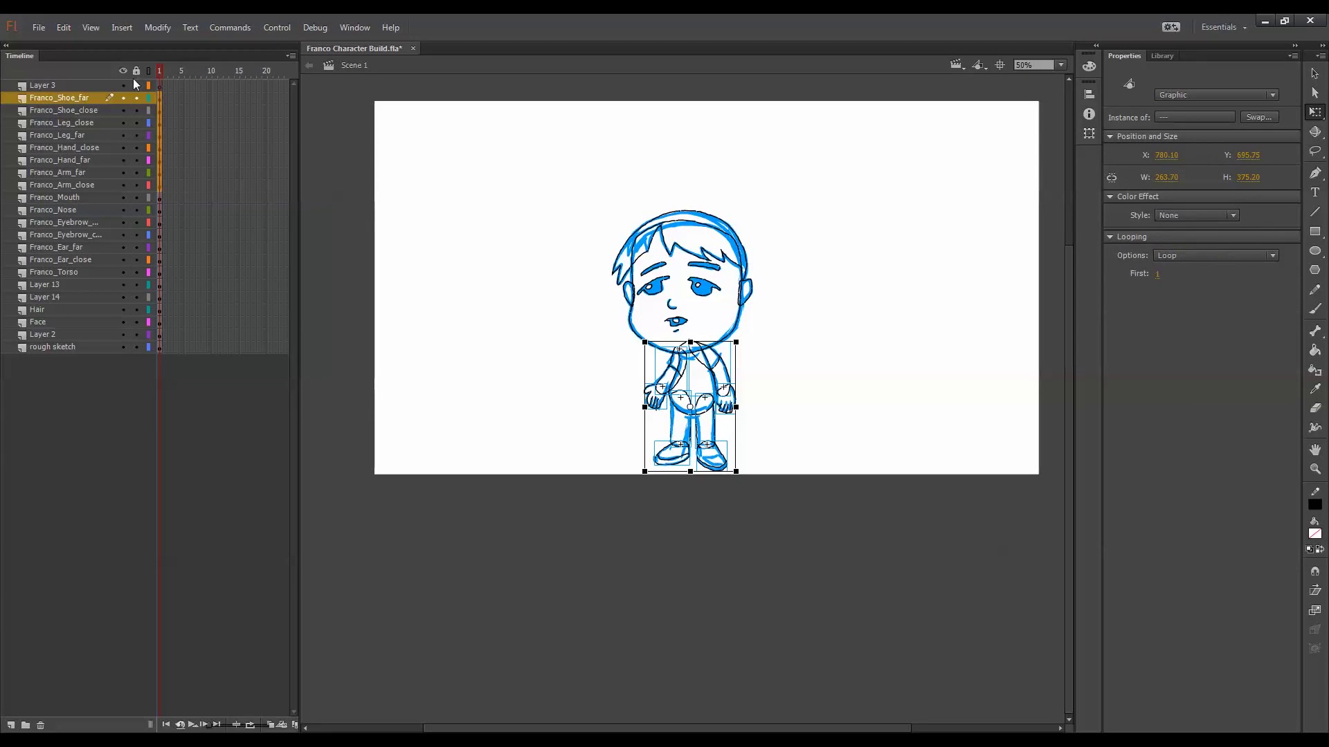
{"action": "left_click", "coordinate": [124, 347]}
{"action": "left_click", "coordinate": [123, 334]}
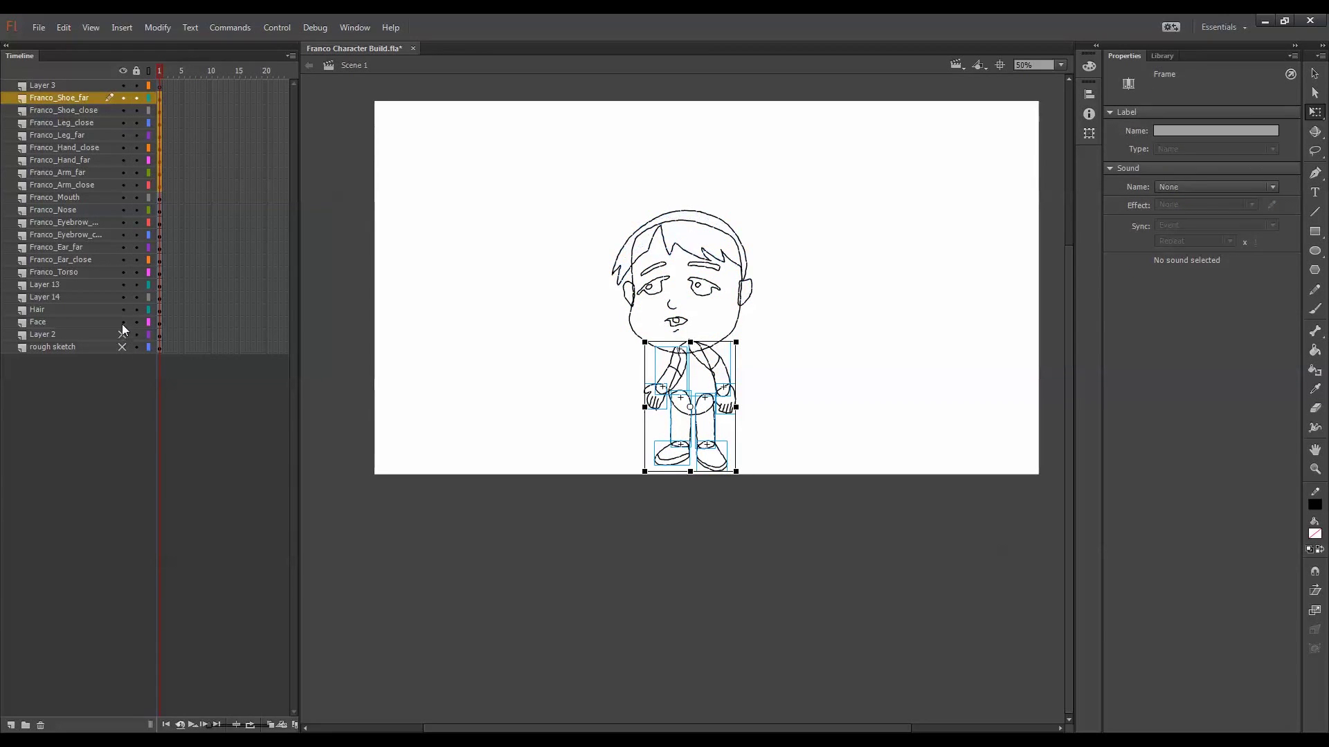
{"action": "left_click", "coordinate": [827, 291]}
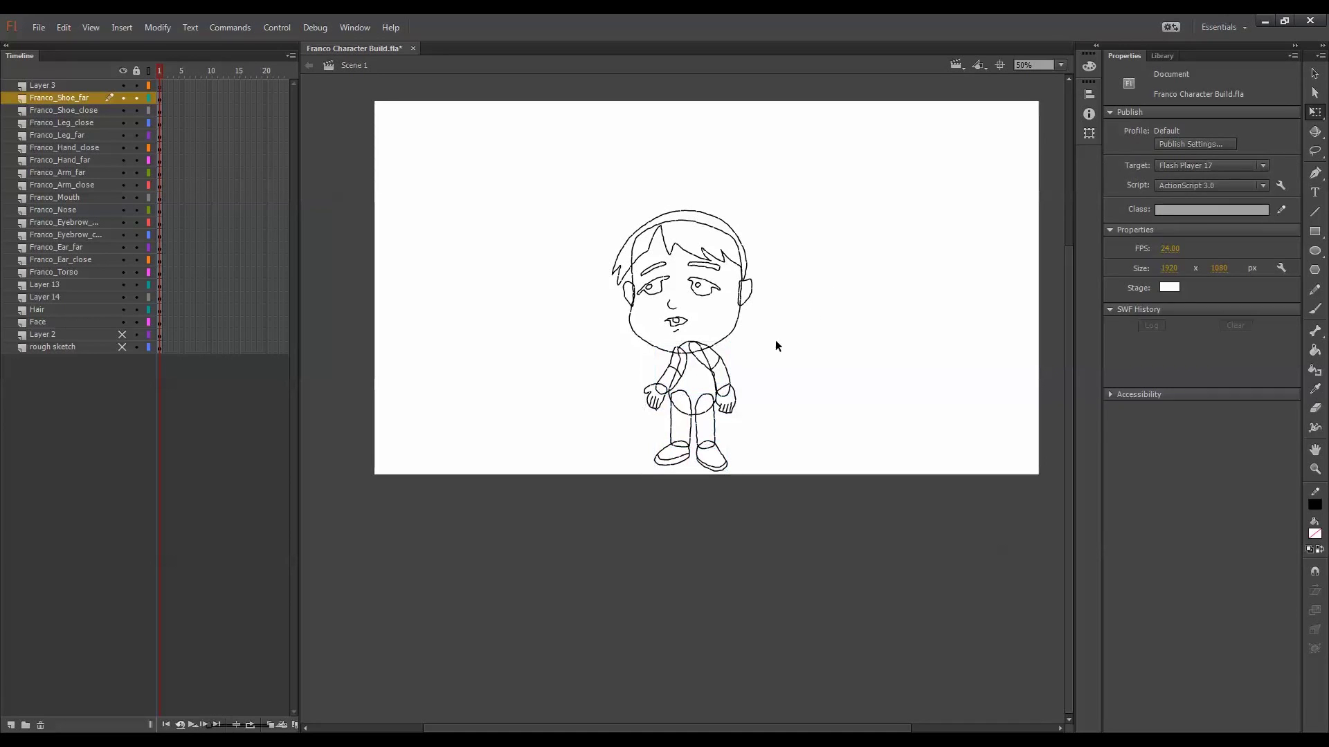
Select the whole character and examine the face up close for parts that are still plain shapes instead of symbols
{"action": "left_click_drag", "start_coordinate": [844, 168], "coordinate": [515, 552]}
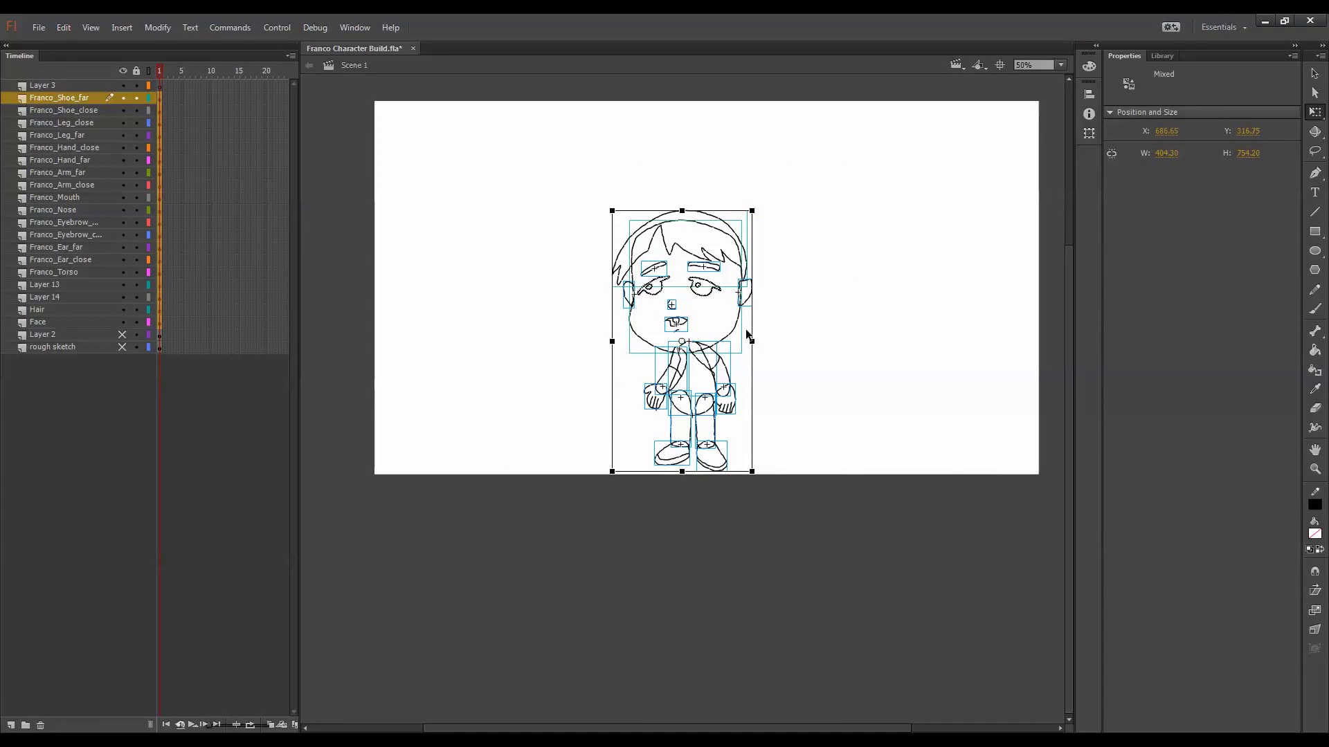
{"action": "key", "text": "ctrl+equal"}
{"action": "key", "text": "ctrl+equal"}
{"action": "key", "text": "ctrl+equal"}
{"action": "left_click_drag", "start_coordinate": [799, 296], "coordinate": [726, 489]}
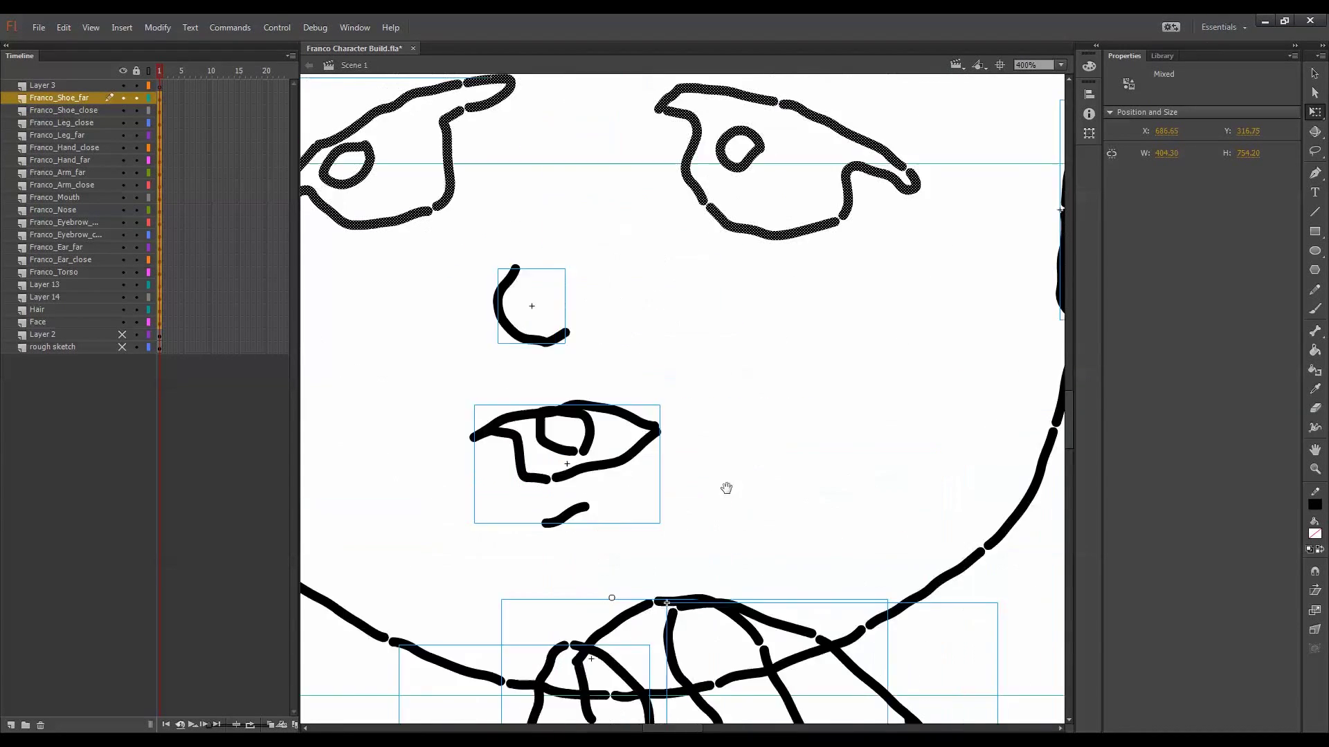
{"action": "left_click_drag", "start_coordinate": [789, 338], "coordinate": [756, 499]}
{"action": "left_click_drag", "start_coordinate": [791, 437], "coordinate": [793, 513]}
{"action": "left_click", "coordinate": [962, 343]}
Lasso the close eye on Layer 13 and convert it into a graphic symbol named Franco_Eyes_close with centre registration
{"action": "key", "text": "l"}
{"action": "mouse_move", "coordinate": [927, 389]}
{"action": "left_mouse_down"}
{"action": "mouse_move", "coordinate": [864, 323]}
{"action": "mouse_move", "coordinate": [697, 284]}
{"action": "mouse_move", "coordinate": [611, 450]}
{"action": "mouse_move", "coordinate": [825, 506]}
{"action": "mouse_move", "coordinate": [840, 333]}
{"action": "left_mouse_up"}
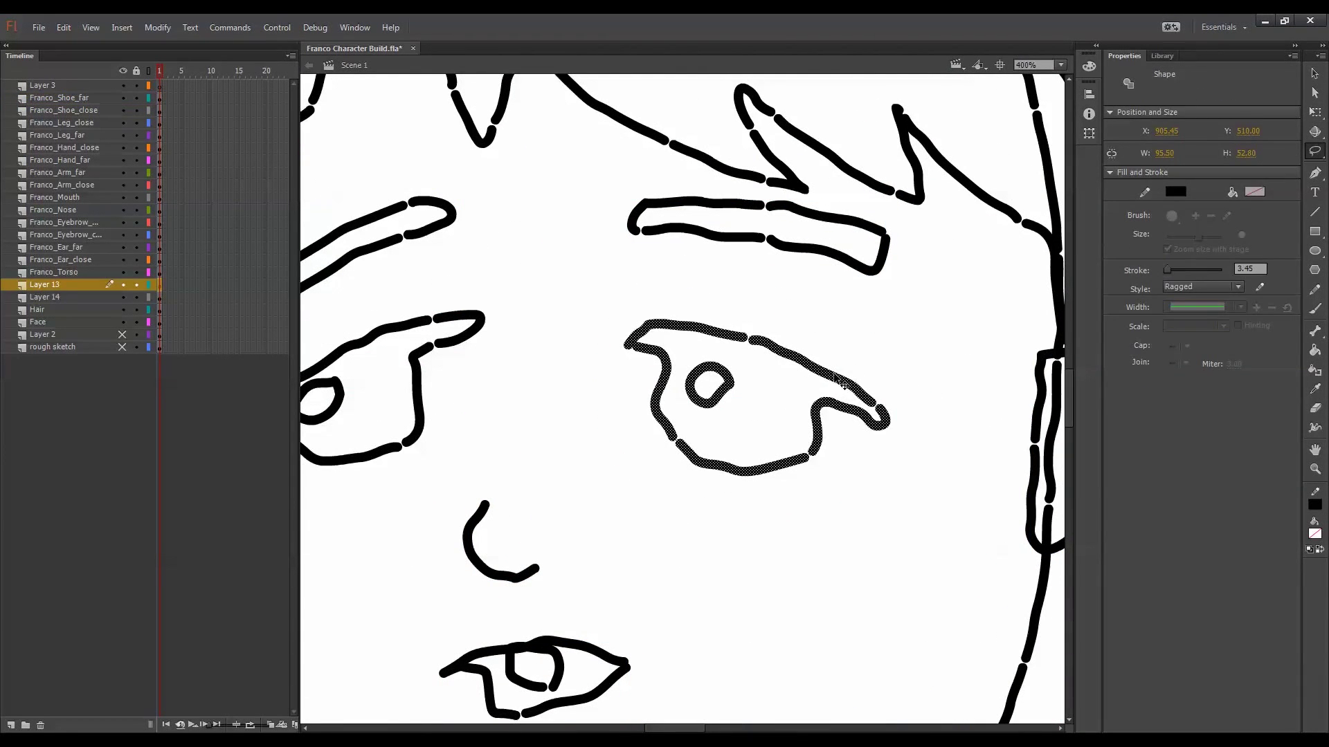
{"action": "key", "text": "F8"}
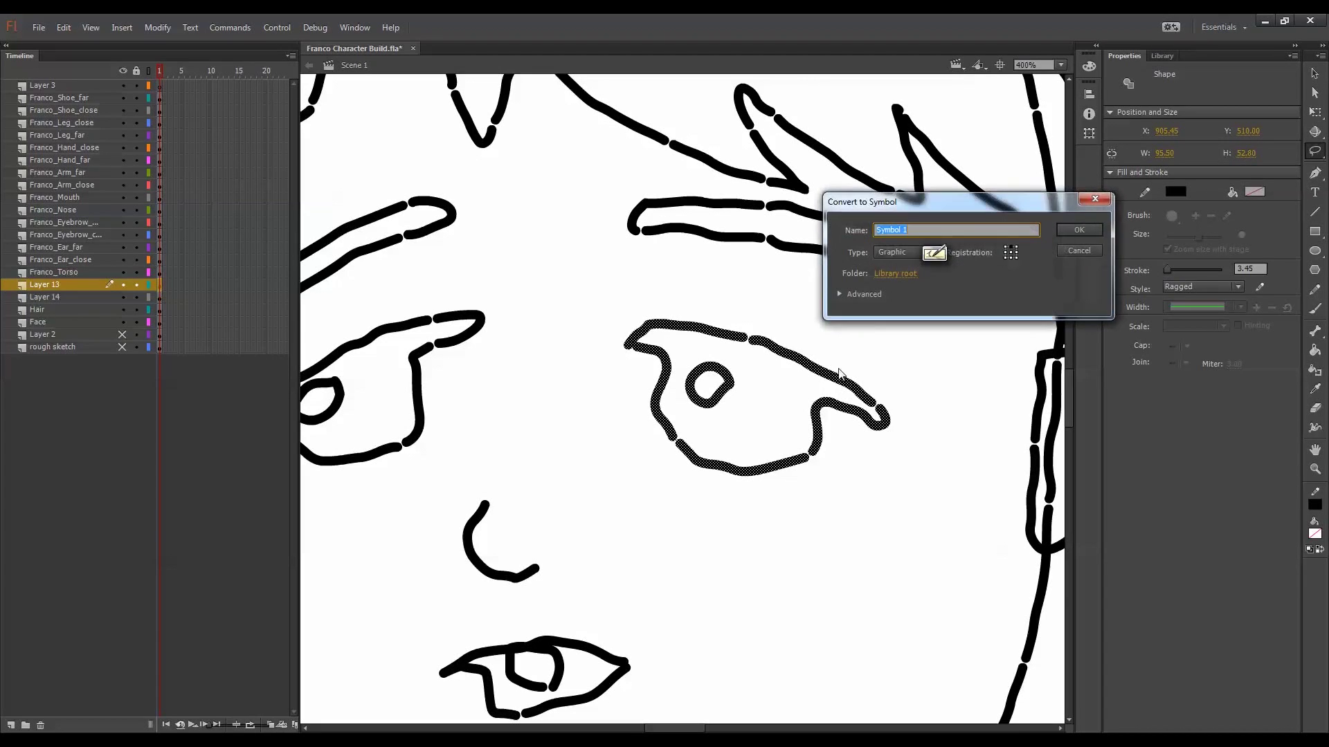
{"action": "left_click", "coordinate": [1011, 253]}
{"action": "left_click", "coordinate": [935, 229]}
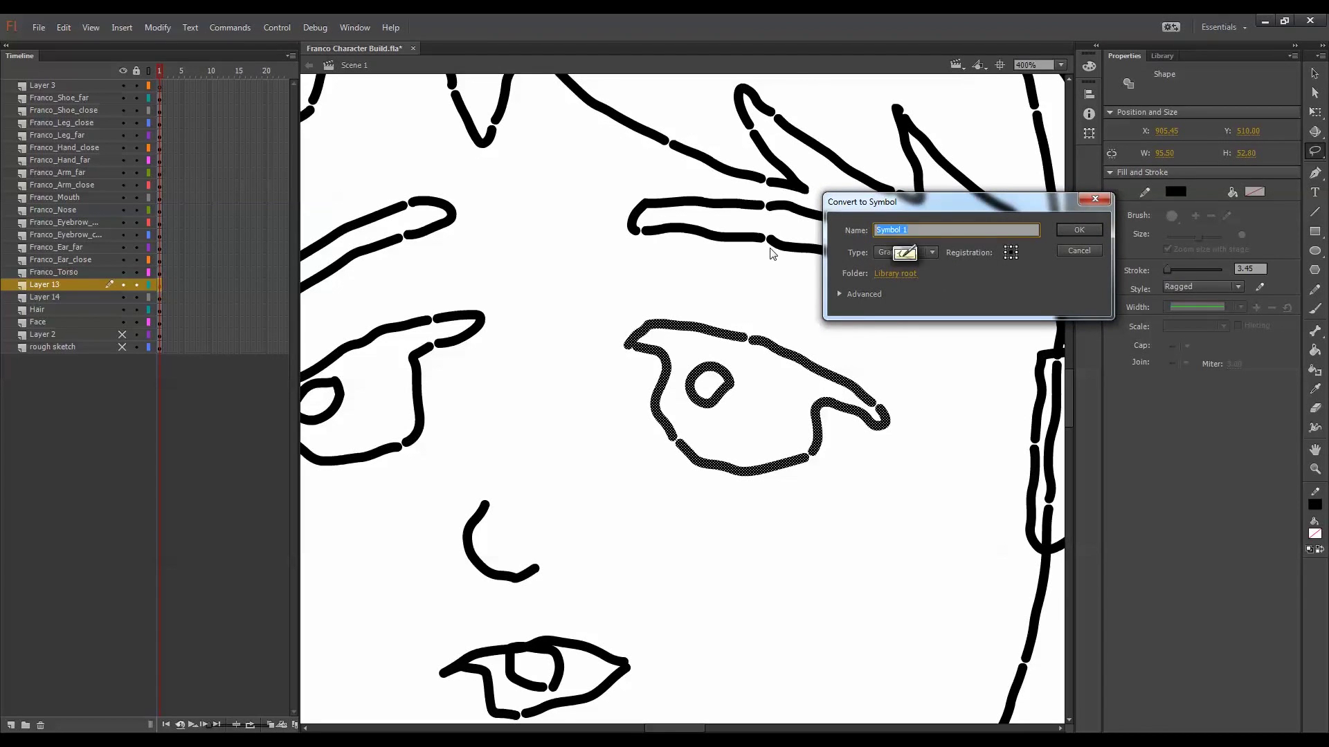
{"action": "type", "text": "Franco_Eyes_close"}
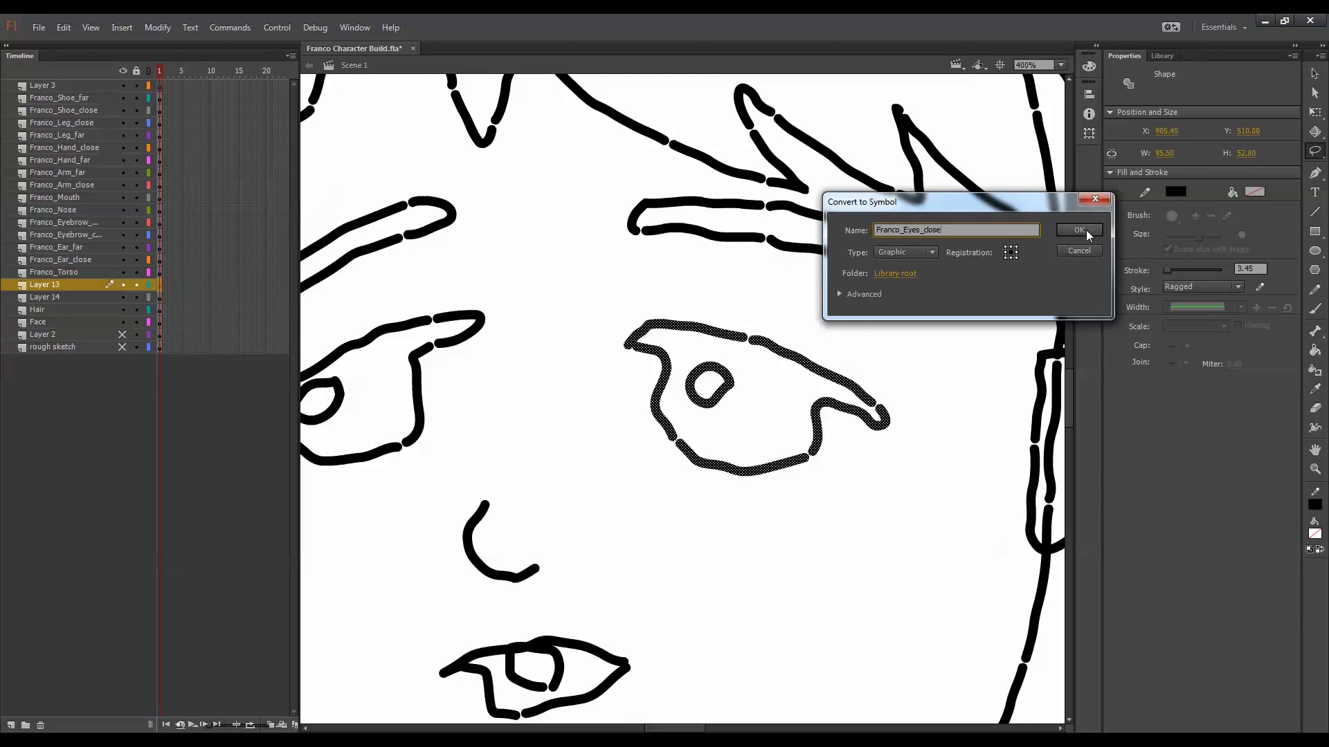
{"action": "left_click", "coordinate": [1079, 229]}
Lasso the far eye on Layer 14 and convert it into a graphic symbol named Franco_Eyes_far
{"action": "left_click_drag", "start_coordinate": [528, 362], "coordinate": [694, 371]}
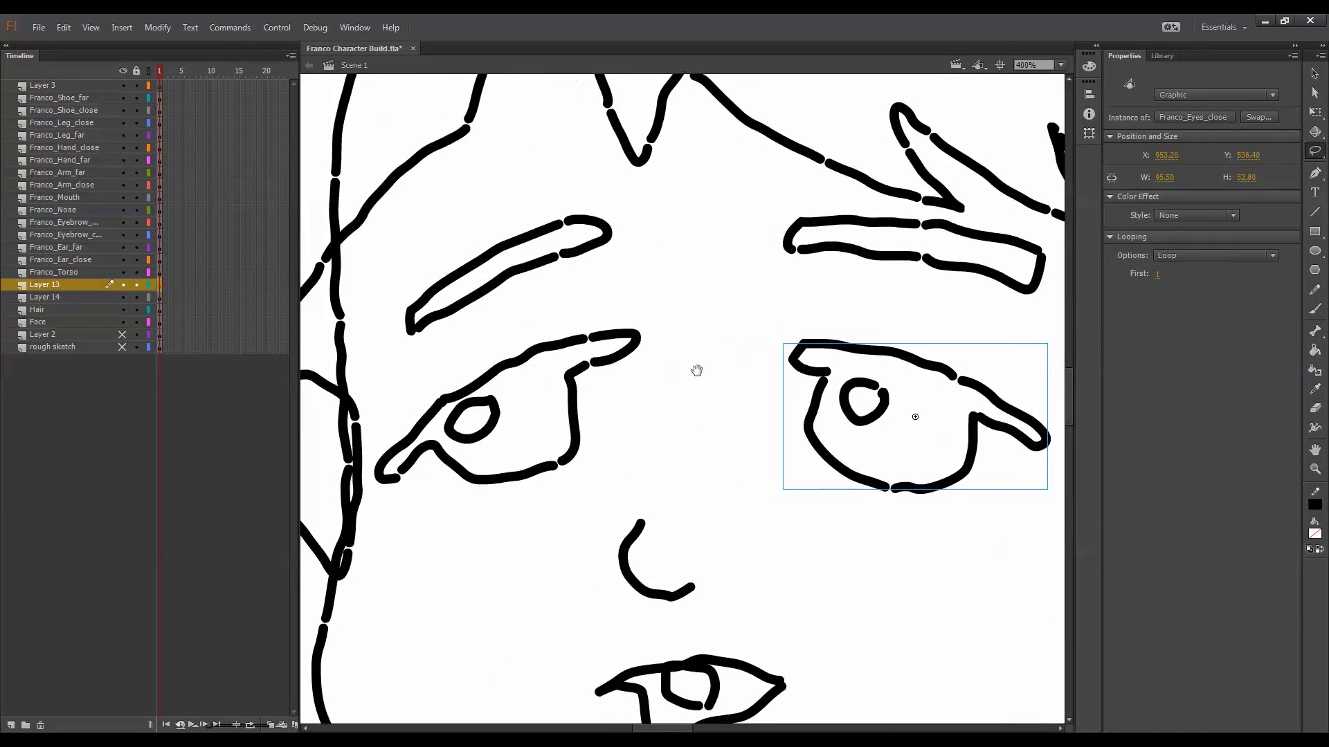
{"action": "mouse_move", "coordinate": [675, 316]}
{"action": "left_mouse_down"}
{"action": "mouse_move", "coordinate": [530, 325]}
{"action": "mouse_move", "coordinate": [410, 399]}
{"action": "mouse_move", "coordinate": [375, 443]}
{"action": "mouse_move", "coordinate": [374, 504]}
{"action": "mouse_move", "coordinate": [541, 482]}
{"action": "mouse_move", "coordinate": [646, 337]}
{"action": "left_mouse_up"}
{"action": "key", "text": "F8"}
{"action": "type", "text": "Franco_Eyes_"}
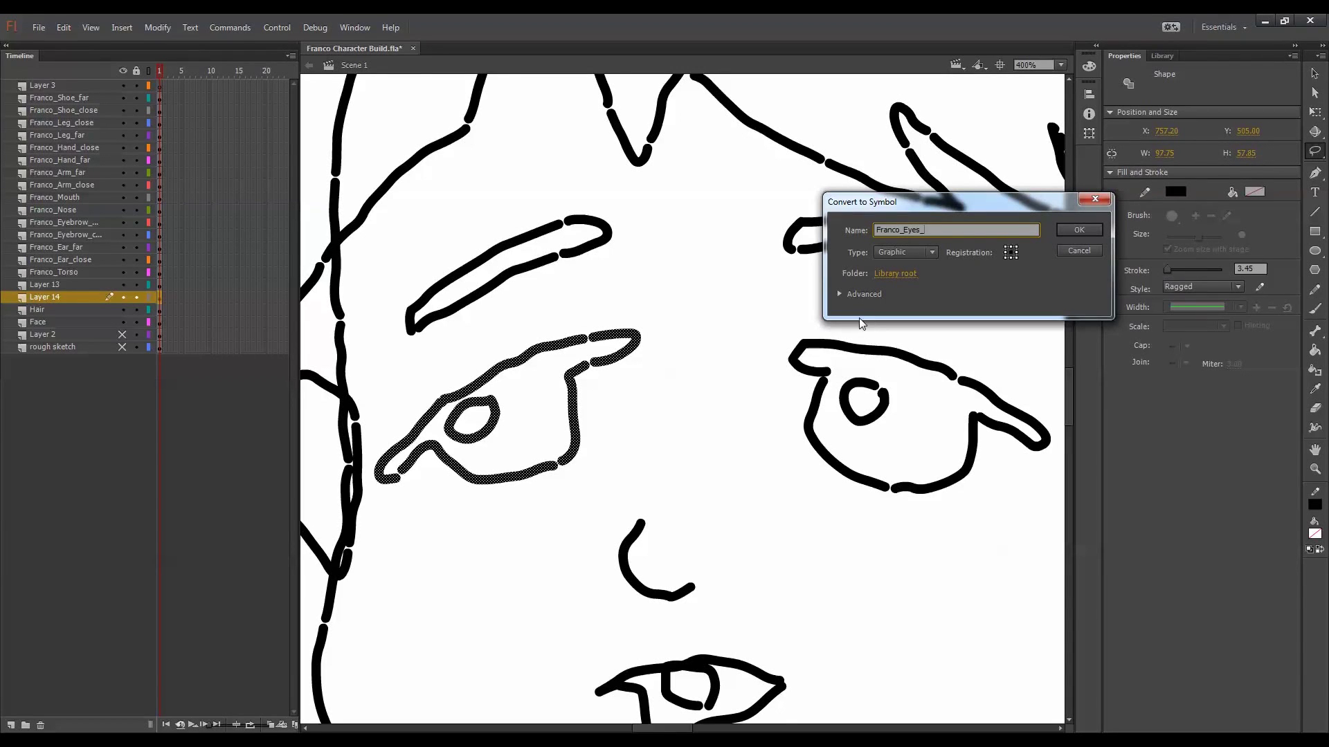
{"action": "type", "text": "far"}
{"action": "left_click", "coordinate": [1081, 233]}
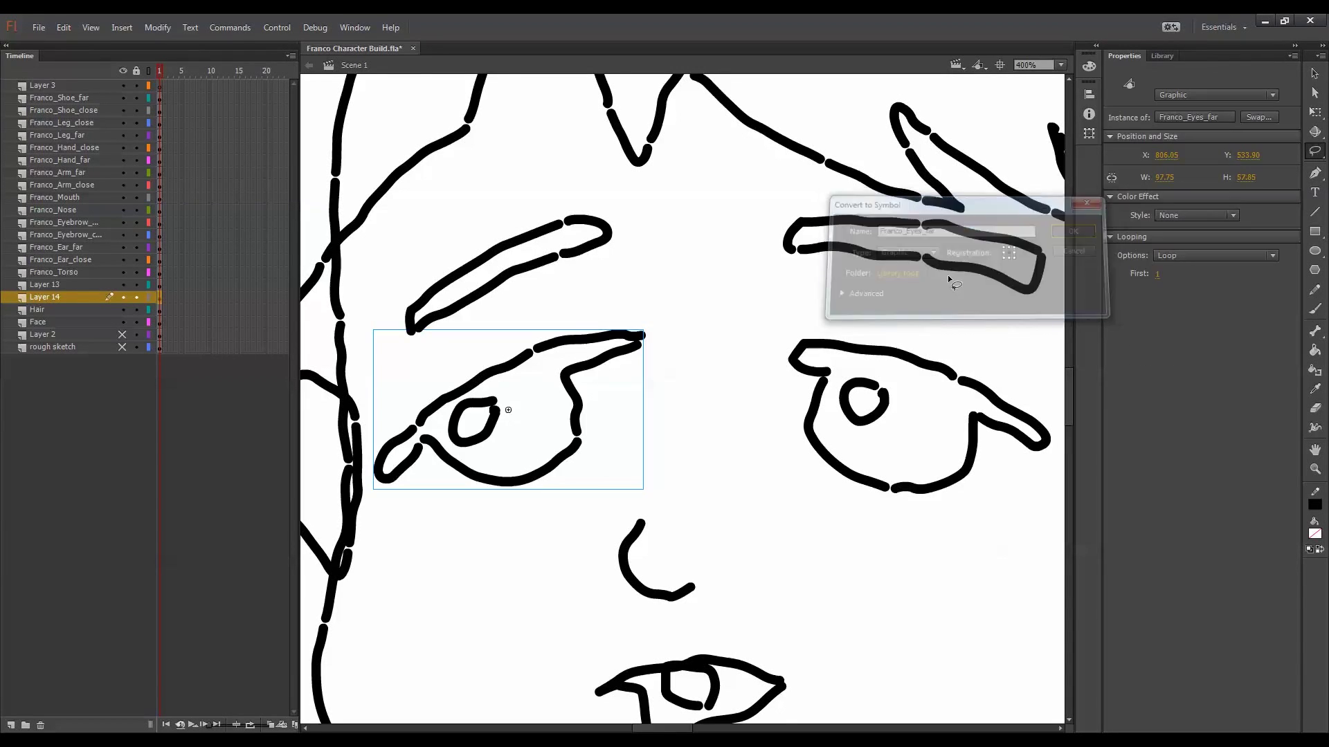
Check the whole character's parts by selecting everything and toggling the visibility of the Hair and Face layers
{"action": "key", "text": "ctrl+minus"}
{"action": "key", "text": "ctrl+minus"}
{"action": "key", "text": "ctrl+minus"}
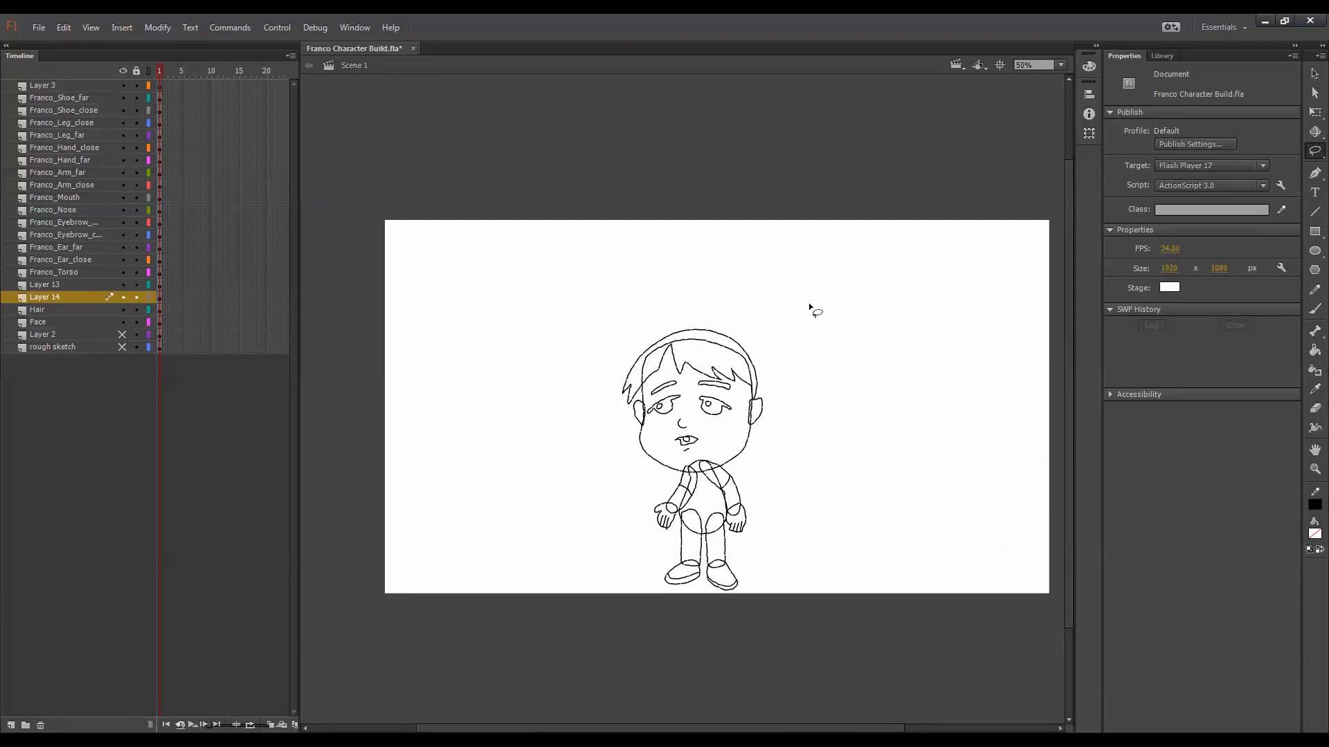
{"action": "mouse_move", "coordinate": [809, 307]}
{"action": "left_mouse_down"}
{"action": "mouse_move", "coordinate": [594, 564]}
{"action": "mouse_move", "coordinate": [810, 326]}
{"action": "left_mouse_up"}
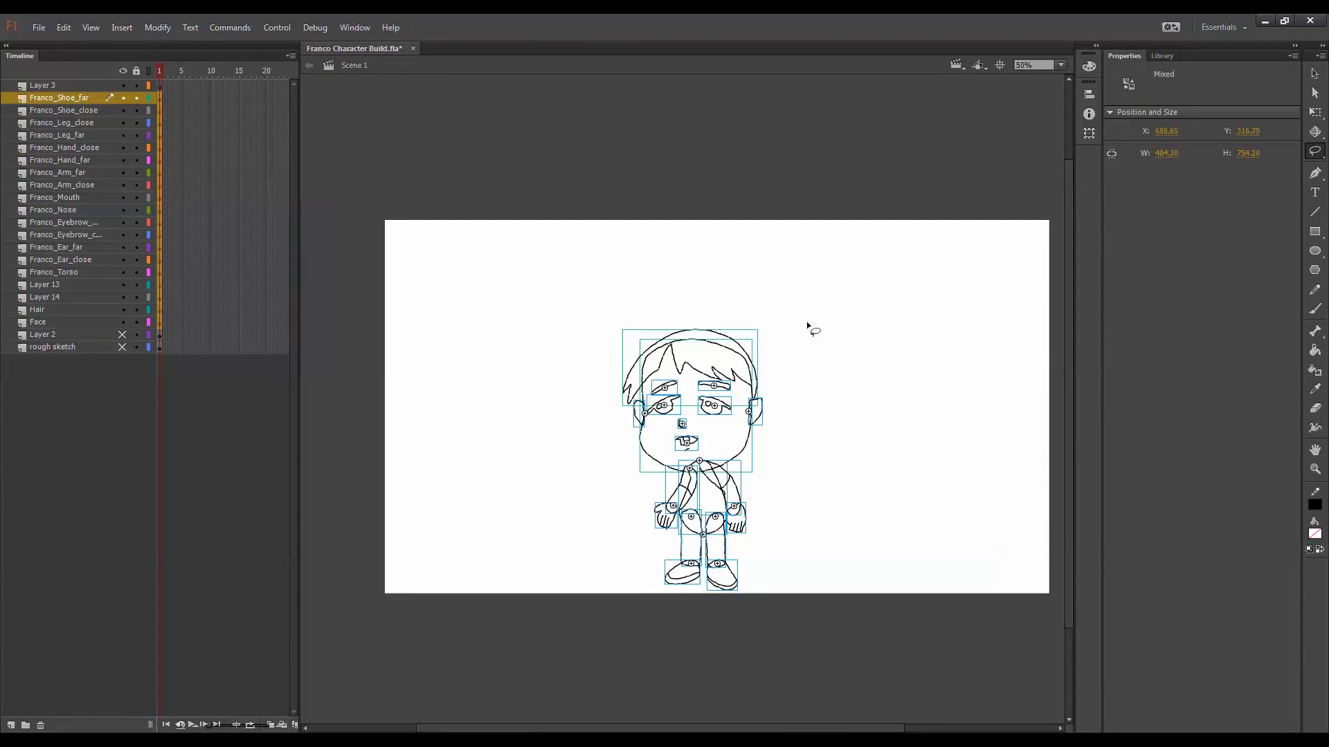
{"action": "left_click", "coordinate": [839, 341]}
{"action": "left_click", "coordinate": [124, 310]}
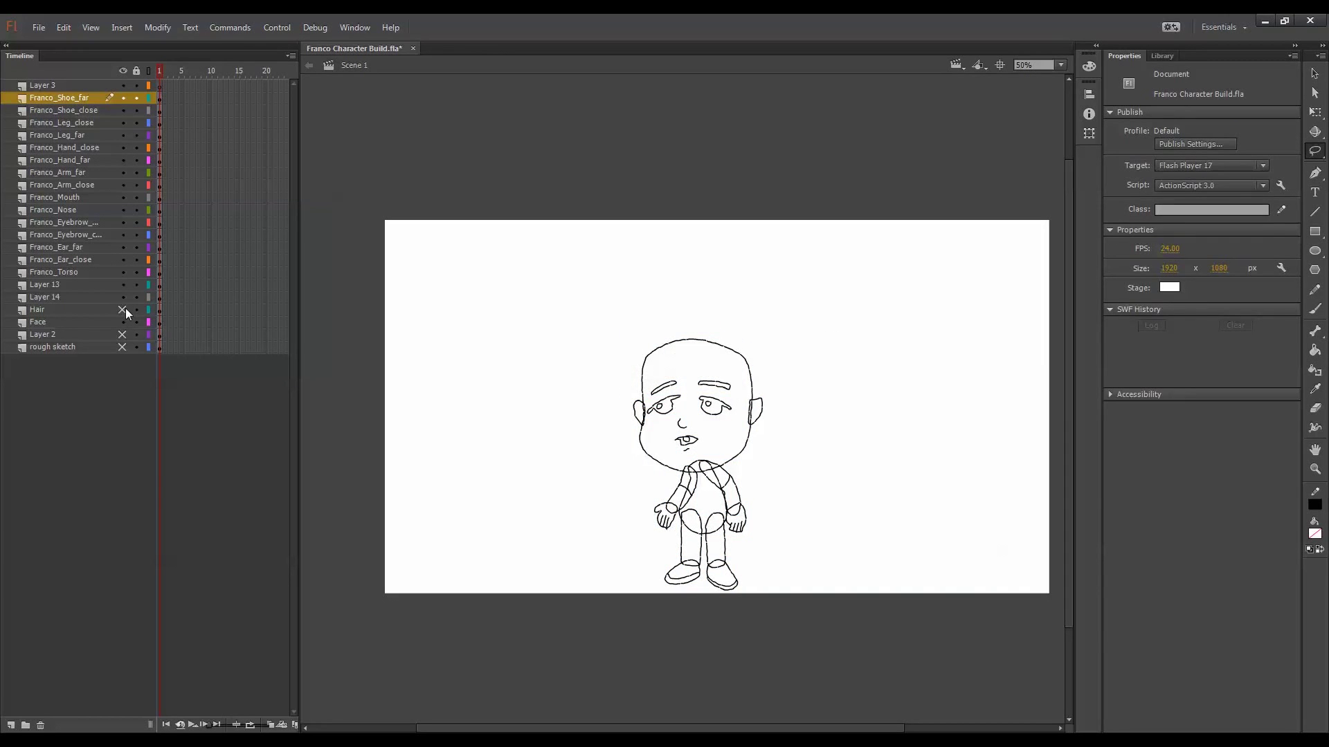
{"action": "left_click", "coordinate": [123, 310]}
{"action": "left_click", "coordinate": [122, 323]}
{"action": "left_click", "coordinate": [123, 323]}
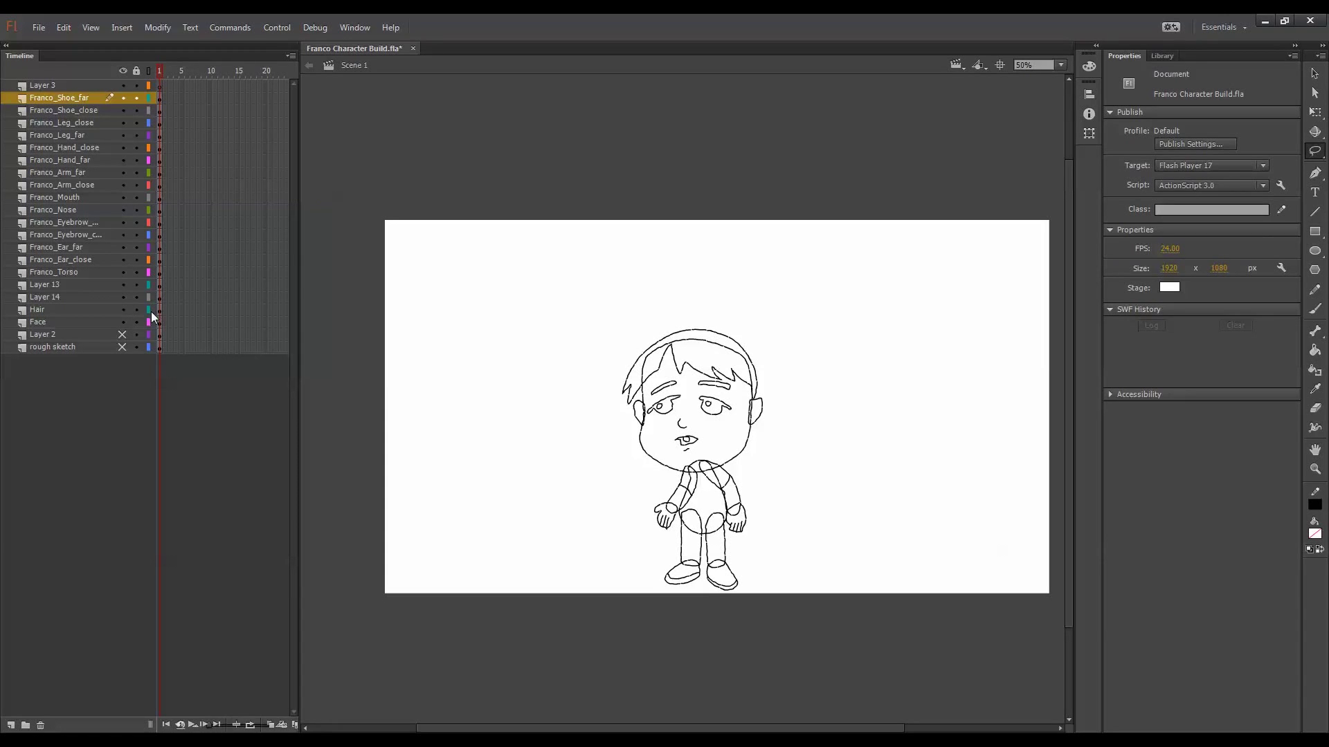
Convert the hair group into a graphic symbol named Franco_Hair
{"action": "key", "text": "q"}
{"action": "left_click", "coordinate": [739, 345]}
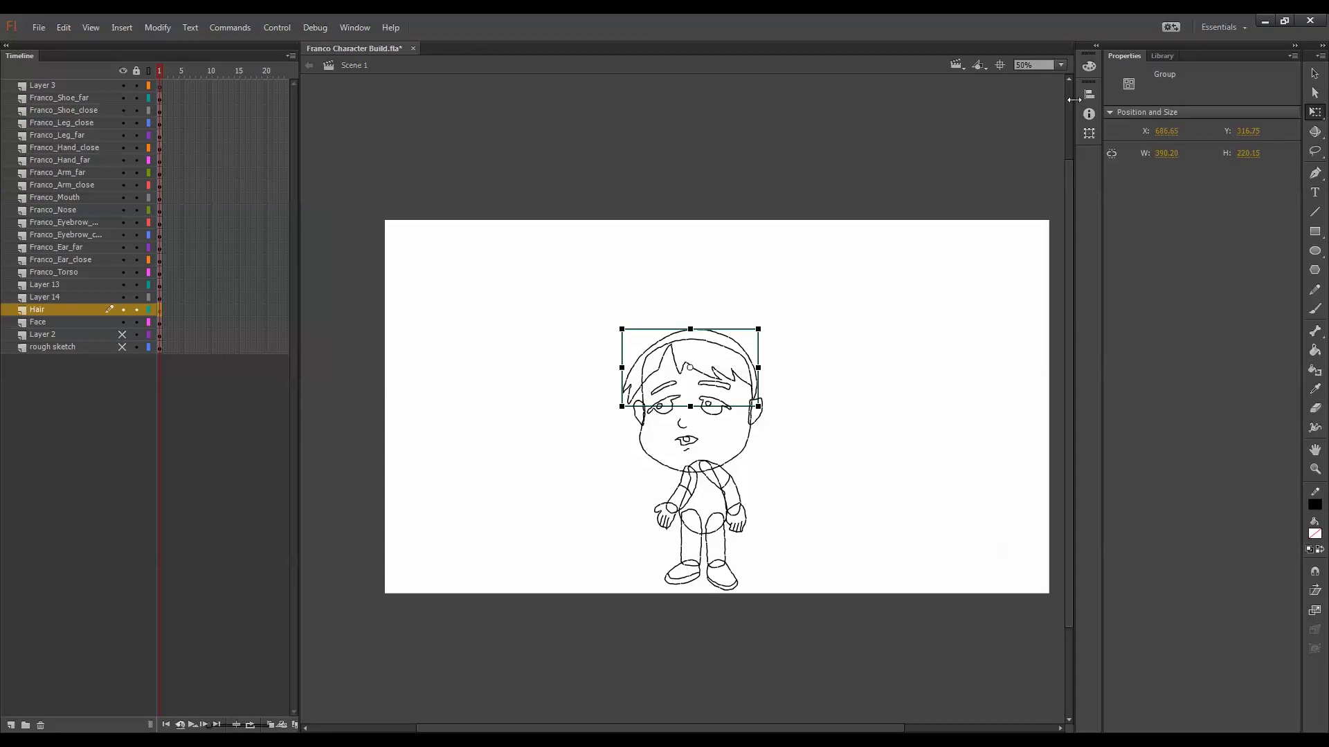
{"action": "key", "text": "F8"}
{"action": "type", "text": "Franco_Hair"}
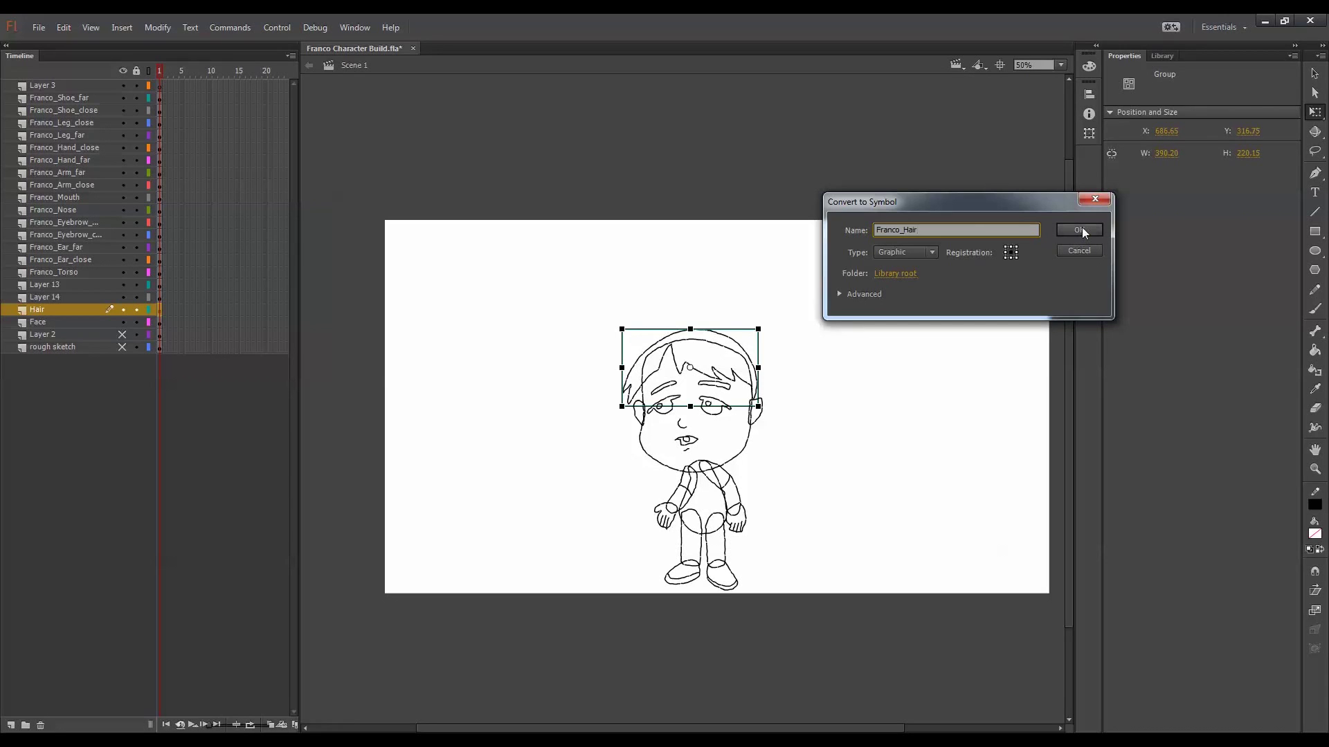
{"action": "left_click", "coordinate": [1080, 230]}
Select the whole character and distribute all its parts to separate layers
{"action": "left_click_drag", "start_coordinate": [864, 275], "coordinate": [500, 613]}
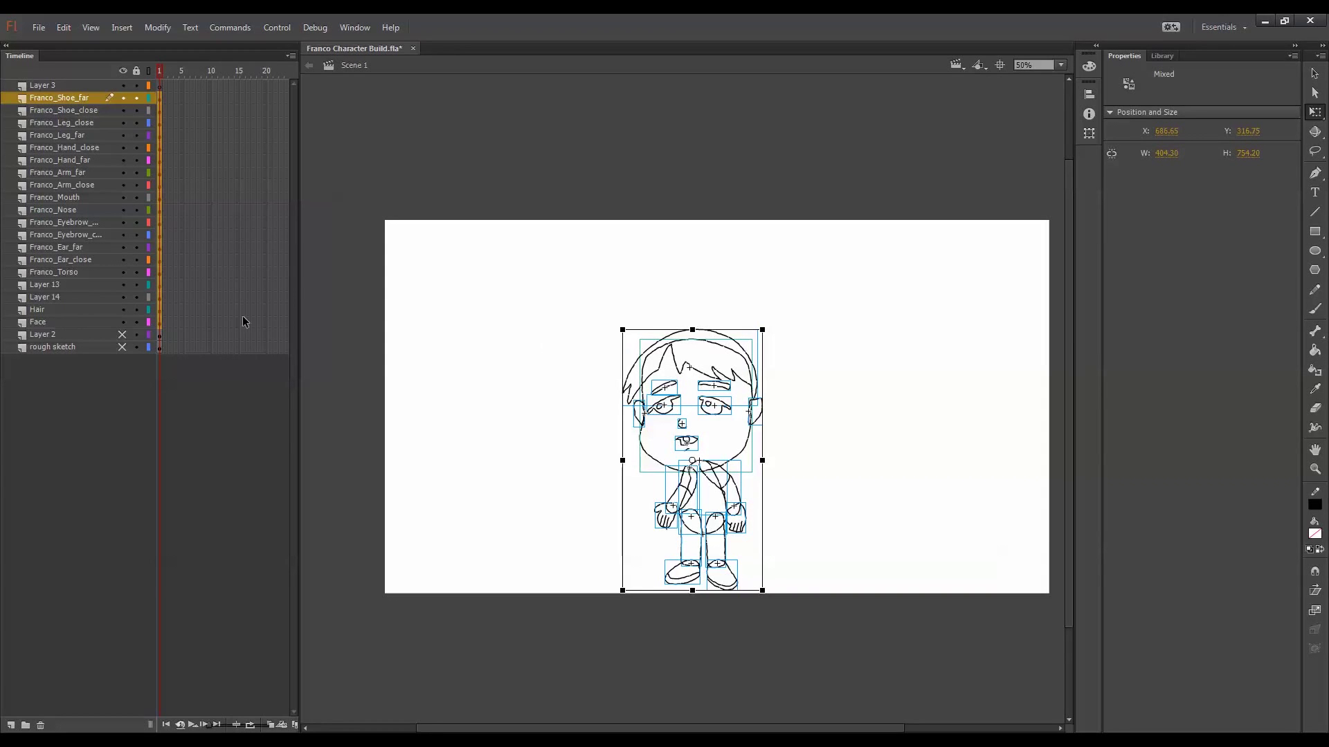
{"action": "left_click", "coordinate": [157, 27]}
{"action": "mouse_move", "coordinate": [206, 185]}
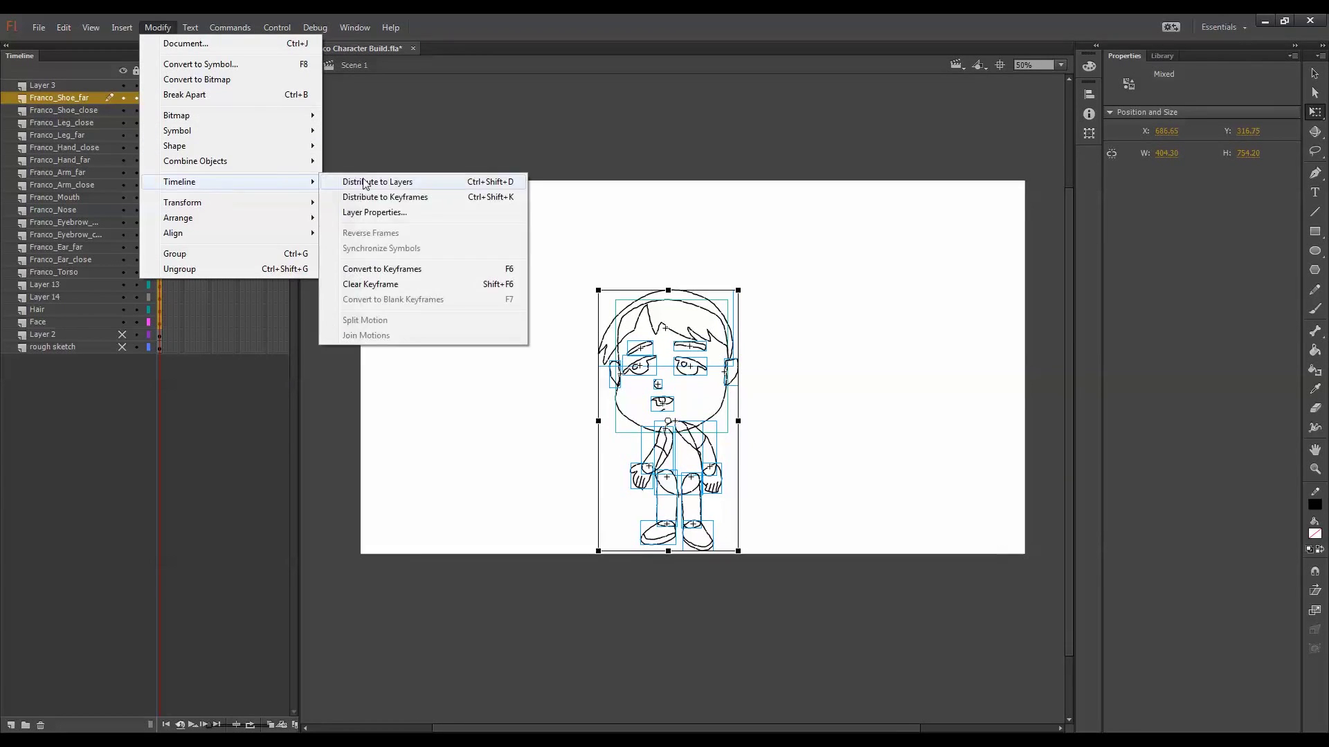
{"action": "left_click", "coordinate": [384, 182]}
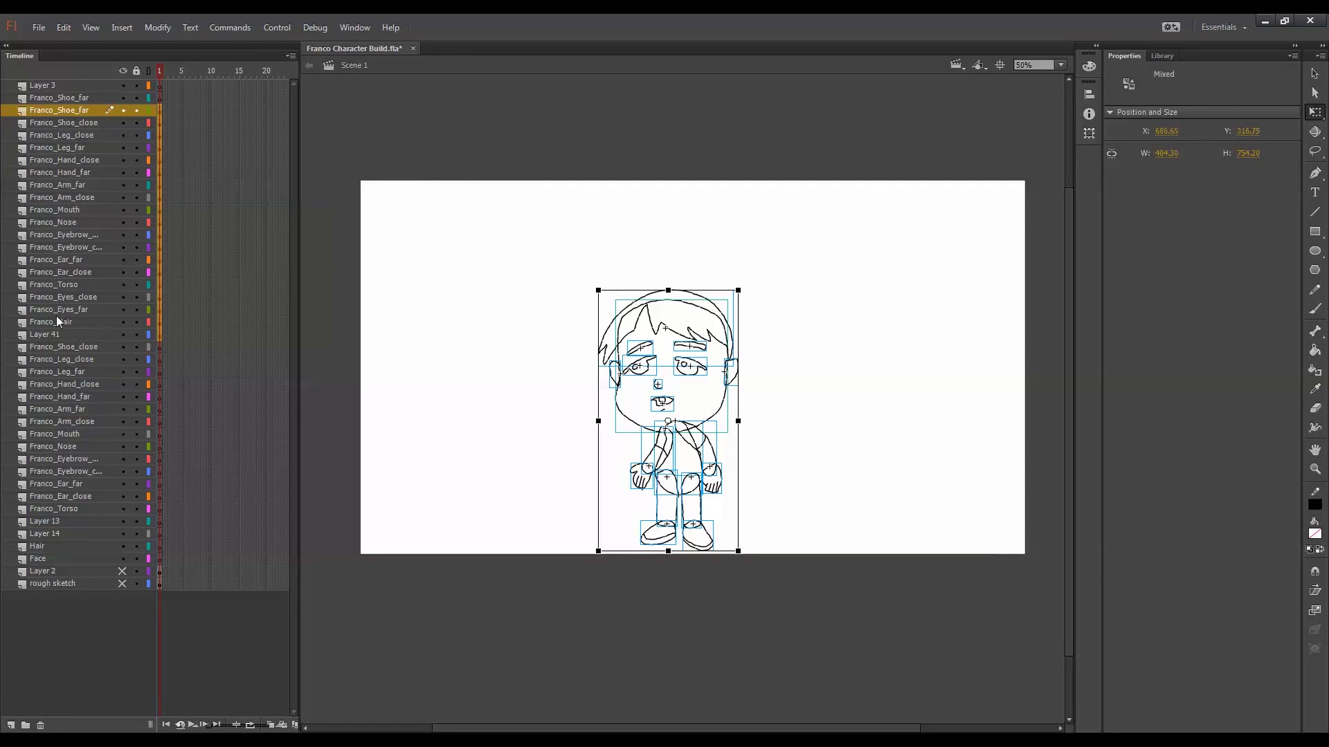
Convert the face outline group on Layer 41 into a graphic symbol named Franco_Face
{"action": "left_click", "coordinate": [158, 336]}
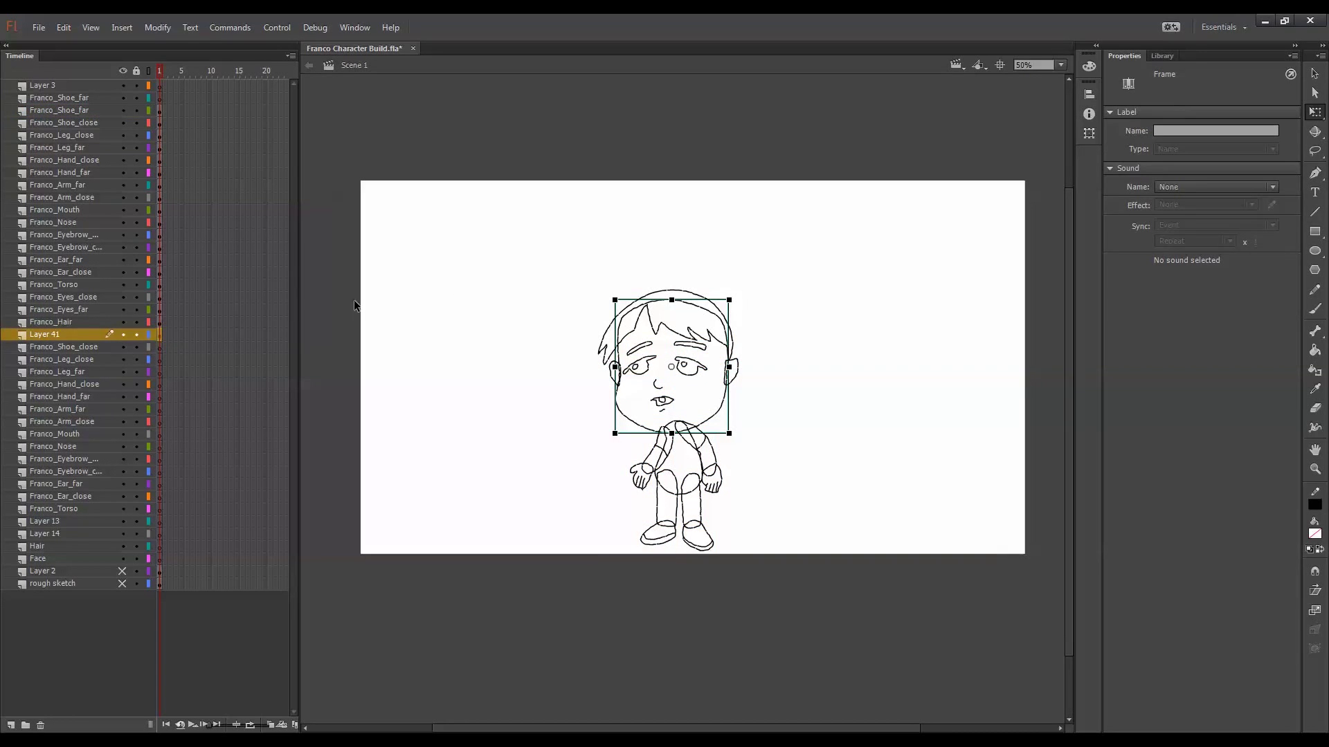
{"action": "left_click", "coordinate": [627, 422]}
{"action": "double_click", "coordinate": [629, 422]}
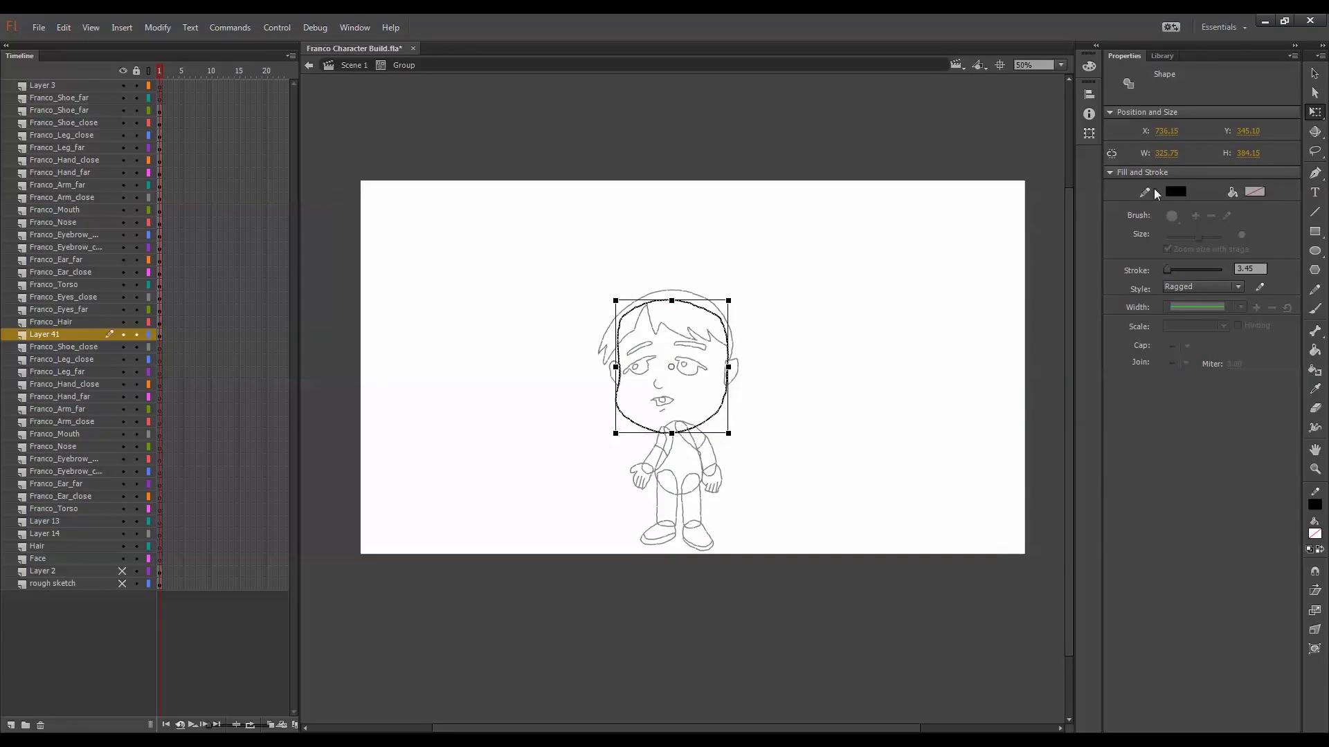
{"action": "double_click", "coordinate": [802, 336]}
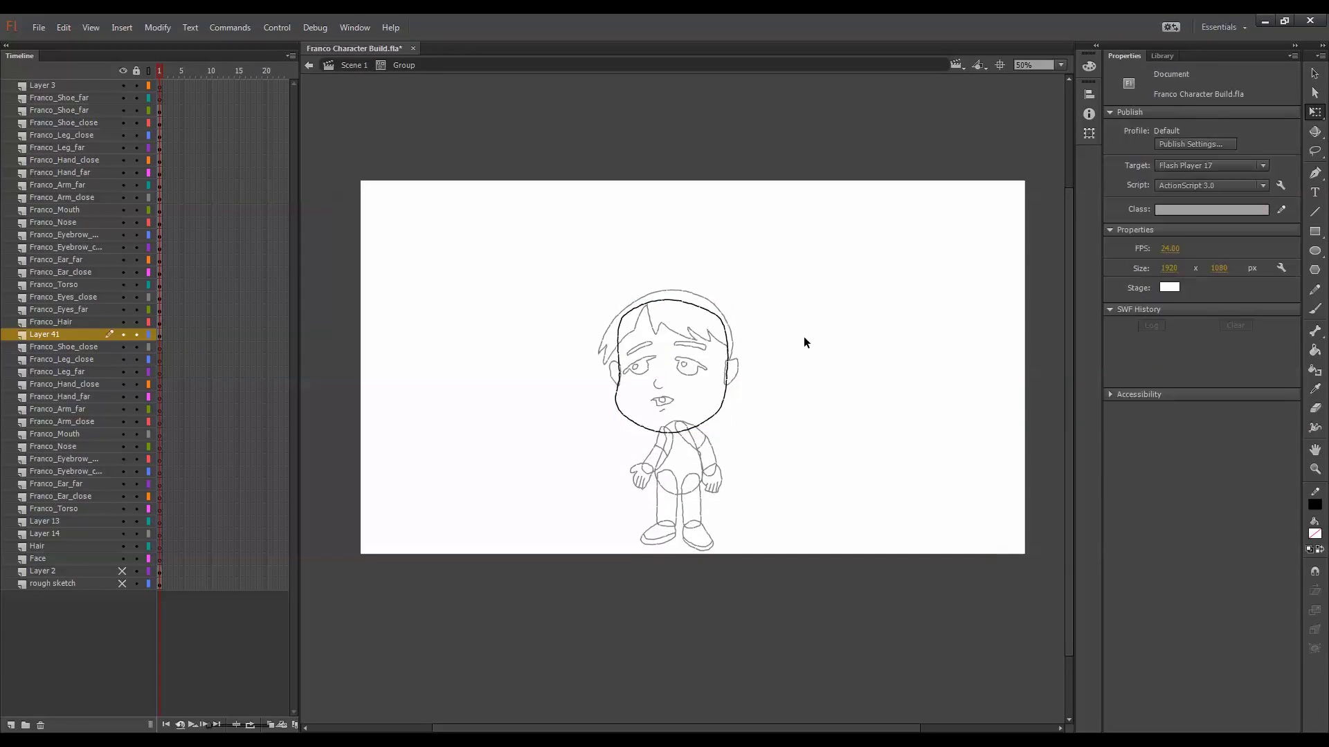
{"action": "key", "text": "F8"}
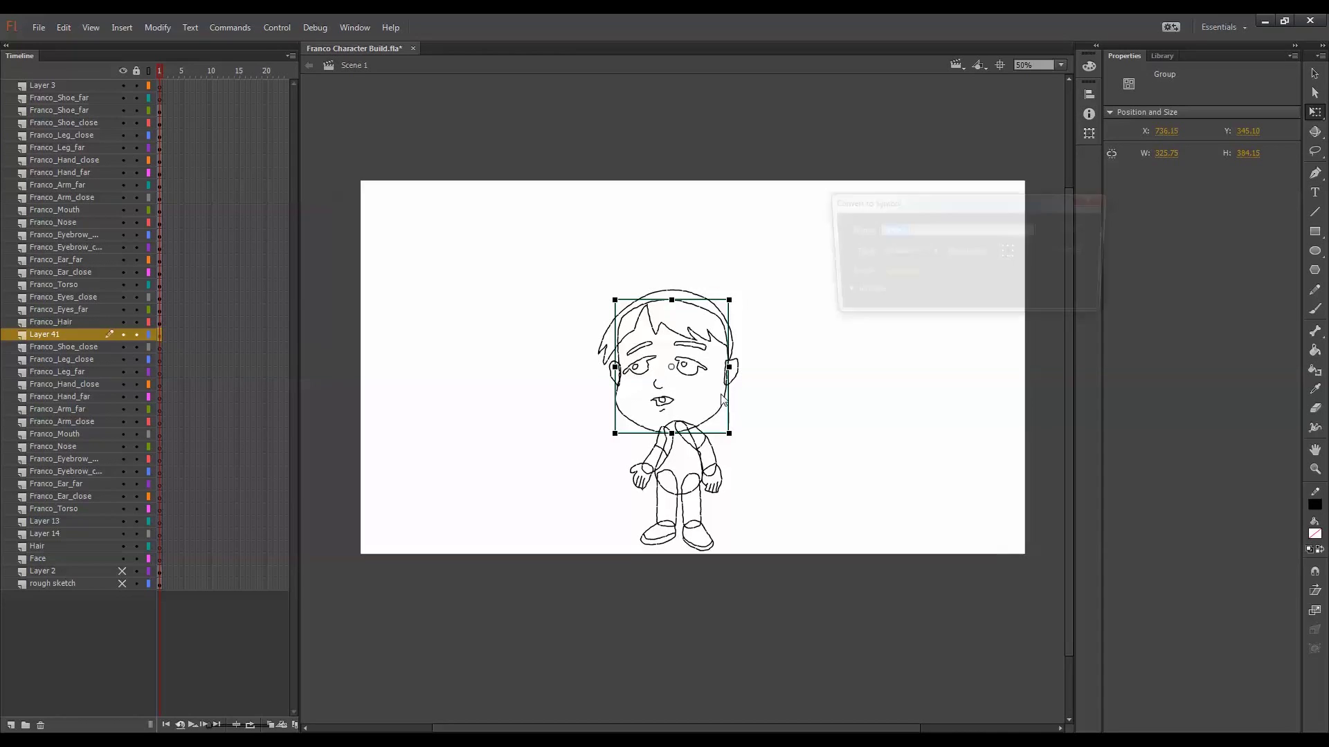
{"action": "type", "text": "Franco_F"}
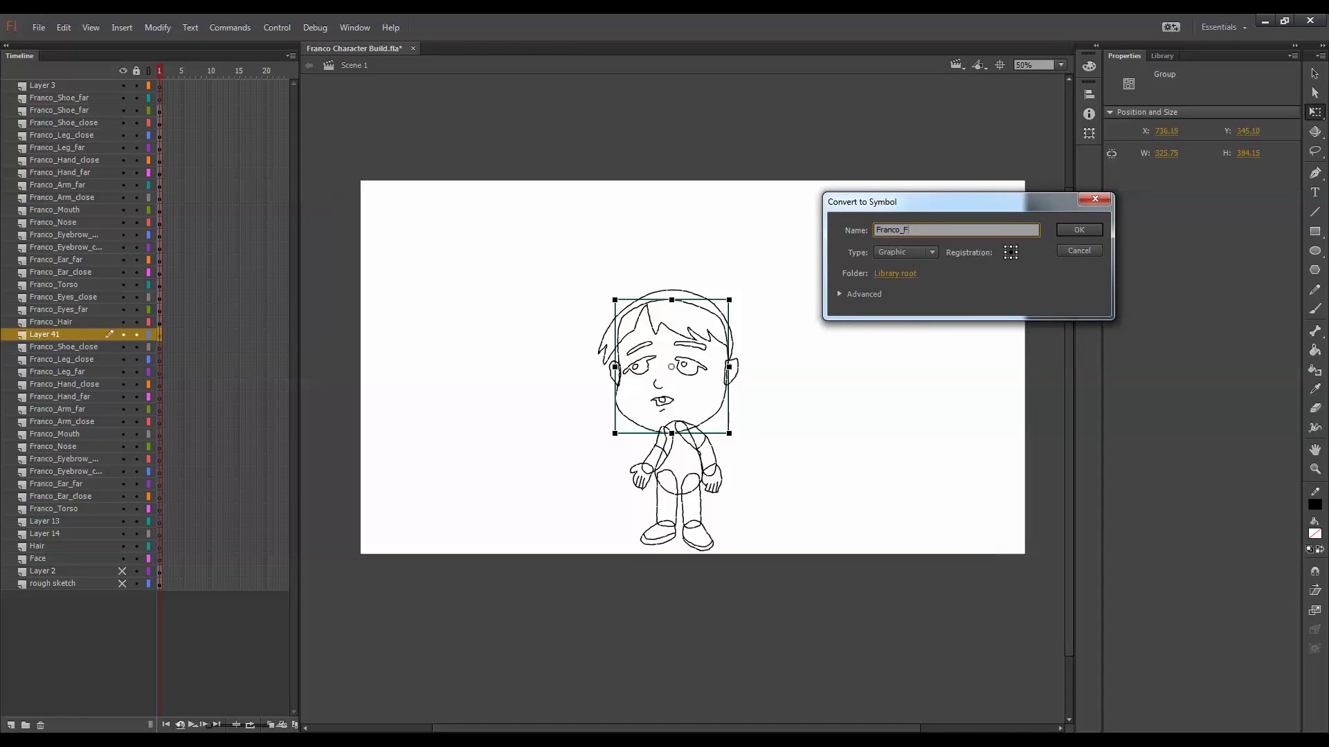
{"action": "type", "text": "ace"}
{"action": "key", "text": "Return"}
{"action": "left_click", "coordinate": [773, 385]}
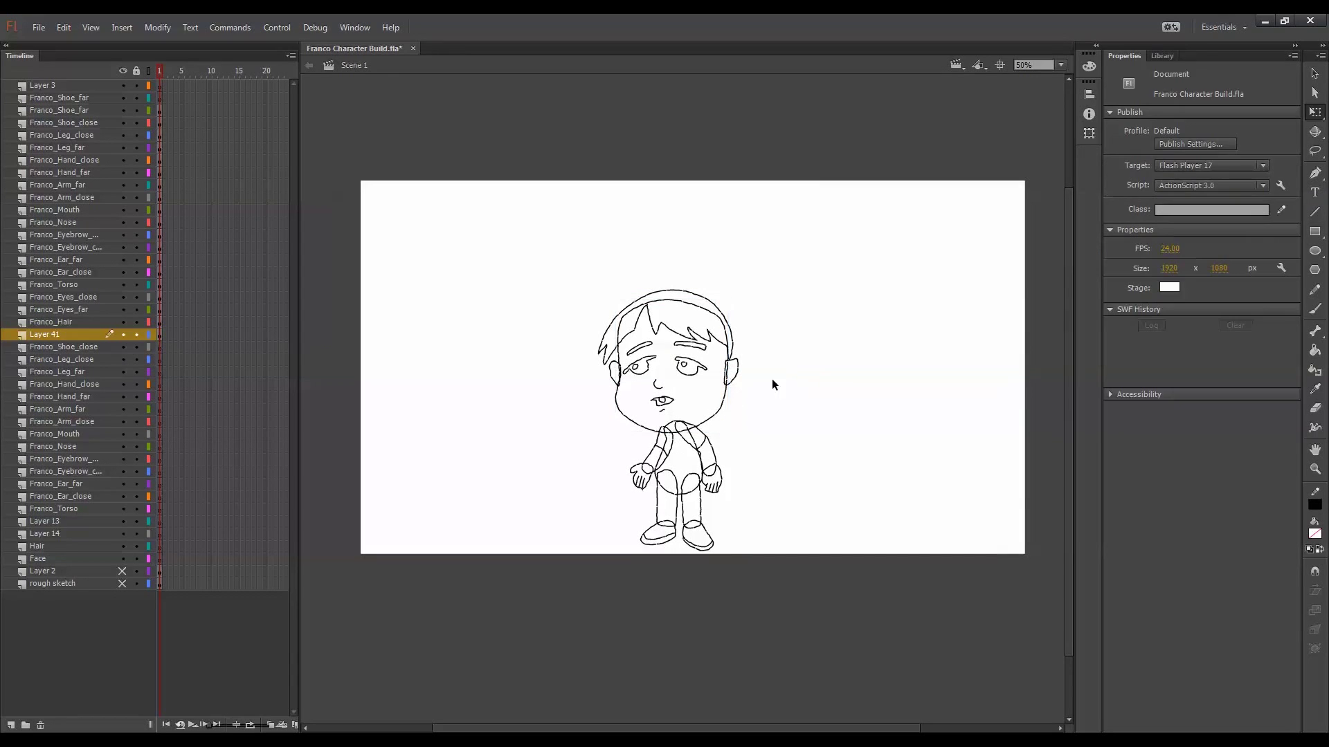
Distribute the face symbol to its own layer and delete the leftover layers from Layer 41 down to Face
{"action": "left_click", "coordinate": [725, 401]}
{"action": "key", "text": "ctrl+shift+d"}
{"action": "left_click_drag", "start_coordinate": [101, 347], "coordinate": [90, 332]}
{"action": "left_click", "coordinate": [87, 348]}
{"action": "left_click", "coordinate": [87, 571], "text": "shift"}
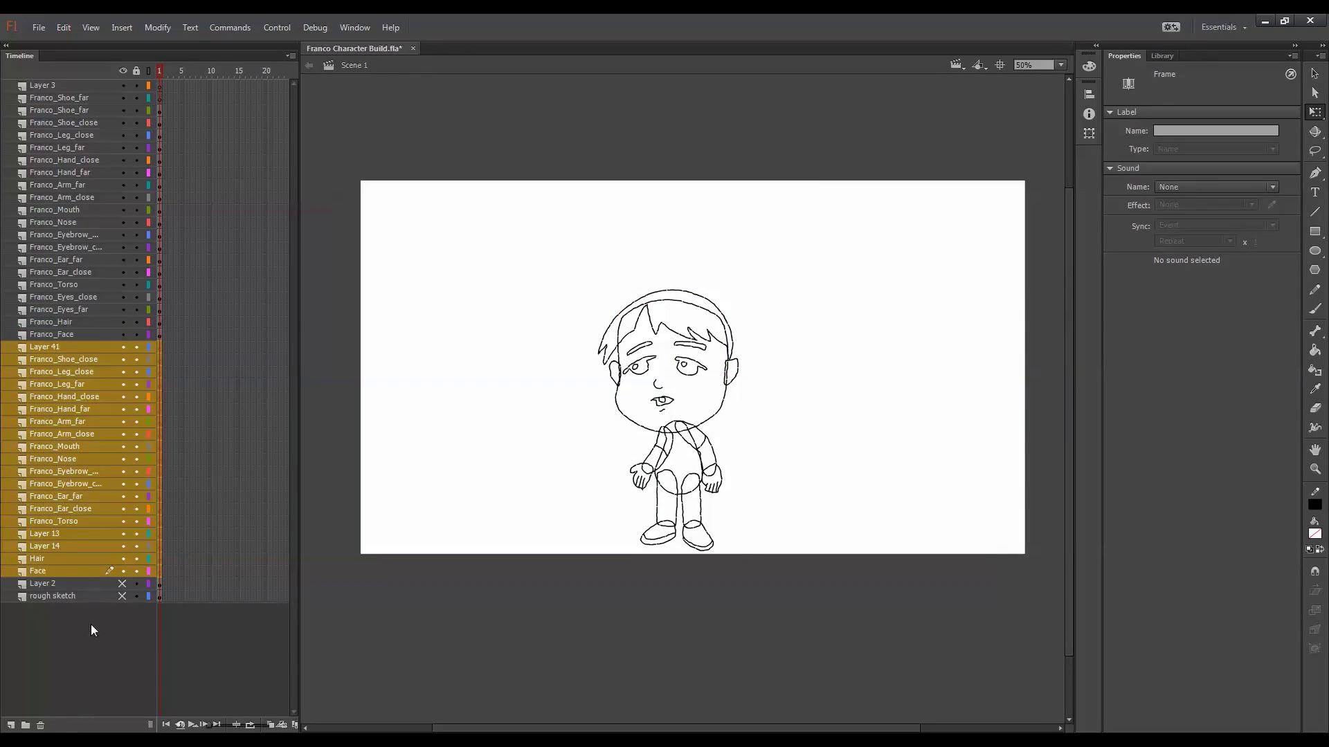
{"action": "left_click", "coordinate": [41, 726]}
Move the whole character up on the stage and convert it into a graphic symbol named Franco_34_Front
{"action": "left_click_drag", "start_coordinate": [855, 236], "coordinate": [404, 644]}
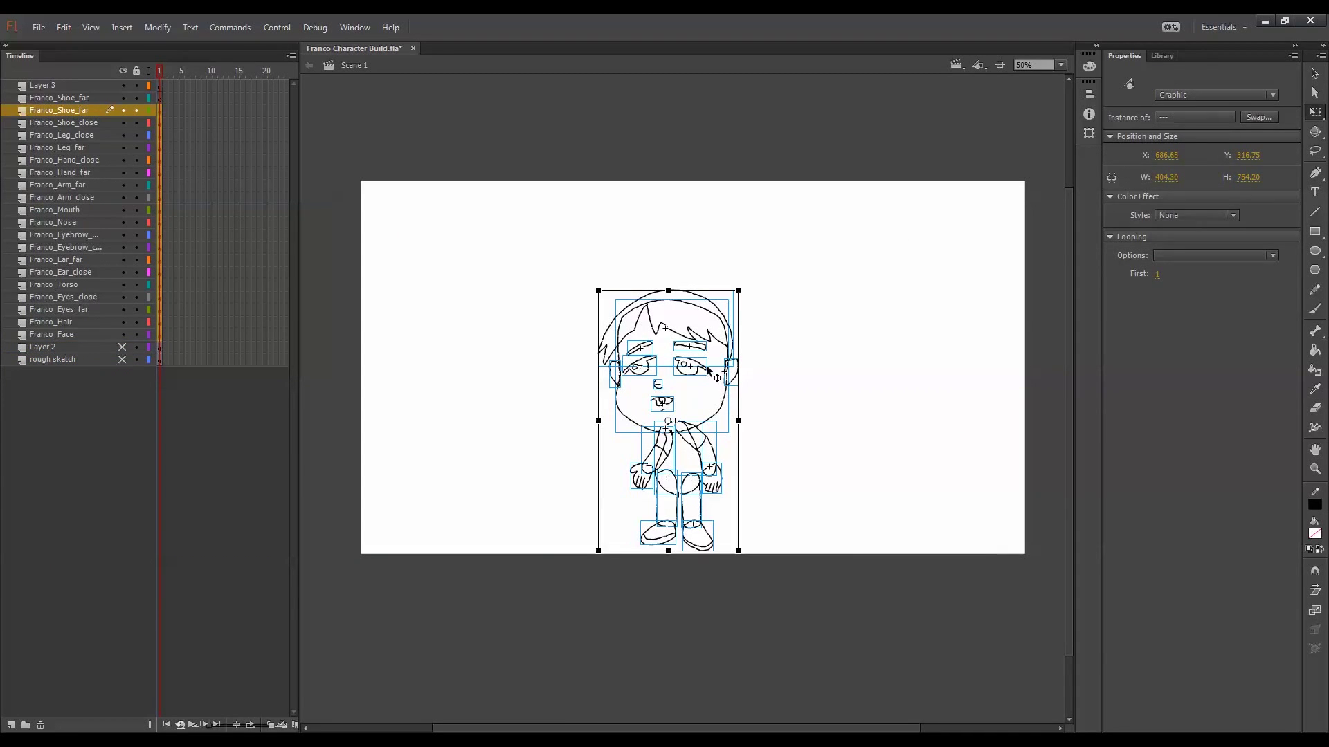
{"action": "left_click_drag", "start_coordinate": [717, 377], "coordinate": [721, 323]}
{"action": "key", "text": "F8"}
{"action": "type", "text": "Fra"}
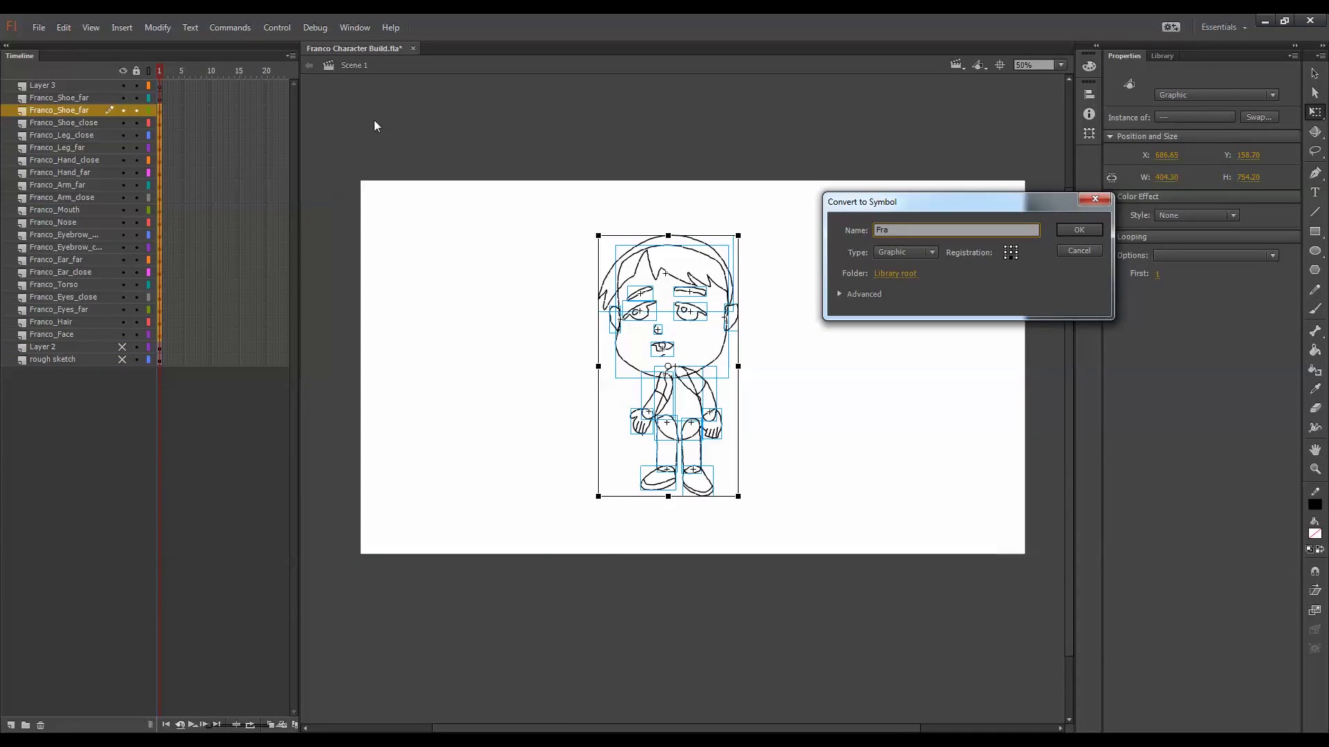
{"action": "type", "text": "nco_34_Front"}
{"action": "left_click", "coordinate": [1083, 231]}
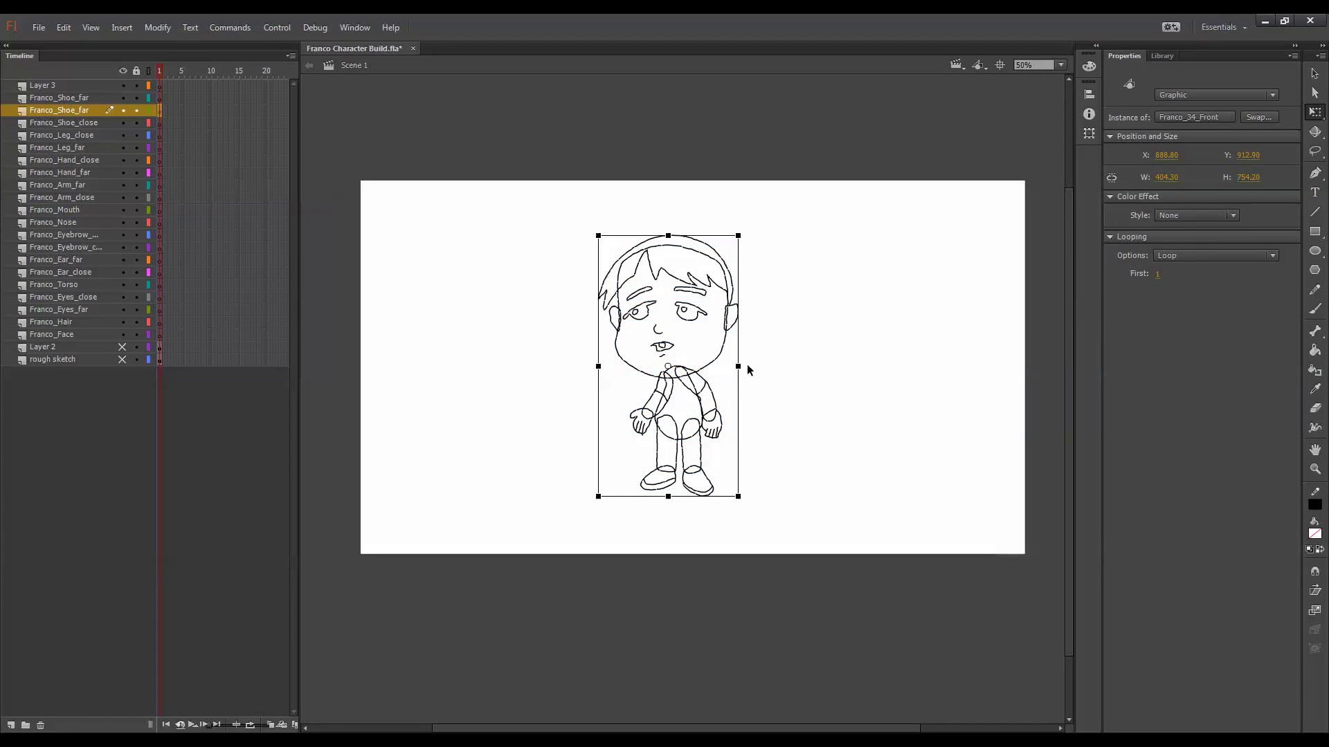
Set the looping option of the Franco_34_Front instance to Play Once
{"action": "left_click", "coordinate": [1178, 255]}
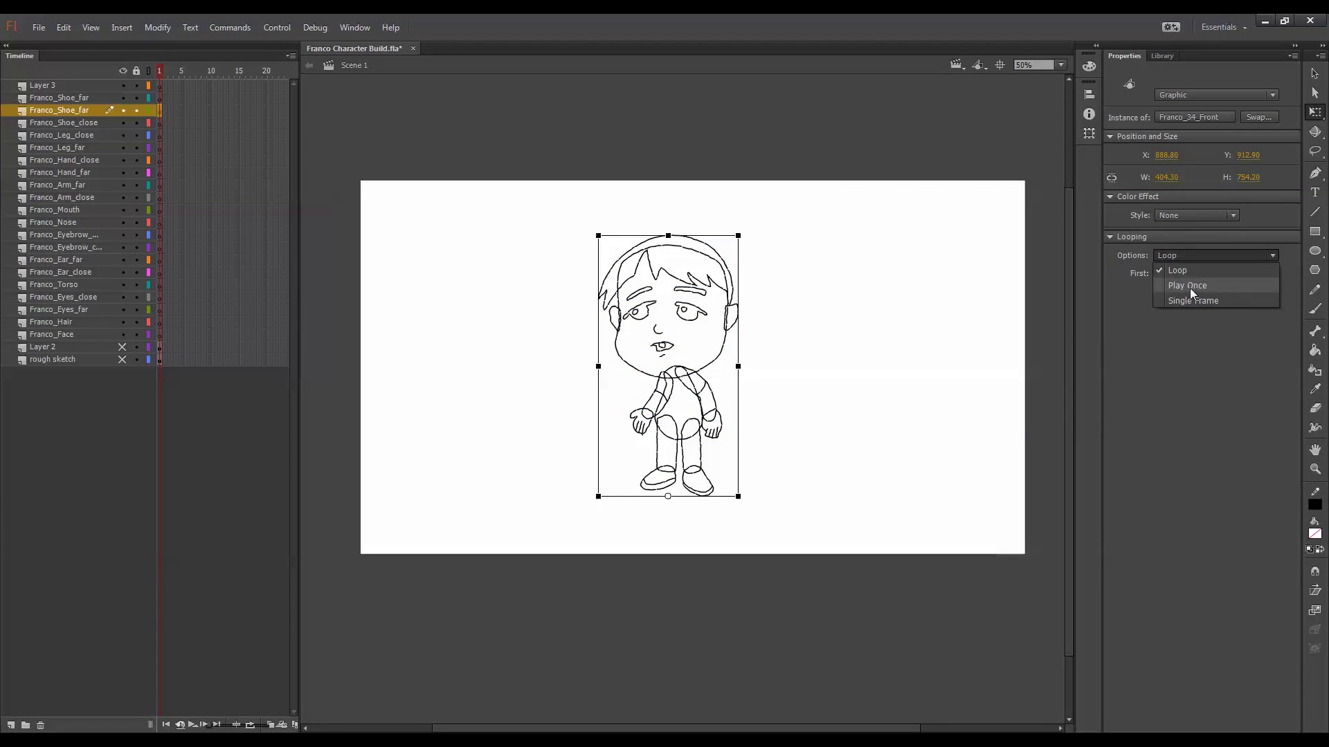
{"action": "left_click", "coordinate": [1191, 285]}
{"action": "left_click", "coordinate": [801, 354]}
{"action": "left_click", "coordinate": [732, 343]}
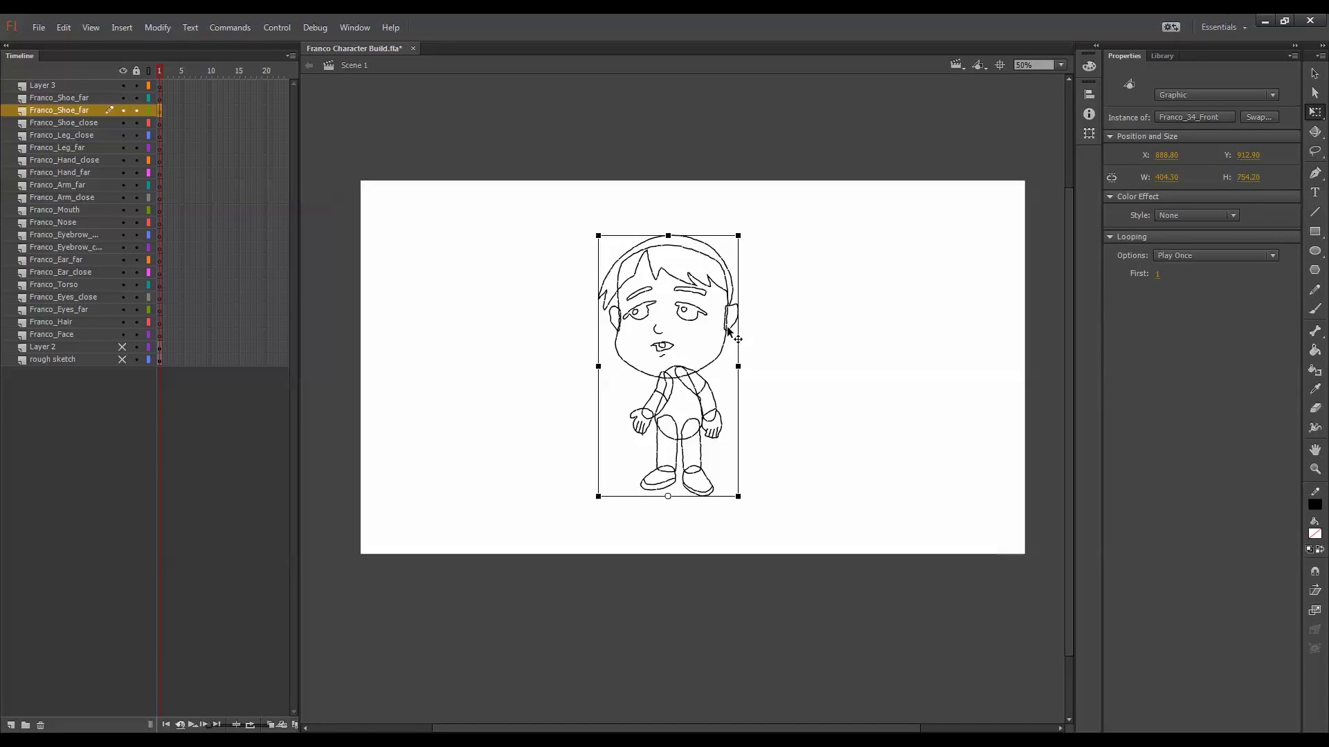
Distribute Franco_34_Front to its own layer and delete the emptied layers from Layer 3 down to Franco_Face
{"action": "key", "text": "ctrl+shift+d"}
{"action": "left_click_drag", "start_coordinate": [96, 123], "coordinate": [90, 80]}
{"action": "left_click", "coordinate": [90, 97]}
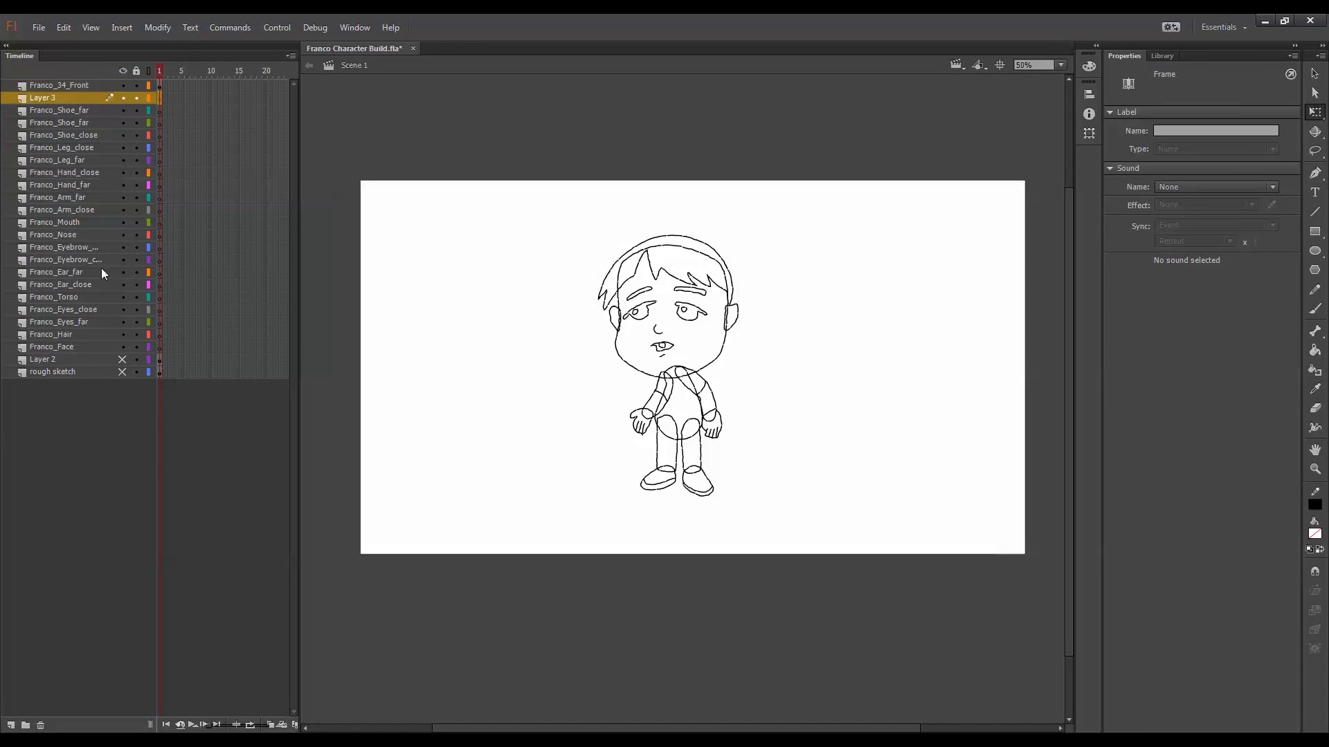
{"action": "left_click", "coordinate": [85, 348], "text": "shift"}
{"action": "left_click", "coordinate": [41, 726]}
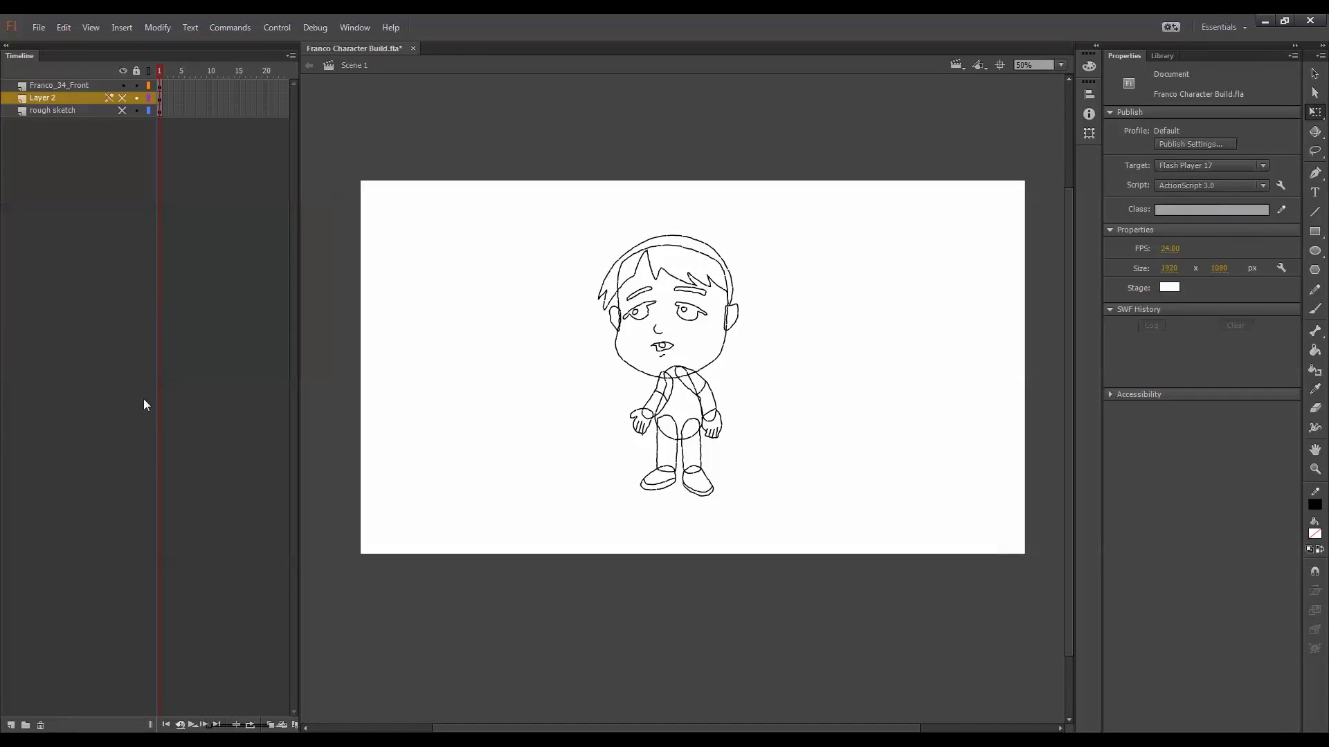
Show the two blue sketch layers, copy their first frames, and hide both layers again
{"action": "left_click", "coordinate": [122, 110]}
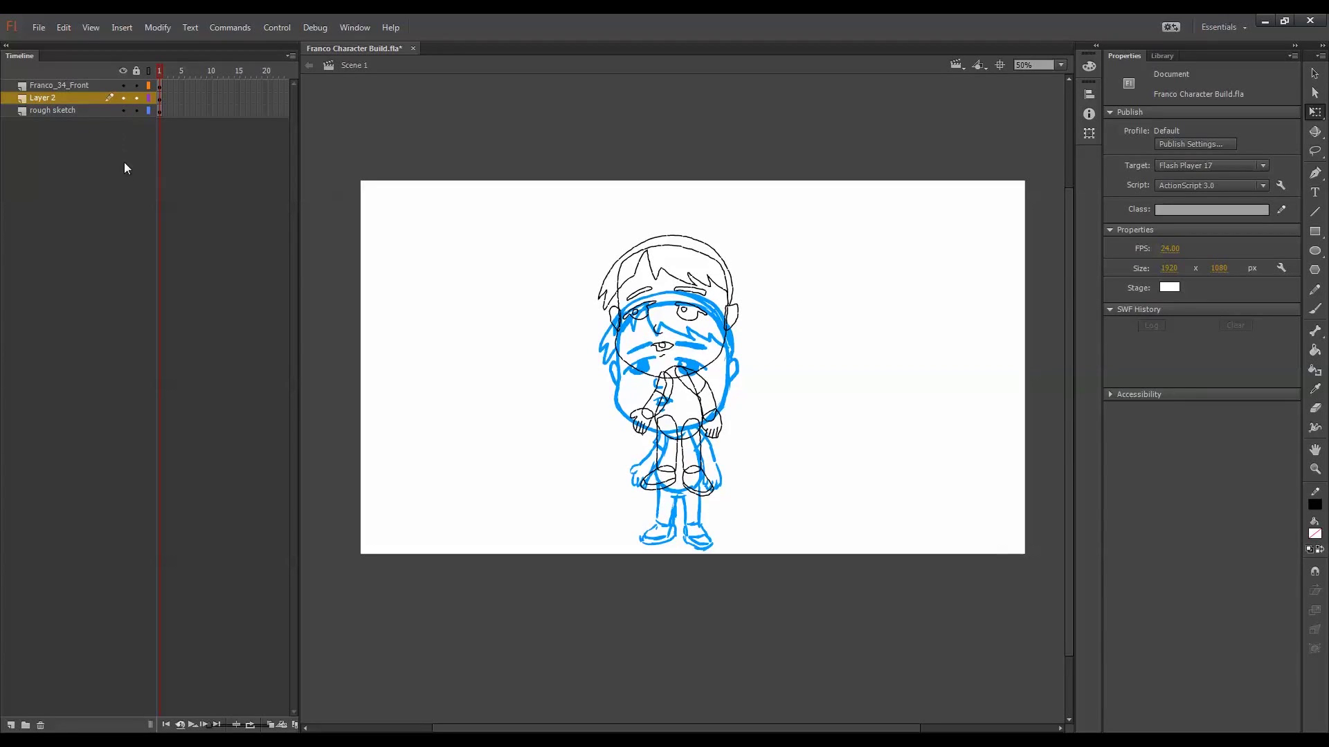
{"action": "left_click", "coordinate": [160, 109]}
{"action": "right_click", "coordinate": [160, 110]}
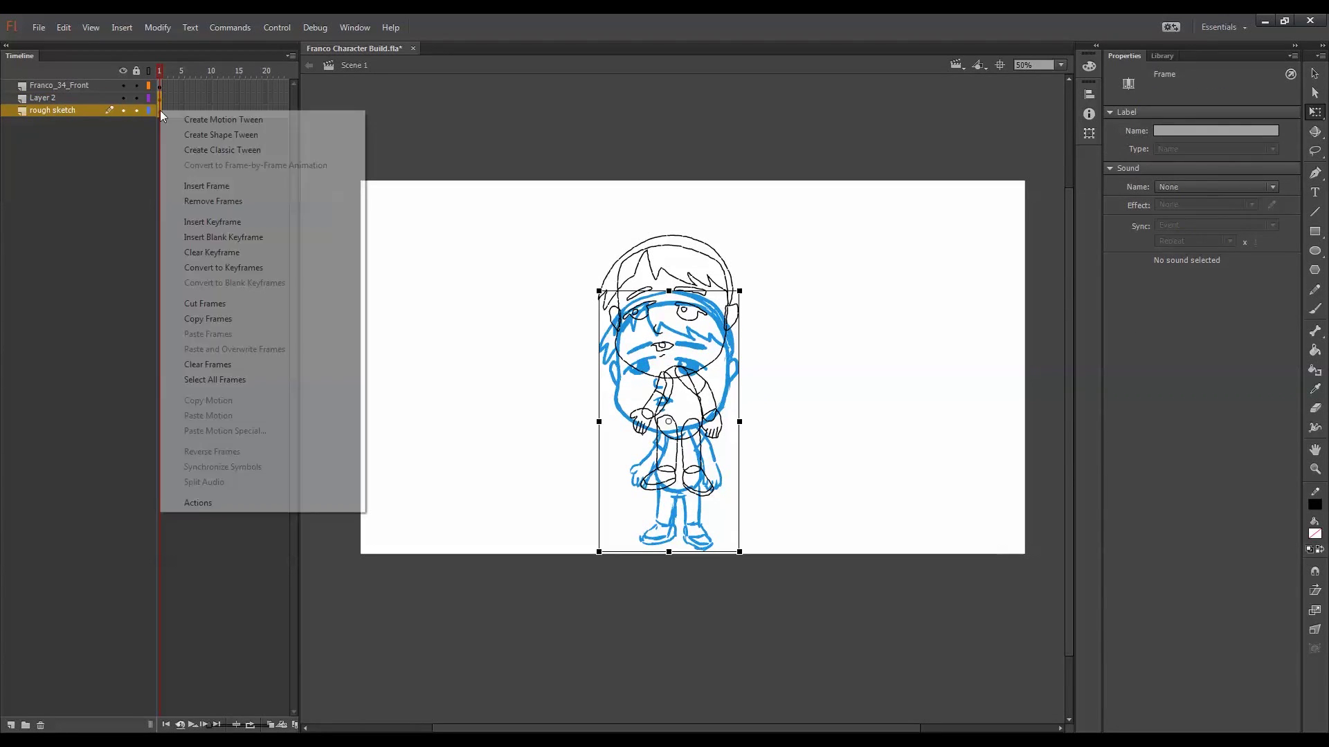
{"action": "left_click", "coordinate": [207, 319]}
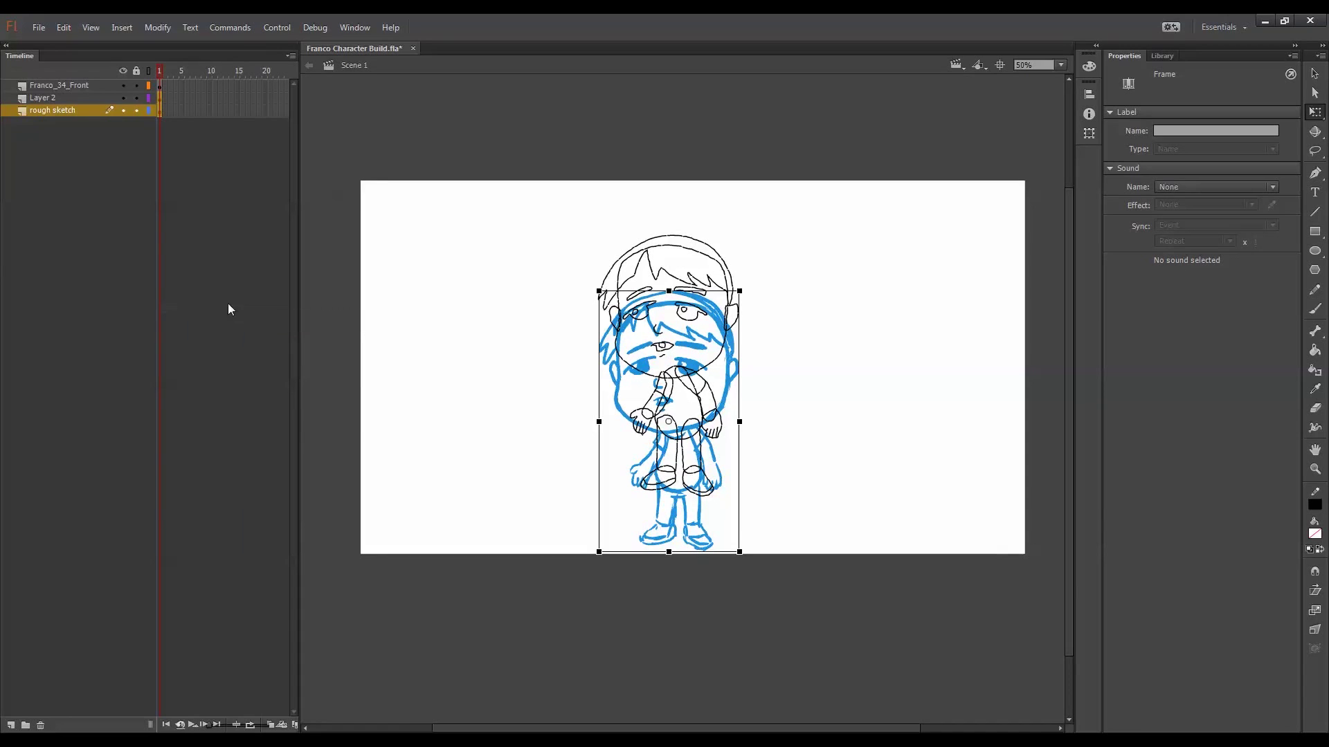
{"action": "left_click_drag", "start_coordinate": [124, 110], "coordinate": [126, 95]}
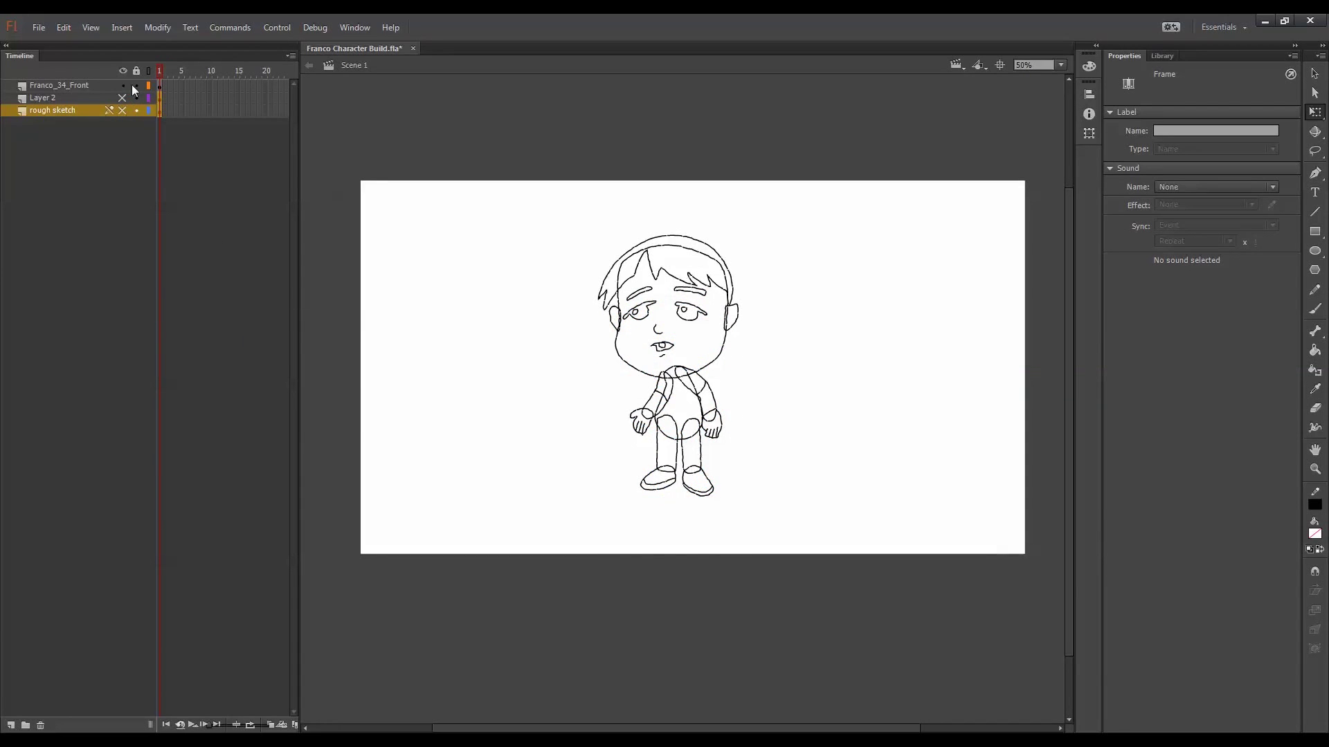
Paste the copied sketch frames onto a new layer inside Franco_34_Front and align the sketch over the character
{"action": "double_click", "coordinate": [731, 285]}
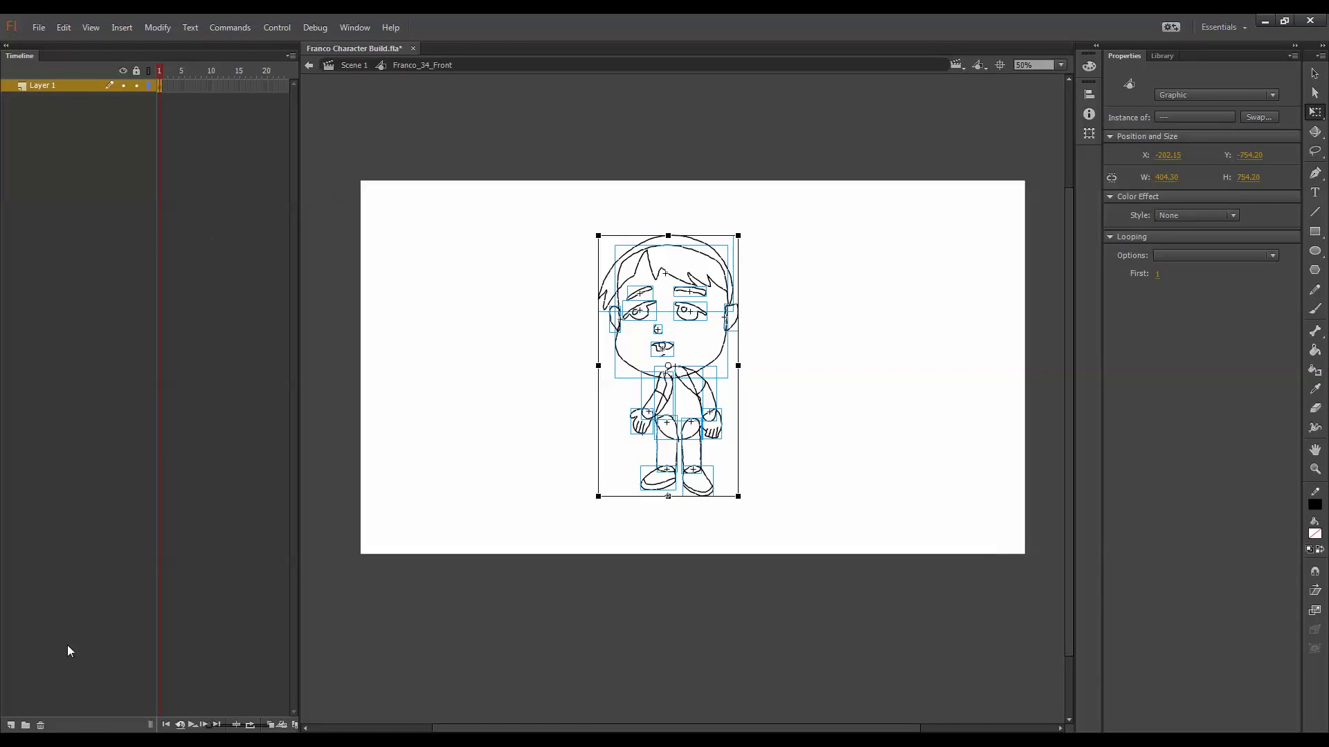
{"action": "left_click", "coordinate": [11, 725]}
{"action": "right_click", "coordinate": [160, 86]}
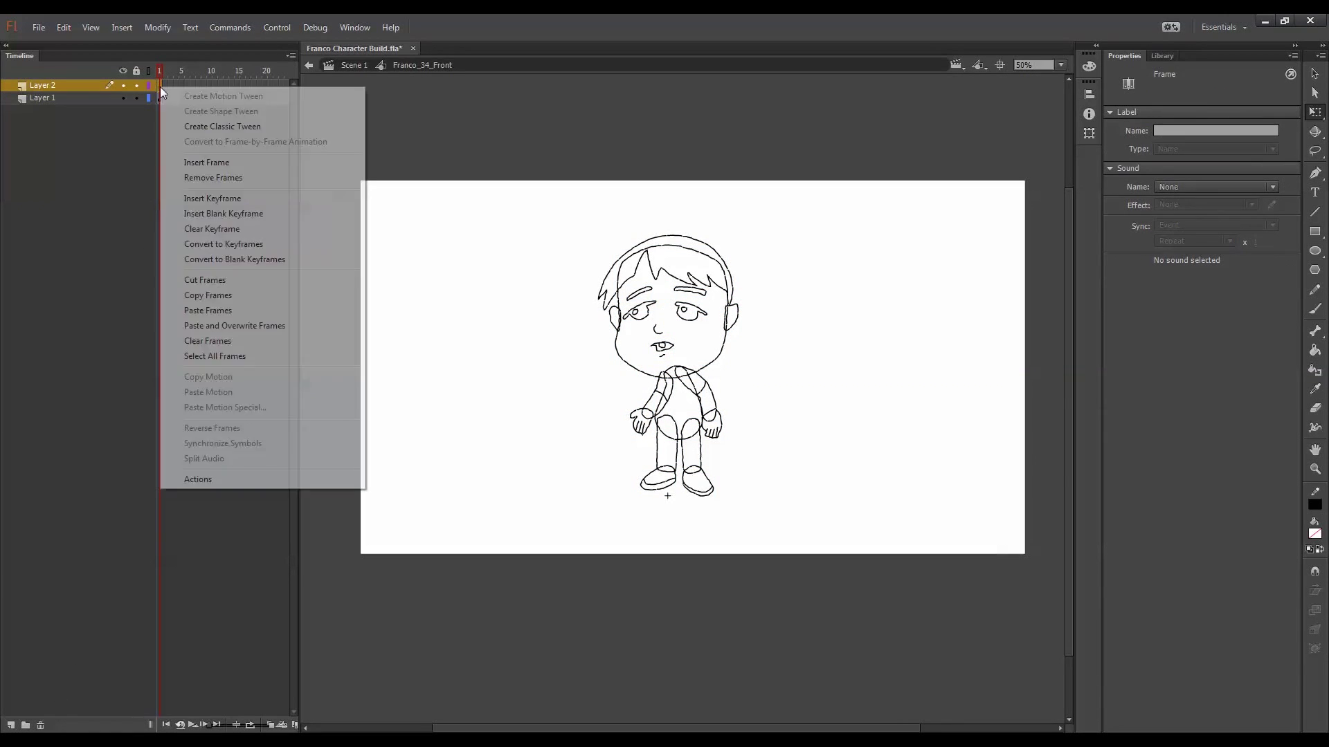
{"action": "left_click", "coordinate": [226, 310]}
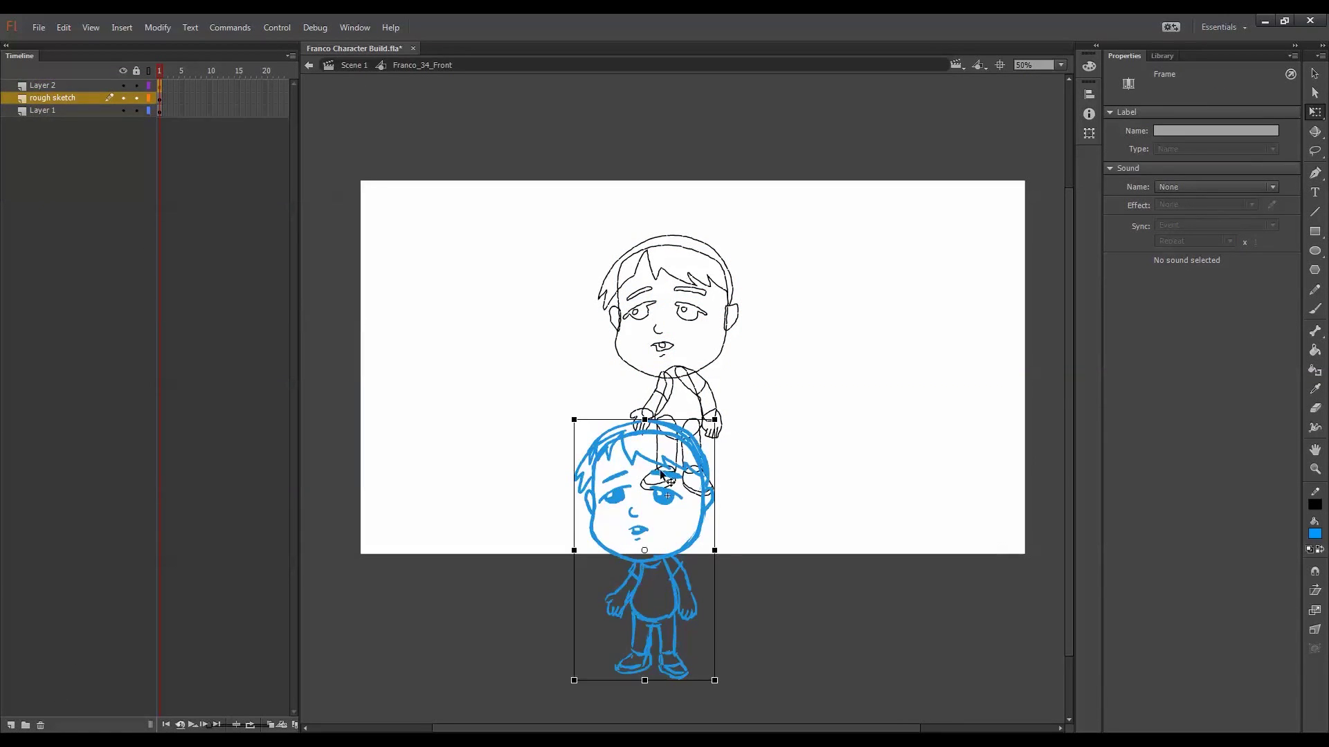
{"action": "mouse_move", "coordinate": [703, 534]}
{"action": "left_mouse_down"}
{"action": "mouse_move", "coordinate": [725, 464]}
{"action": "mouse_move", "coordinate": [728, 351]}
{"action": "left_mouse_up"}
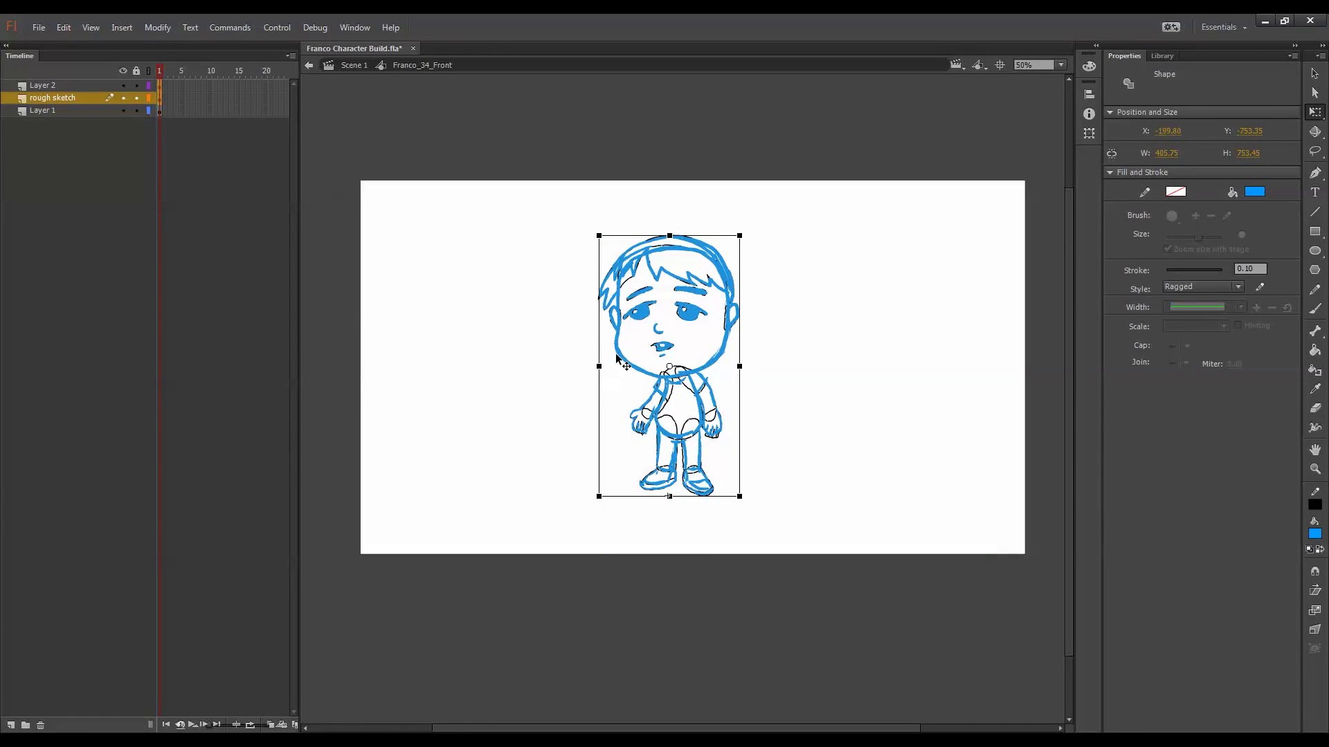
Rename Layer 2 as "hair rough" and turn both the hair rough and rough sketch layers into guide layers
{"action": "double_click", "coordinate": [79, 86]}
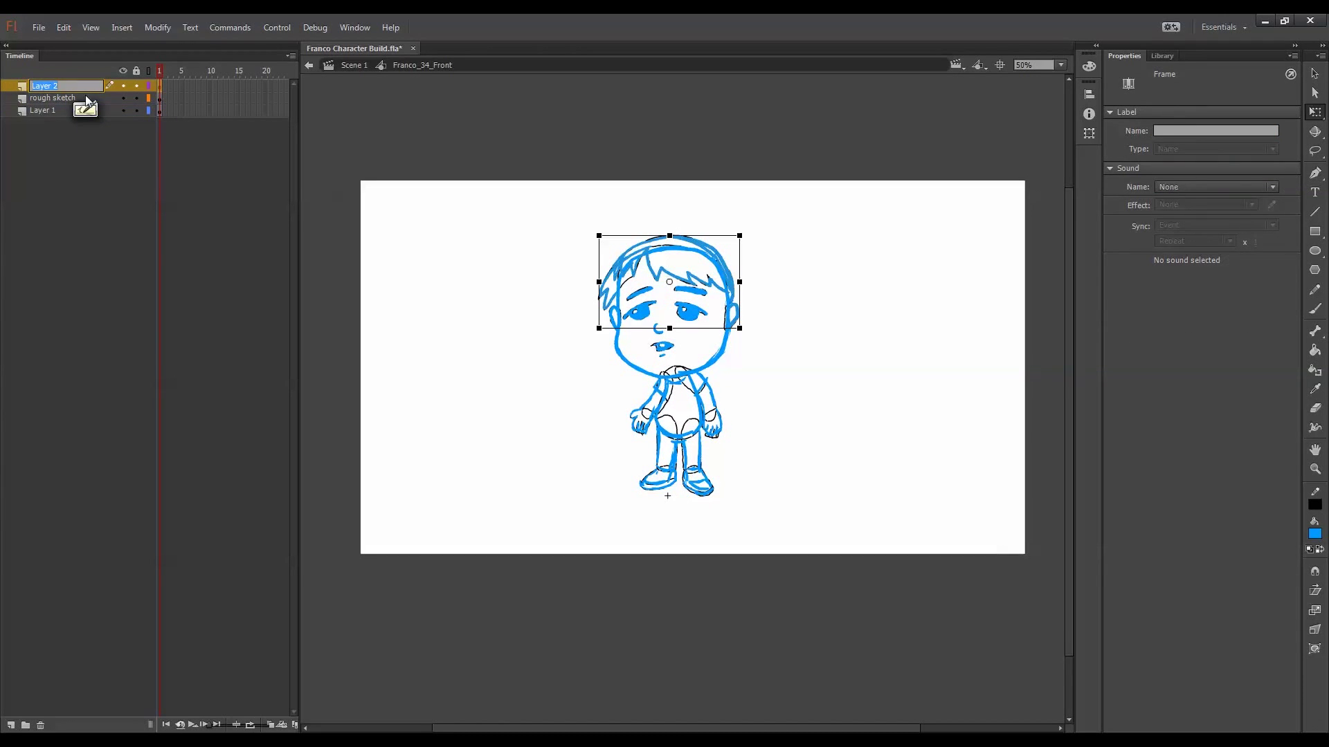
{"action": "type", "text": "hair rough"}
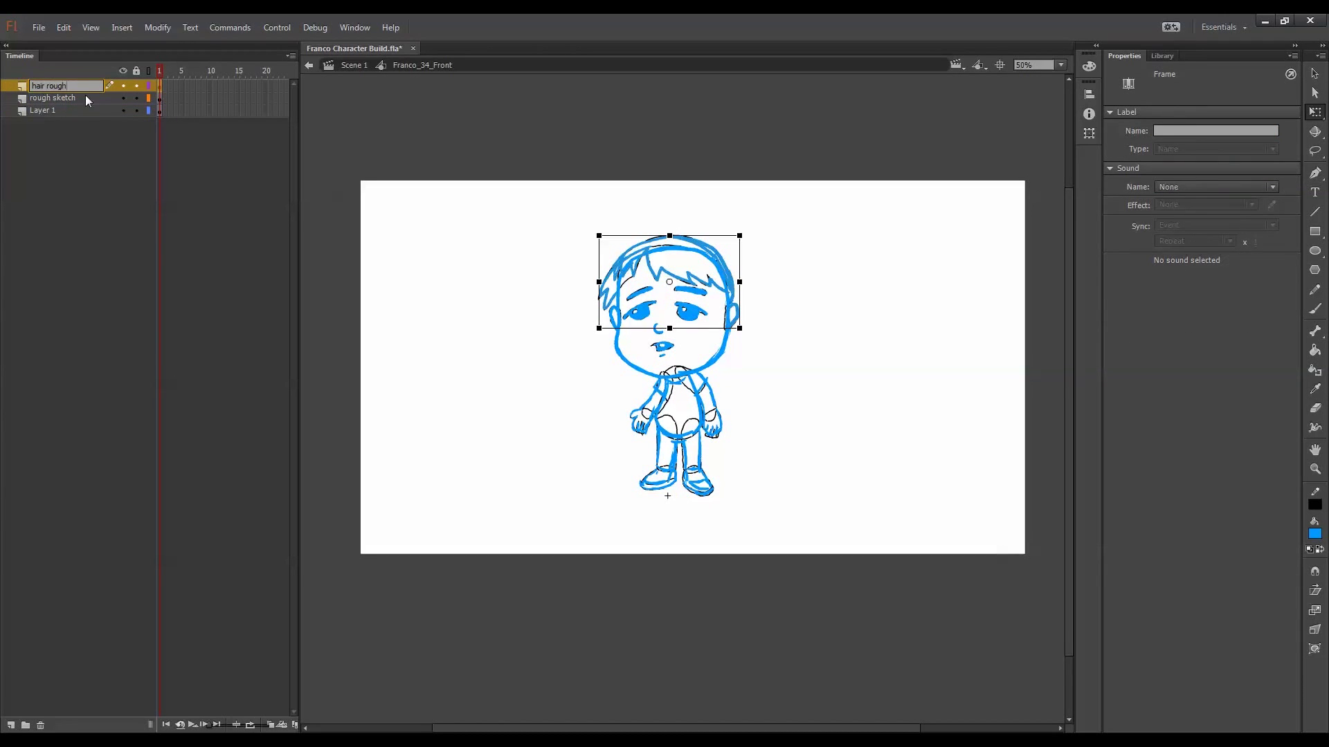
{"action": "key", "text": "Return"}
{"action": "right_click", "coordinate": [87, 86]}
{"action": "left_click", "coordinate": [134, 255]}
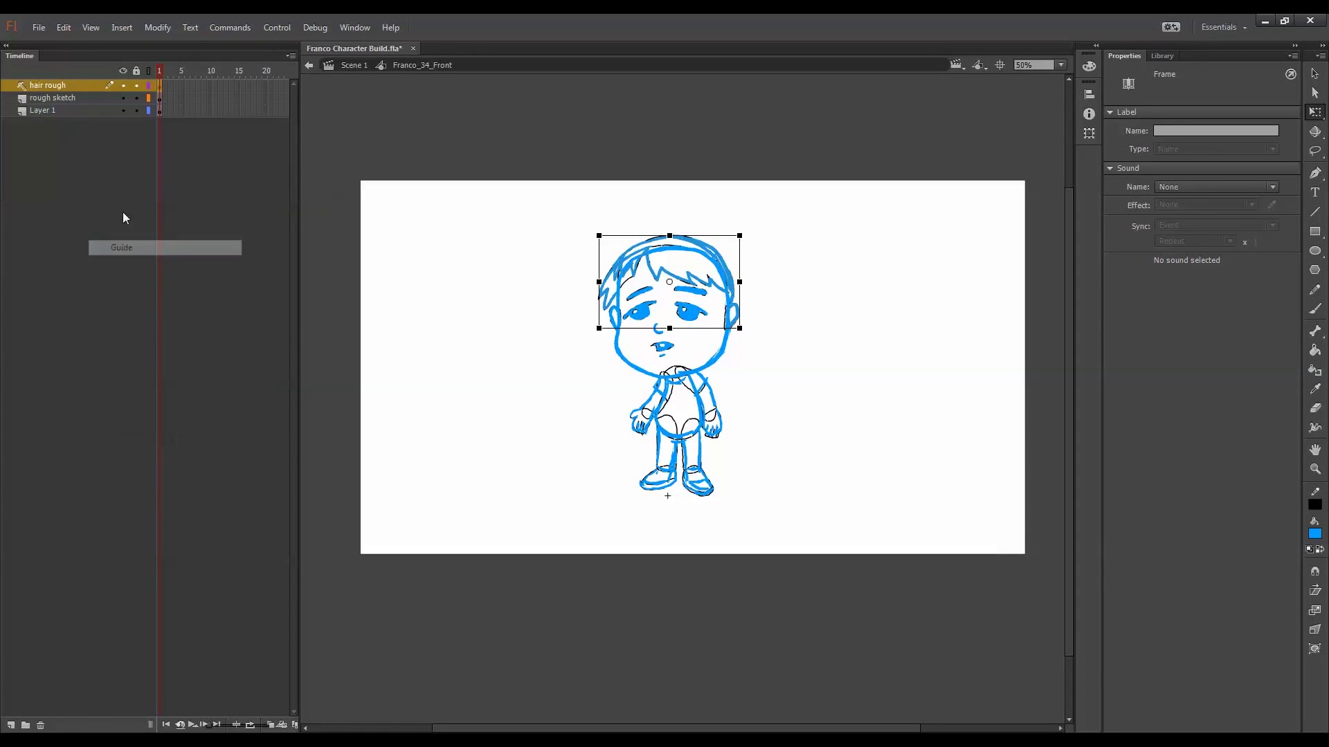
{"action": "right_click", "coordinate": [80, 97]}
{"action": "left_click", "coordinate": [117, 257]}
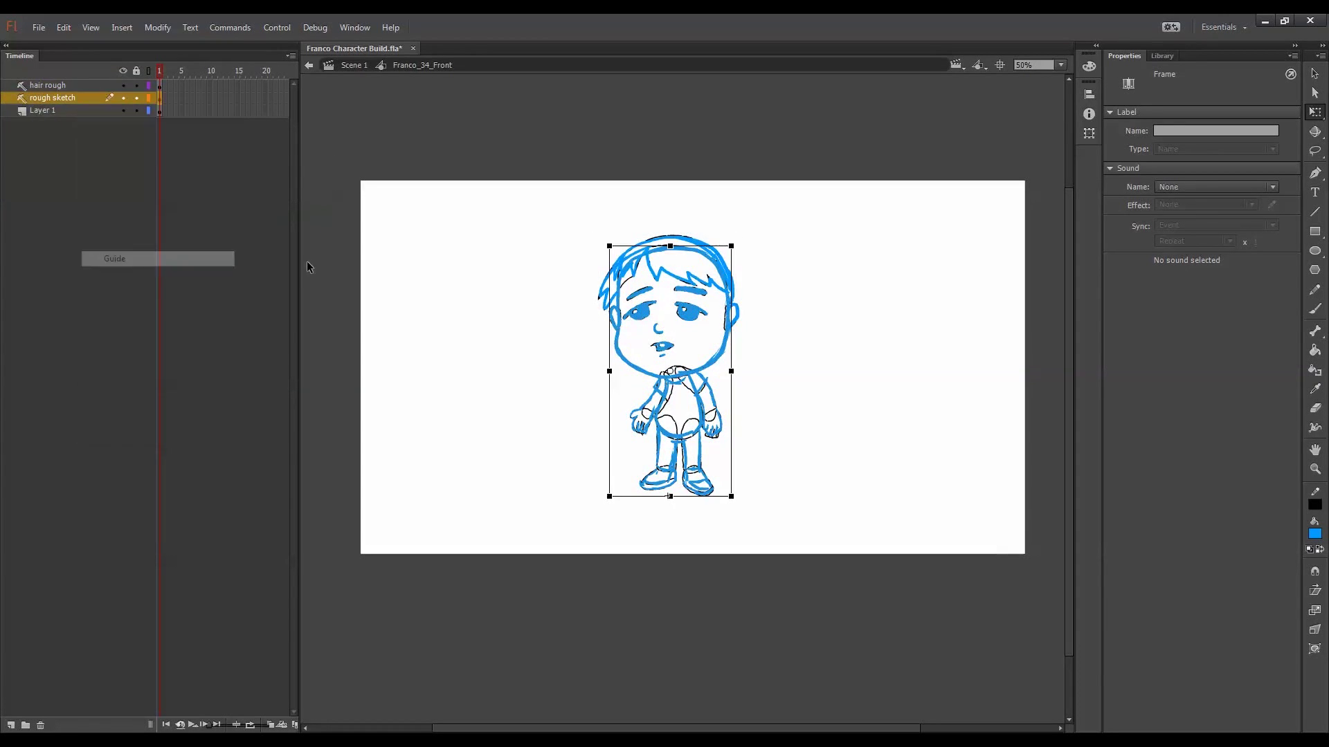
Return to the main scene and delete the hidden Layer 2 and rough sketch layers
{"action": "double_click", "coordinate": [514, 291]}
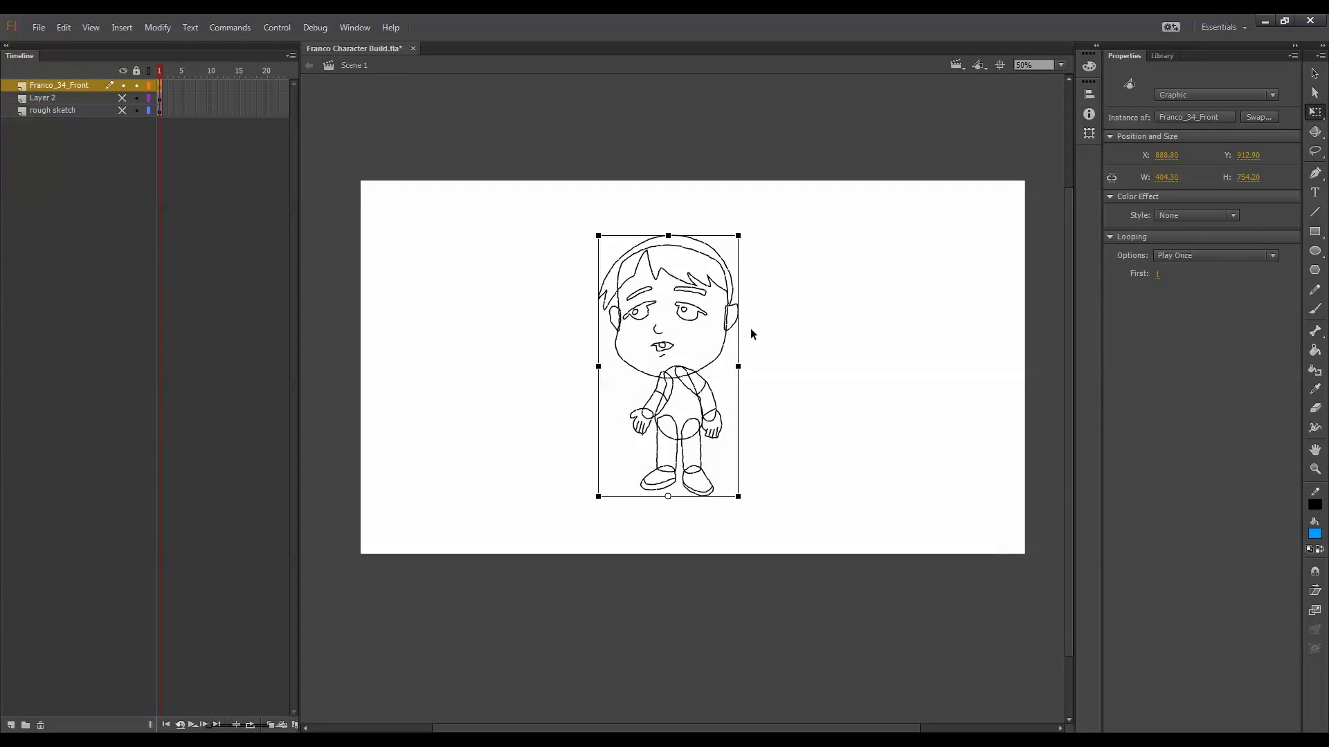
{"action": "left_click", "coordinate": [78, 100]}
{"action": "left_click", "coordinate": [80, 111], "text": "shift"}
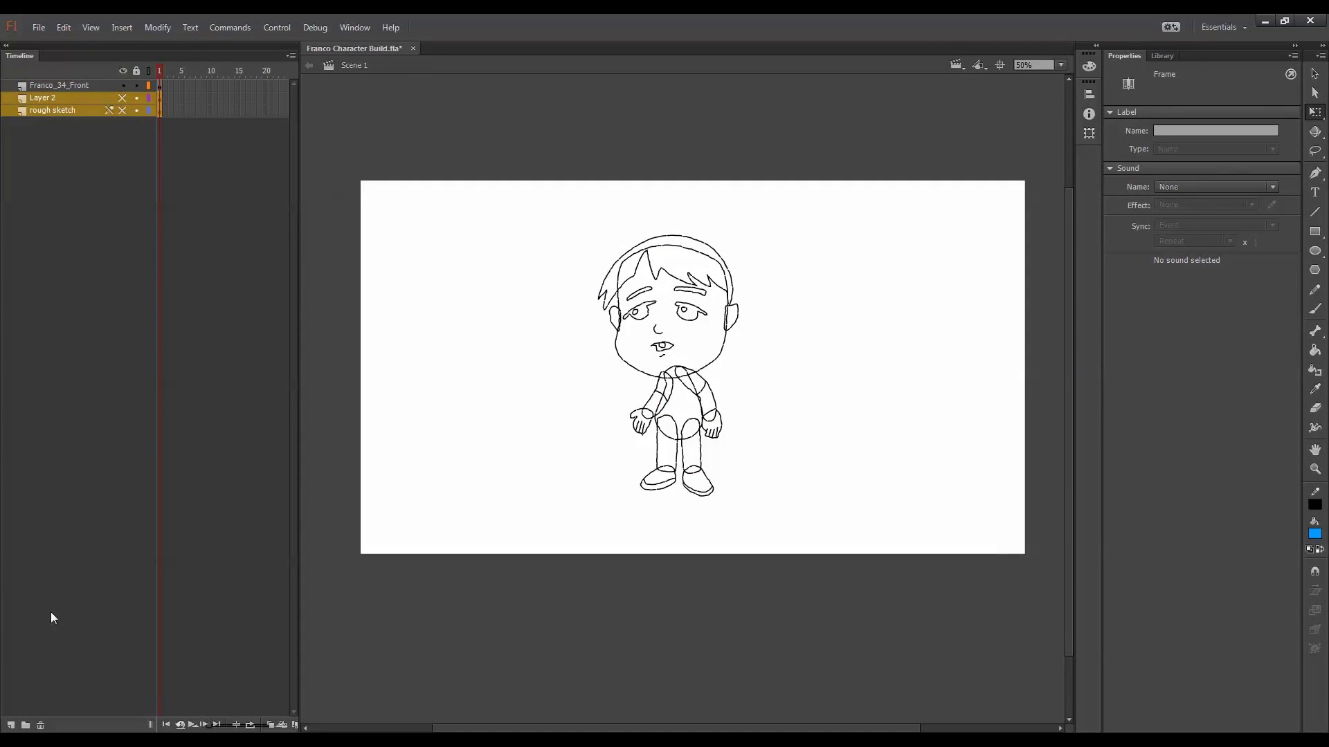
{"action": "left_click", "coordinate": [41, 726]}
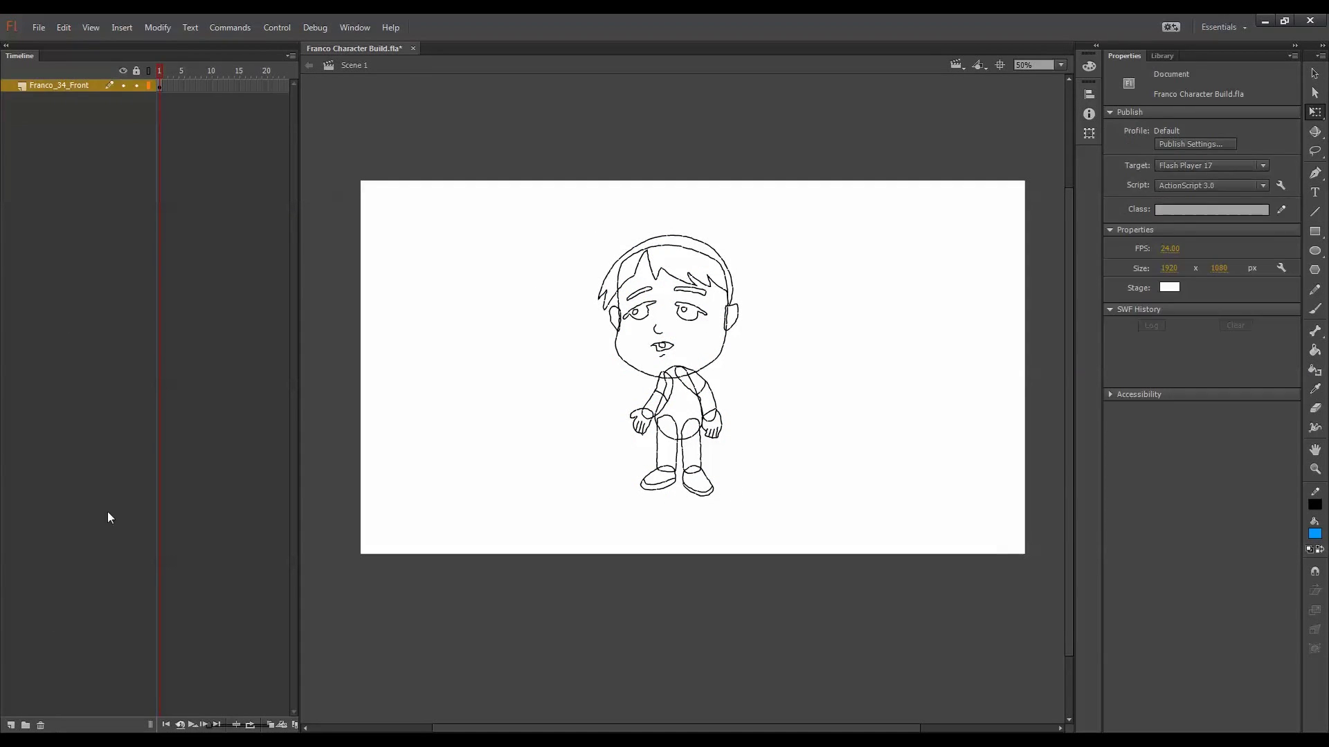
Extend the Franco_34_Front layer to about frame 20 and move the character toward the stage's left side
{"action": "left_click", "coordinate": [265, 86]}
{"action": "key", "text": "F5"}
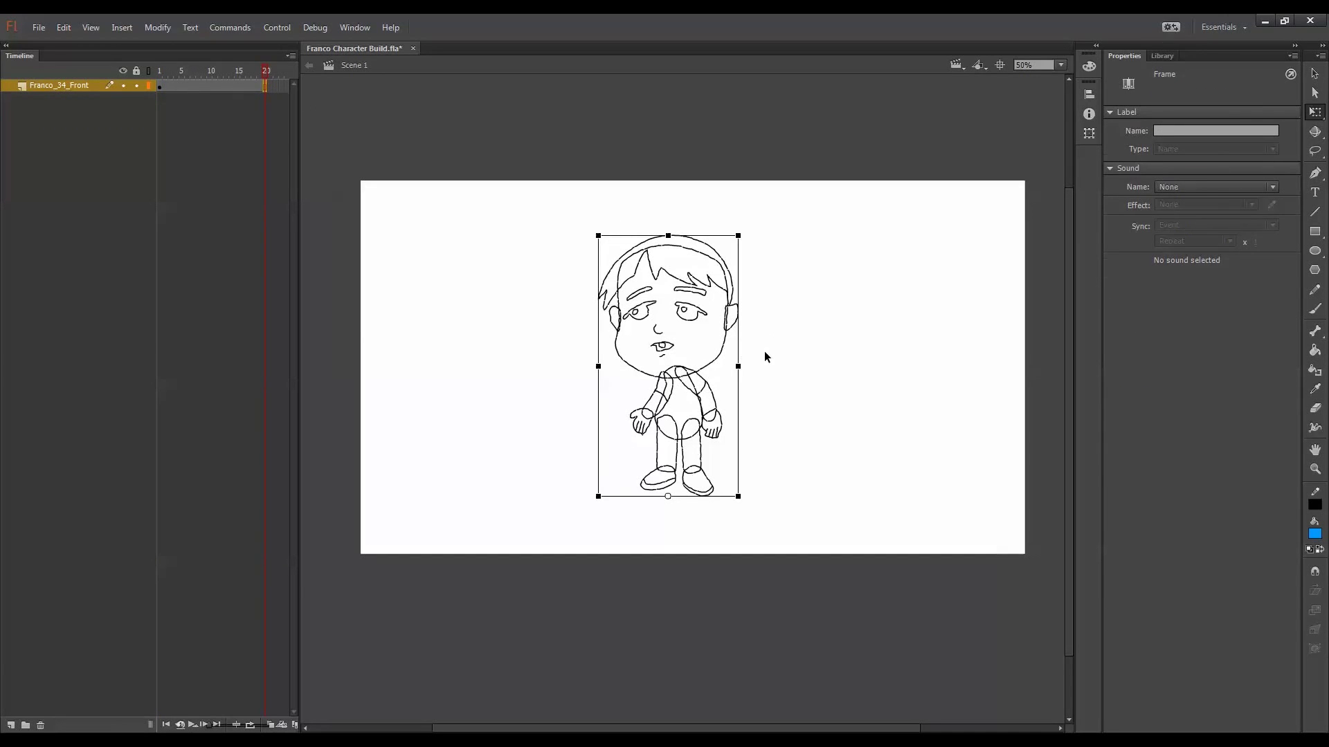
{"action": "left_click_drag", "start_coordinate": [709, 377], "coordinate": [533, 364]}
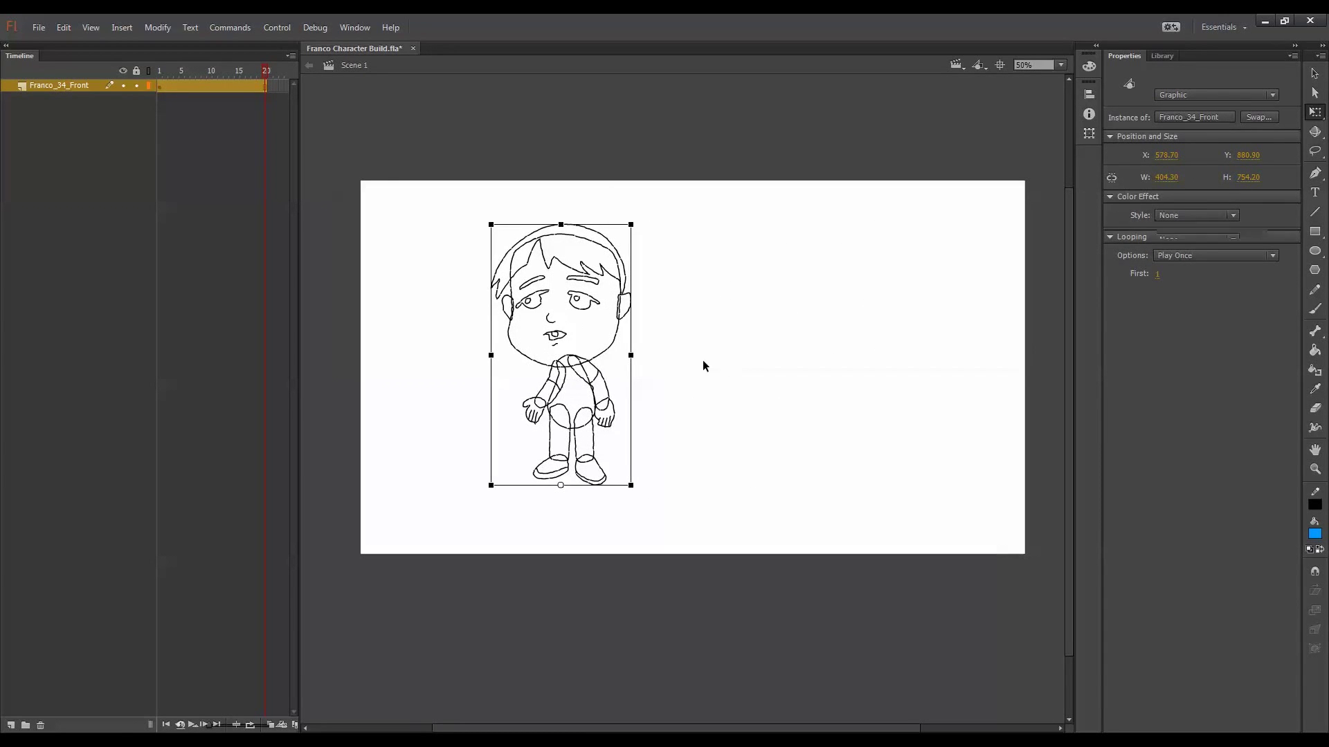
{"action": "left_click", "coordinate": [703, 360]}
Inside Franco_34_Front, hide the hair rough and rough sketch guides and distribute all Layer 1 body parts to separate layers
{"action": "left_click", "coordinate": [589, 365]}
{"action": "double_click", "coordinate": [589, 365]}
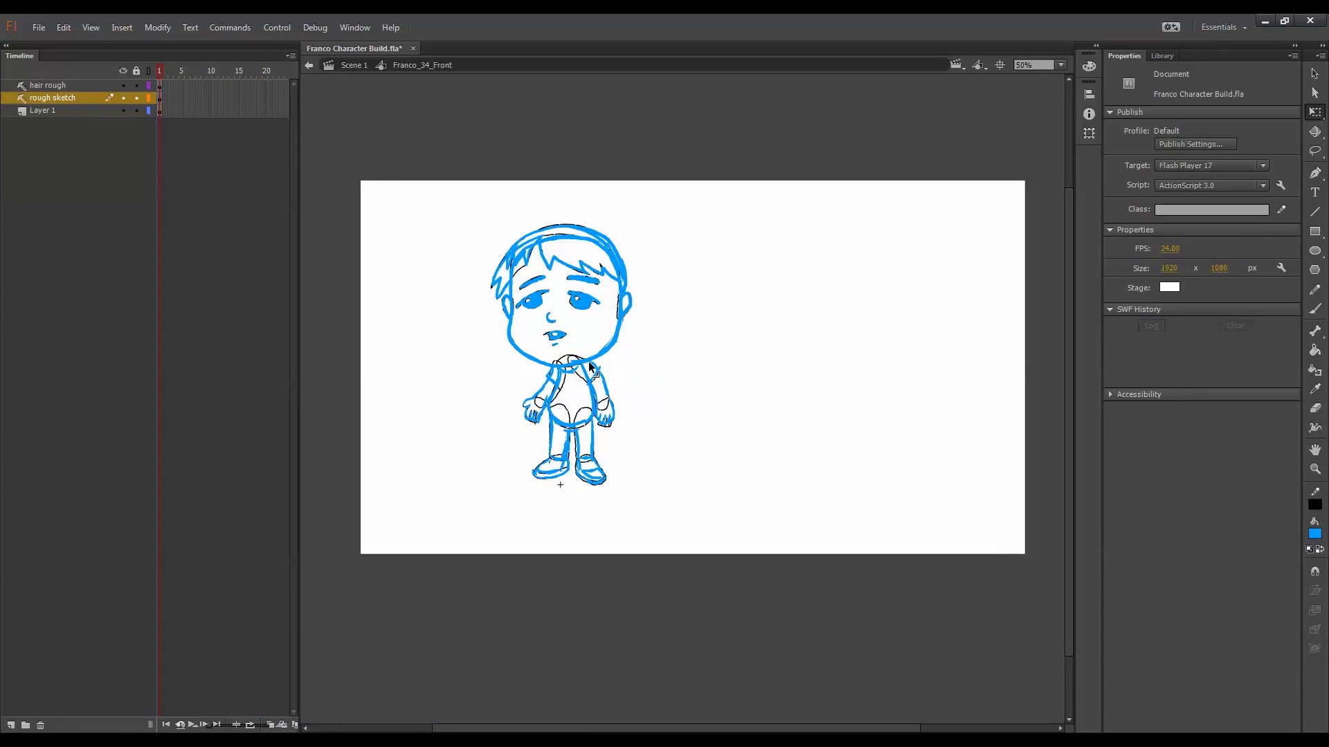
{"action": "left_click", "coordinate": [122, 85]}
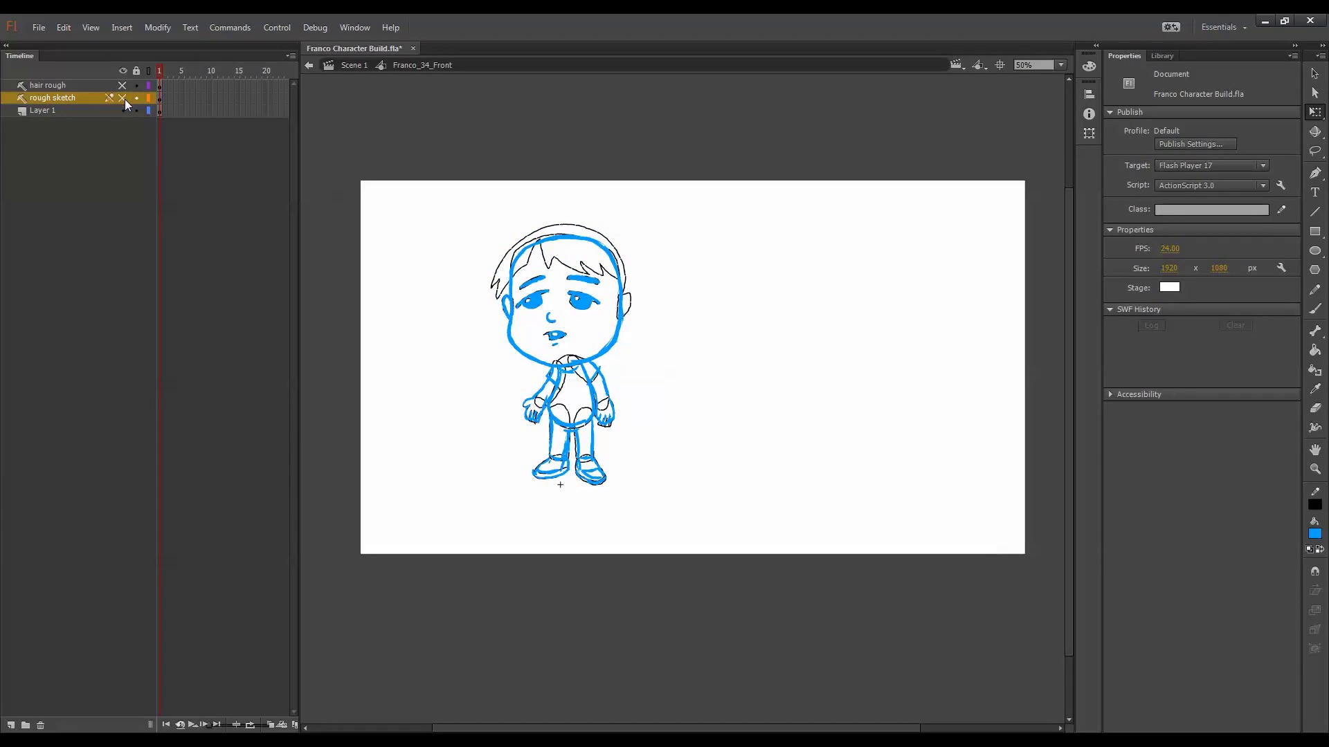
{"action": "left_click", "coordinate": [122, 115]}
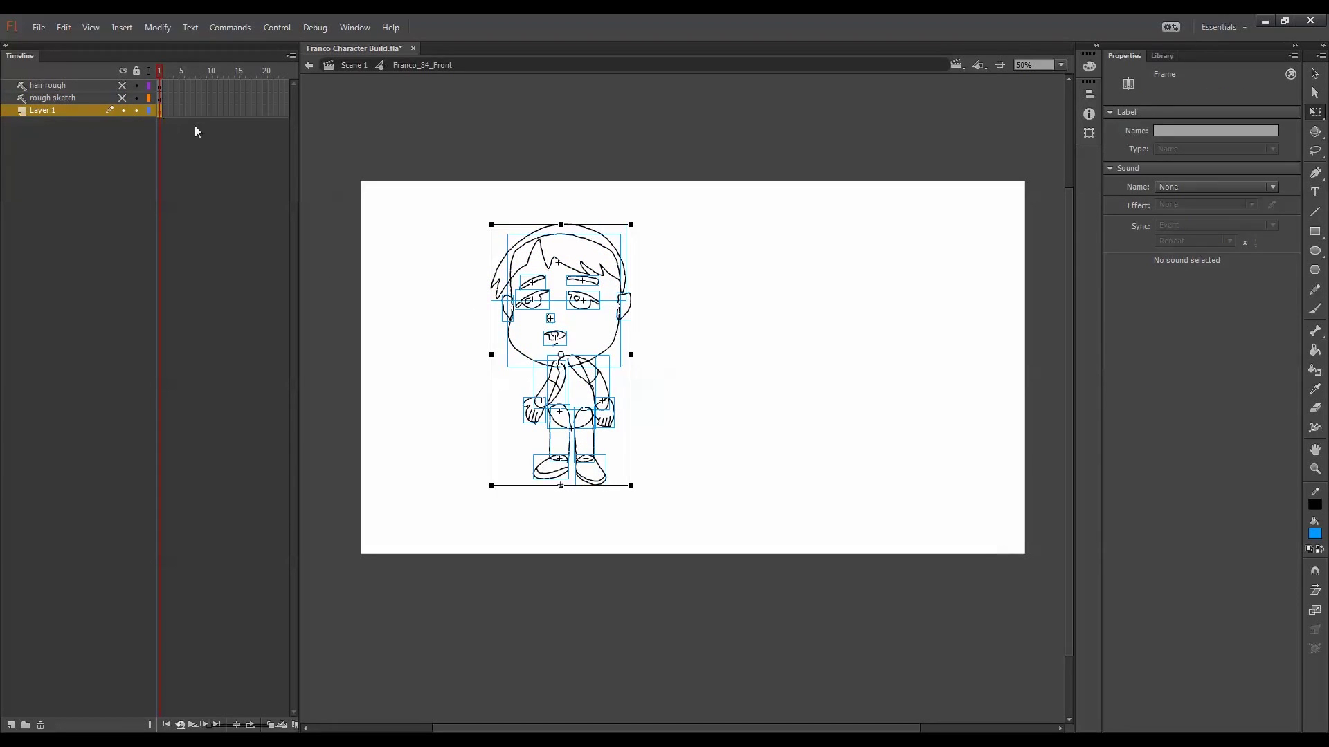
{"action": "key", "text": "ctrl+shift+d"}
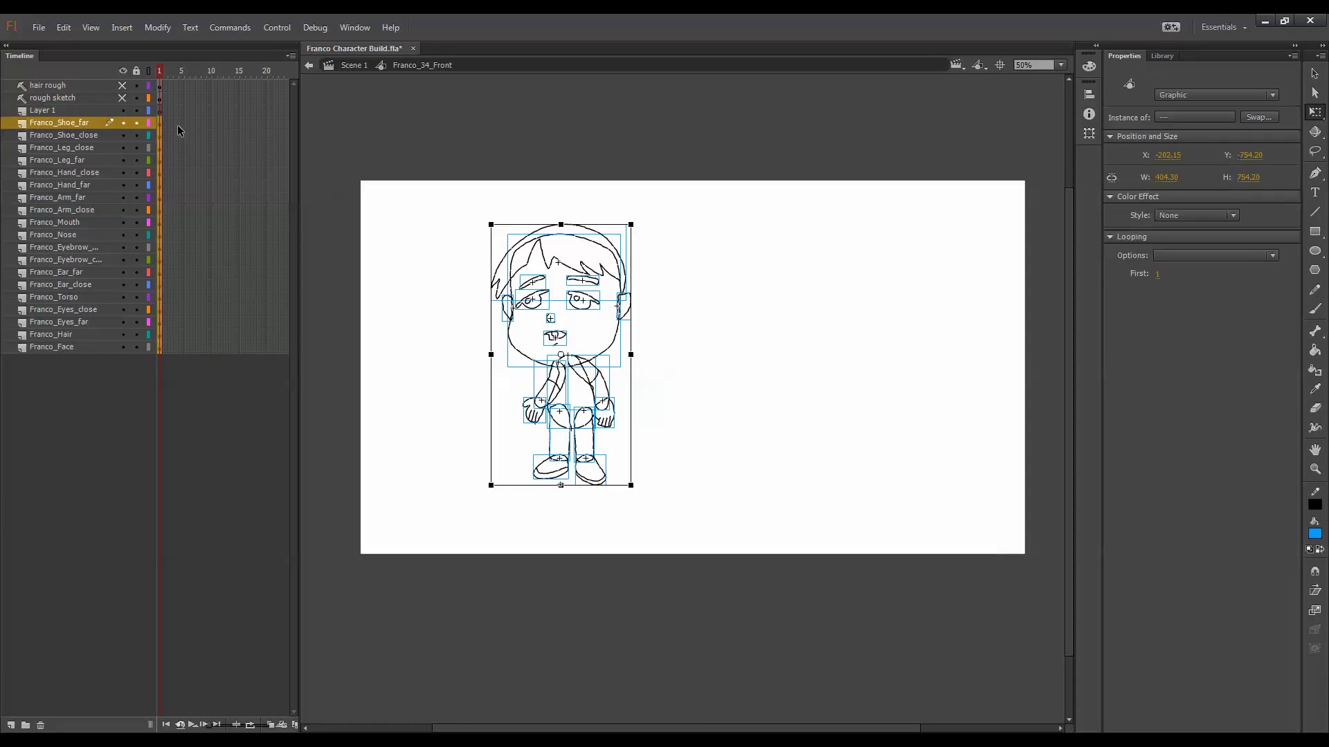
Delete the empty Layer 1 and extend all layers in Franco_34_Front to about frame 20
{"action": "left_click", "coordinate": [79, 110]}
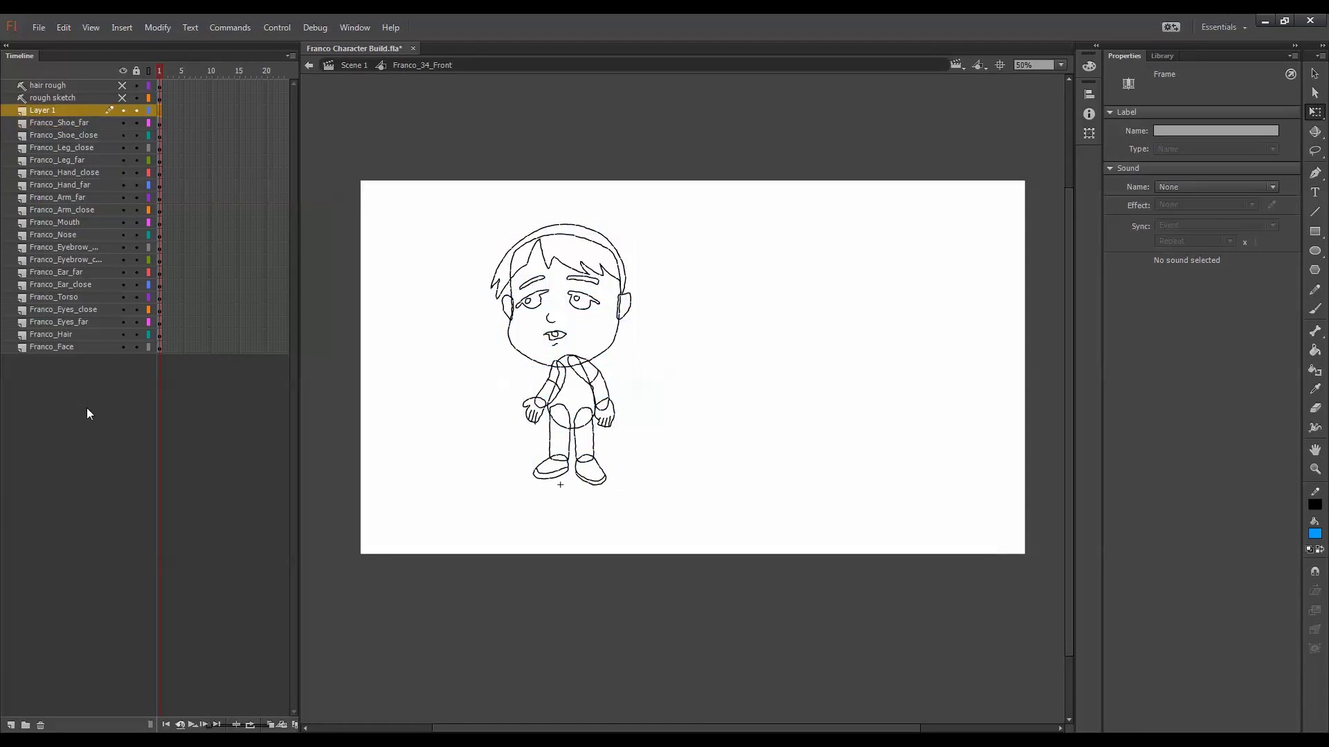
{"action": "left_click", "coordinate": [41, 724]}
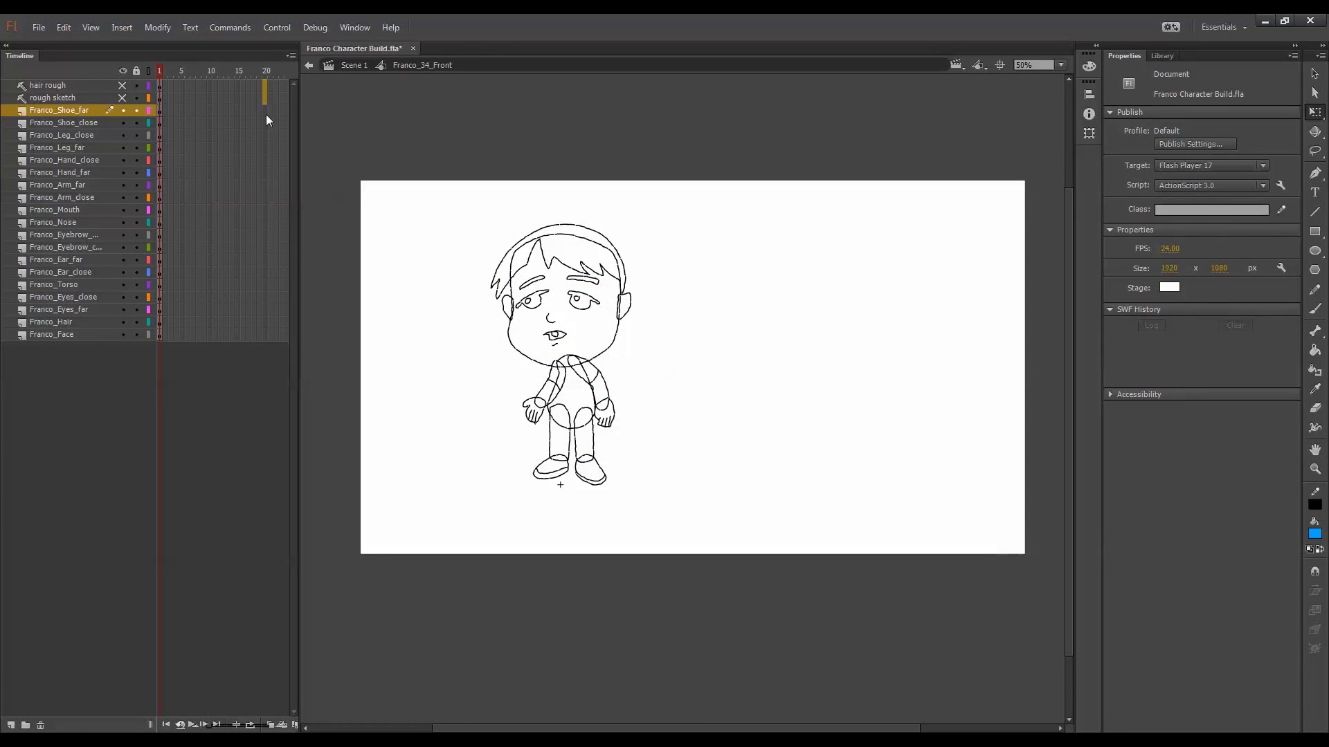
{"action": "left_click_drag", "start_coordinate": [265, 120], "coordinate": [263, 338]}
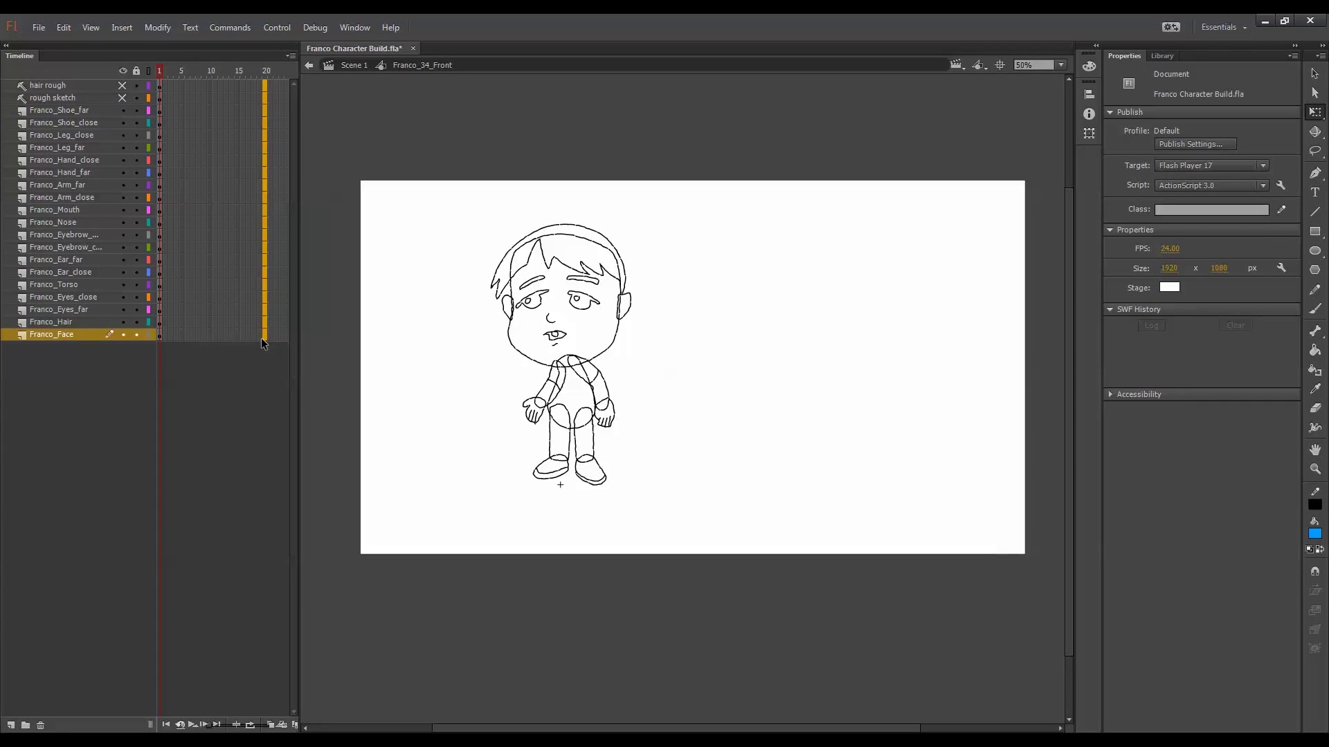
{"action": "key", "text": "F5"}
Set the looping option of all the character's part symbols to Single Frame
{"action": "left_click", "coordinate": [745, 297]}
{"action": "left_click_drag", "start_coordinate": [687, 275], "coordinate": [565, 437]}
{"action": "left_click", "coordinate": [1188, 256]}
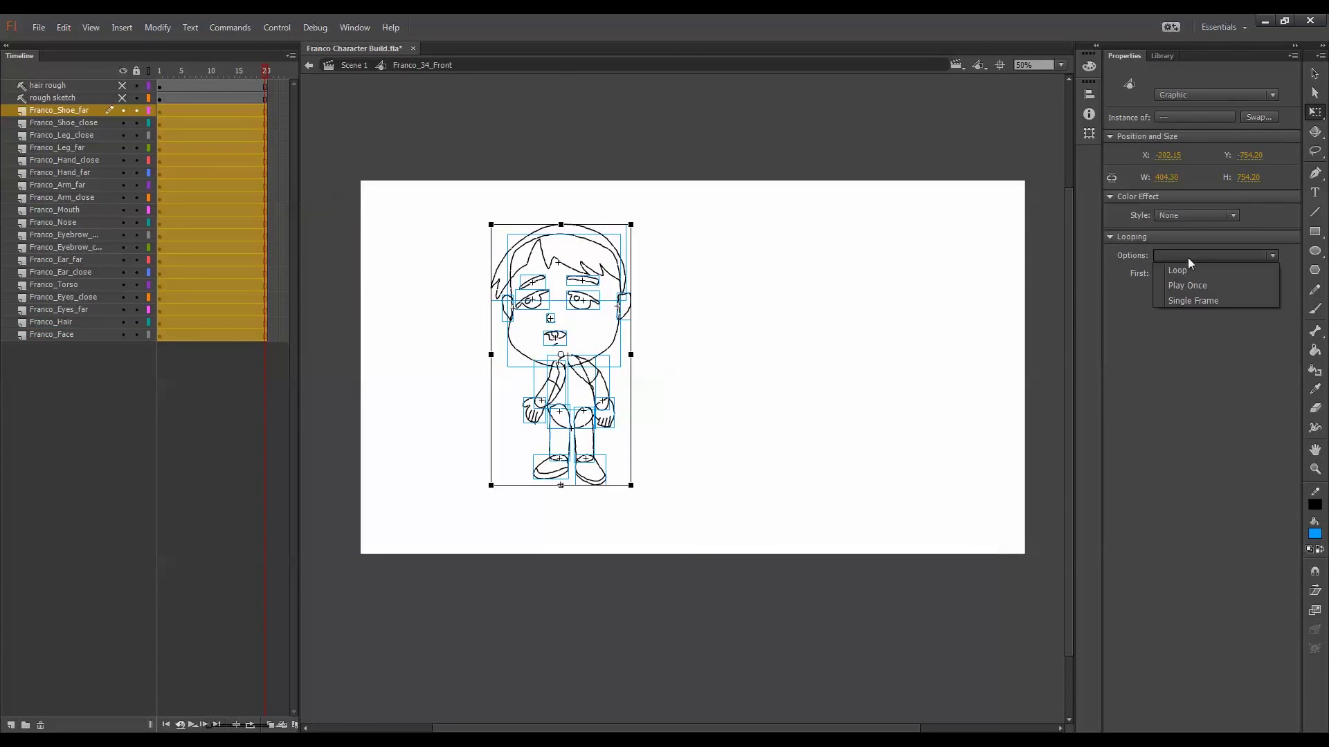
{"action": "left_click", "coordinate": [1208, 301]}
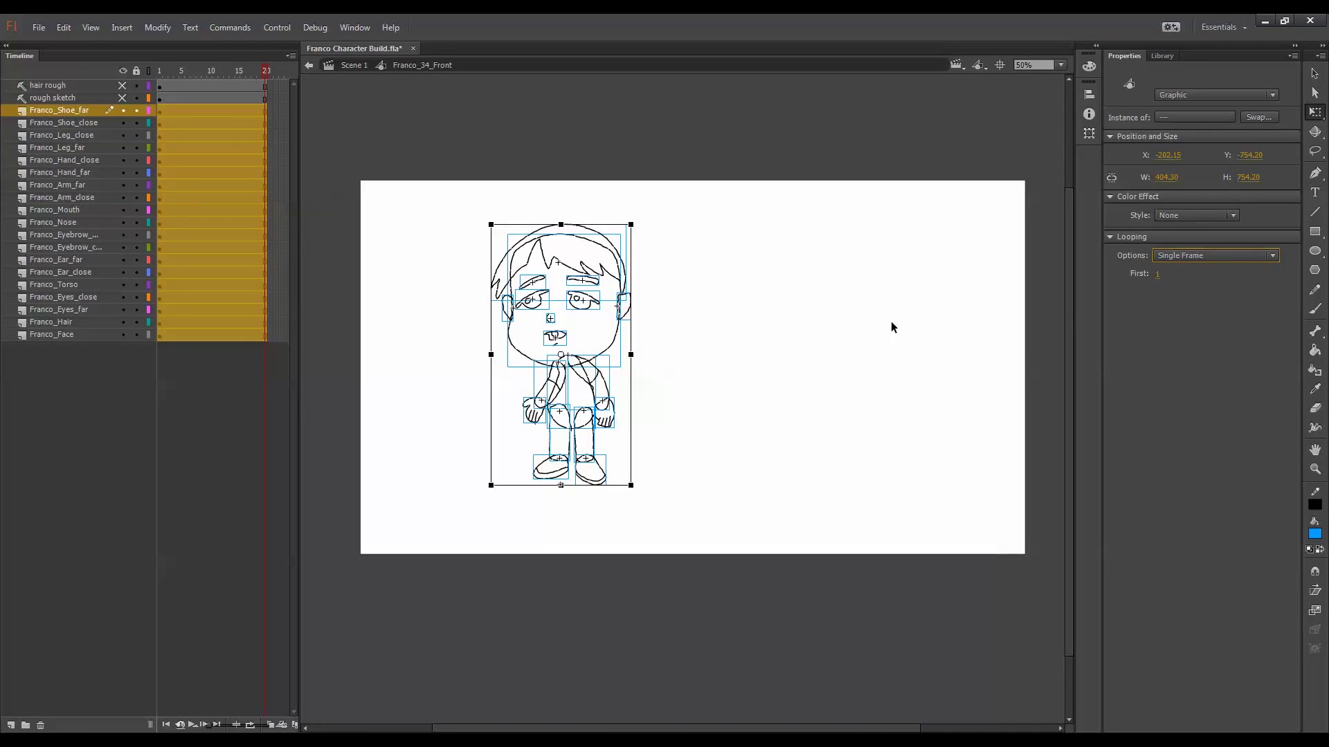
{"action": "left_click", "coordinate": [758, 342]}
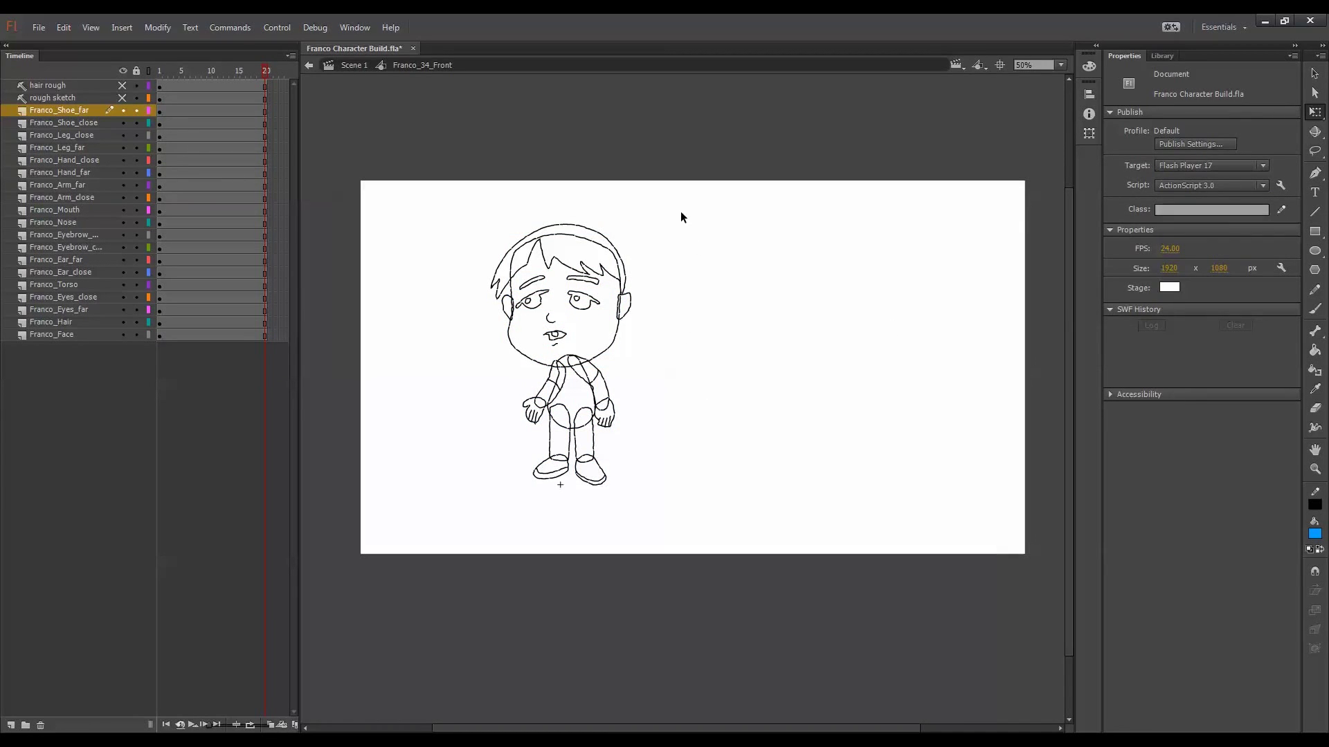
Convert all the head parts into one graphic symbol named Franco_Head_comp and set its looping to Play Once
{"action": "left_click_drag", "start_coordinate": [680, 211], "coordinate": [488, 336]}
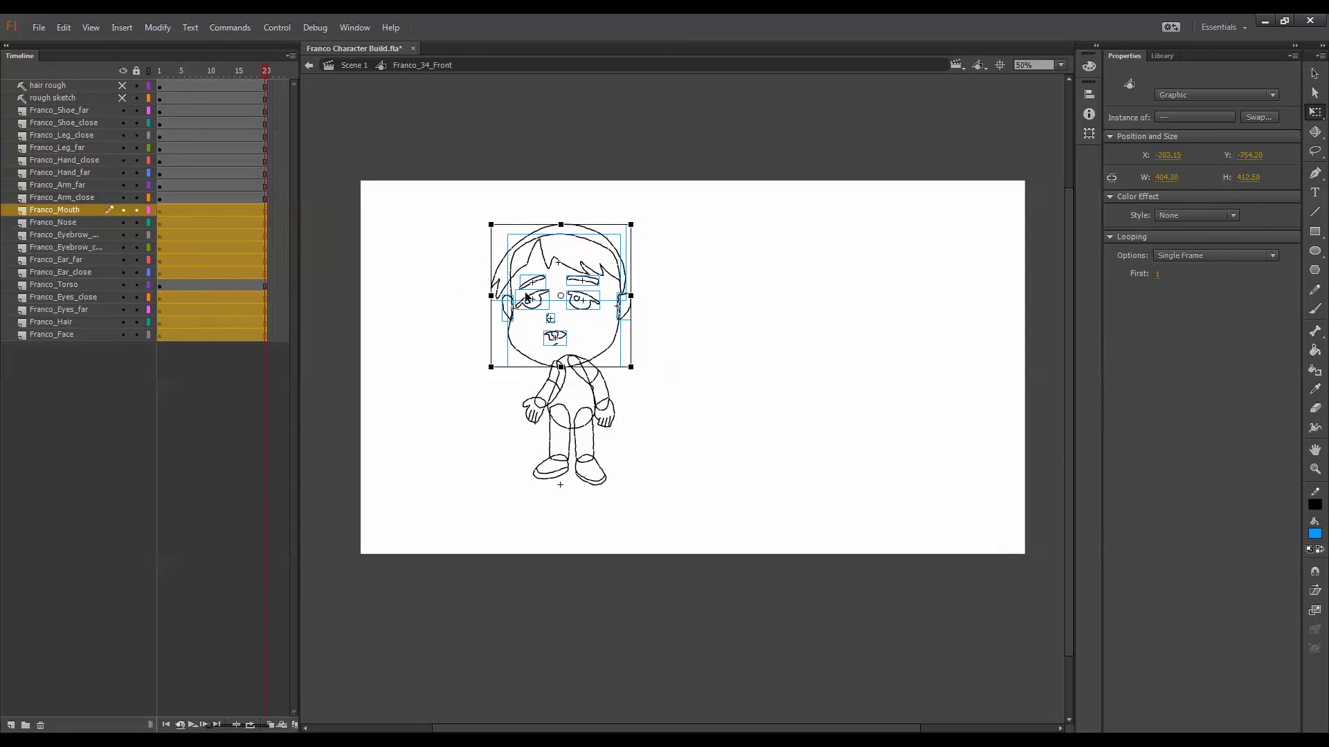
{"action": "key", "text": "F8"}
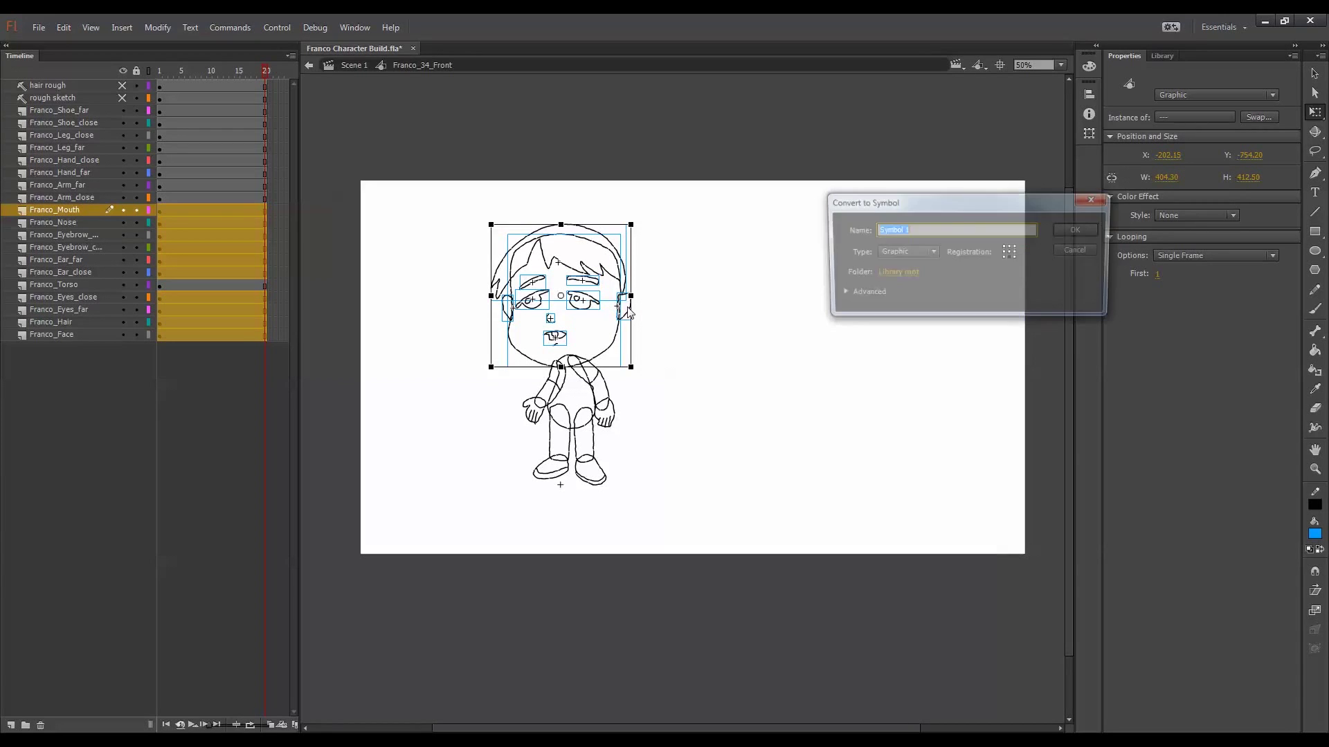
{"action": "type", "text": "Franco_Head_comp"}
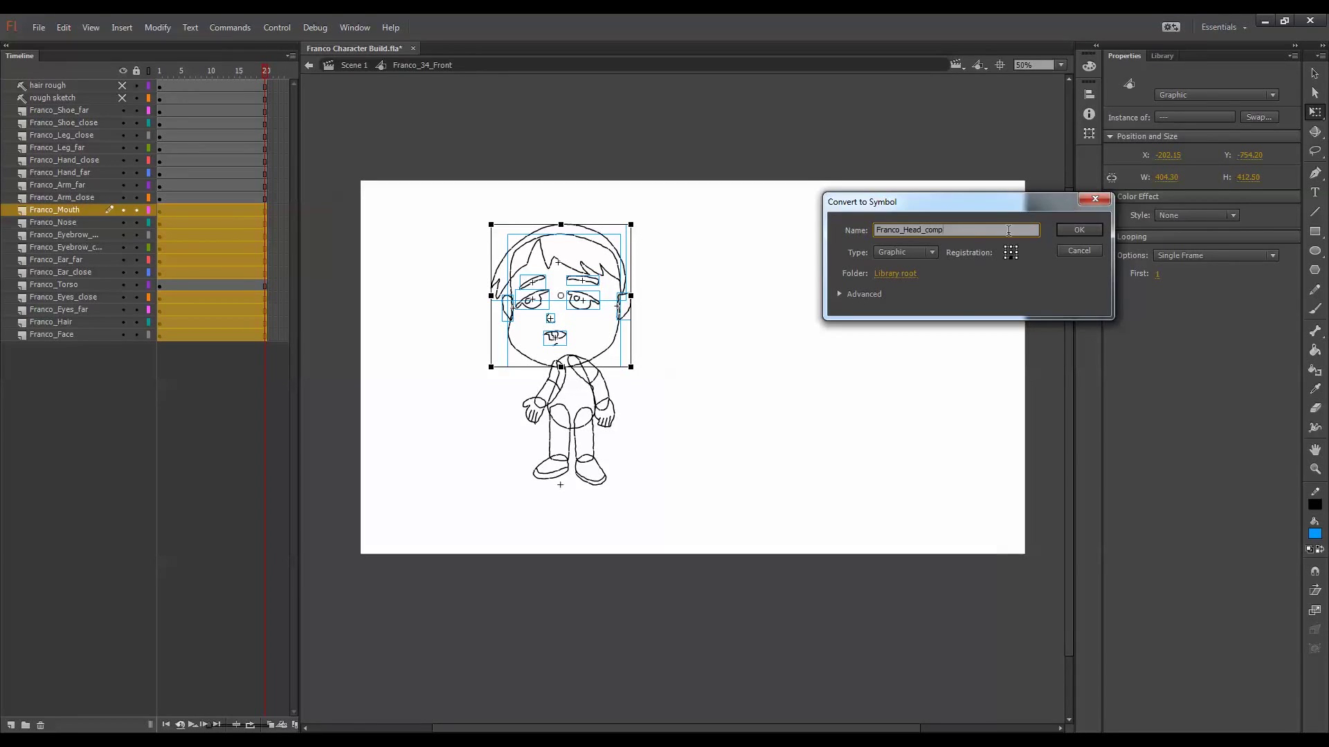
{"action": "left_click", "coordinate": [1079, 231]}
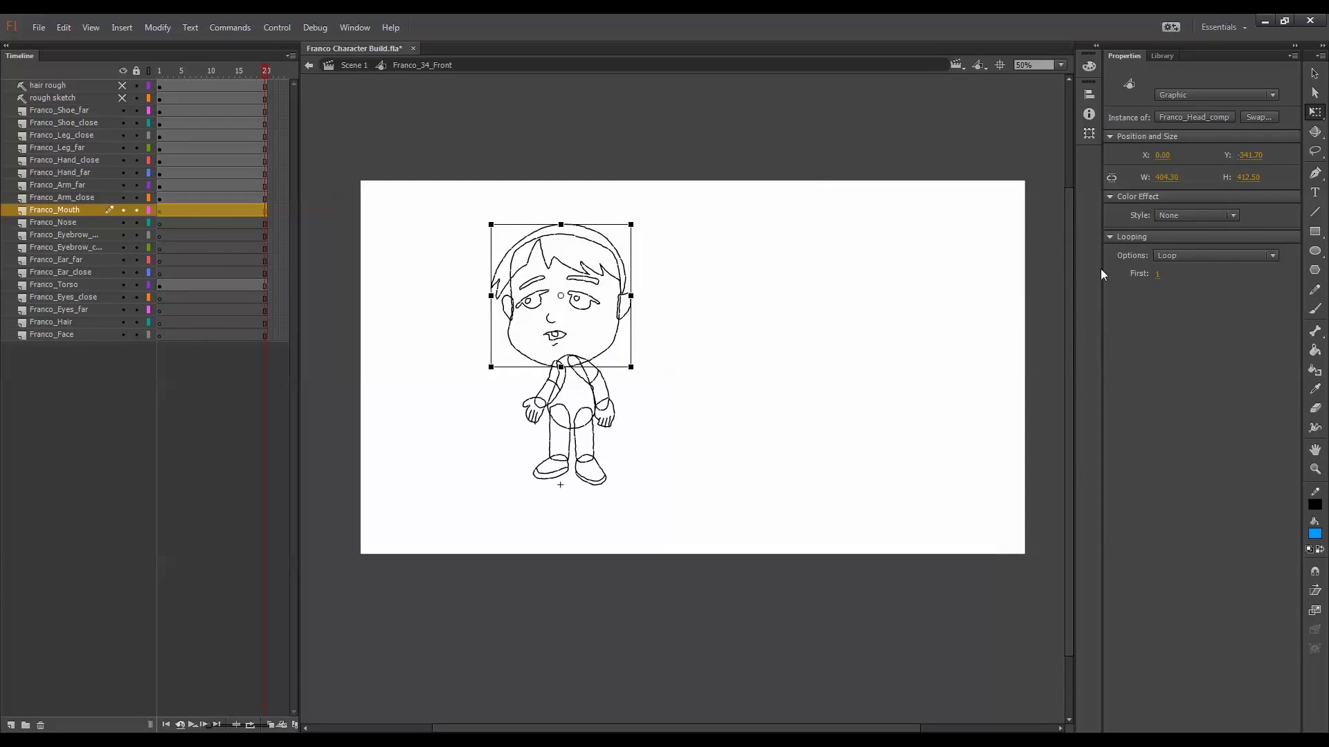
{"action": "left_click", "coordinate": [1205, 260]}
{"action": "left_click", "coordinate": [1208, 288]}
Inside Franco_Head_comp, distribute the head parts to separate layers and delete the empty Layer 1
{"action": "double_click", "coordinate": [621, 299]}
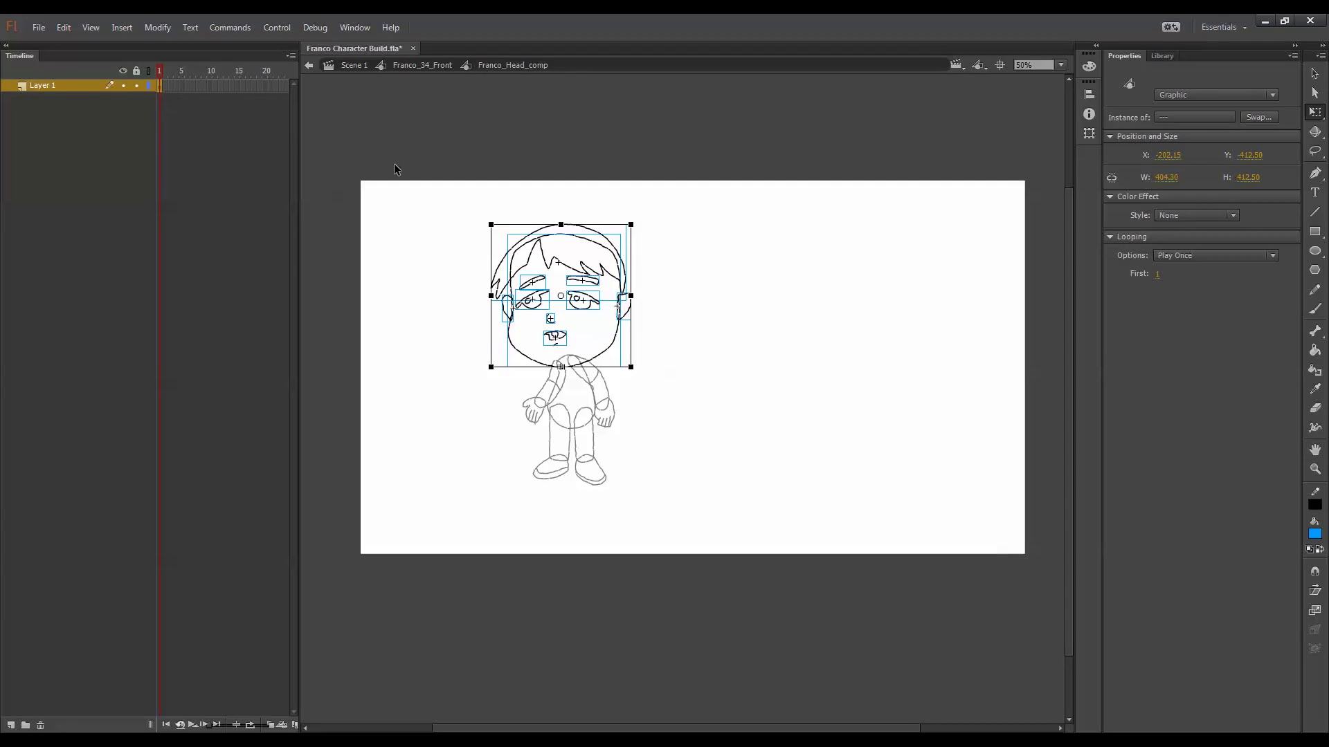
{"action": "key", "text": "ctrl+shift+d"}
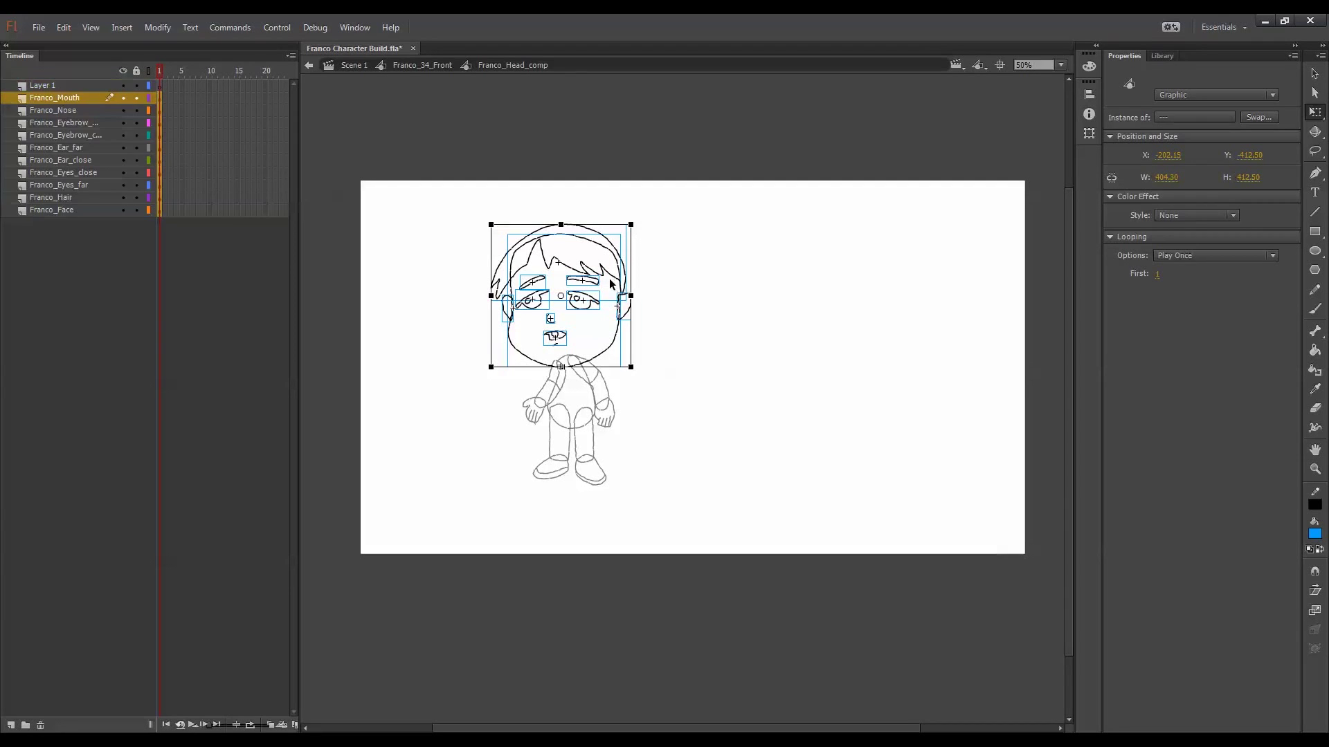
{"action": "left_click", "coordinate": [87, 85]}
{"action": "left_click", "coordinate": [41, 726]}
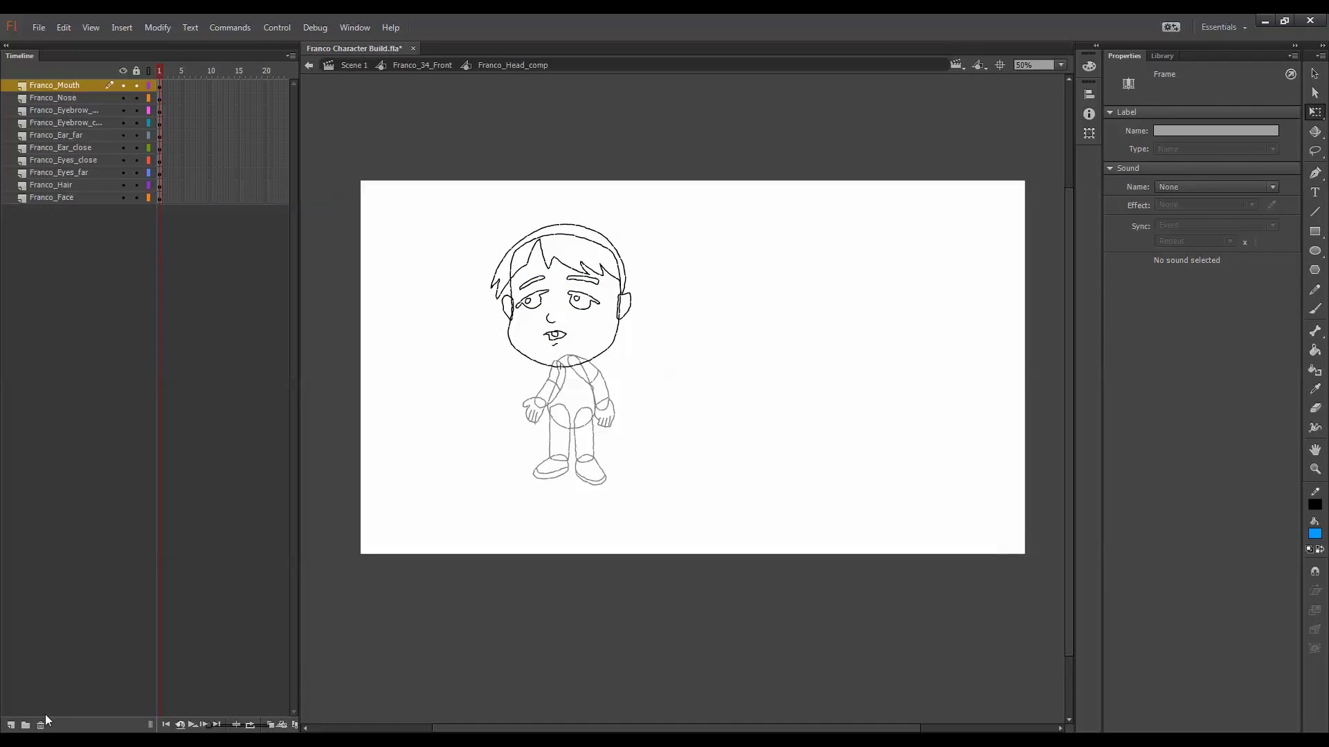
Set the head parts' looping to Single Frame, extend their layers to about frame 20, and return to Franco_34_Front
{"action": "left_click_drag", "start_coordinate": [714, 191], "coordinate": [621, 285]}
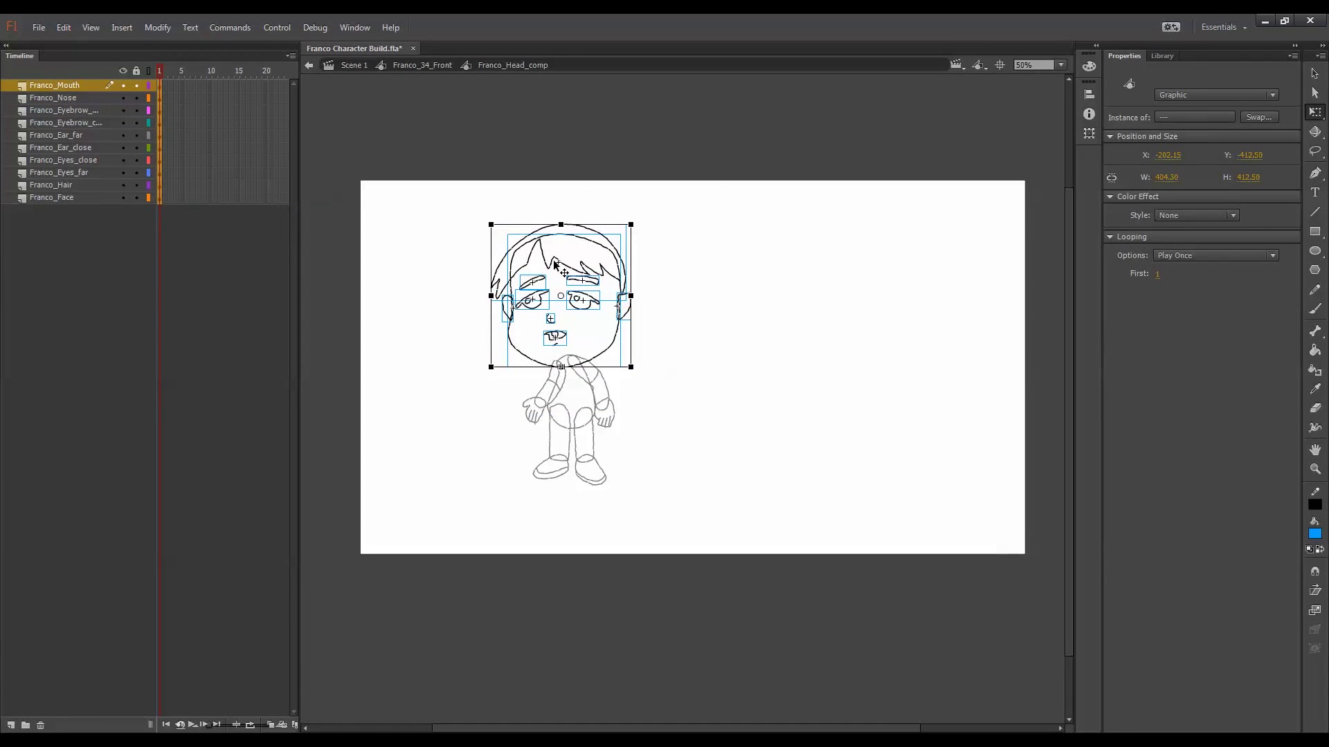
{"action": "left_click", "coordinate": [1178, 257]}
{"action": "left_click", "coordinate": [1194, 299]}
{"action": "left_click_drag", "start_coordinate": [265, 82], "coordinate": [263, 201]}
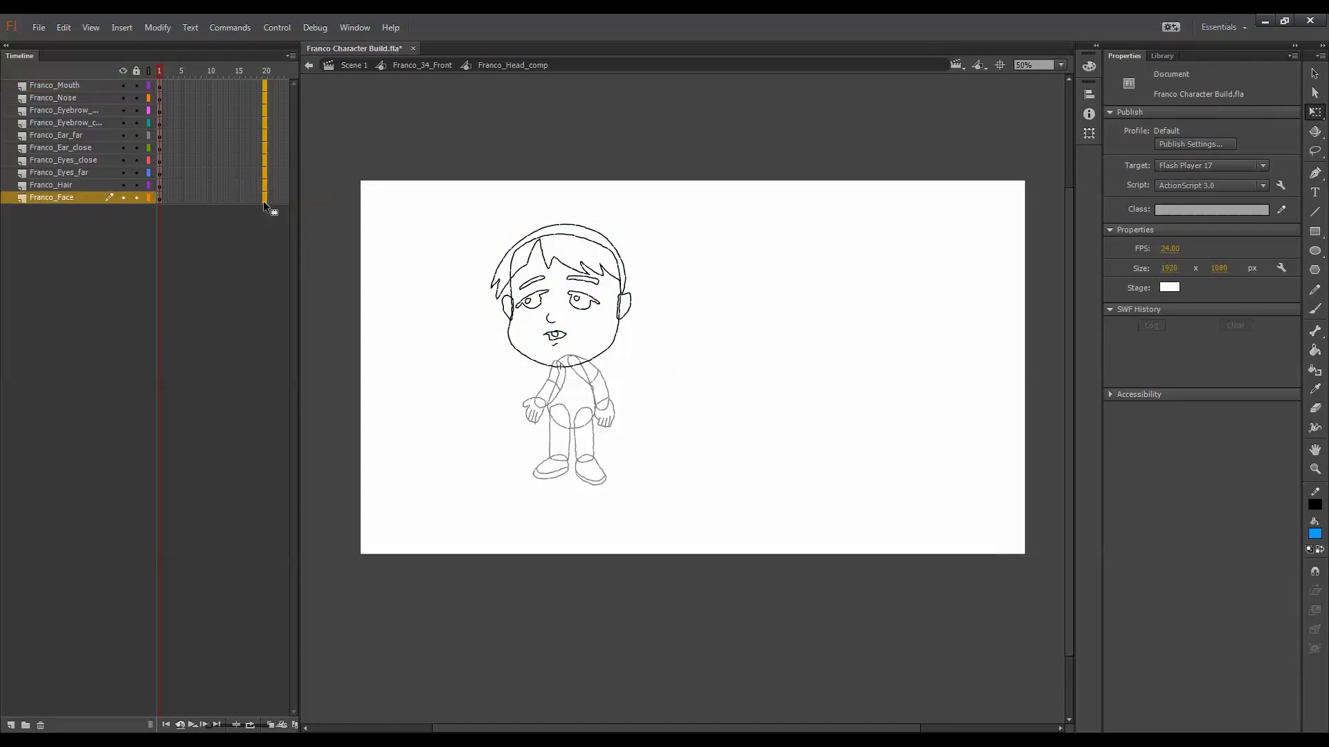
{"action": "key", "text": "F5"}
{"action": "double_click", "coordinate": [678, 309]}
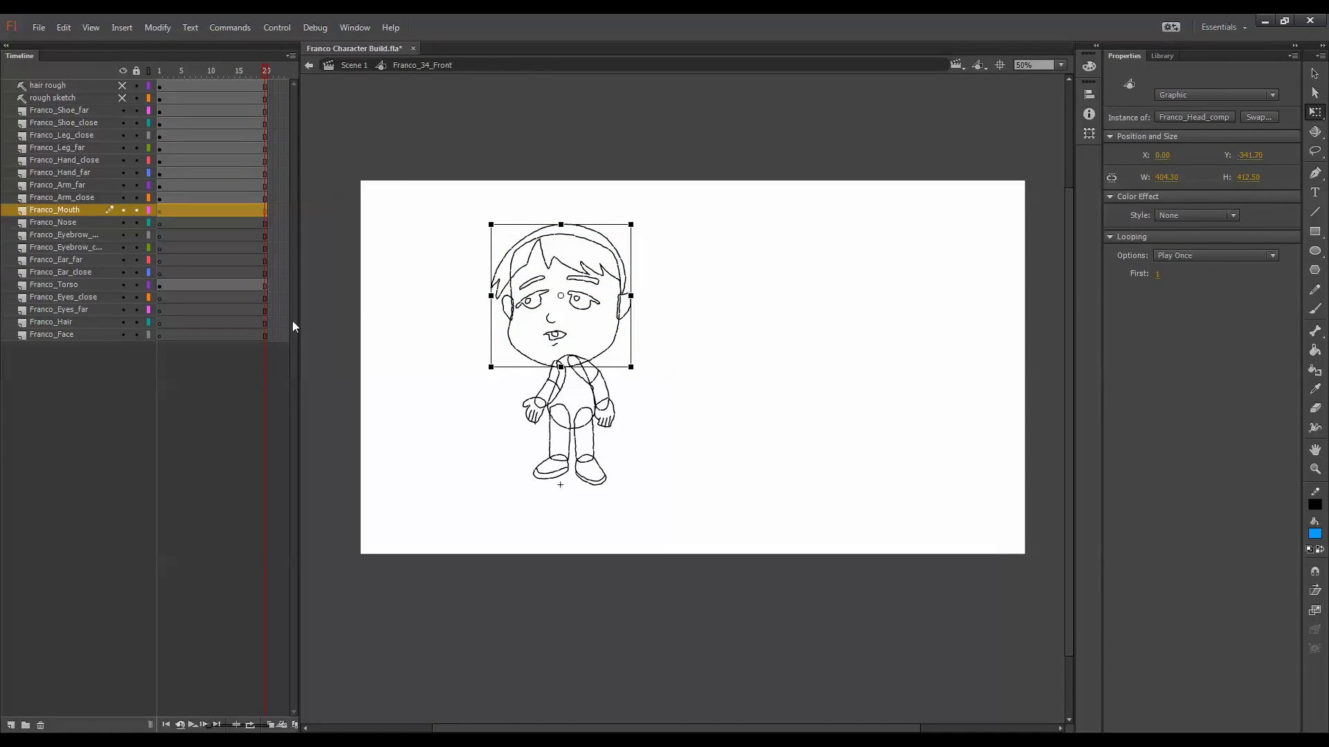
Distribute the head comp and body parts to new layers and move the old, empty Franco_Shoe_far layer below Franco_Torso
{"action": "left_click", "coordinate": [638, 256]}
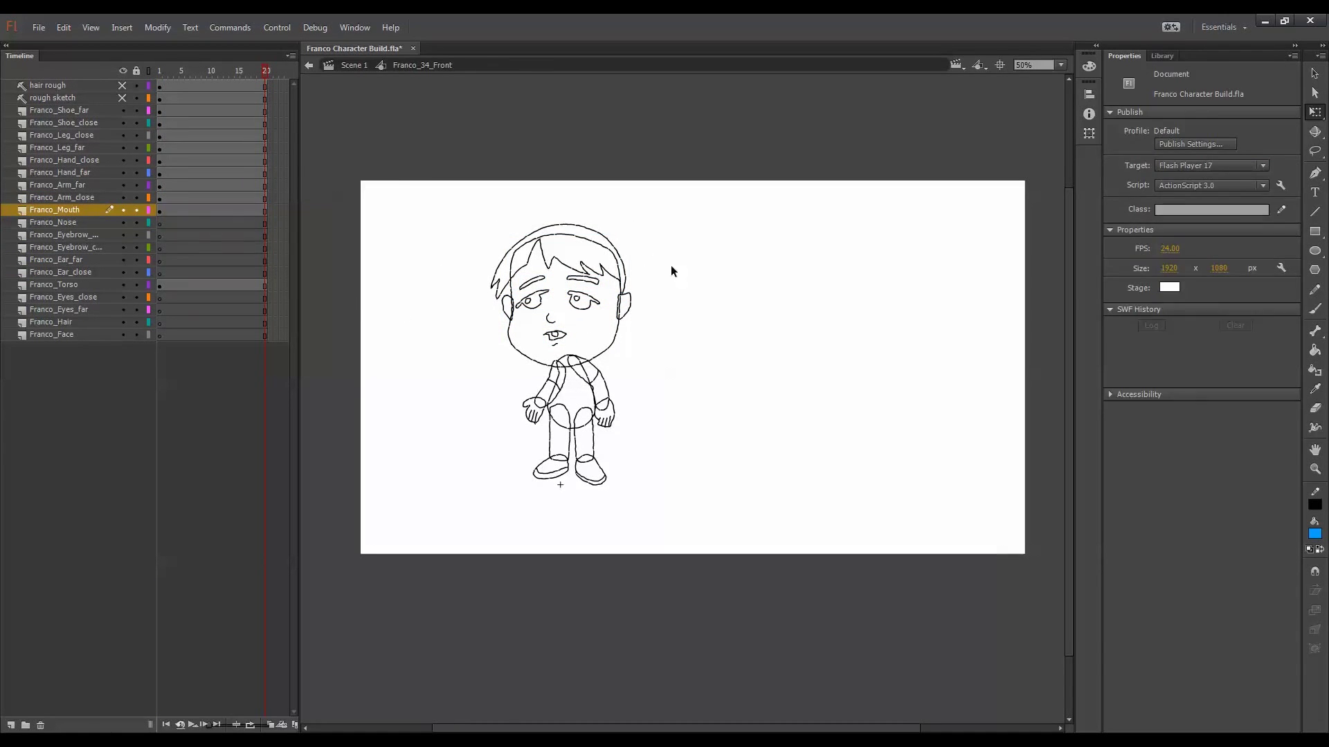
{"action": "left_click_drag", "start_coordinate": [703, 217], "coordinate": [477, 443]}
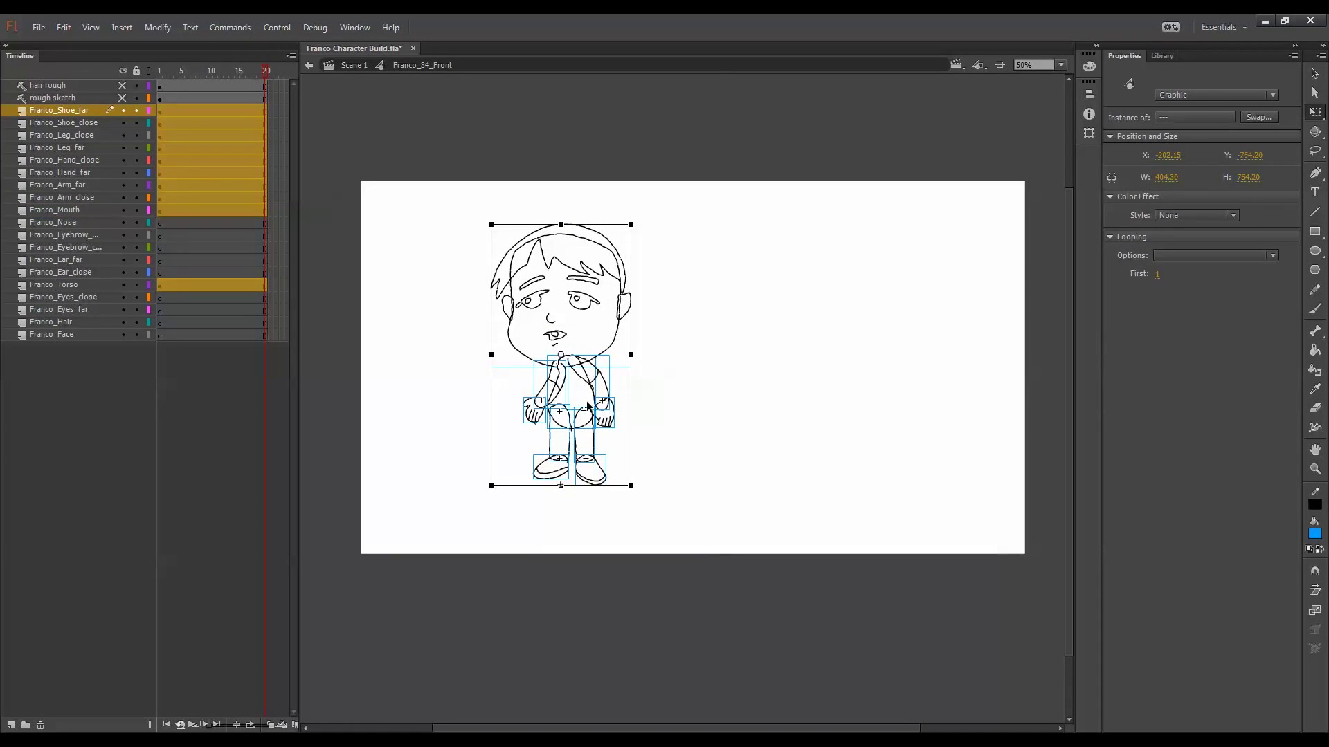
{"action": "key", "text": "ctrl+shift+d"}
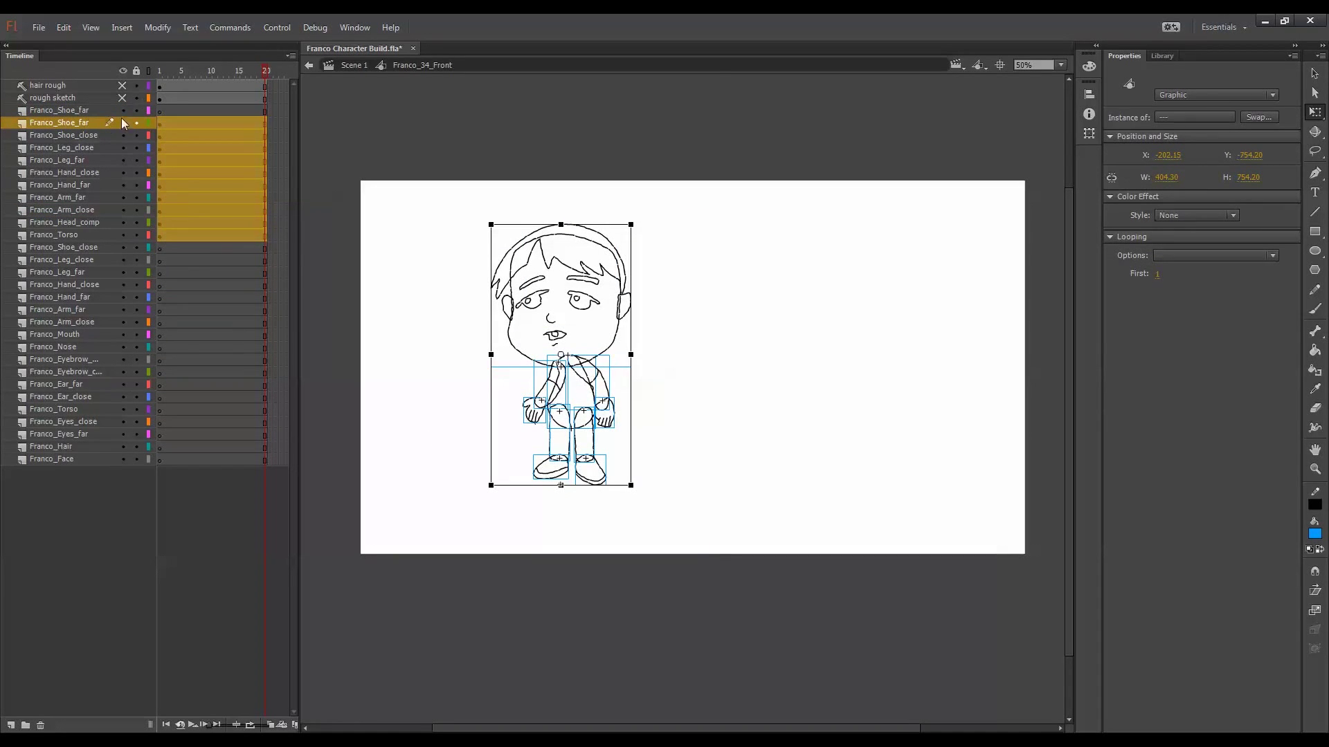
{"action": "left_click_drag", "start_coordinate": [102, 106], "coordinate": [100, 238]}
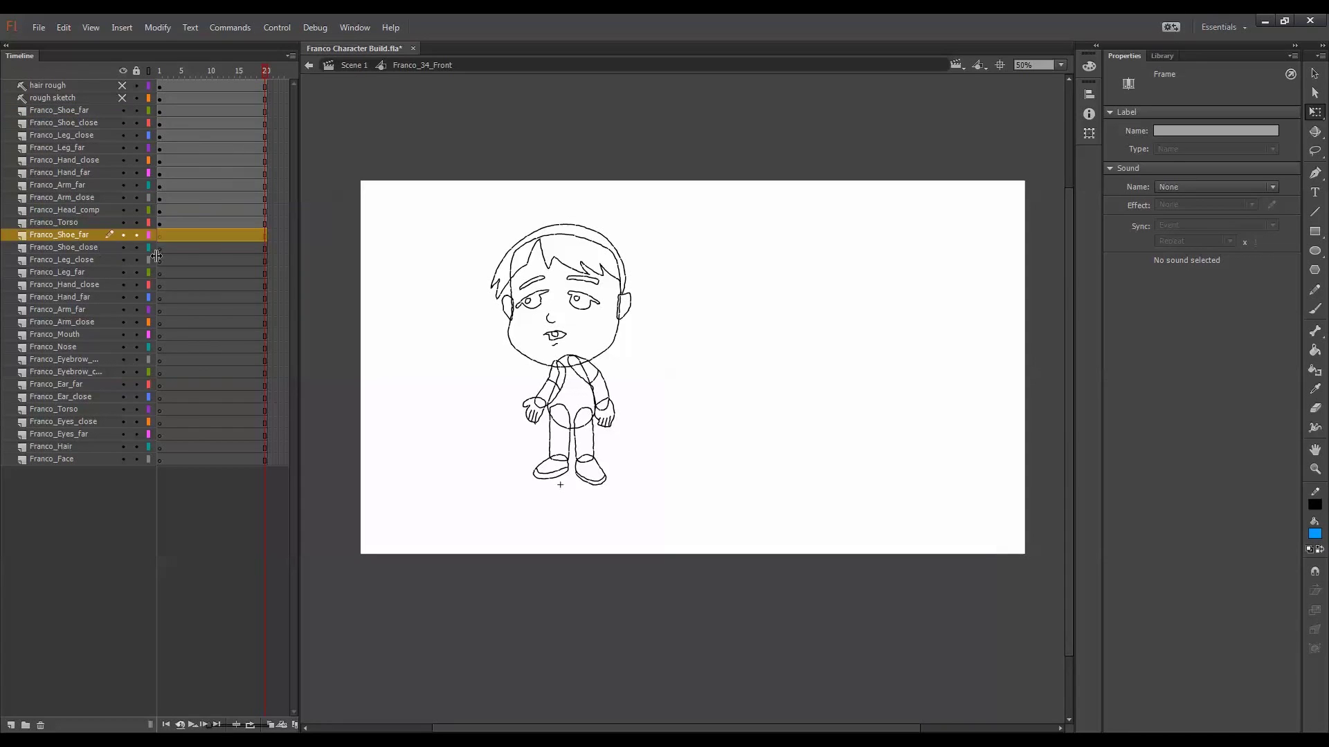
Delete the leftover empty layers from the lower Franco_Shoe_far down to Franco_Face
{"action": "left_click", "coordinate": [199, 260]}
{"action": "left_click", "coordinate": [97, 236]}
{"action": "left_click", "coordinate": [88, 460], "text": "shift"}
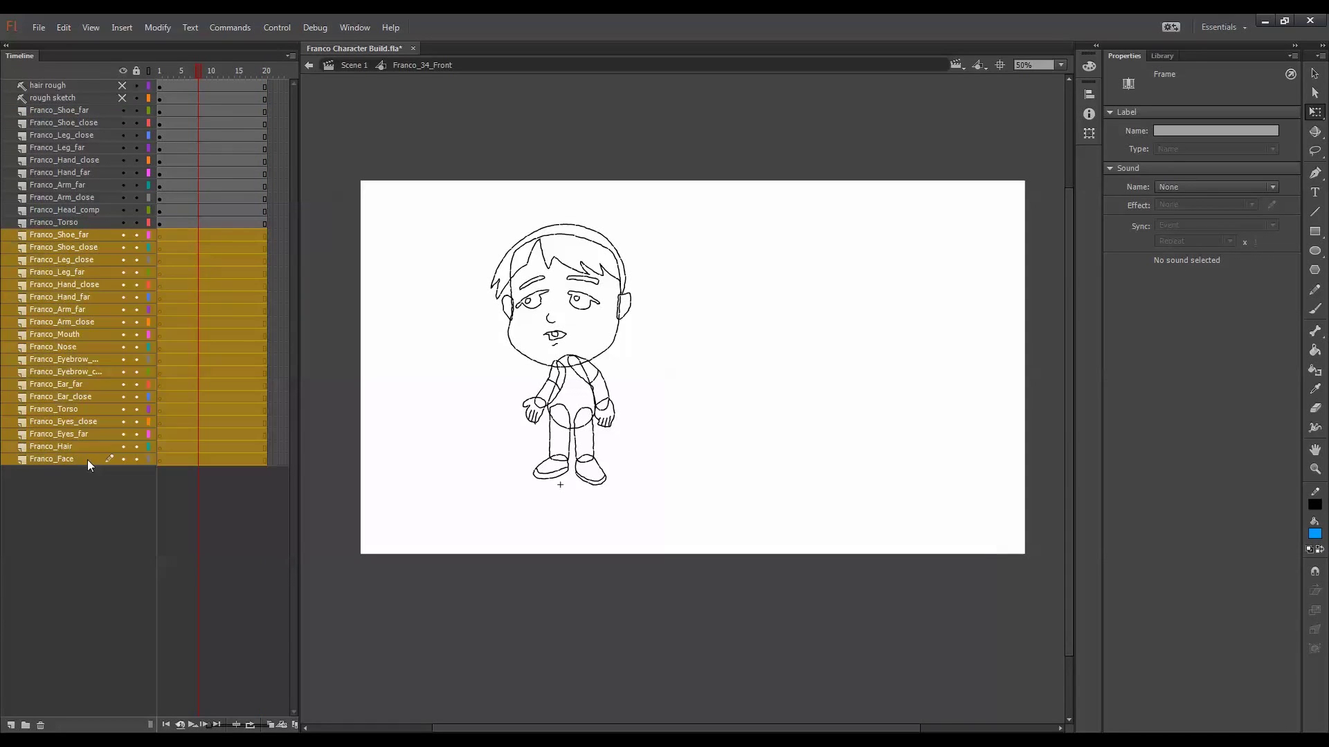
{"action": "left_click", "coordinate": [41, 724]}
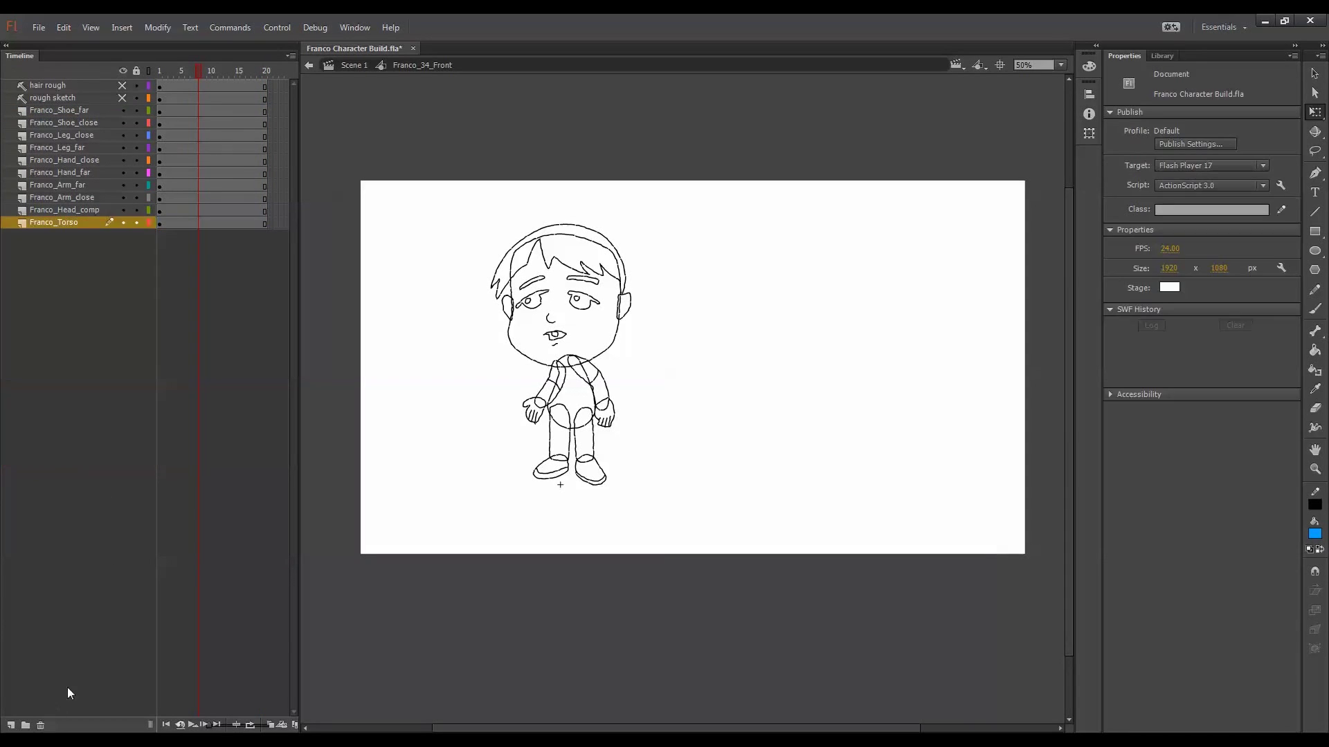
Distribute all the parts inside Franco_Head_comp to separate layers
{"action": "left_click", "coordinate": [42, 28]}
{"action": "left_click", "coordinate": [77, 160]}
{"action": "key", "text": "ctrl+="}
{"action": "left_click_drag", "start_coordinate": [803, 263], "coordinate": [742, 484]}
{"action": "key", "text": "ctrl+a"}
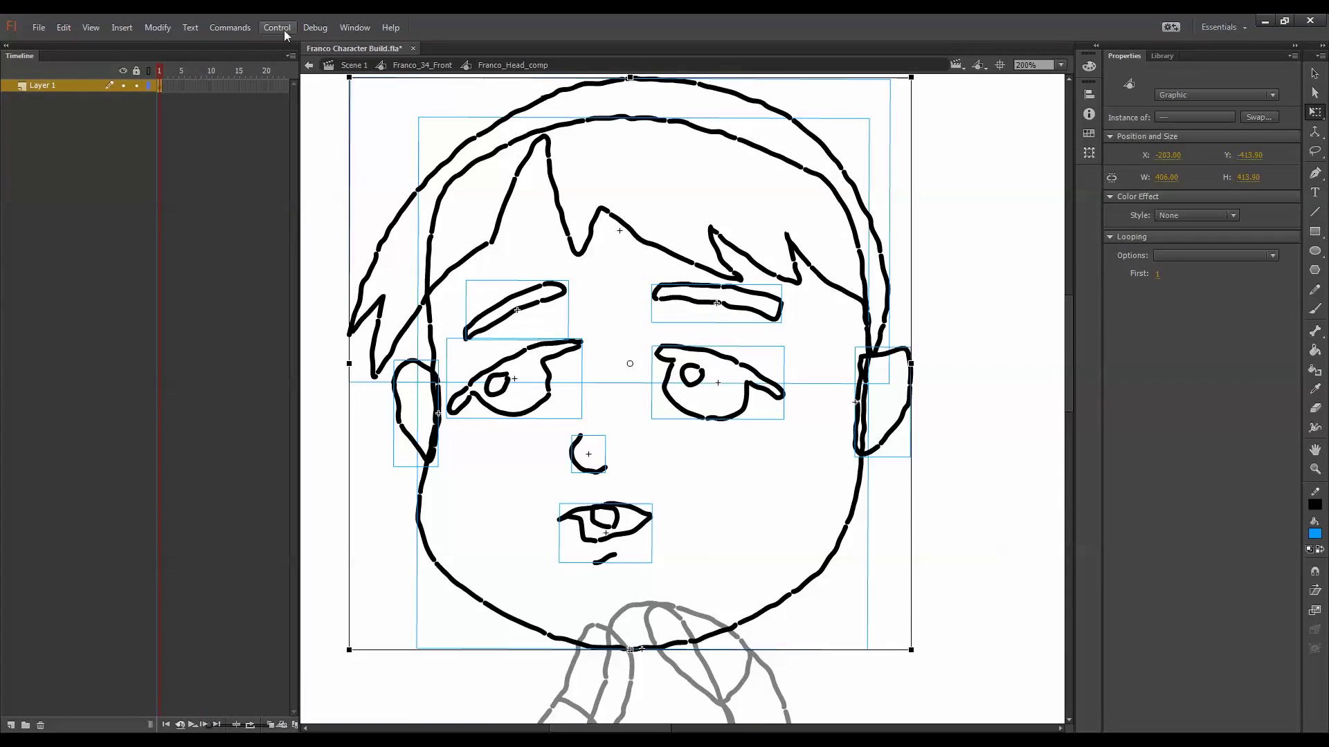
{"action": "key", "text": "ctrl+shift+d"}
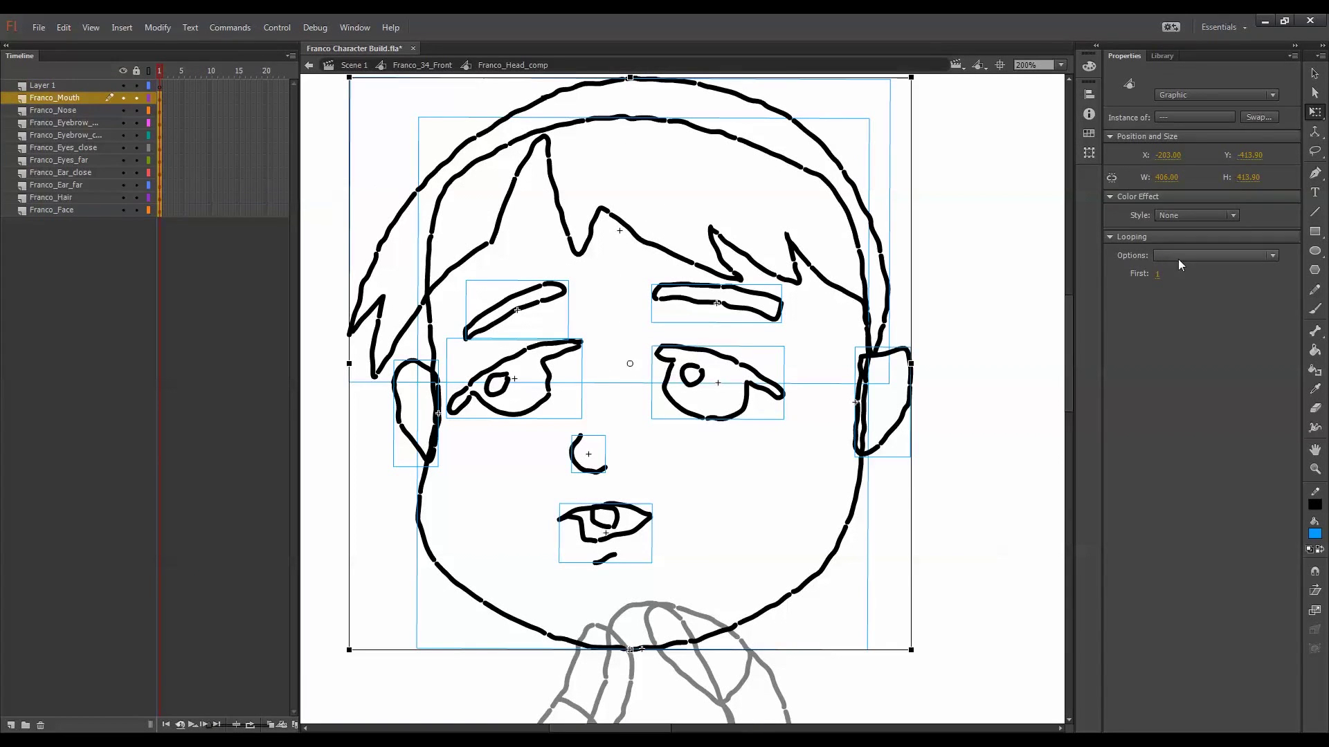
Fill the shape inside the Franco_Hair symbol with dark brown and return to Franco_Head_comp
{"action": "double_click", "coordinate": [890, 295]}
{"action": "left_click", "coordinate": [1315, 368]}
{"action": "left_click", "coordinate": [795, 226]}
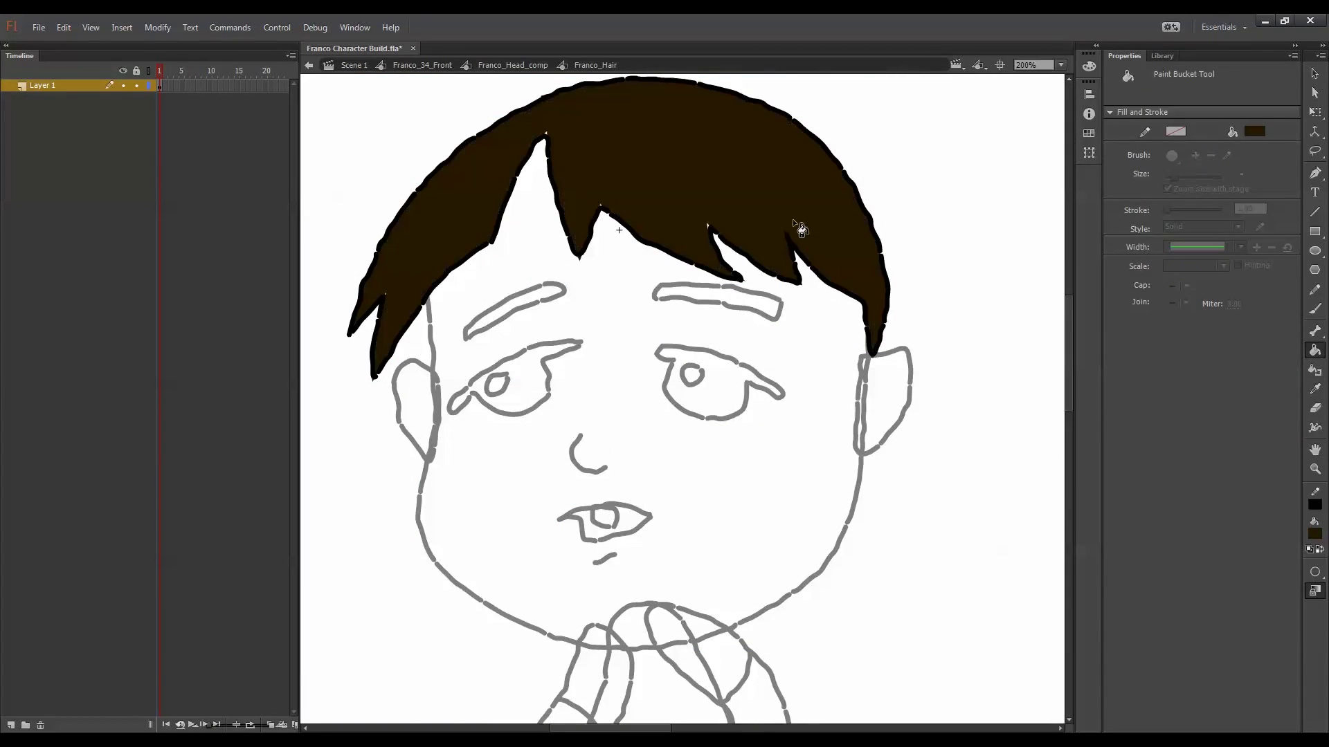
{"action": "key", "text": "v"}
{"action": "double_click", "coordinate": [899, 279]}
Fill the Franco_Eyebrow_close and Franco_Eyebrow_far shapes with the hair's dark brown
{"action": "double_click", "coordinate": [767, 309]}
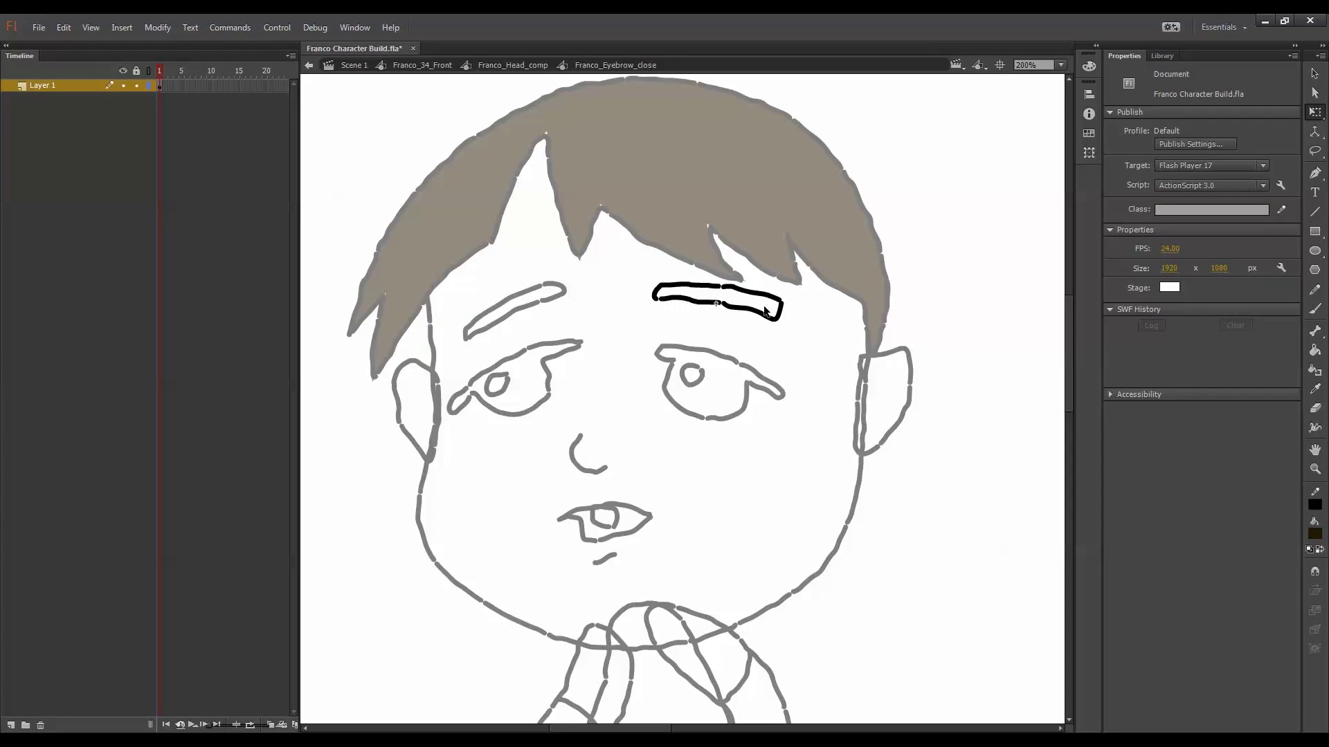
{"action": "key", "text": "k"}
{"action": "left_click", "coordinate": [770, 311]}
{"action": "key", "text": "q"}
{"action": "double_click", "coordinate": [806, 312]}
{"action": "double_click", "coordinate": [807, 312]}
{"action": "double_click", "coordinate": [562, 291]}
{"action": "double_click", "coordinate": [562, 291]}
{"action": "left_click", "coordinate": [562, 294]}
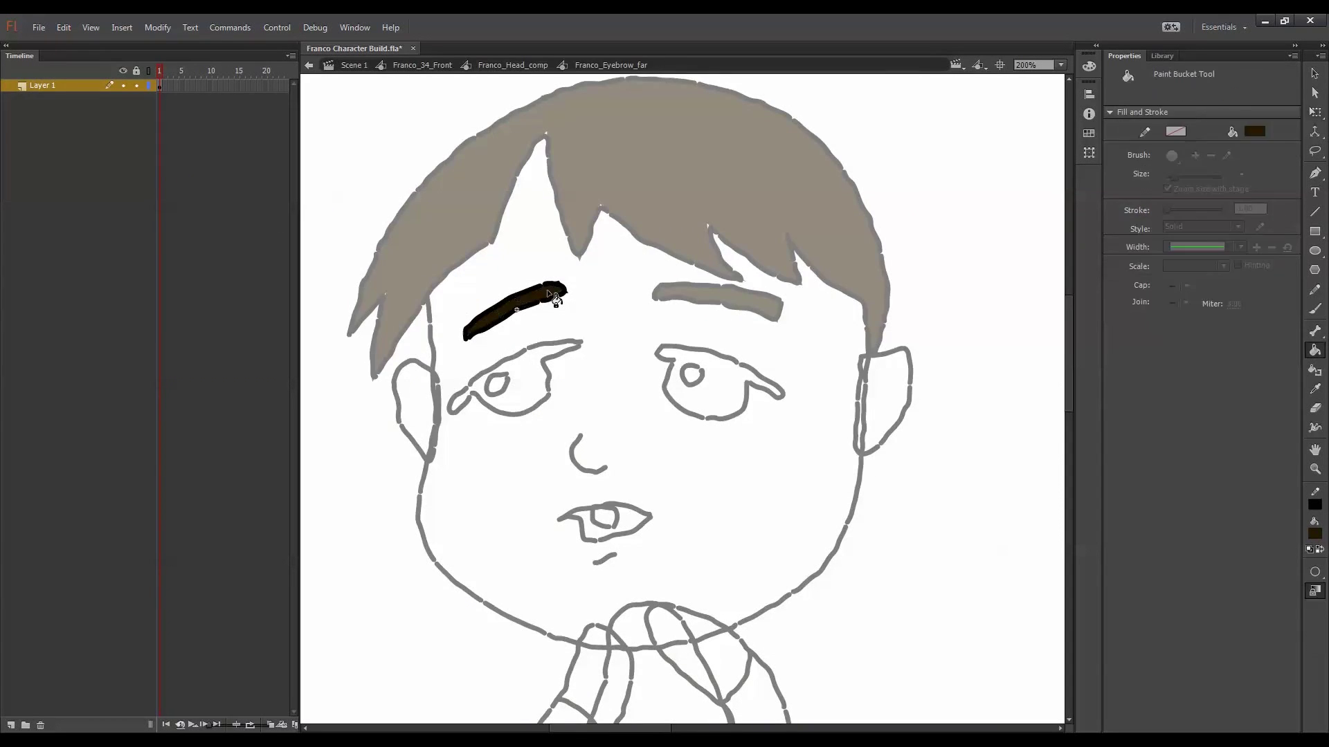
{"action": "double_click", "coordinate": [953, 371]}
{"action": "left_click", "coordinate": [952, 371]}
Choose a light peach skin color, fill the Franco_Face shape with it, and return to Franco_Head_comp
{"action": "left_click", "coordinate": [1315, 534]}
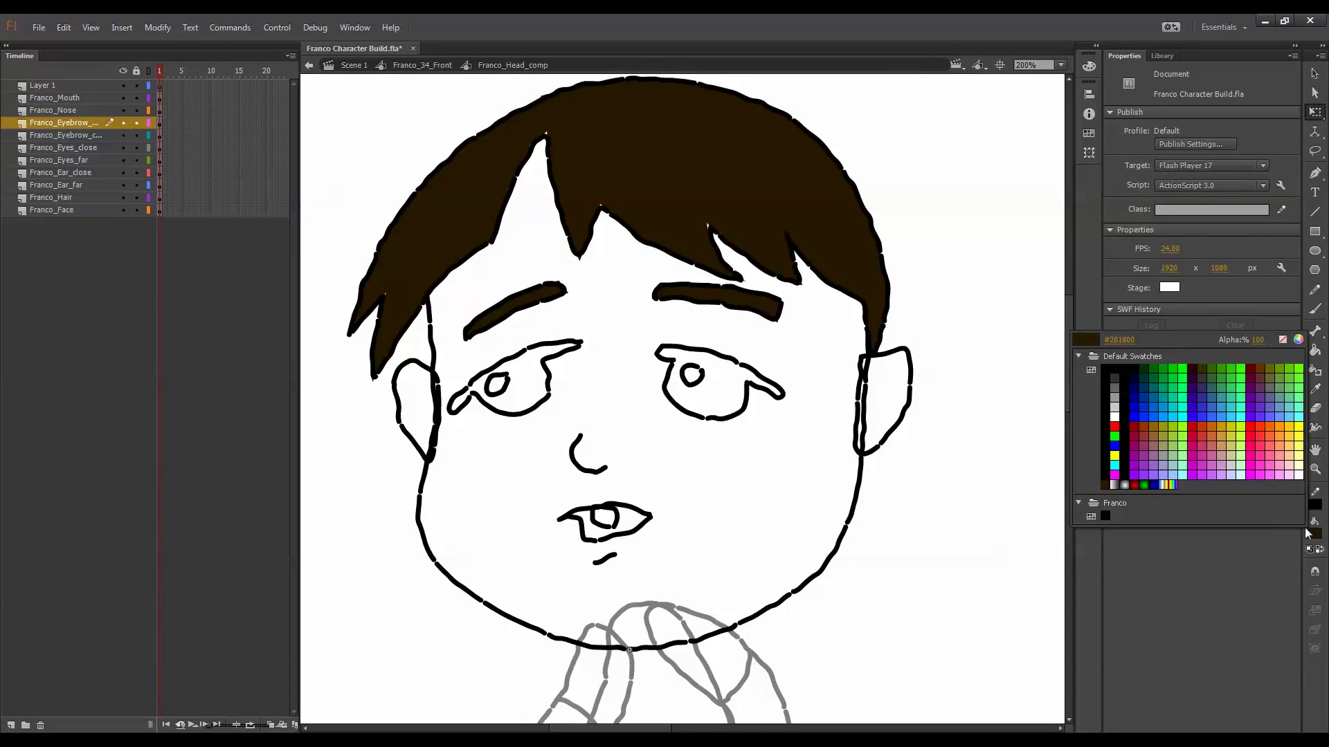
{"action": "left_click", "coordinate": [1297, 457]}
{"action": "double_click", "coordinate": [841, 455]}
{"action": "left_click", "coordinate": [1314, 351]}
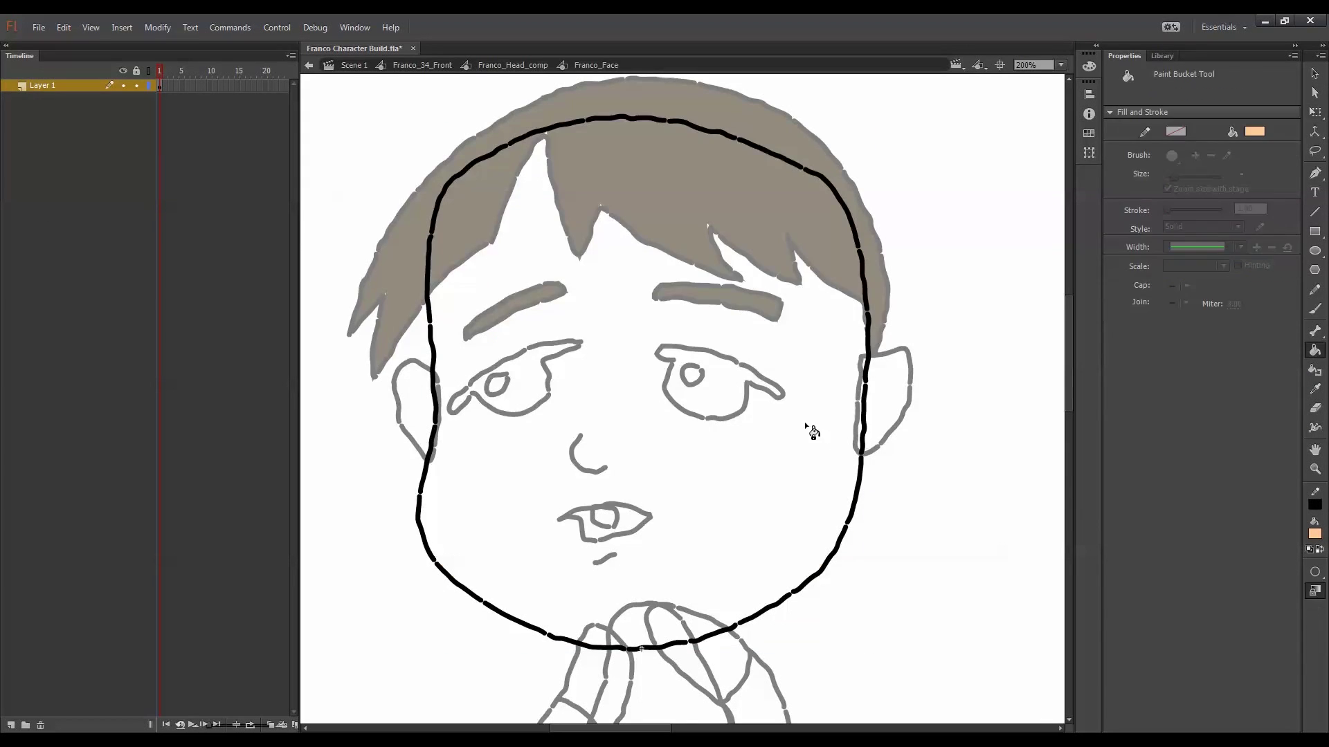
{"action": "left_click", "coordinate": [806, 424]}
{"action": "left_click", "coordinate": [1315, 113]}
{"action": "double_click", "coordinate": [1008, 232]}
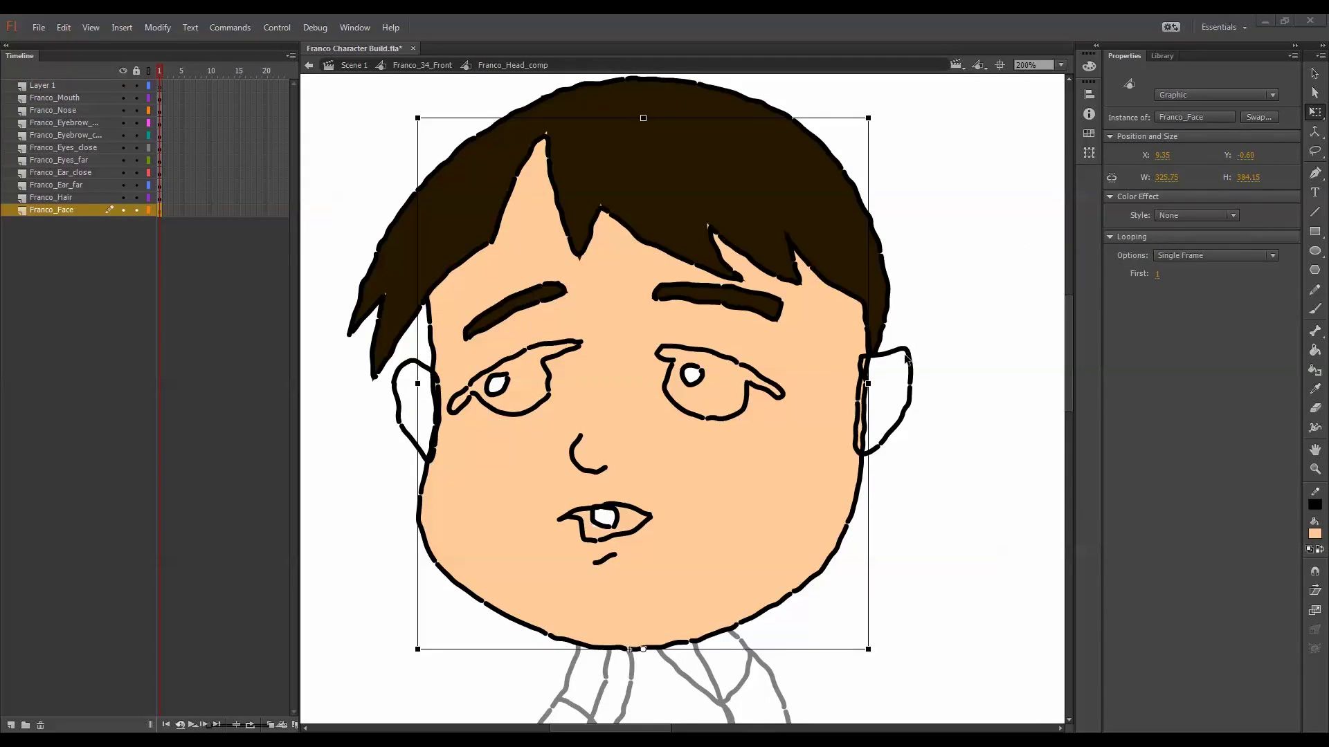
Fill the Franco_Eyes_close shape with the dark brown swatch, leaving the small inner highlight unfilled
{"action": "double_click", "coordinate": [780, 394]}
{"action": "left_click", "coordinate": [1088, 133]}
{"action": "left_click", "coordinate": [867, 235]}
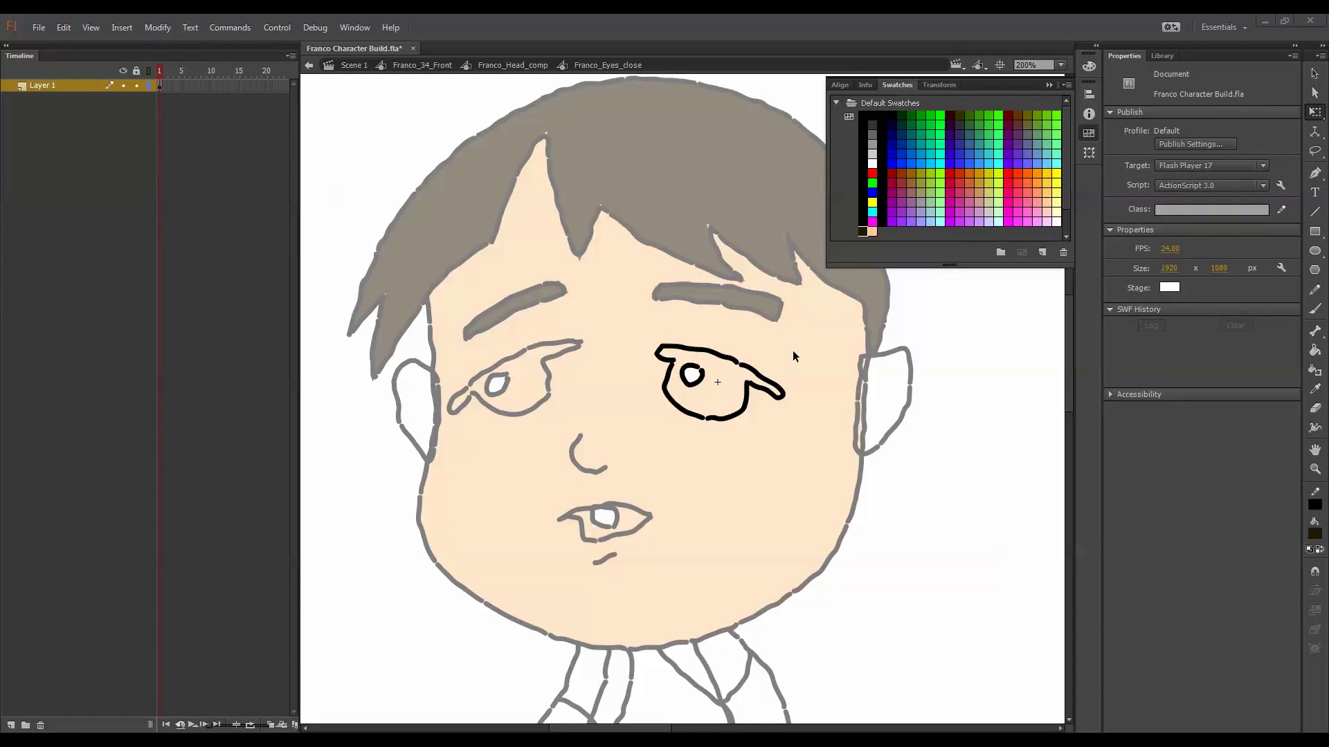
{"action": "left_click", "coordinate": [1314, 350]}
{"action": "left_click", "coordinate": [720, 392]}
{"action": "left_click", "coordinate": [1315, 112]}
{"action": "double_click", "coordinate": [893, 261]}
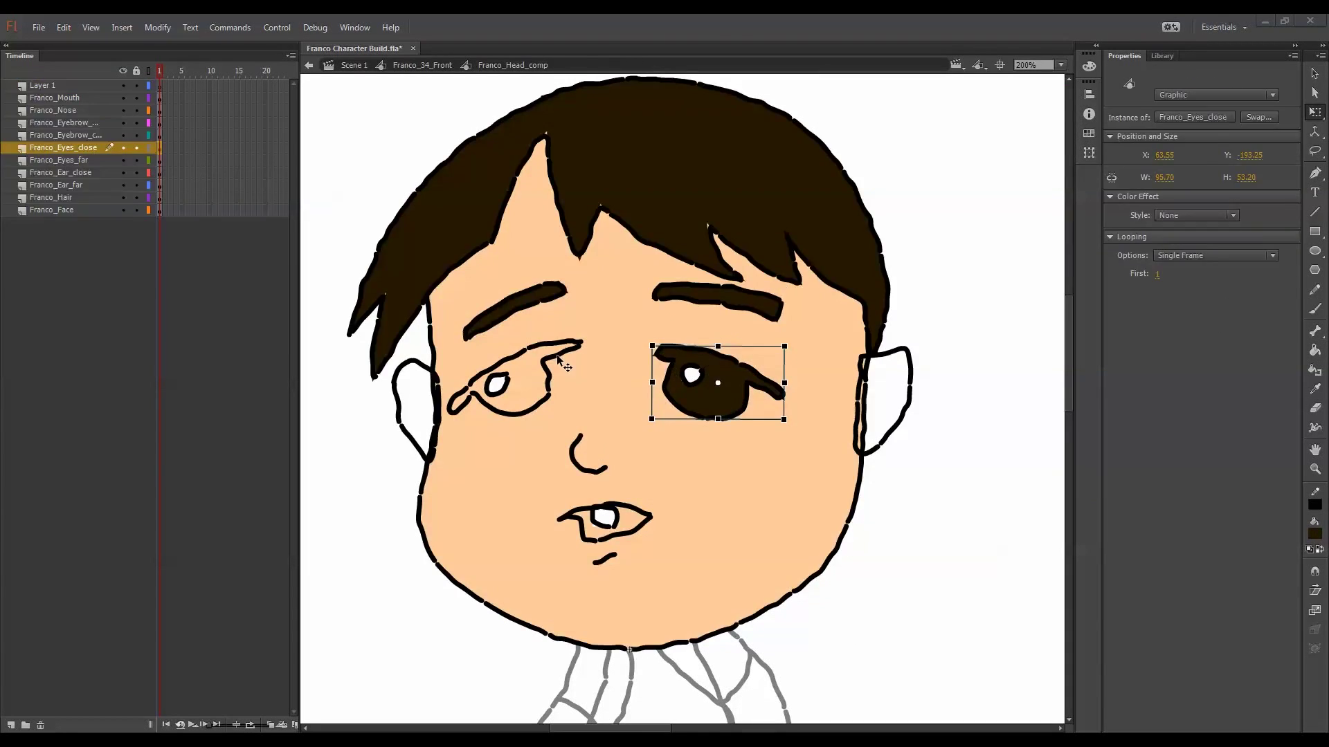
Fill the Franco_Eyes_far shape with dark brown around its inner highlight and return to Franco_Head_comp
{"action": "double_click", "coordinate": [545, 367]}
{"action": "left_click", "coordinate": [1314, 350]}
{"action": "left_click", "coordinate": [527, 389]}
{"action": "key", "text": "q"}
{"action": "double_click", "coordinate": [687, 375]}
{"action": "left_click", "coordinate": [971, 335]}
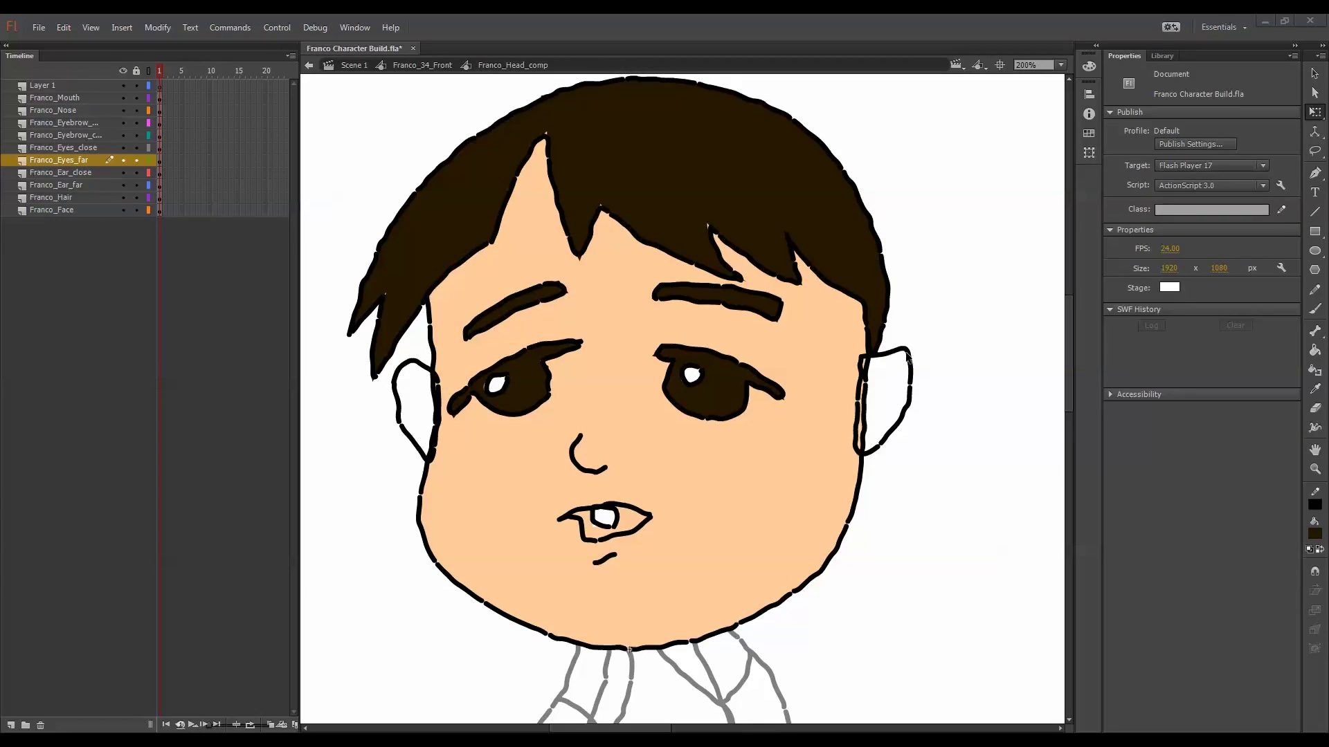
Fill the Franco_Ear_close shape with the face's peach skin color and return to Franco_Head_comp
{"action": "double_click", "coordinate": [908, 355]}
{"action": "left_click", "coordinate": [1315, 533]}
{"action": "left_click", "coordinate": [1114, 485]}
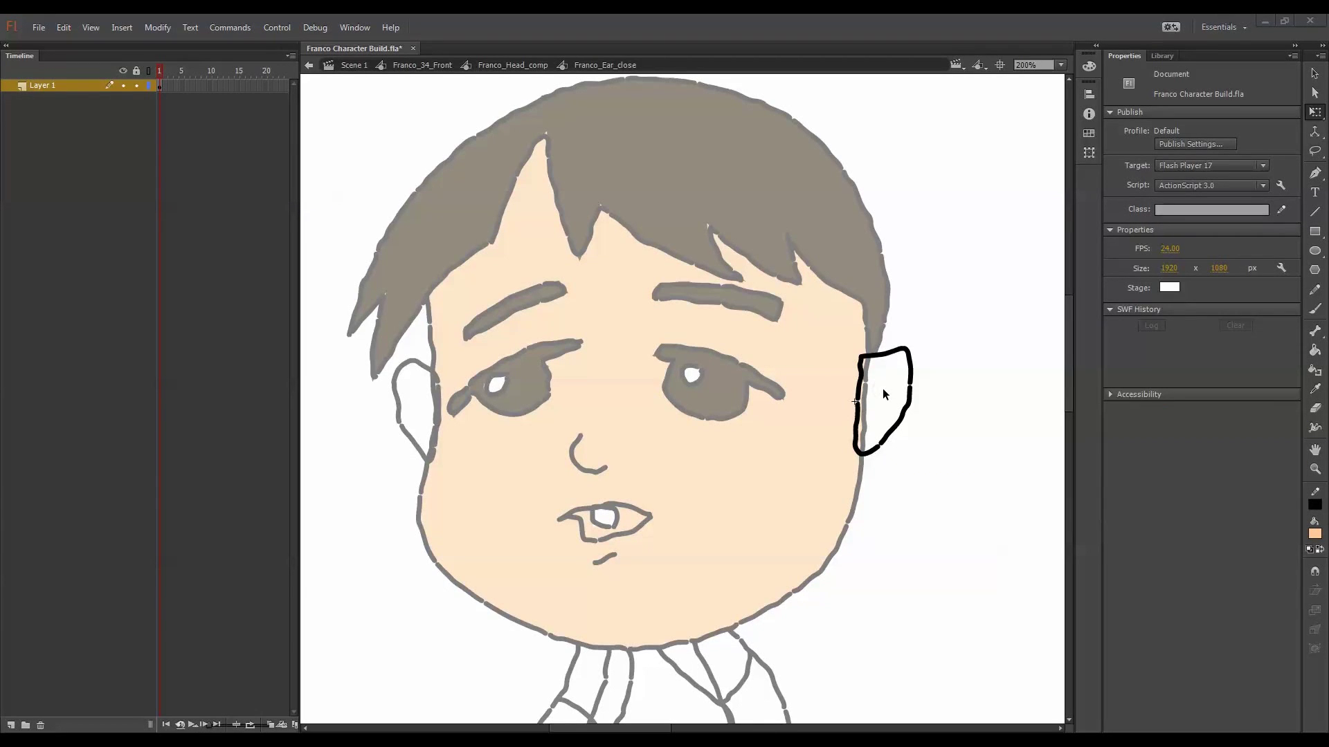
{"action": "left_click", "coordinate": [887, 393]}
{"action": "double_click", "coordinate": [942, 376]}
Fill the Franco_Ear_far shape with the peach skin color and return to Franco_Head_comp
{"action": "double_click", "coordinate": [437, 379]}
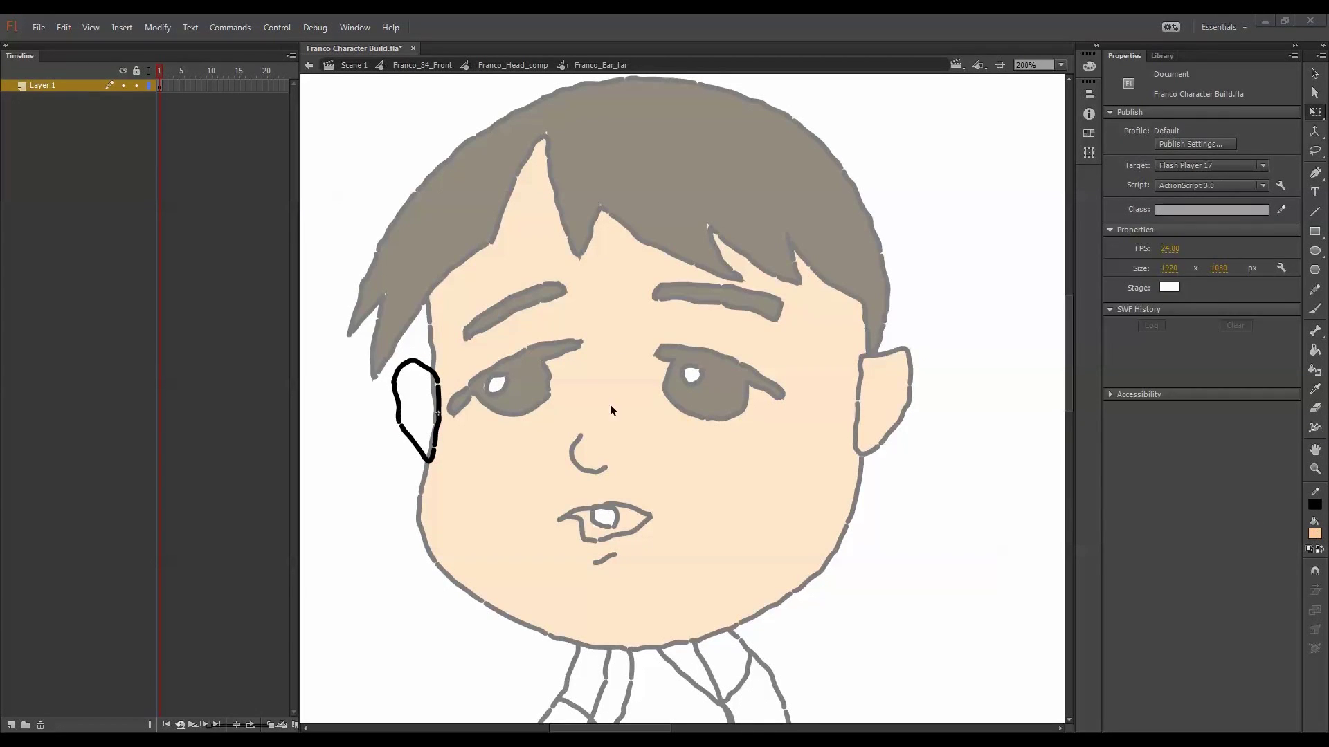
{"action": "key", "text": "k"}
{"action": "left_click", "coordinate": [421, 400]}
{"action": "key", "text": "q"}
{"action": "double_click", "coordinate": [928, 501]}
{"action": "left_click", "coordinate": [928, 502]}
Move the Franco_Ear_far layer below Franco_Face in the head's layer stack
{"action": "left_click", "coordinate": [417, 408]}
{"action": "left_click_drag", "start_coordinate": [83, 185], "coordinate": [124, 220]}
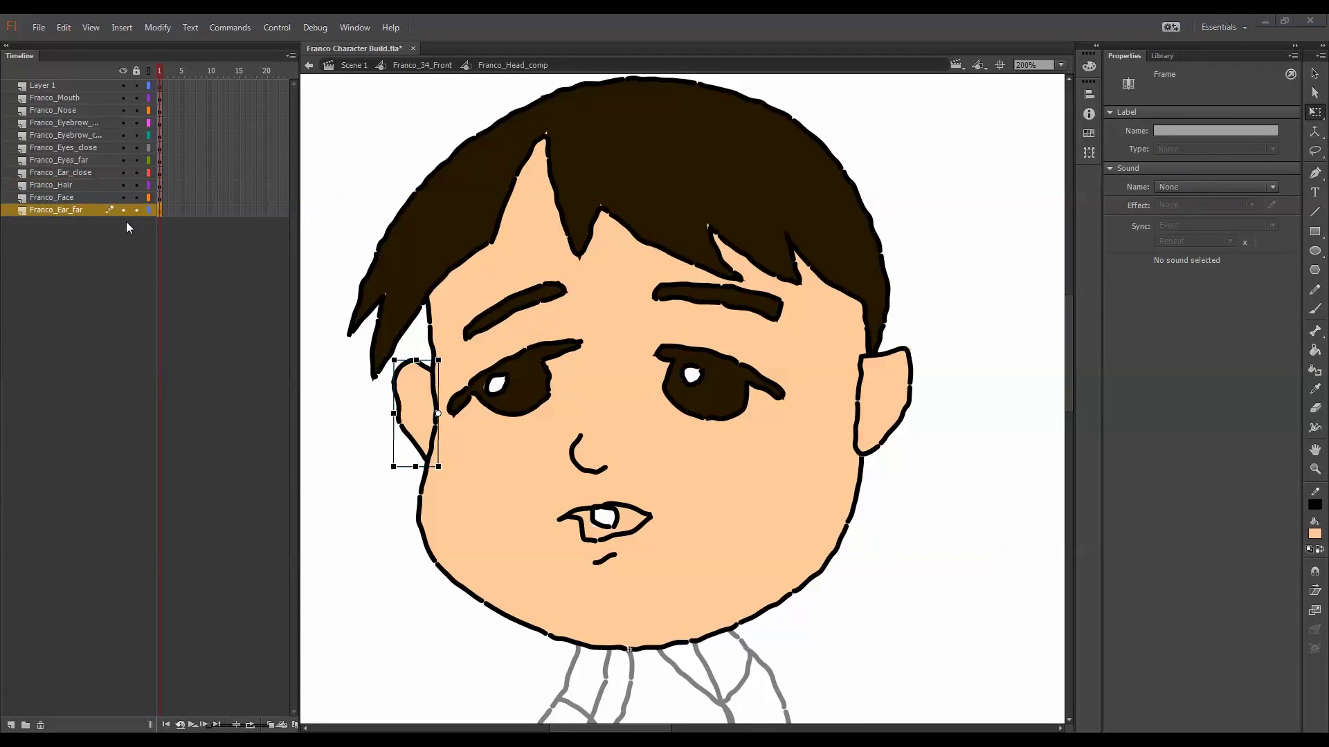
{"action": "left_click", "coordinate": [702, 505]}
Fill the inside of the mouth in Franco_Mouth with dark red, leaving the tooth unfilled, and return to Franco_Head_comp
{"action": "double_click", "coordinate": [651, 520]}
{"action": "left_click", "coordinate": [1315, 533]}
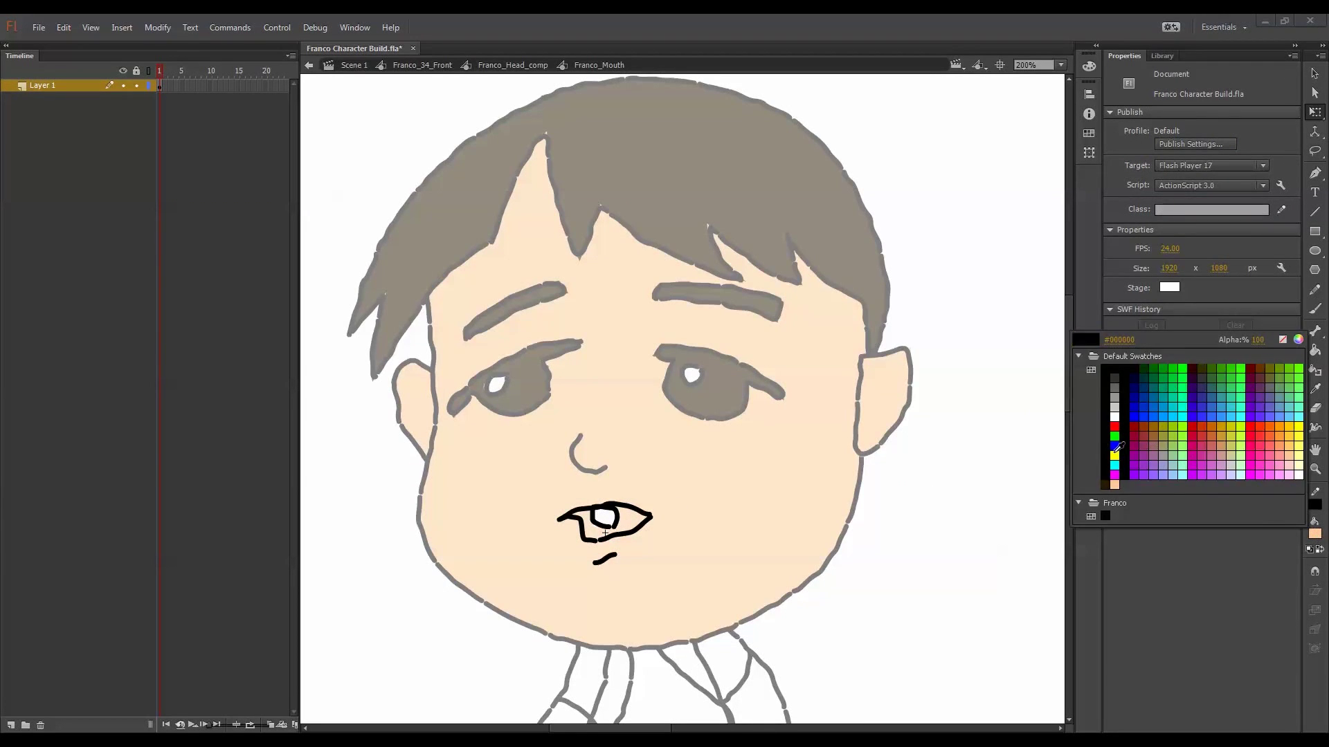
{"action": "left_click", "coordinate": [1140, 423]}
{"action": "left_click", "coordinate": [627, 524]}
{"action": "double_click", "coordinate": [726, 513]}
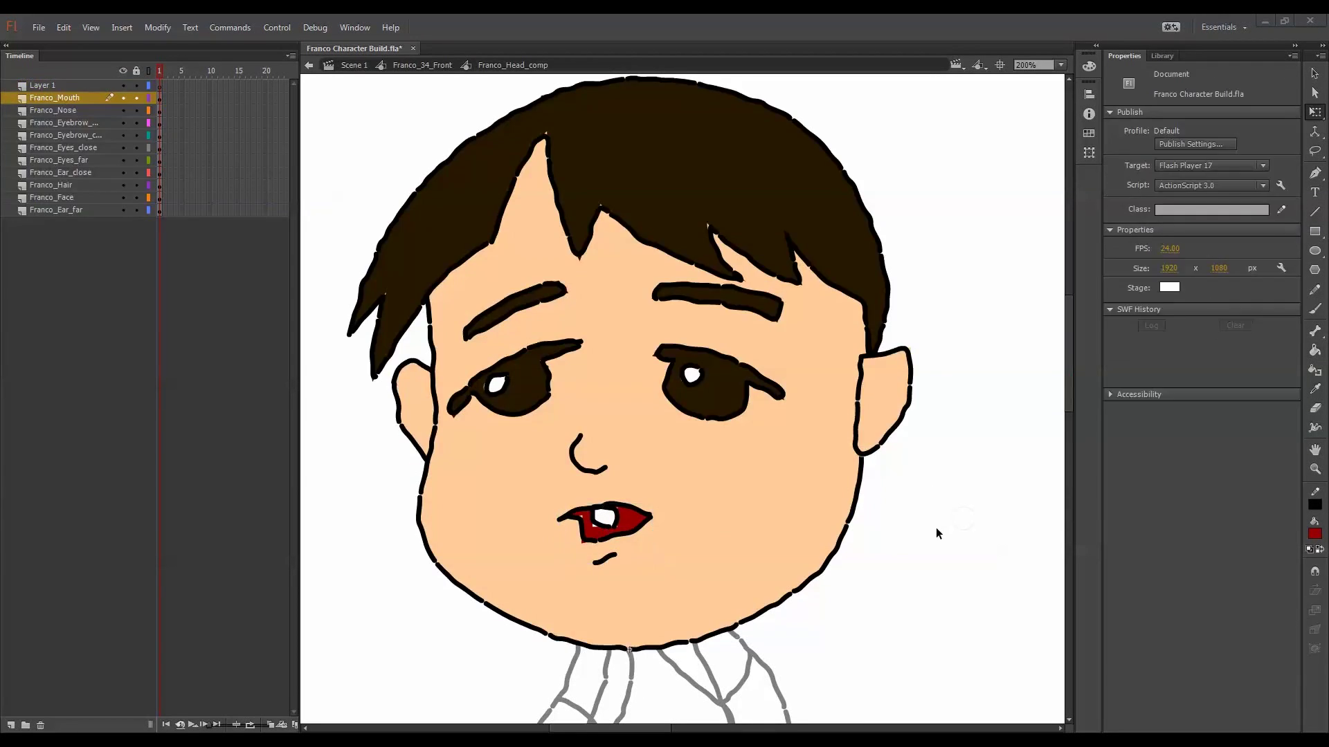
Return to Franco_34_Front and fill the forearm of Franco_Arm_close with the peach skin color
{"action": "left_click_drag", "start_coordinate": [865, 590], "coordinate": [899, 451]}
{"action": "key", "text": "ctrl+minus"}
{"action": "left_click_drag", "start_coordinate": [816, 441], "coordinate": [721, 466]}
{"action": "double_click", "coordinate": [632, 511]}
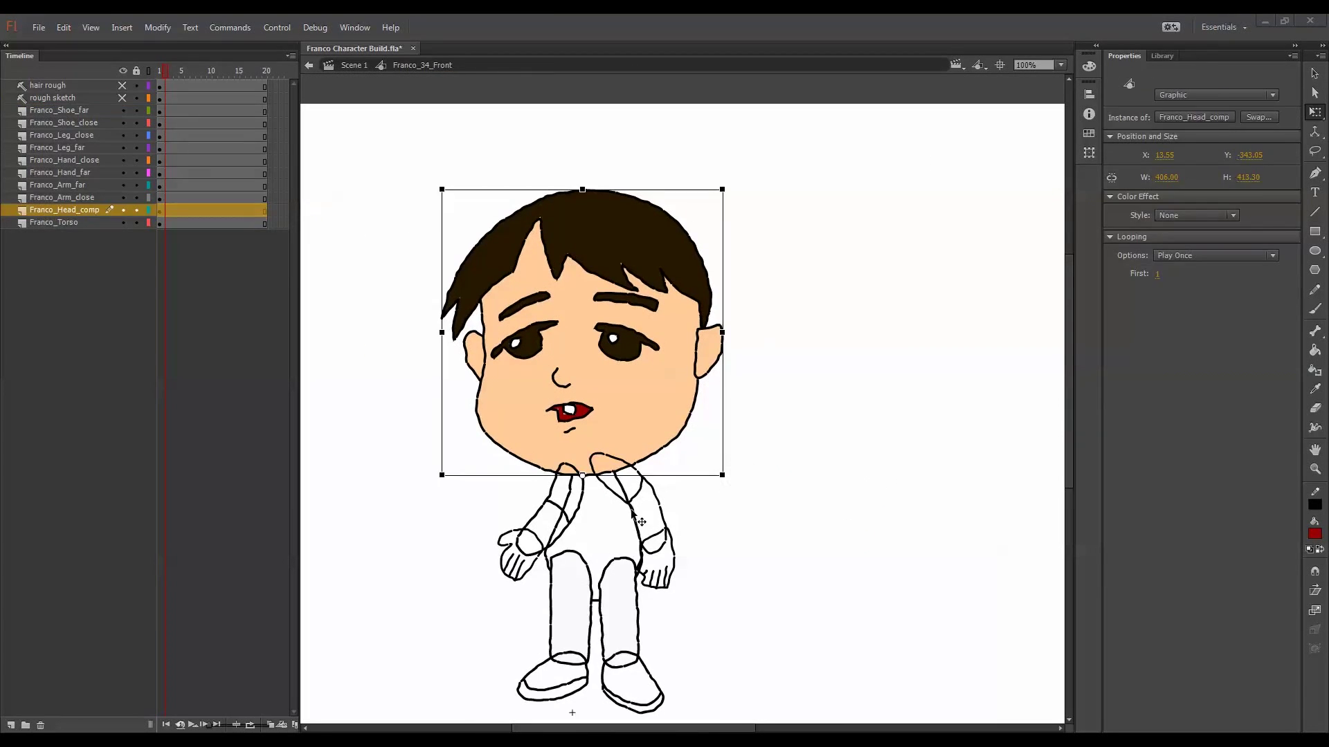
{"action": "double_click", "coordinate": [634, 521]}
{"action": "left_click", "coordinate": [1314, 533]}
{"action": "left_click", "coordinate": [1310, 455]}
{"action": "key", "text": "k"}
{"action": "left_click", "coordinate": [655, 519]}
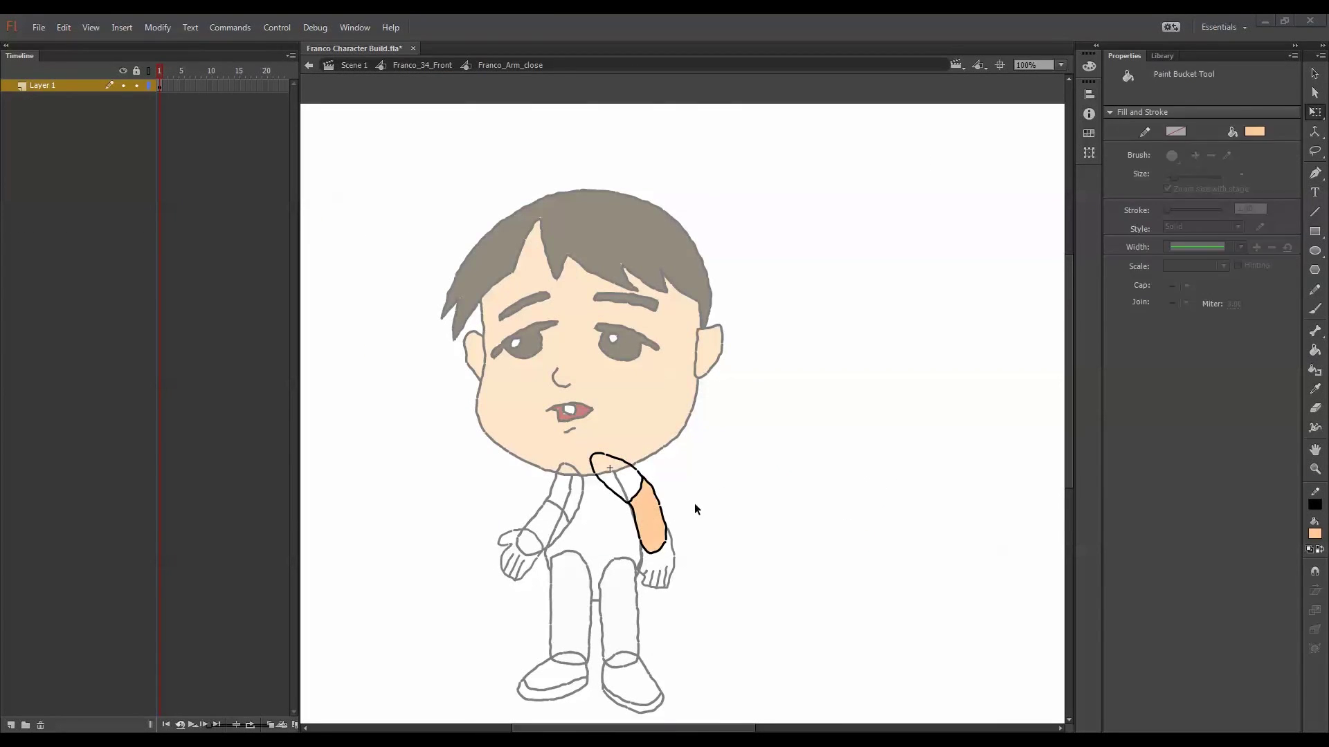
{"action": "double_click", "coordinate": [695, 509]}
Fill the forearm of Franco_Arm_far and the Franco_Hand_far shape with the peach skin color
{"action": "double_click", "coordinate": [559, 528]}
{"action": "key", "text": "k"}
{"action": "left_click", "coordinate": [551, 526]}
{"action": "double_click", "coordinate": [488, 498]}
{"action": "double_click", "coordinate": [530, 561]}
{"action": "left_click", "coordinate": [521, 552]}
{"action": "double_click", "coordinate": [675, 551]}
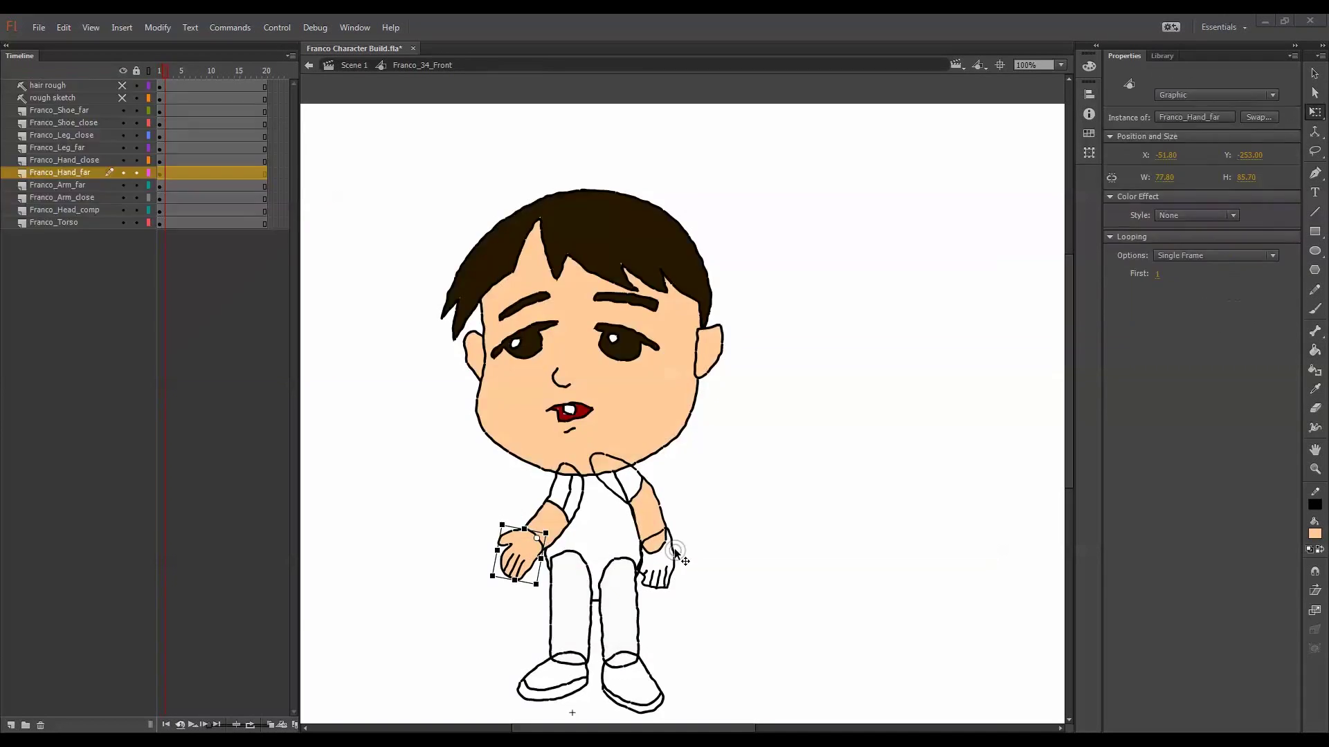
Fill the Franco_Hand_close shape with the peach skin color and return to Franco_34_Front
{"action": "double_click", "coordinate": [674, 553]}
{"action": "key", "text": "k"}
{"action": "left_click", "coordinate": [659, 557]}
{"action": "key", "text": "q"}
{"action": "double_click", "coordinate": [690, 544]}
Fill the Franco_Leg_close shape with light grey #CCCCCC and return to Franco_34_Front
{"action": "double_click", "coordinate": [636, 603]}
{"action": "left_click", "coordinate": [1315, 534]}
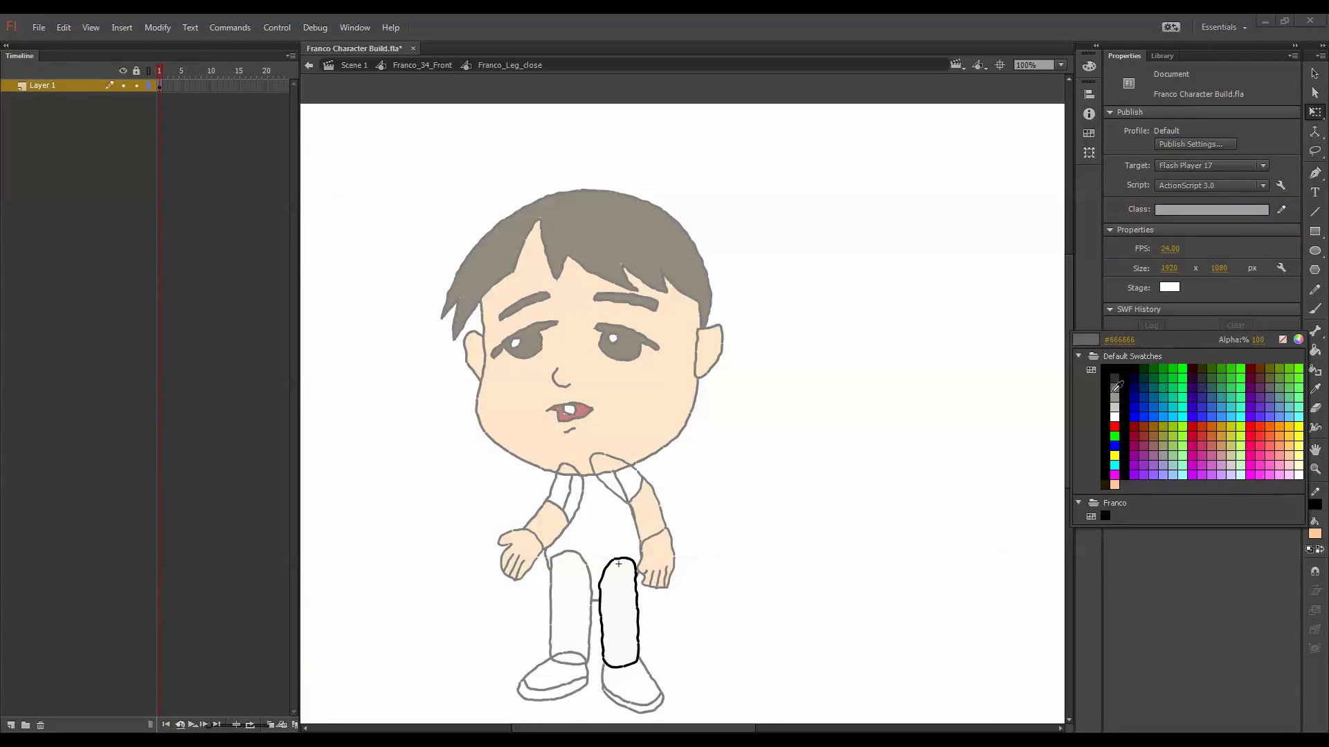
{"action": "left_click", "coordinate": [1116, 405]}
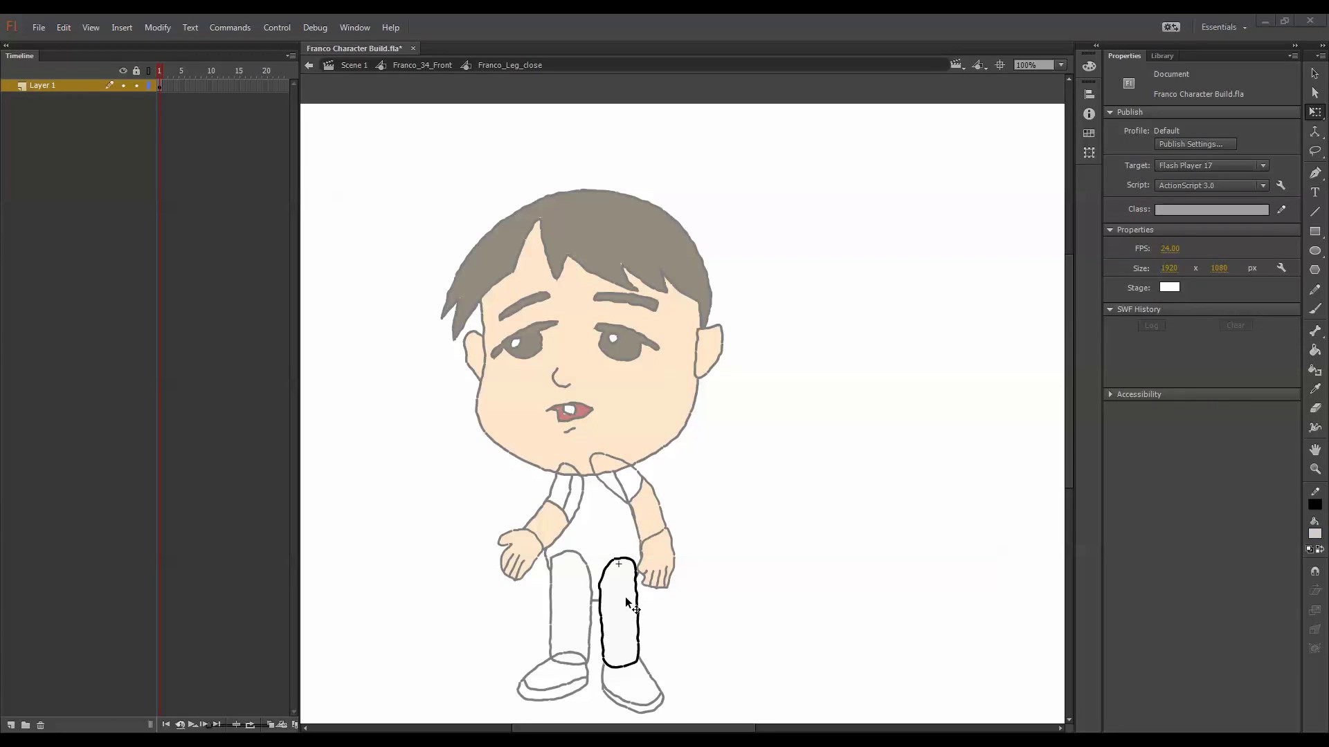
{"action": "left_click", "coordinate": [1315, 350]}
{"action": "left_click", "coordinate": [620, 610]}
{"action": "key", "text": "q"}
{"action": "double_click", "coordinate": [678, 616]}
Fill the Franco_Leg_far shape with the same light grey and return to Franco_34_Front
{"action": "double_click", "coordinate": [573, 606]}
{"action": "left_click", "coordinate": [1315, 350]}
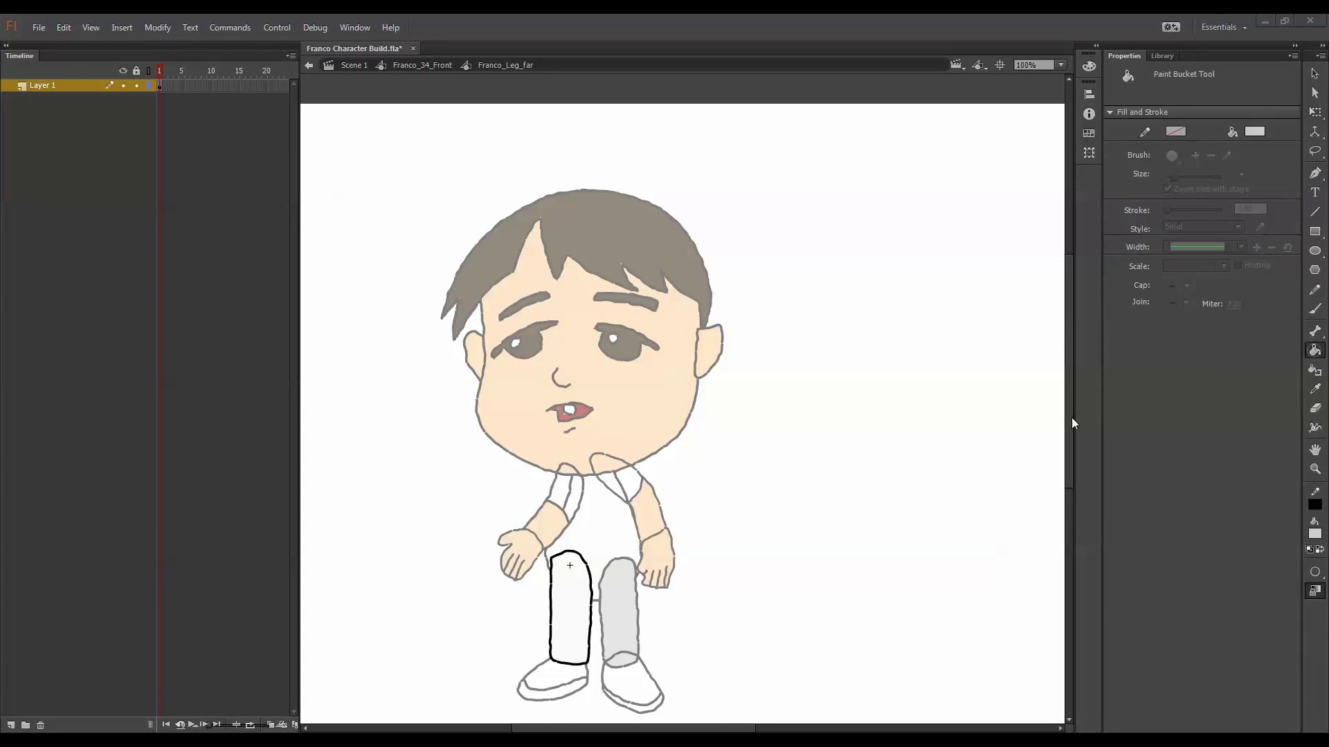
{"action": "left_click", "coordinate": [573, 603]}
{"action": "double_click", "coordinate": [708, 537]}
Choose a bright blue fill and color the sleeve of Franco_Arm_close with it
{"action": "double_click", "coordinate": [641, 521]}
{"action": "left_click", "coordinate": [1315, 534]}
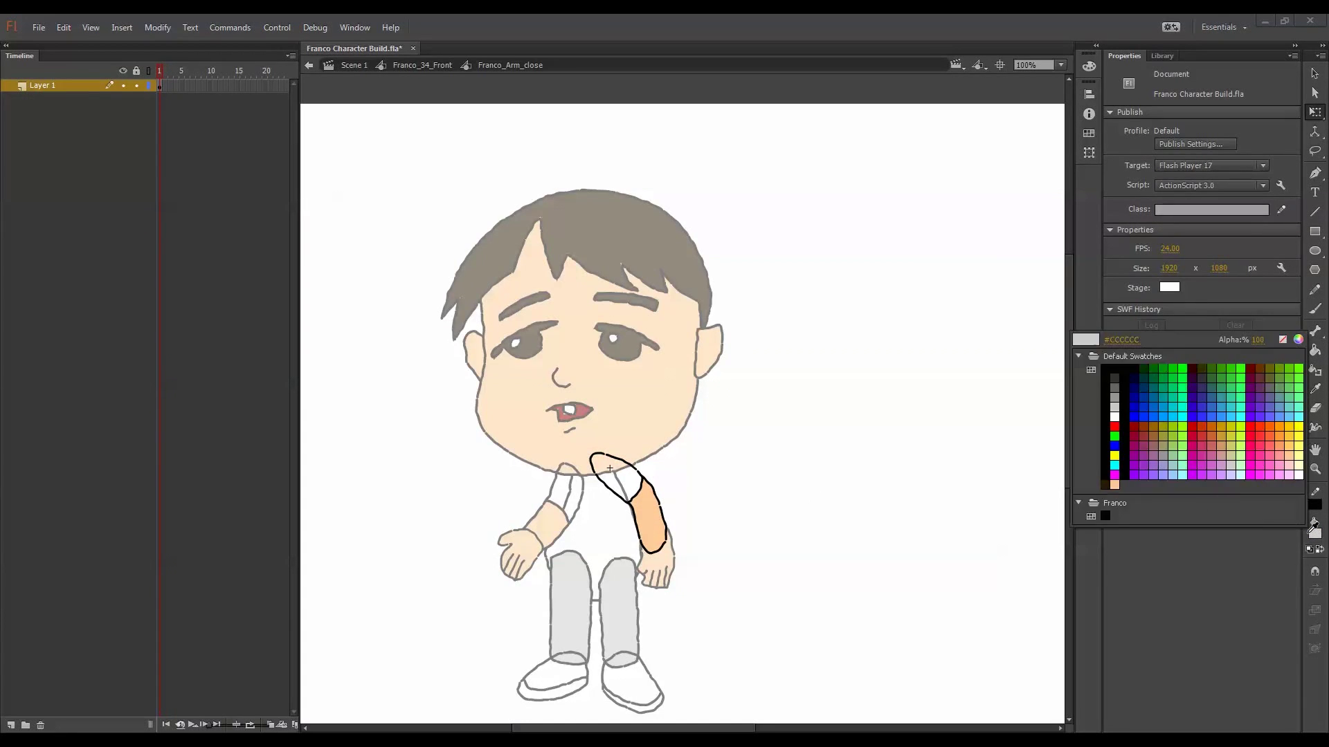
{"action": "left_click", "coordinate": [1168, 410]}
{"action": "left_click", "coordinate": [1088, 133]}
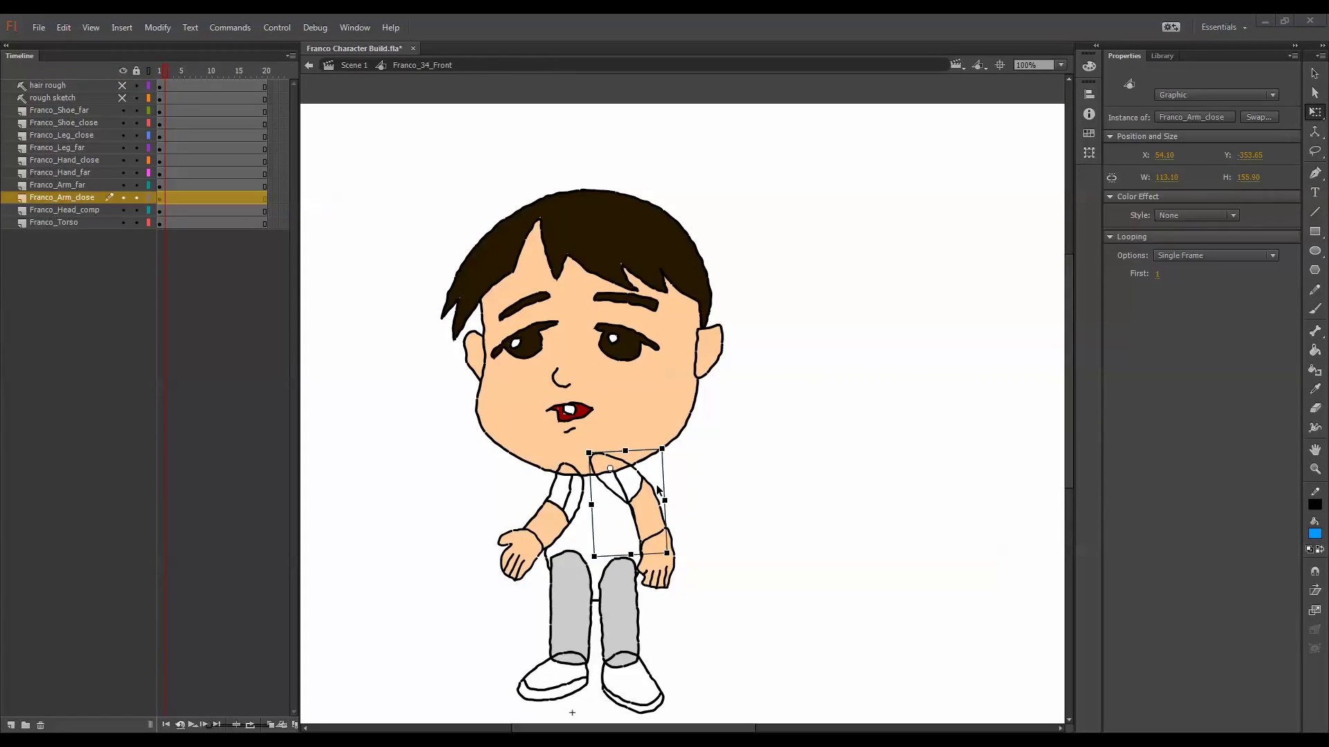
{"action": "left_click", "coordinate": [1315, 350]}
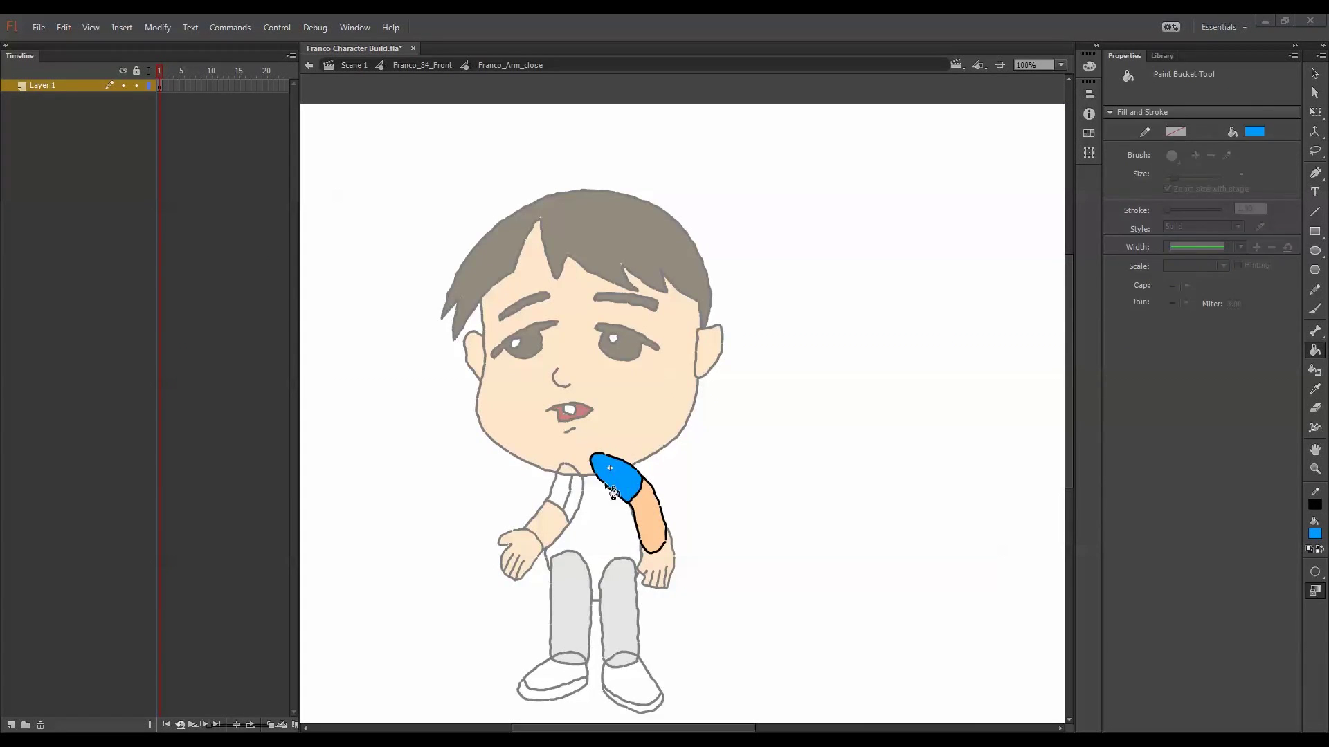
{"action": "key", "text": "q"}
{"action": "double_click", "coordinate": [708, 516]}
Fill the sleeve of Franco_Arm_far with the same bright blue and return to Franco_34_Front
{"action": "double_click", "coordinate": [583, 477]}
{"action": "left_click", "coordinate": [1315, 351]}
{"action": "left_click", "coordinate": [564, 485]}
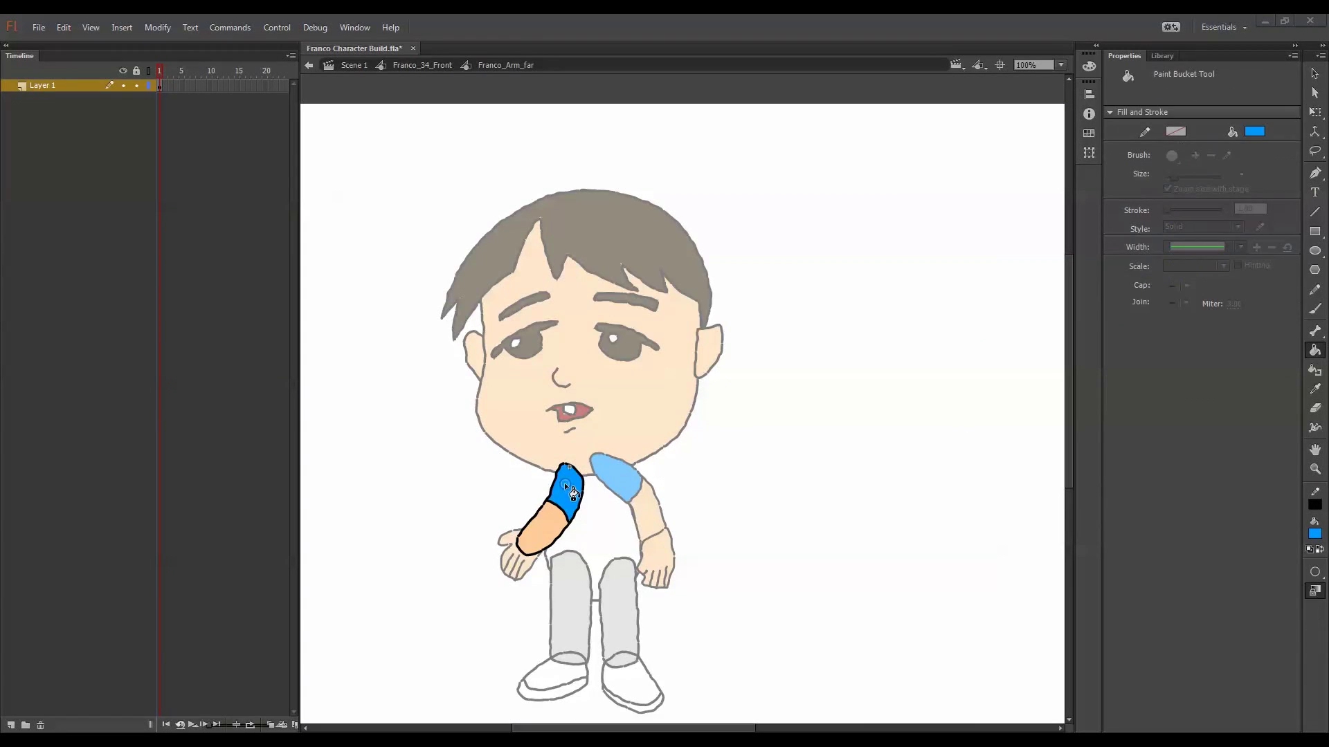
{"action": "key", "text": "q"}
{"action": "double_click", "coordinate": [705, 437]}
Fill the Franco_Torso shape with the bright blue shirt color and return to Franco_34_Front
{"action": "double_click", "coordinate": [637, 498]}
{"action": "double_click", "coordinate": [704, 509]}
{"action": "left_click", "coordinate": [595, 599]}
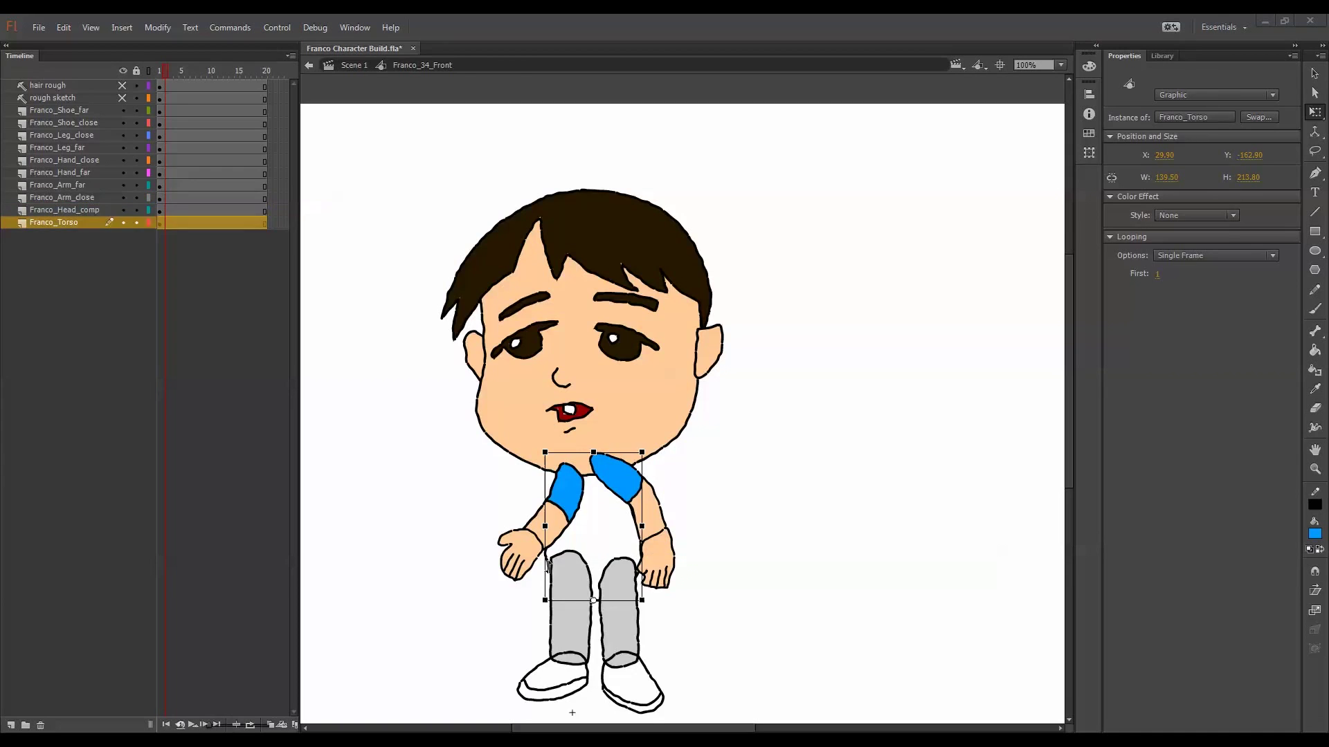
{"action": "double_click", "coordinate": [547, 562]}
{"action": "key", "text": "k"}
{"action": "left_click", "coordinate": [587, 552]}
{"action": "key", "text": "q"}
{"action": "double_click", "coordinate": [706, 554]}
Fill the upper part of Franco_Shoe_close with dark red, leaving the sole unfilled
{"action": "left_click", "coordinate": [649, 675]}
{"action": "double_click", "coordinate": [650, 675]}
{"action": "left_click", "coordinate": [1315, 534]}
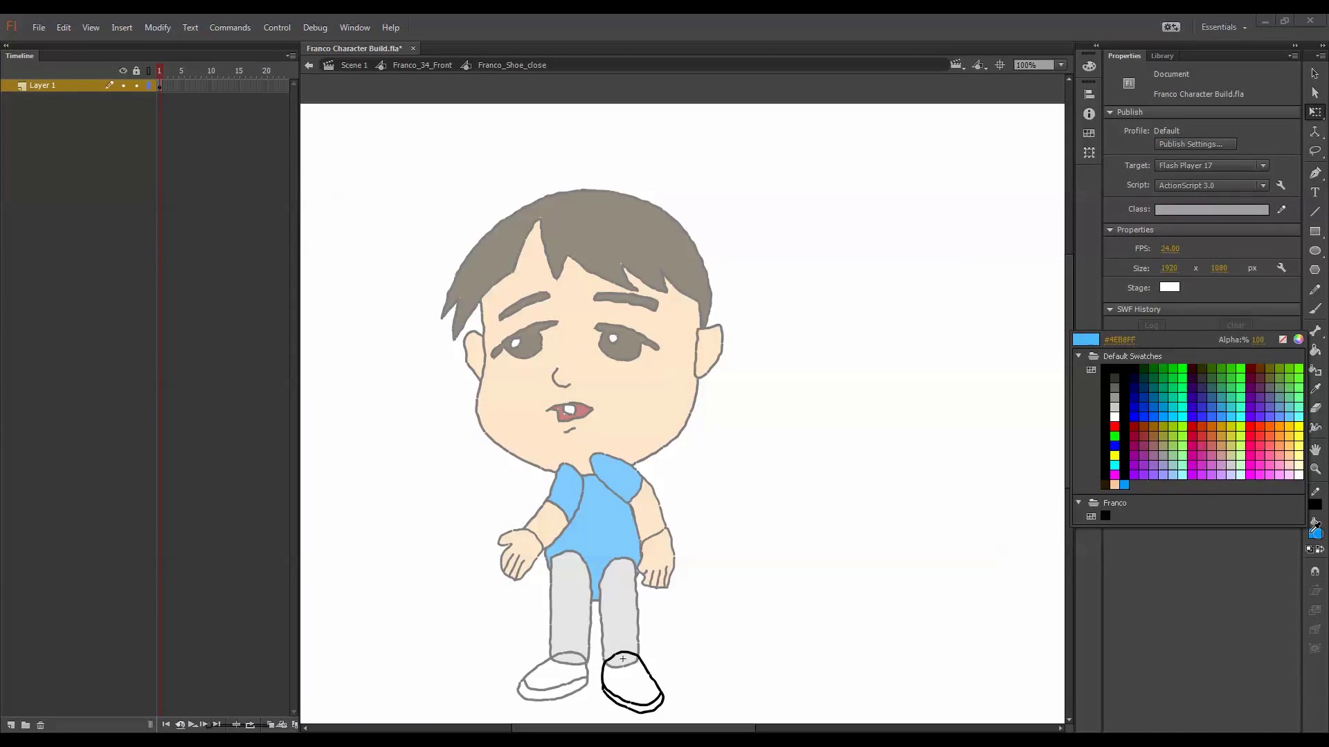
{"action": "left_click", "coordinate": [1133, 430]}
{"action": "left_click", "coordinate": [1315, 350]}
{"action": "left_click", "coordinate": [613, 669]}
{"action": "key", "text": "q"}
{"action": "double_click", "coordinate": [573, 711]}
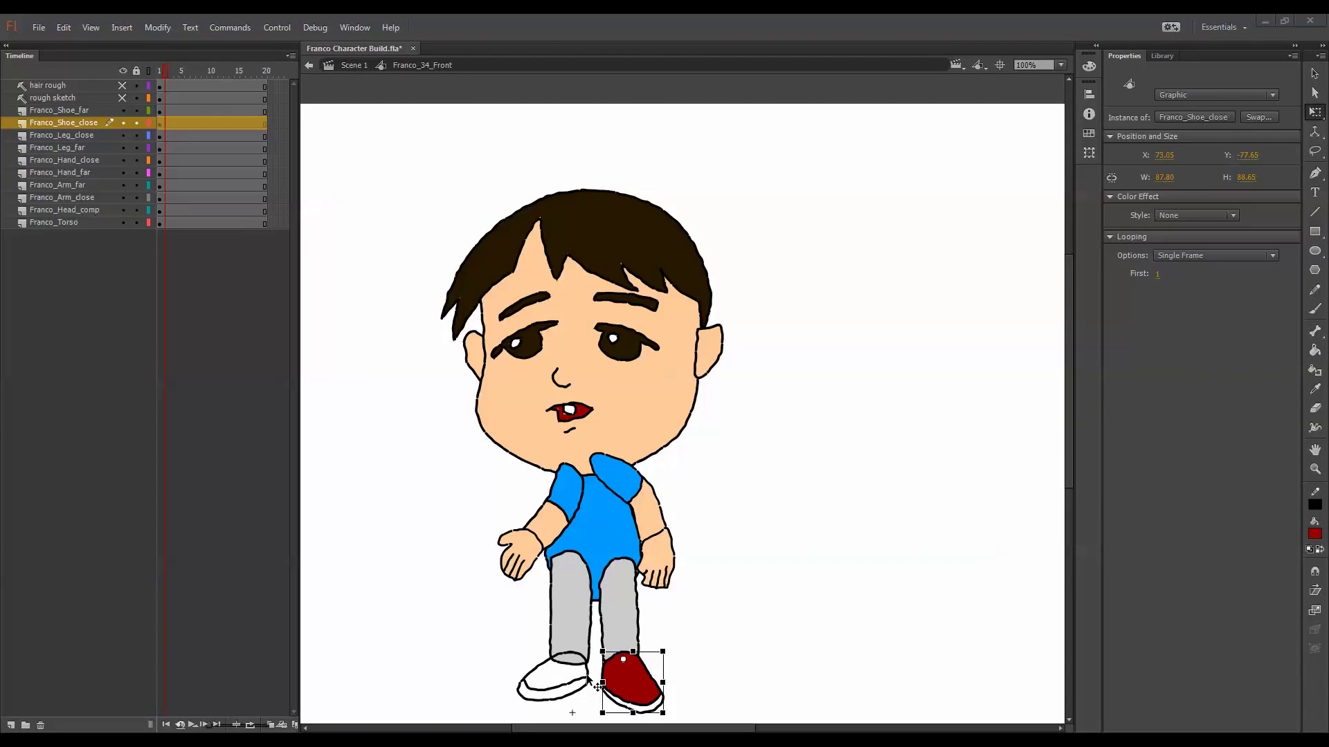
Fill the upper part of Franco_Shoe_far with the same dark red
{"action": "double_click", "coordinate": [566, 670]}
{"action": "key", "text": "k"}
{"action": "left_click", "coordinate": [567, 668]}
{"action": "key", "text": "q"}
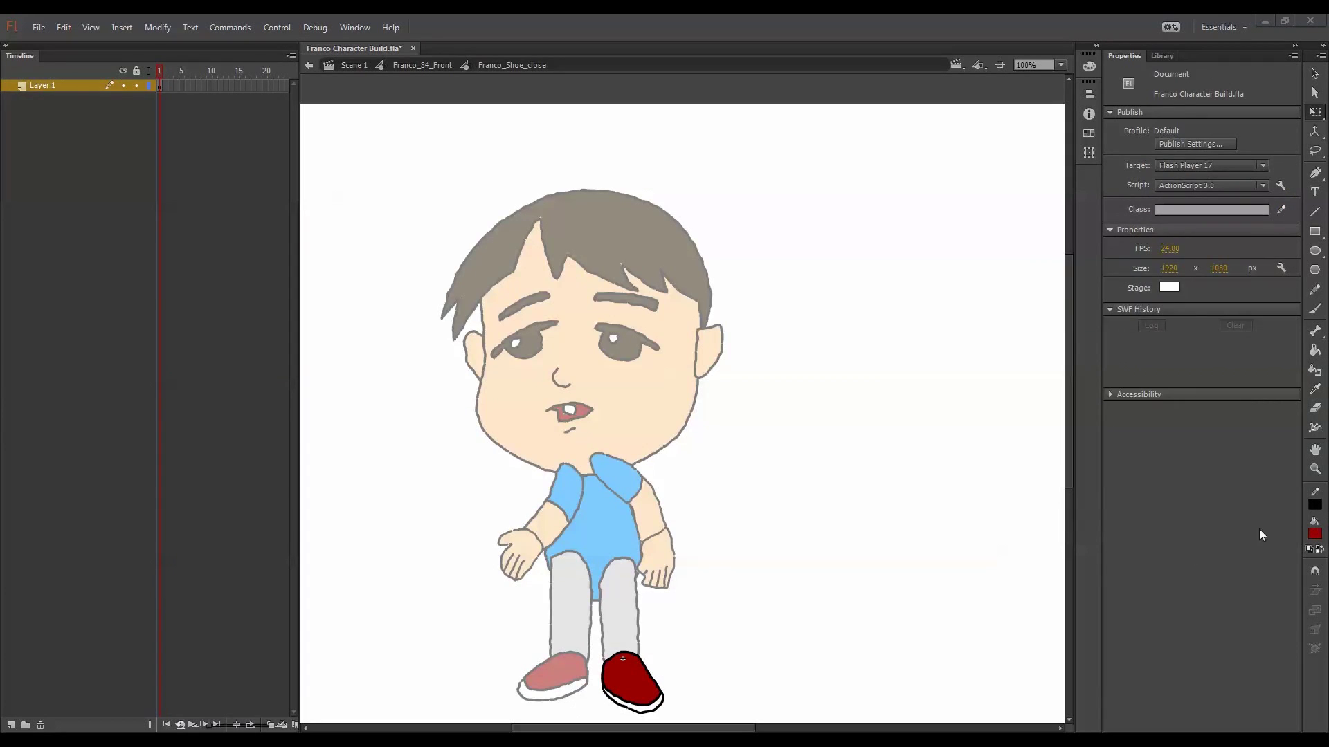
Choose white as the fill color and fill the sole of Franco_Shoe_far
{"action": "left_click", "coordinate": [1315, 533]}
{"action": "left_click", "coordinate": [1116, 419]}
{"action": "key", "text": "k"}
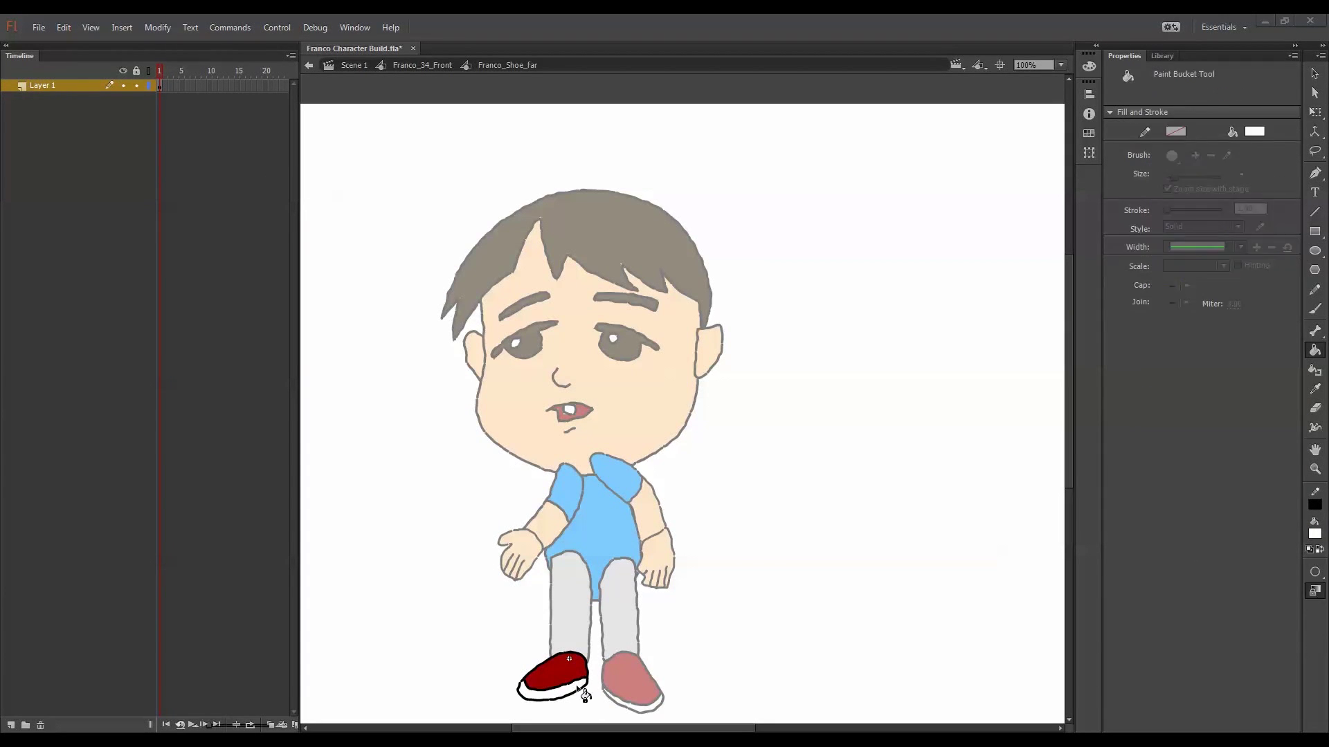
{"action": "left_click", "coordinate": [580, 688]}
{"action": "key", "text": "q"}
{"action": "double_click", "coordinate": [599, 710]}
Fill the sole of Franco_Shoe_close with white and return to Franco_34_Front
{"action": "double_click", "coordinate": [658, 704]}
{"action": "key", "text": "k"}
{"action": "left_click", "coordinate": [658, 704]}
{"action": "key", "text": "q"}
{"action": "double_click", "coordinate": [685, 676]}
{"action": "left_click", "coordinate": [741, 538]}
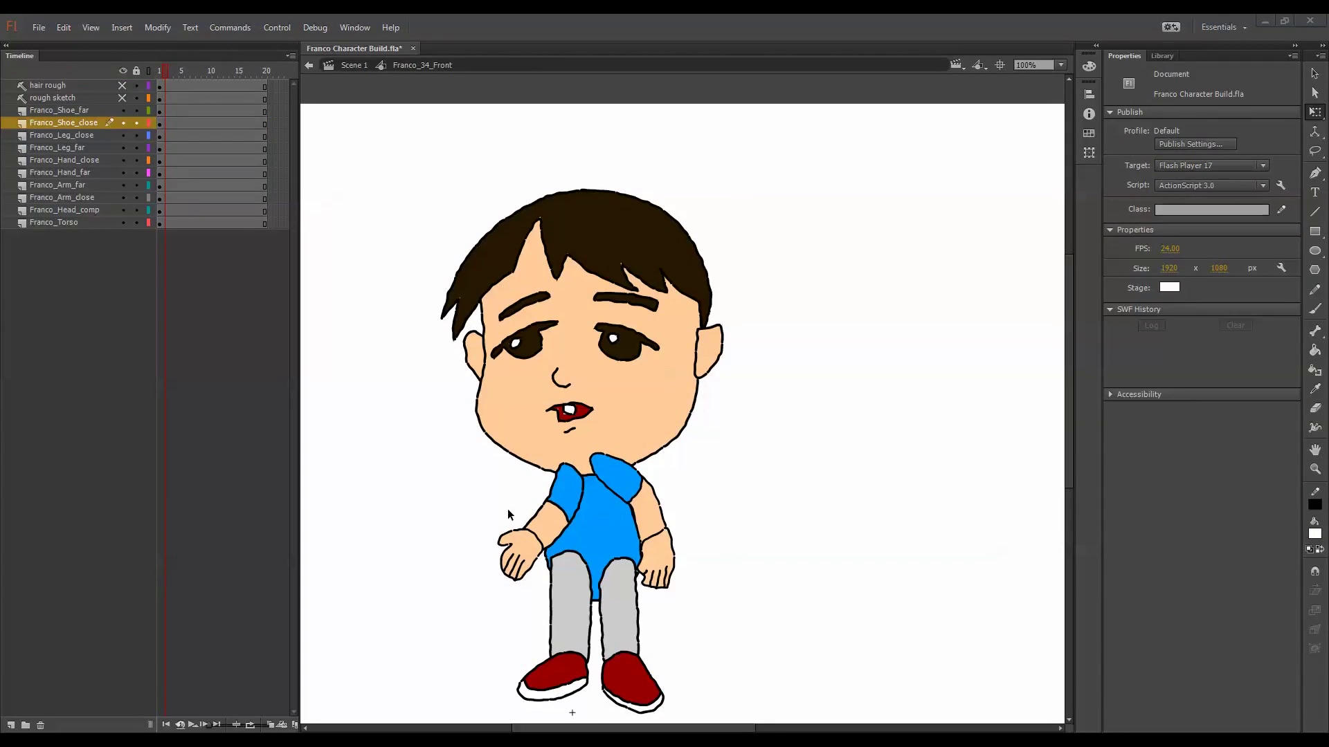
Move the Franco_Hand_far and Franco_Arm_far layers below Franco_Torso
{"action": "left_click", "coordinate": [516, 544]}
{"action": "left_click", "coordinate": [560, 501], "text": "shift"}
{"action": "left_click_drag", "start_coordinate": [101, 181], "coordinate": [104, 232]}
Move the Franco_Arm_close layer up to just below Franco_Shoe_far
{"action": "left_click", "coordinate": [661, 578]}
{"action": "left_click", "coordinate": [661, 533]}
{"action": "left_click", "coordinate": [669, 389]}
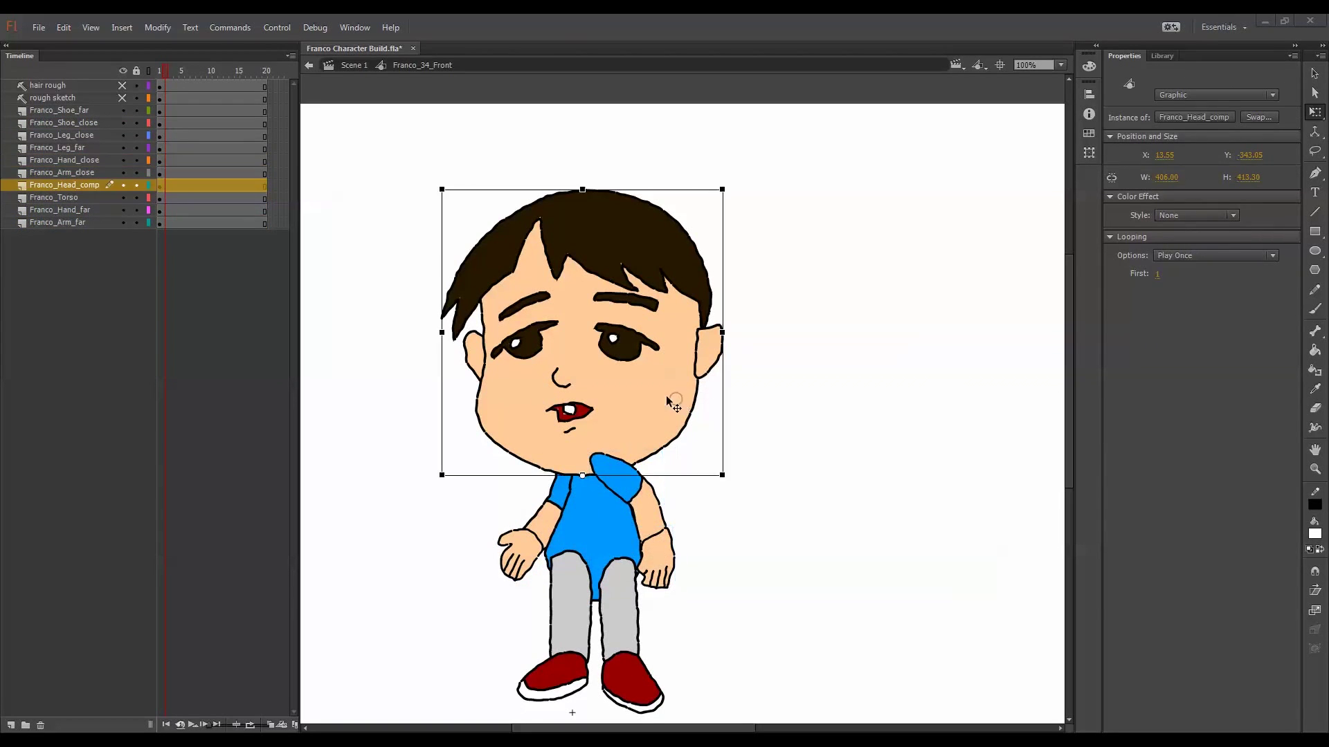
{"action": "left_click_drag", "start_coordinate": [97, 173], "coordinate": [92, 111]}
{"action": "left_click", "coordinate": [96, 123]}
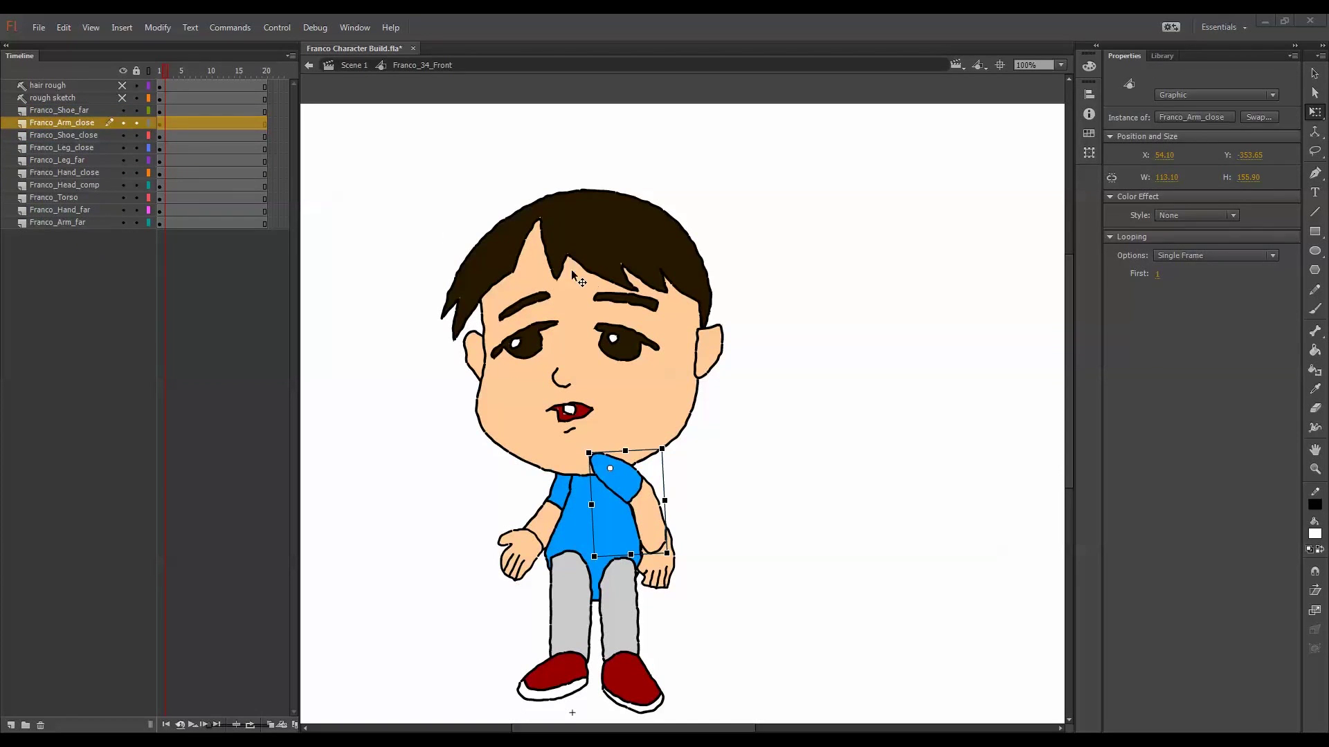
Move the Franco_Head_comp layer above Franco_Shoe_far so it sits over all the body part layers
{"action": "left_click", "coordinate": [98, 186]}
{"action": "left_click_drag", "start_coordinate": [98, 188], "coordinate": [81, 114]}
{"action": "left_click", "coordinate": [80, 126]}
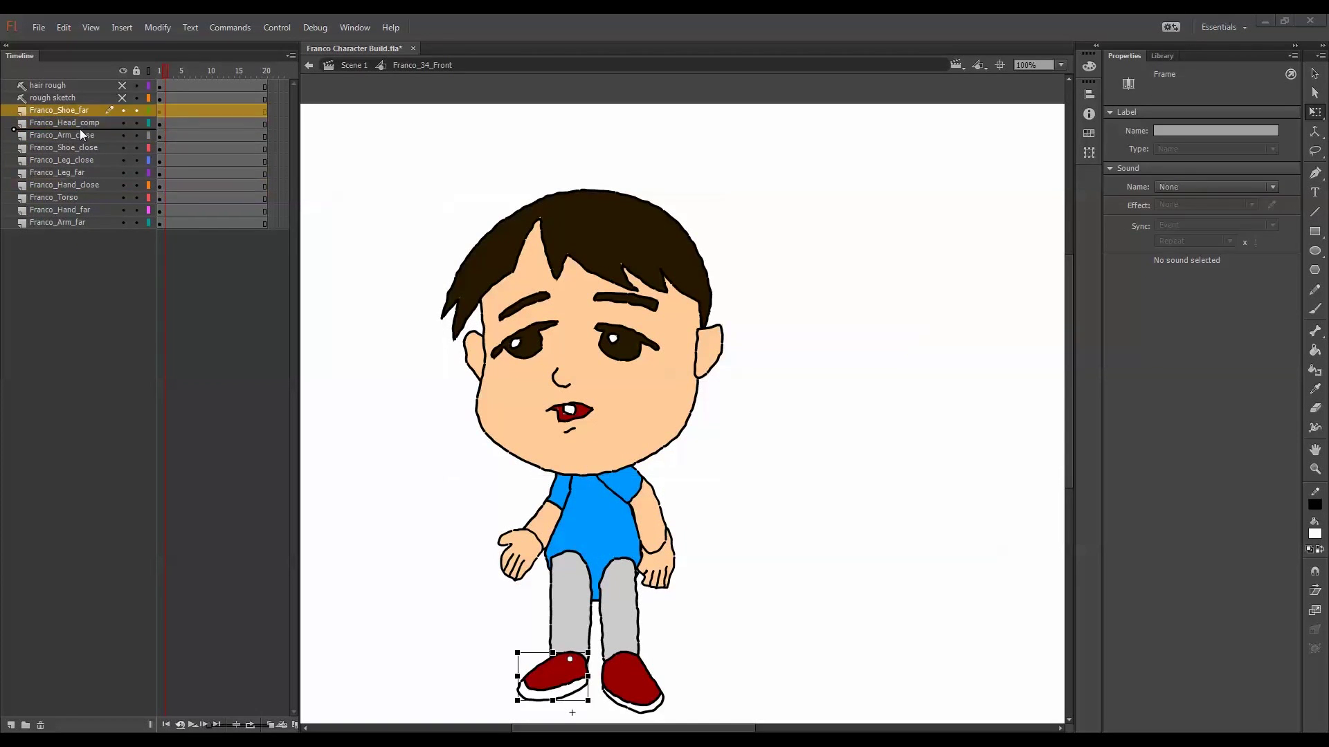
{"action": "left_click", "coordinate": [89, 265]}
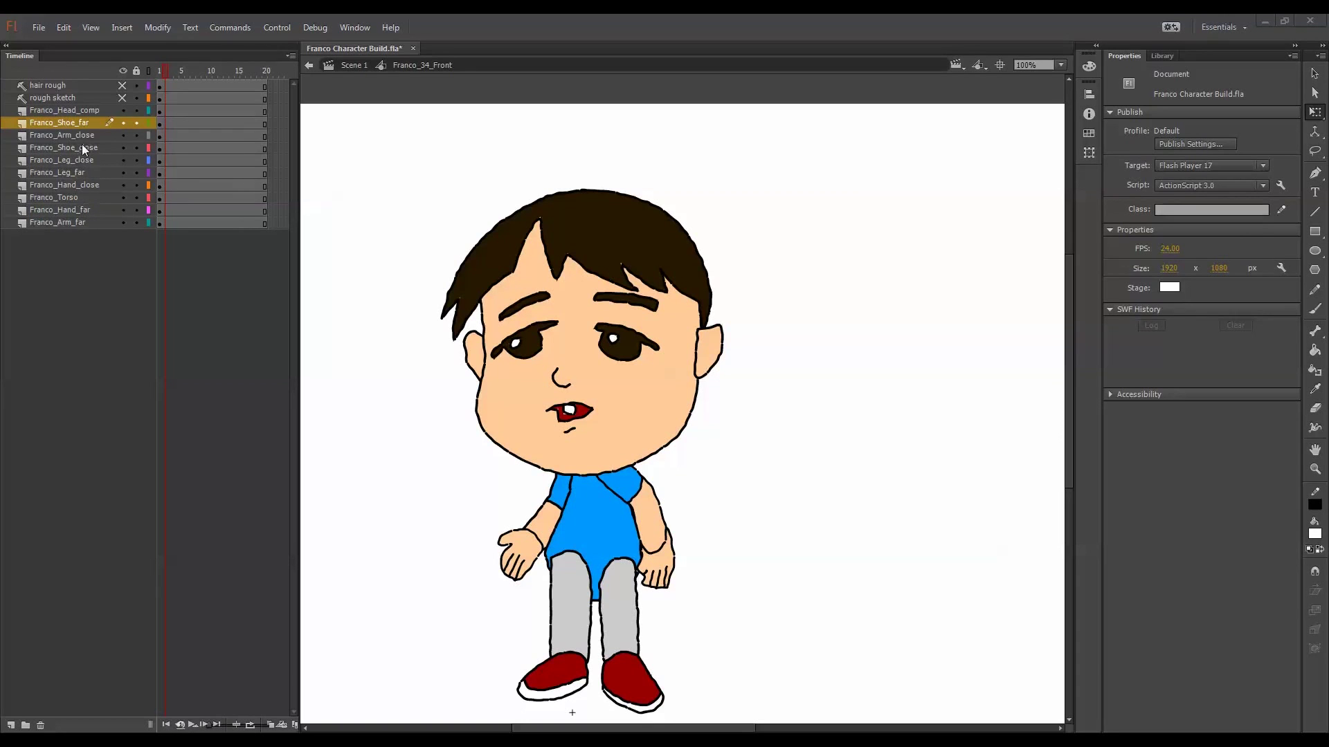
Move both shoe layers and both leg layers beneath Franco_Arm_far, at the end of the layer stack
{"action": "left_click_drag", "start_coordinate": [84, 137], "coordinate": [89, 237]}
{"action": "left_click", "coordinate": [83, 136]}
{"action": "left_click", "coordinate": [80, 173], "text": "shift"}
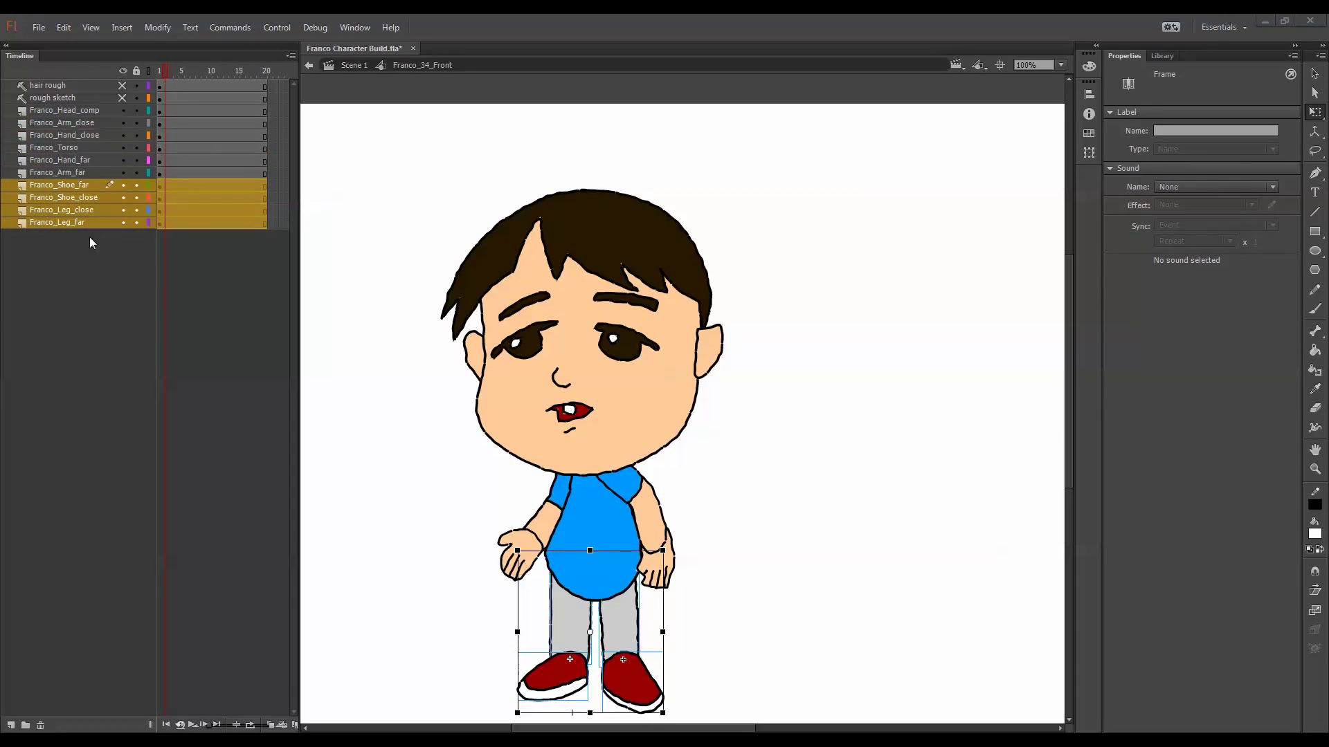
Move the Franco_Hand_close layer above Franco_Arm_close and shift the close arm and hand slightly outward from the torso
{"action": "left_click", "coordinate": [707, 557]}
{"action": "left_click", "coordinate": [657, 564]}
{"action": "left_click_drag", "start_coordinate": [73, 136], "coordinate": [74, 123]}
{"action": "left_click", "coordinate": [728, 462]}
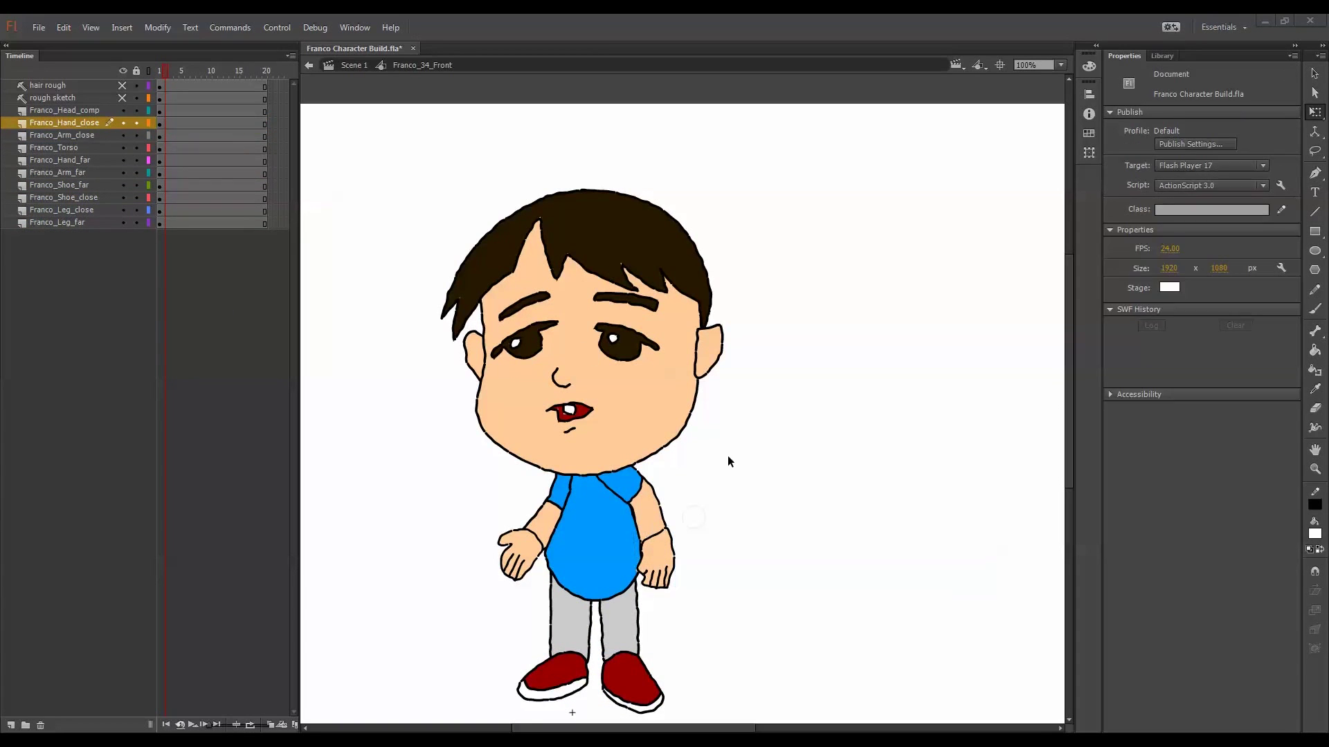
{"action": "left_click_drag", "start_coordinate": [682, 505], "coordinate": [660, 548]}
{"action": "left_click_drag", "start_coordinate": [660, 548], "coordinate": [665, 543]}
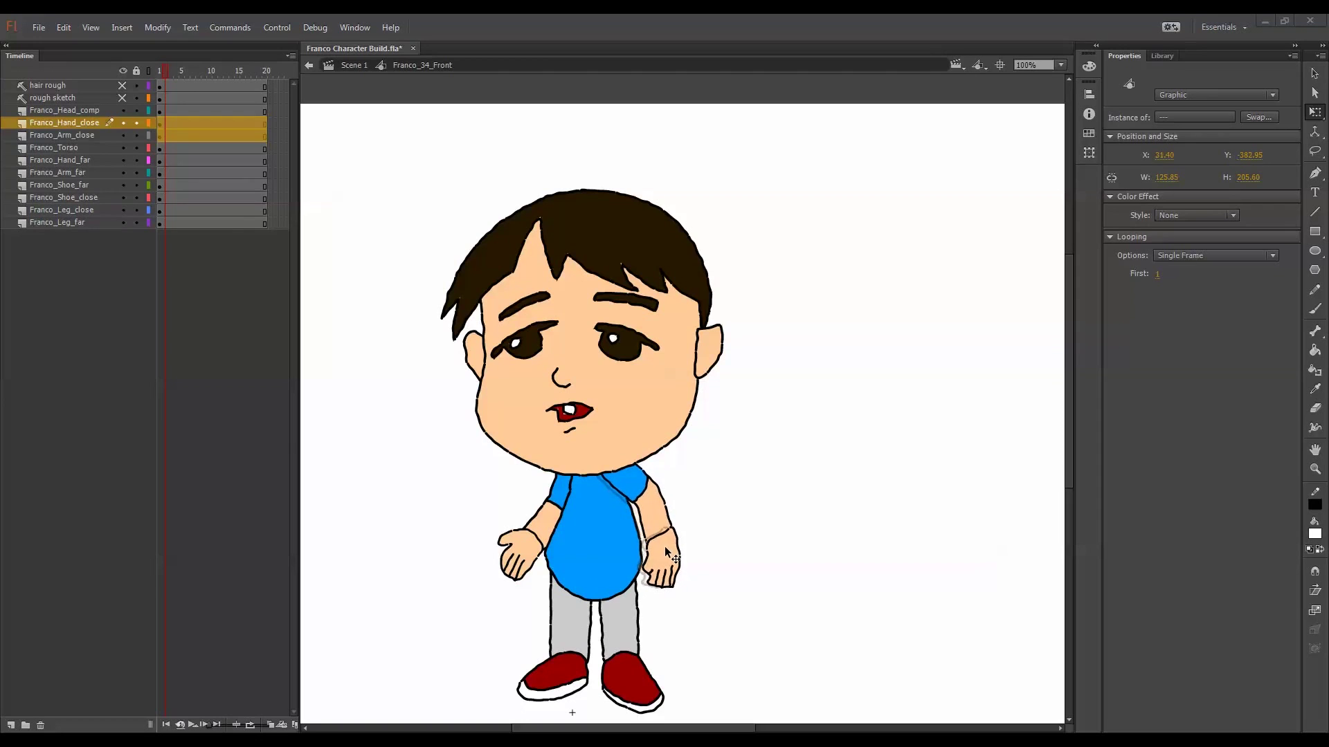
Nudge the shoulder-end points of the Franco_Arm_close sleeve outward and down to shorten it, and return to Franco_34_Front
{"action": "double_click", "coordinate": [657, 506]}
{"action": "key", "text": "a"}
{"action": "left_click_drag", "start_coordinate": [586, 418], "coordinate": [609, 469]}
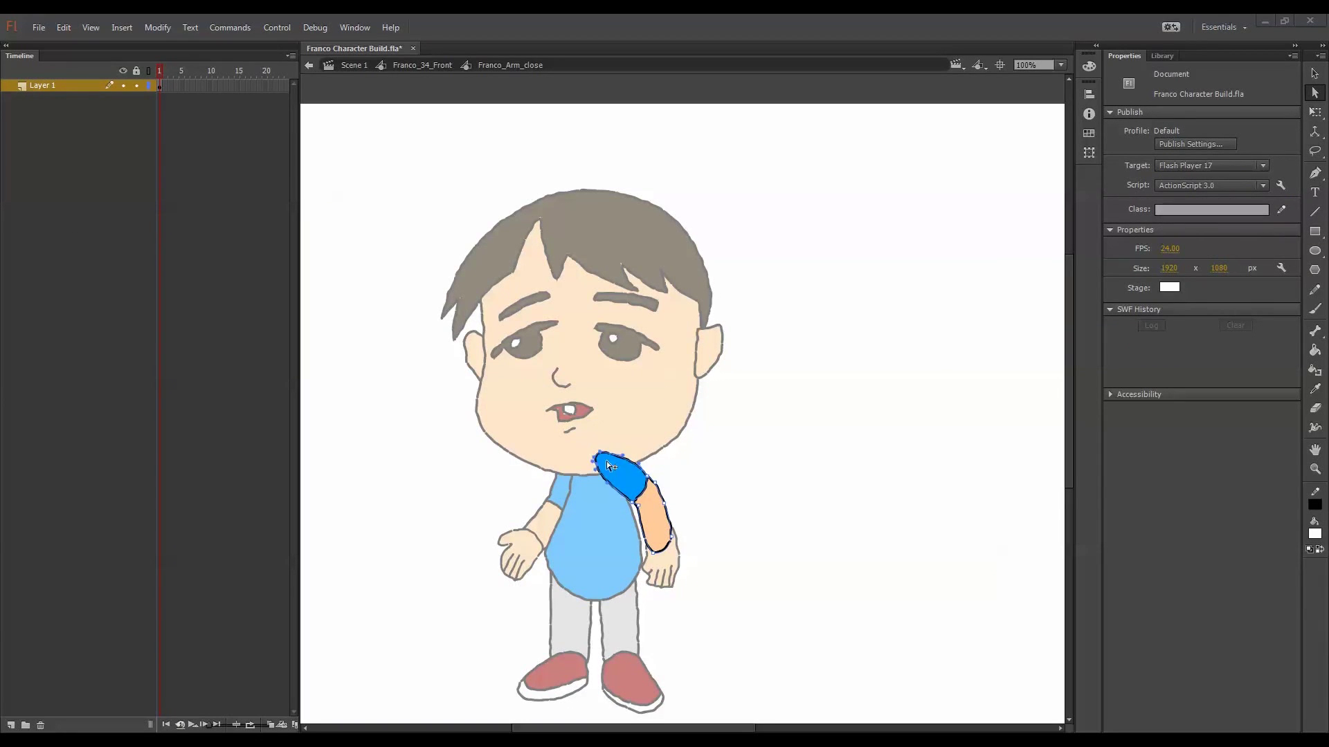
{"action": "key", "text": "shift+Right"}
{"action": "key", "text": "shift+Right"}
{"action": "key", "text": "shift+Down"}
{"action": "key", "text": "Down"}
{"action": "key", "text": "Down"}
{"action": "key", "text": "Down"}
{"action": "key", "text": "Right"}
{"action": "key", "text": "Right"}
{"action": "key", "text": "Right"}
{"action": "key", "text": "q"}
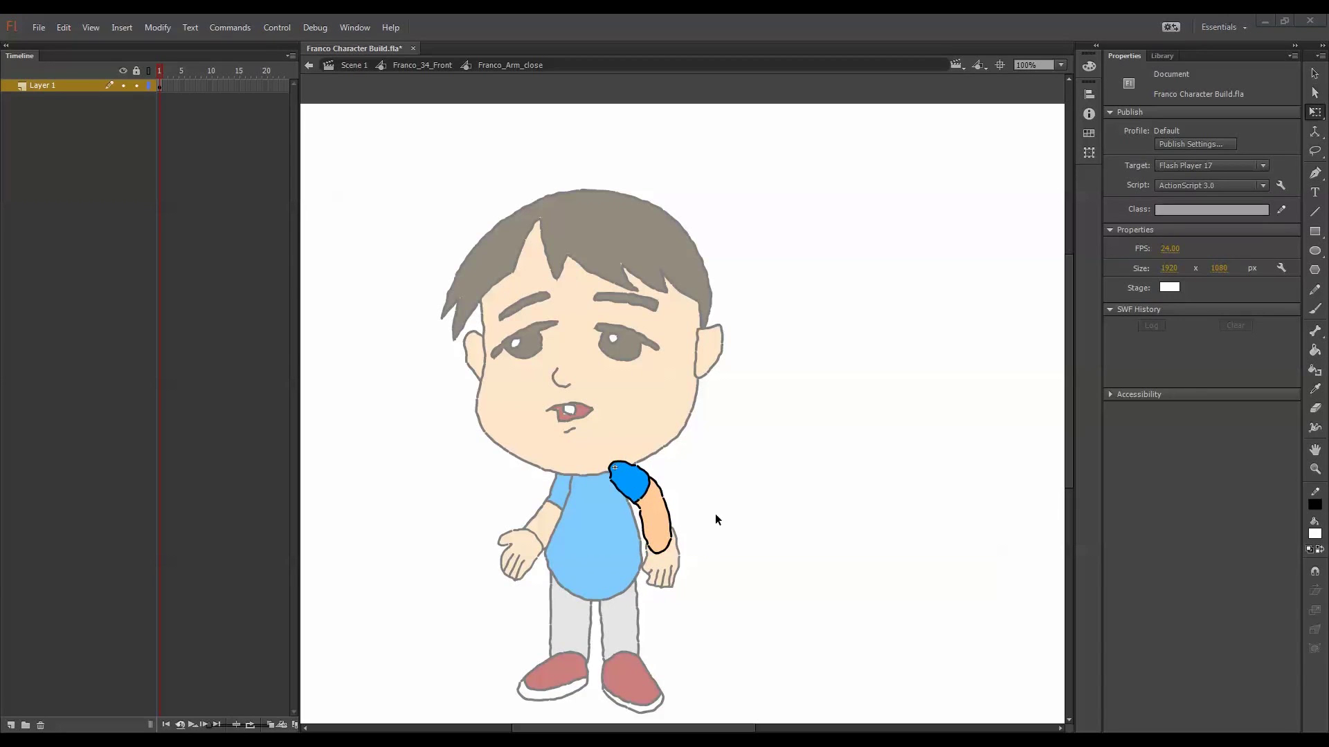
{"action": "double_click", "coordinate": [715, 519]}
Delete the wrist line in Franco_Hand_close and clean up the leftover outline next to it
{"action": "double_click", "coordinate": [657, 532]}
{"action": "left_click", "coordinate": [658, 533]}
{"action": "key", "text": "Delete"}
{"action": "left_click", "coordinate": [661, 533]}
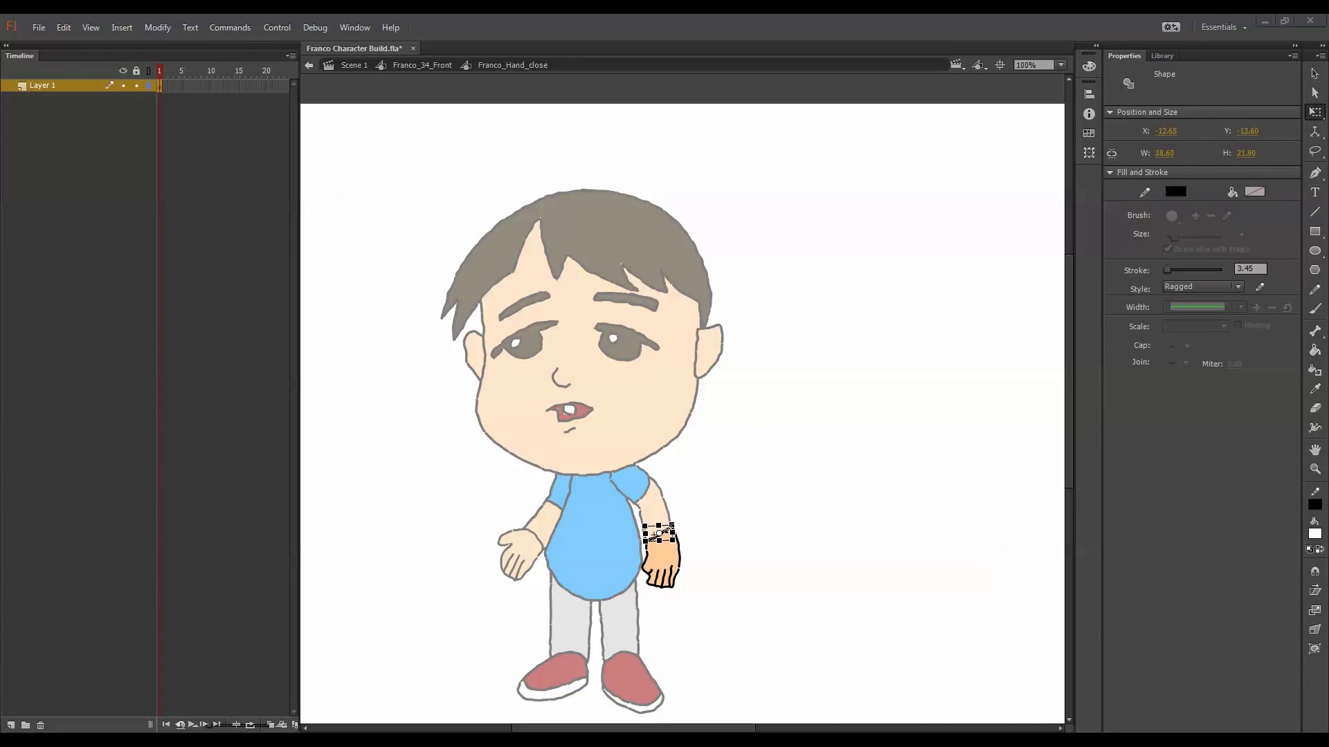
{"action": "key", "text": "Delete"}
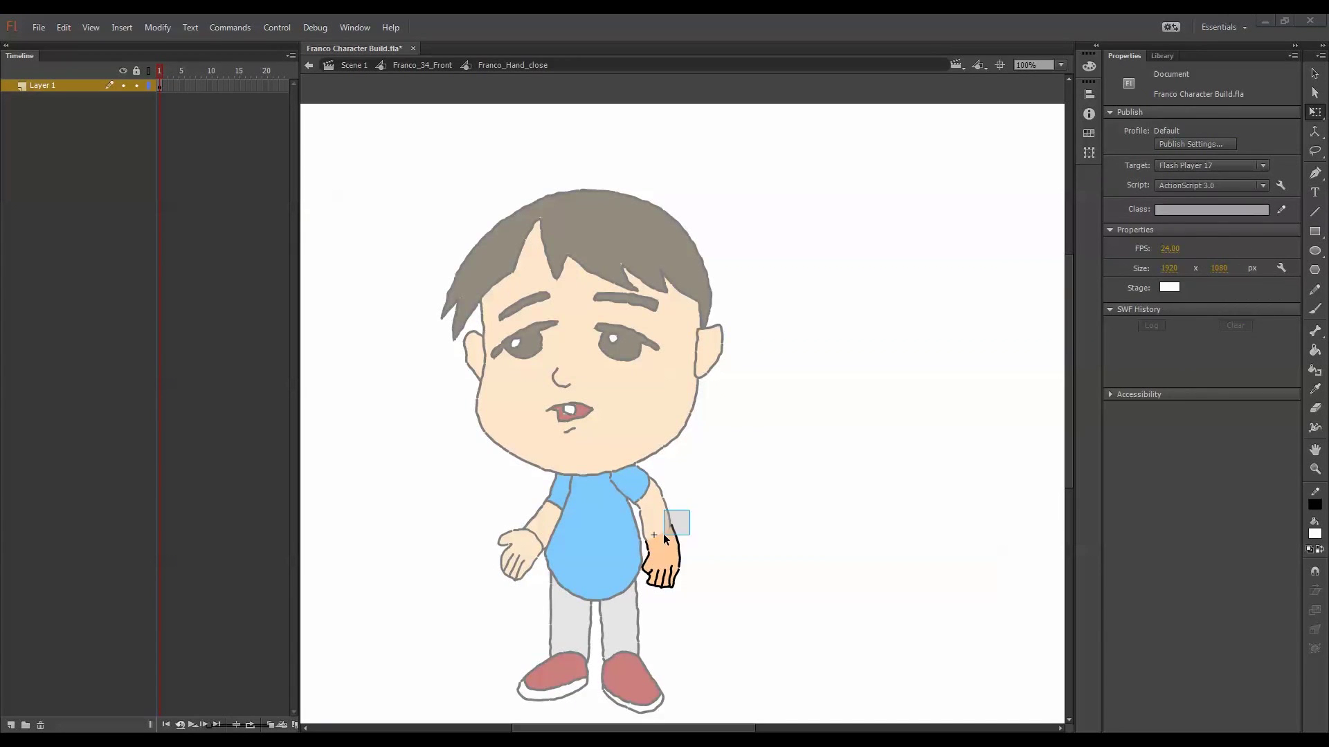
{"action": "left_click_drag", "start_coordinate": [663, 534], "coordinate": [668, 535]}
{"action": "double_click", "coordinate": [683, 548]}
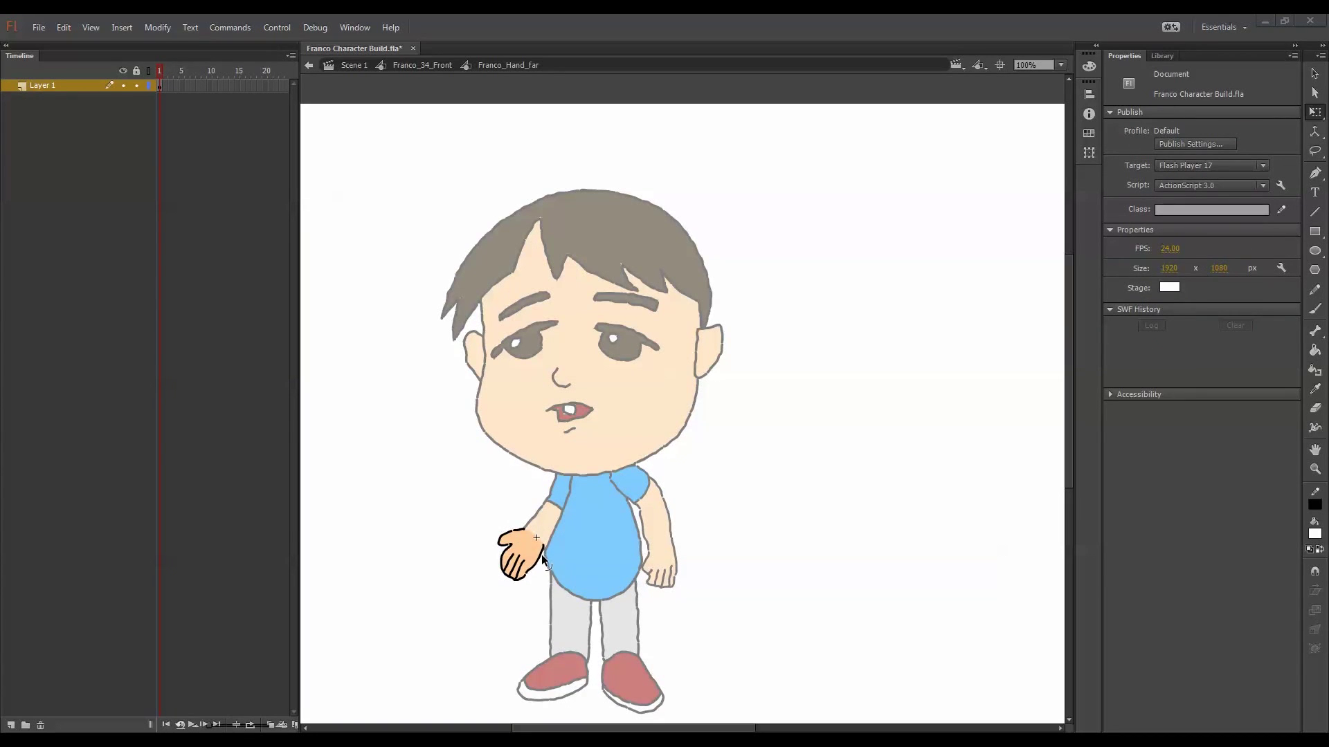
Finish editing Franco_Hand_far, shift the far hand slightly down at the wrist, and return to Franco_34_Front
{"action": "double_click", "coordinate": [542, 554]}
{"action": "double_click", "coordinate": [522, 541]}
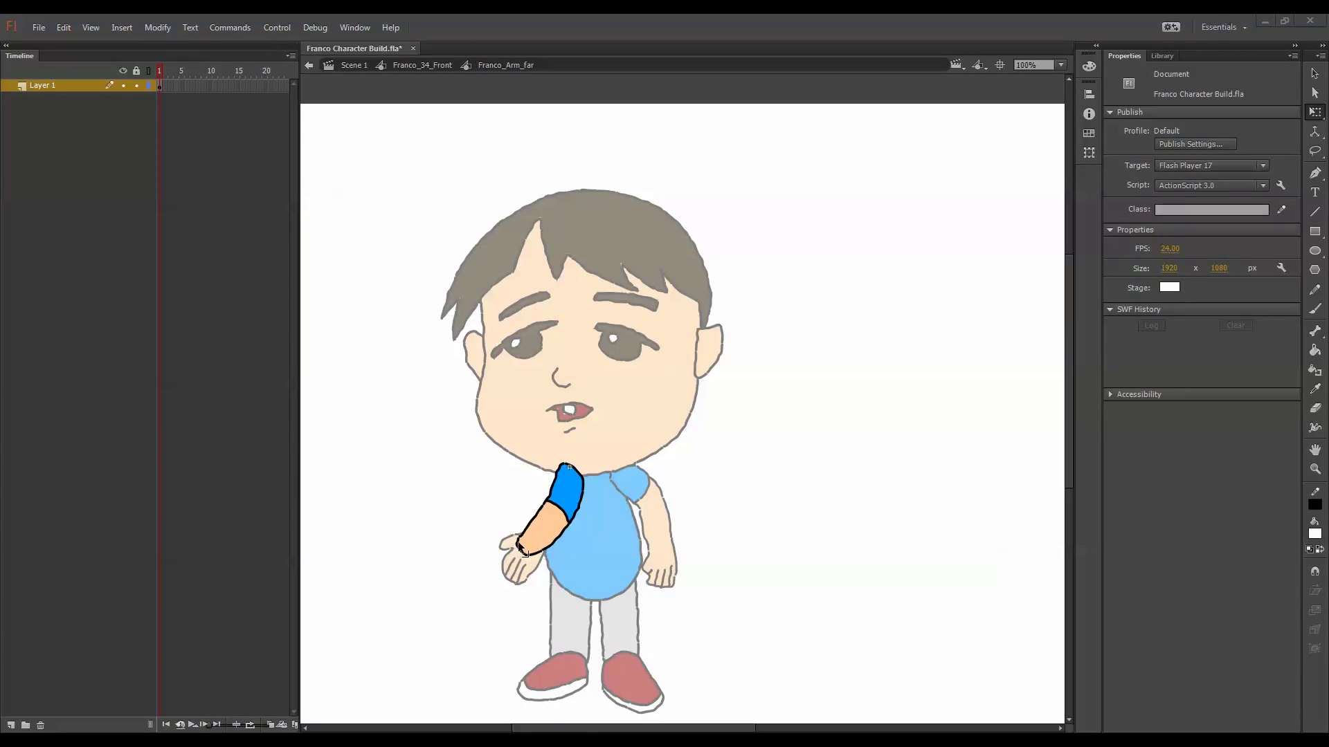
{"action": "double_click", "coordinate": [599, 496]}
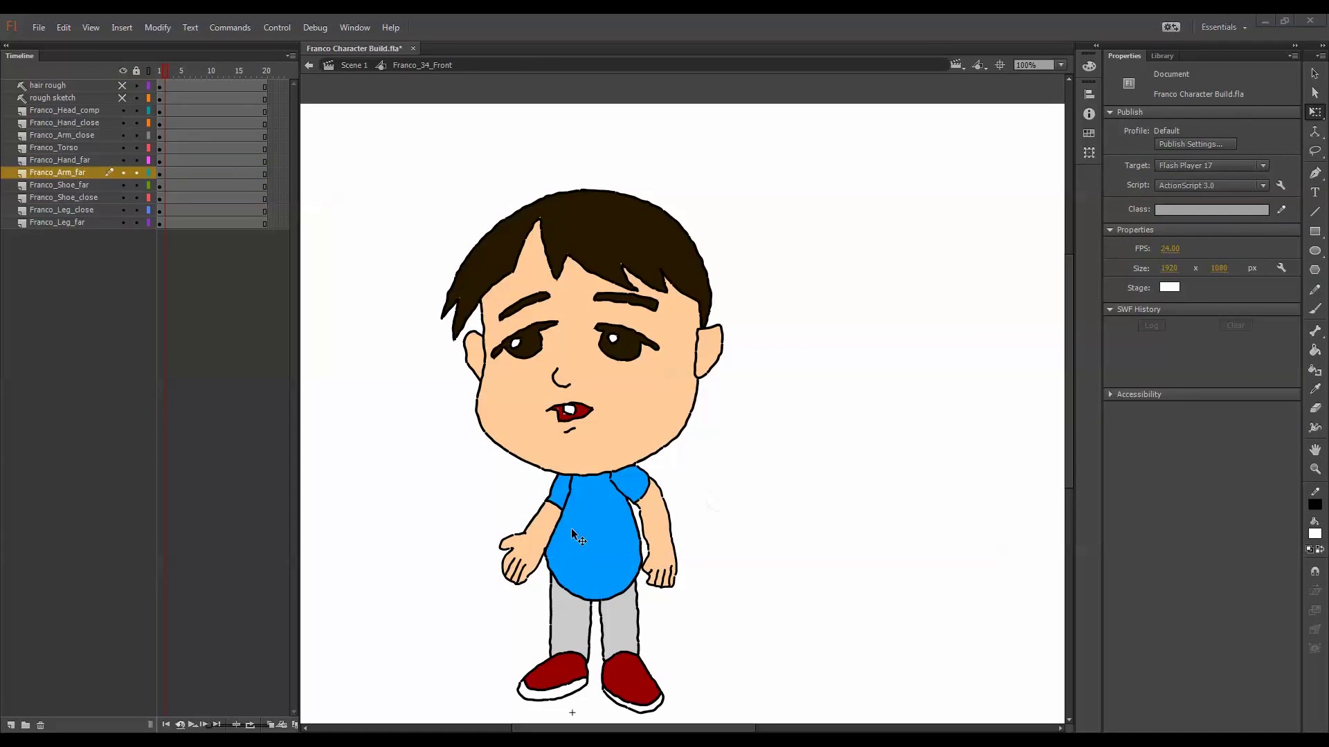
Move the sleeve hem in Franco_Arm_close slightly down the arm to lengthen the sleeve, and return to Franco_34_Front
{"action": "double_click", "coordinate": [657, 499]}
{"action": "left_click", "coordinate": [1315, 151]}
{"action": "left_click_drag", "start_coordinate": [686, 457], "coordinate": [690, 472]}
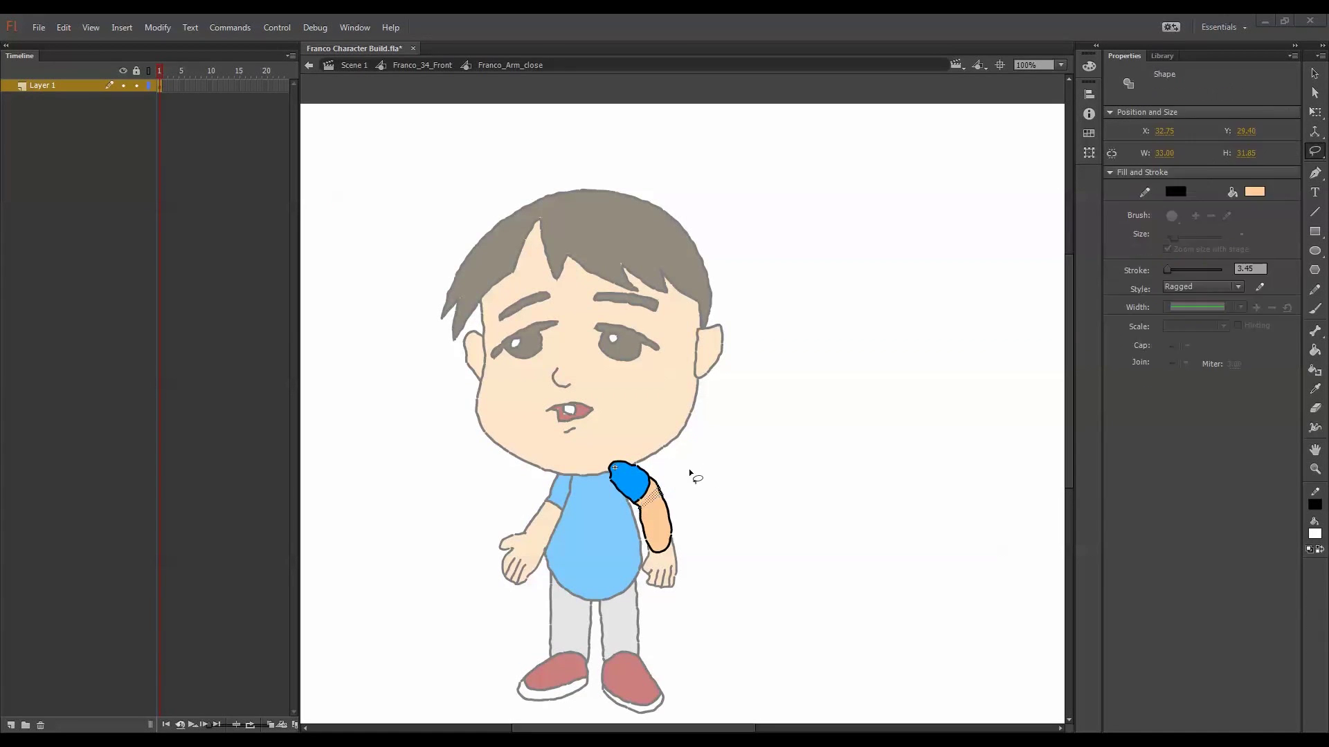
{"action": "left_click", "coordinate": [691, 474]}
{"action": "key", "text": "v"}
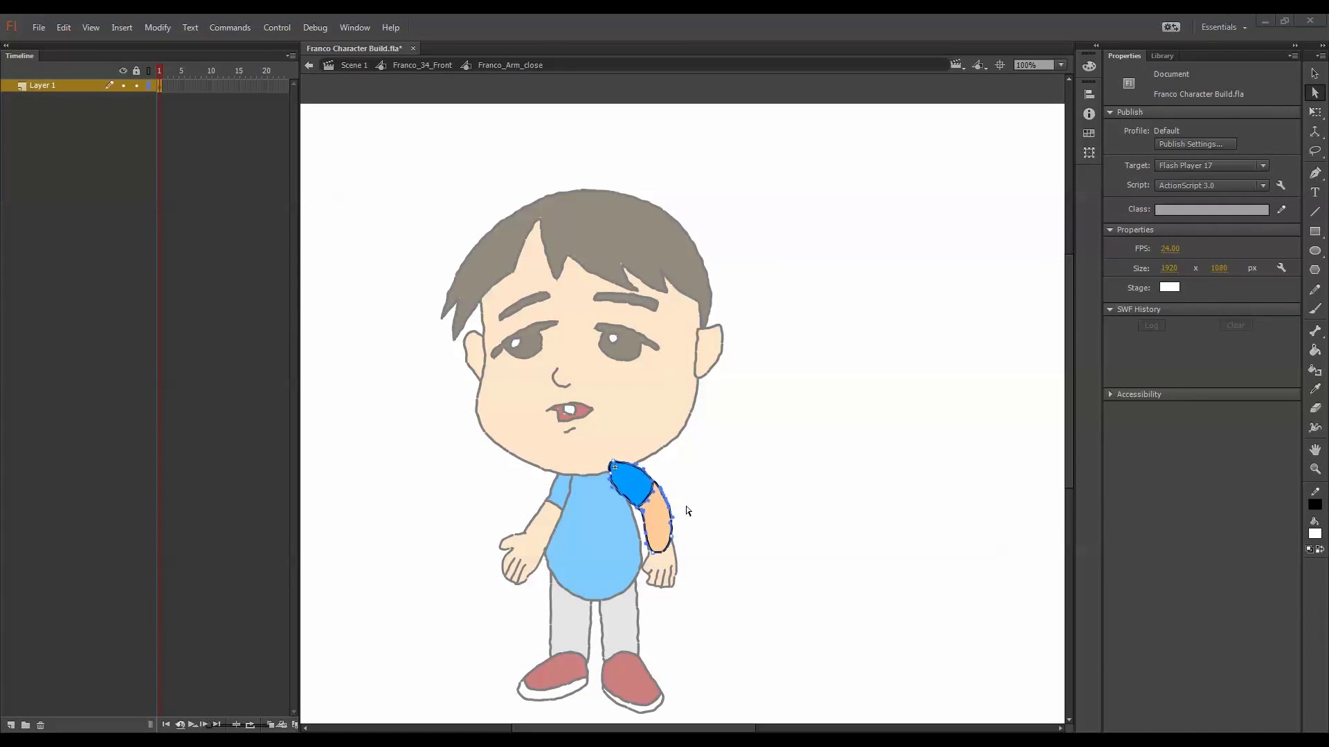
{"action": "key", "text": "q"}
{"action": "double_click", "coordinate": [700, 513]}
{"action": "left_click", "coordinate": [699, 479]}
Select the far arm and hand together, place their shared pivot at the shoulder, and rotate them up and away from the body
{"action": "left_click", "coordinate": [550, 509]}
{"action": "left_click", "coordinate": [543, 547], "text": "shift"}
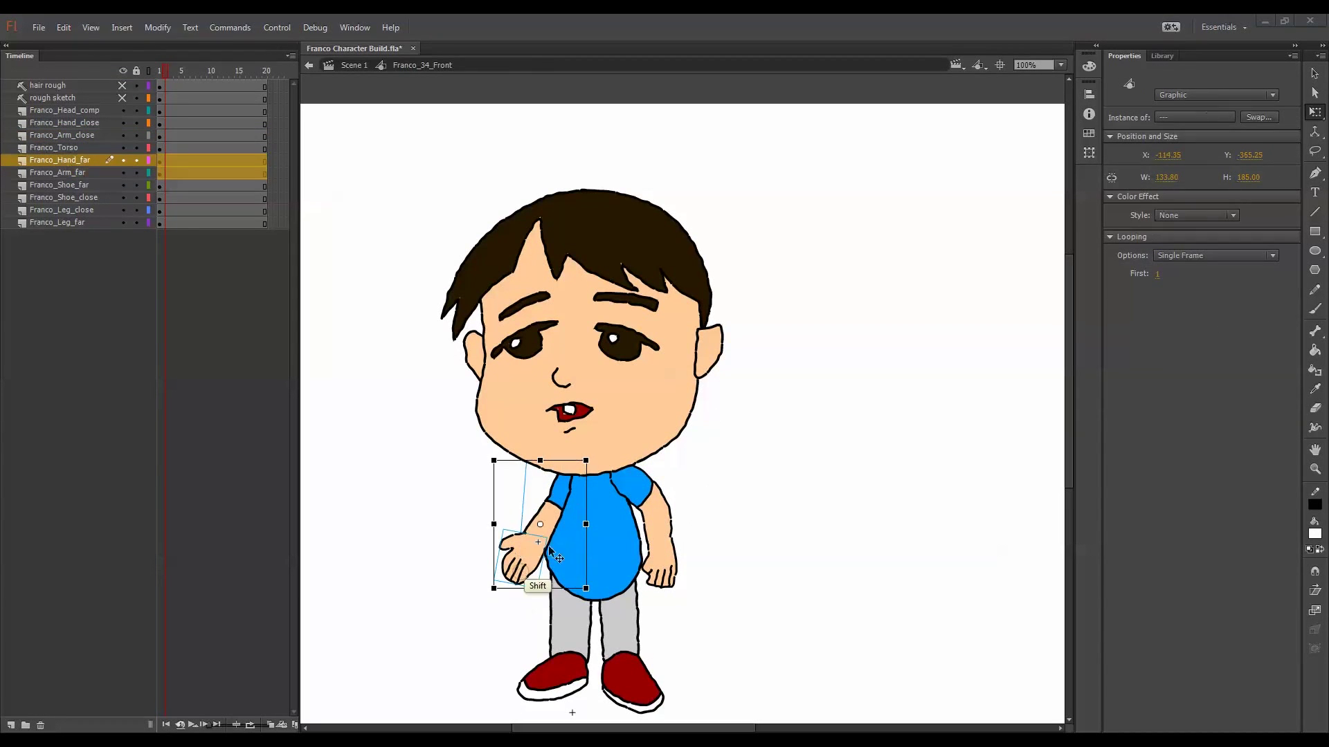
{"action": "left_click_drag", "start_coordinate": [540, 525], "coordinate": [567, 476]}
{"action": "left_click_drag", "start_coordinate": [595, 453], "coordinate": [596, 471]}
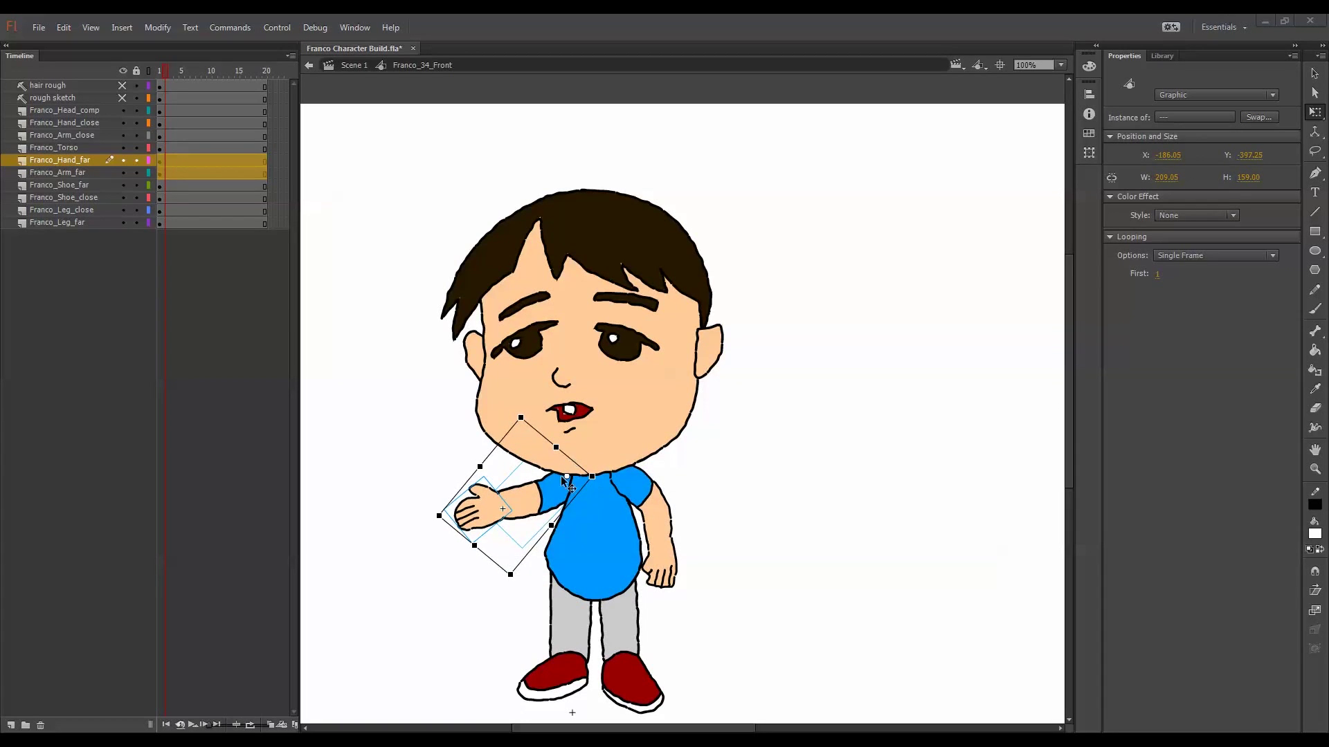
{"action": "left_click", "coordinate": [675, 456]}
Reselect the far hand and arm, reset their shared pivot to the shoulder, and fine-tune the rotation so the arm reaches outward
{"action": "left_click", "coordinate": [566, 484]}
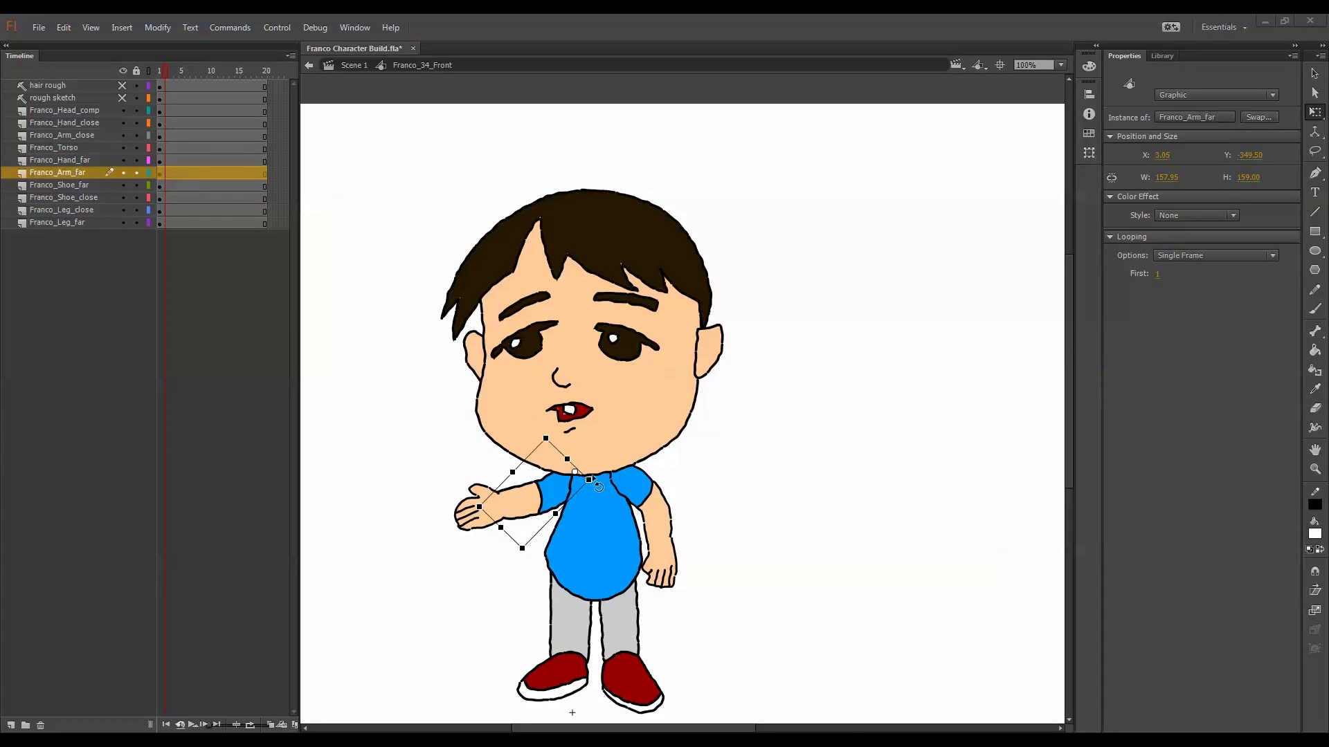
{"action": "left_click", "coordinate": [465, 531]}
{"action": "left_click", "coordinate": [474, 520]}
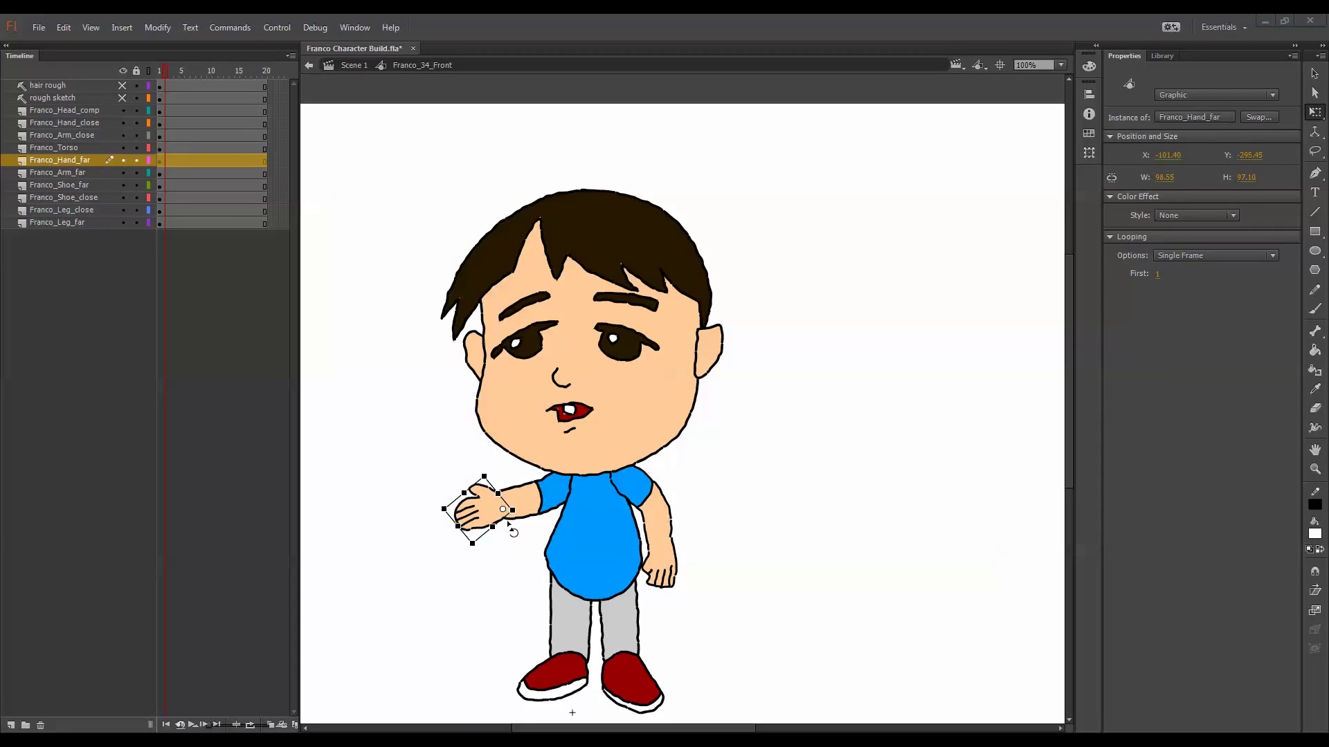
{"action": "left_click", "coordinate": [537, 512], "text": "shift"}
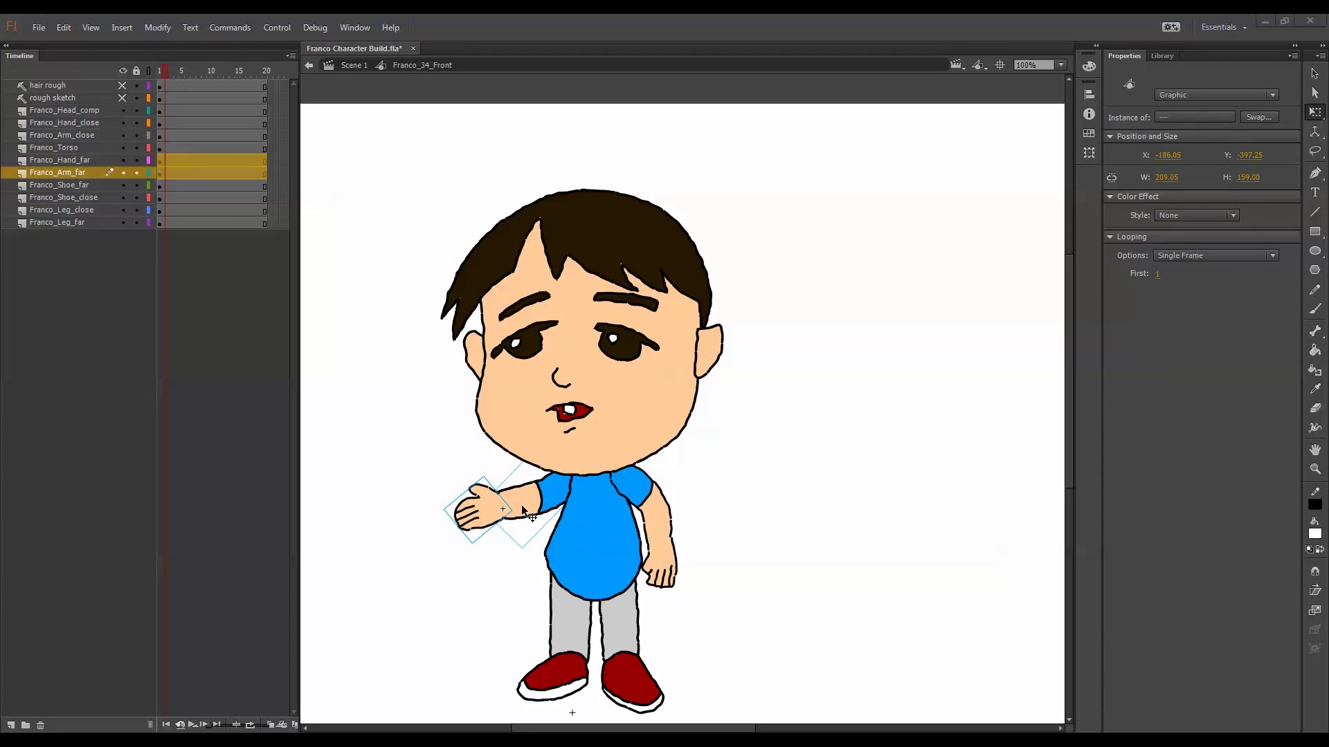
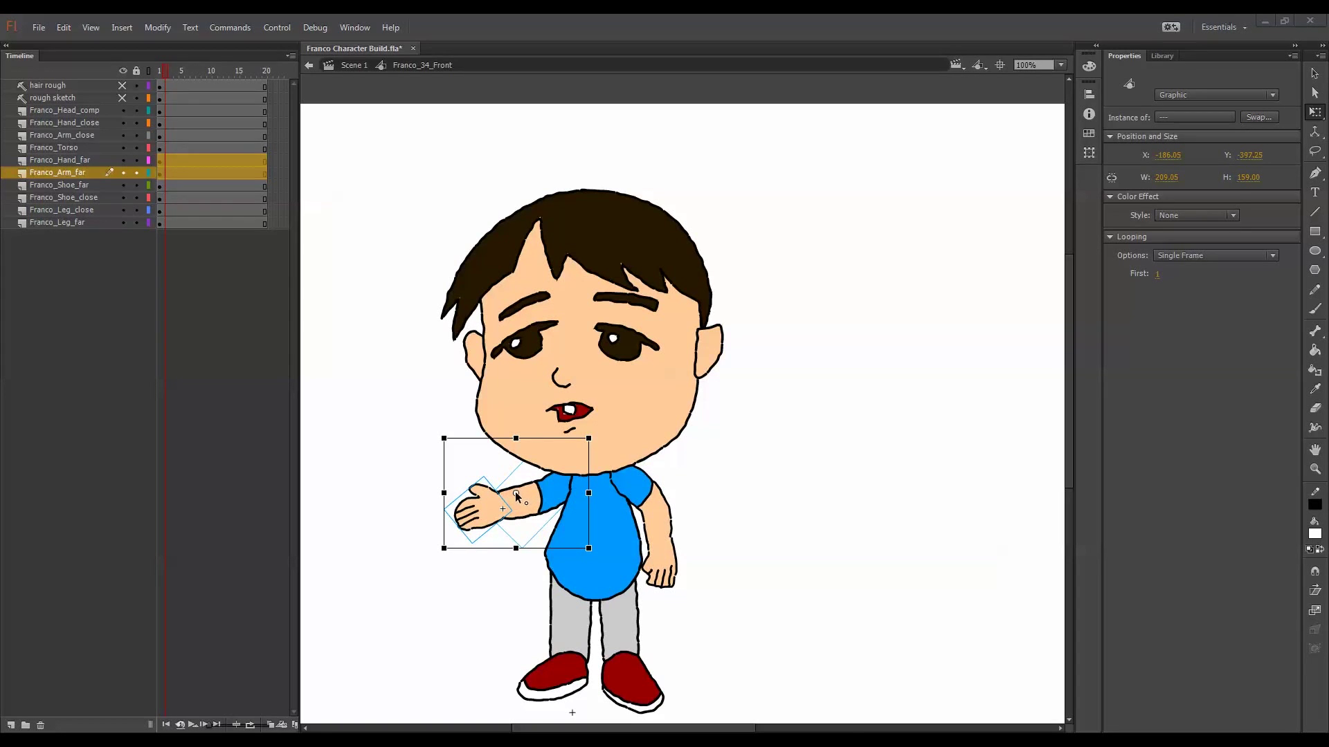
{"action": "left_click_drag", "start_coordinate": [516, 493], "coordinate": [577, 476]}
{"action": "left_click_drag", "start_coordinate": [443, 433], "coordinate": [438, 474]}
{"action": "left_click", "coordinate": [443, 589]}
{"action": "left_click_drag", "start_coordinate": [426, 583], "coordinate": [575, 480]}
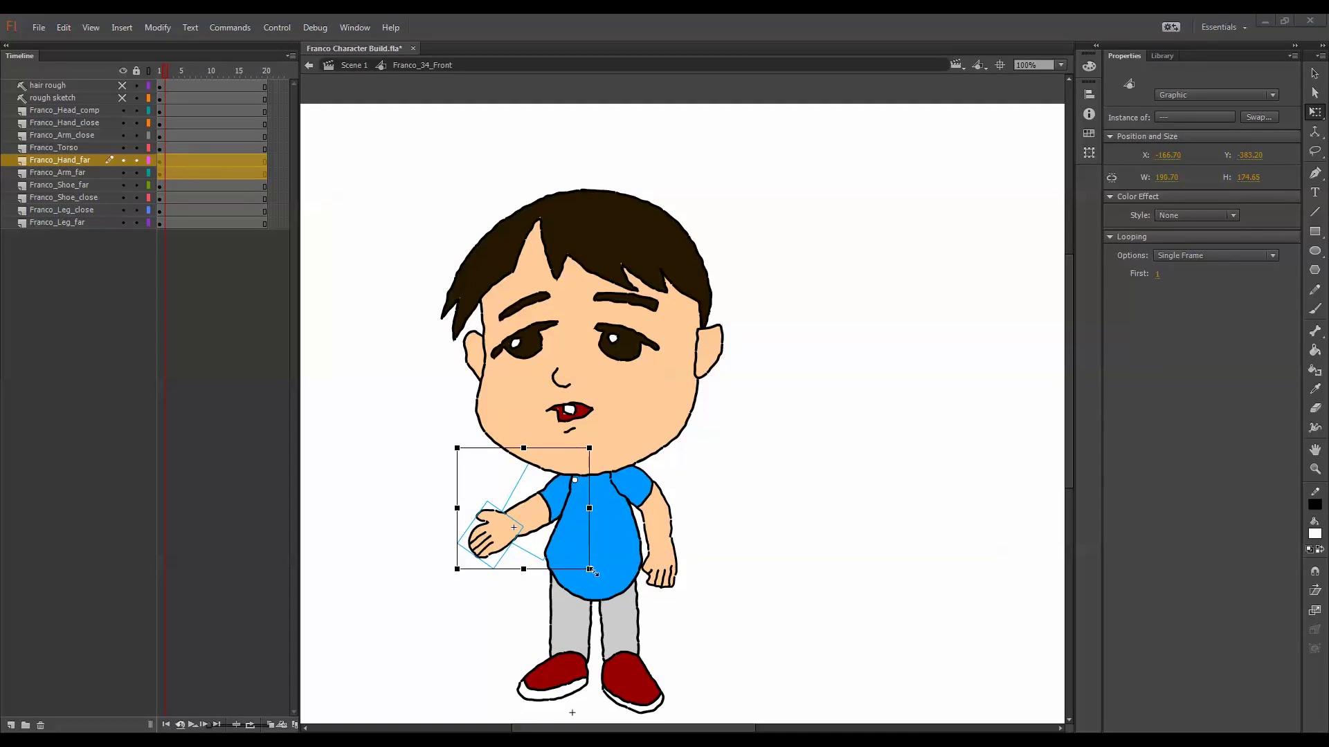
{"action": "left_click_drag", "start_coordinate": [595, 575], "coordinate": [578, 578]}
{"action": "left_click", "coordinate": [685, 528]}
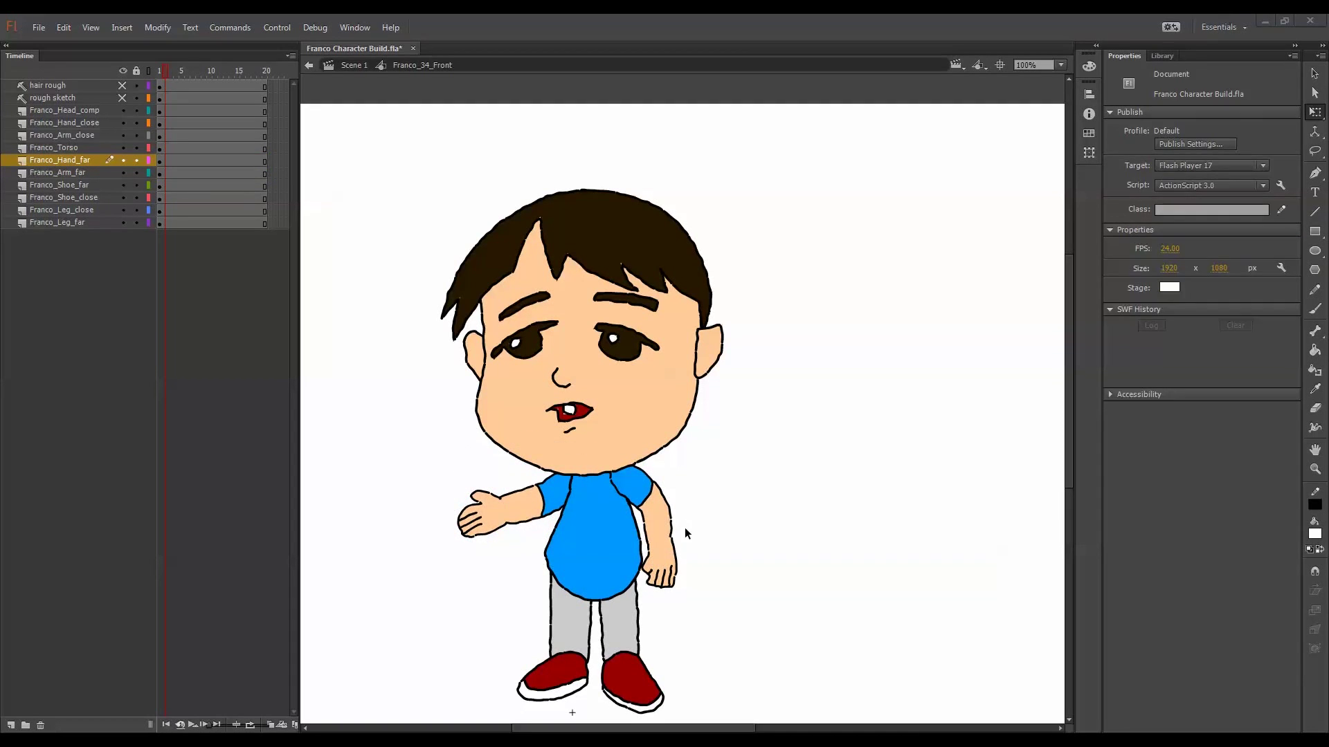
Rotate the close arm and hand together about the shoulder, slightly inward so the hand overlaps the torso's edge
{"action": "double_click", "coordinate": [666, 559]}
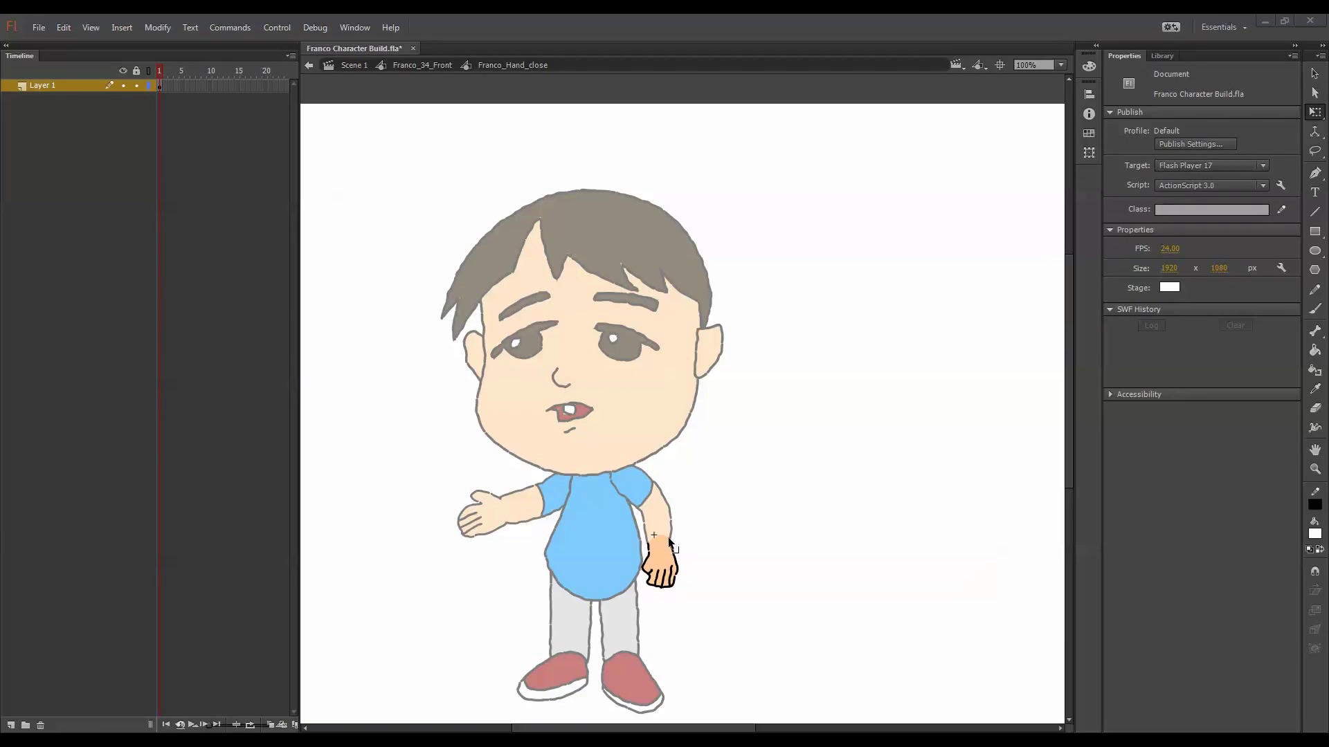
{"action": "double_click", "coordinate": [695, 533]}
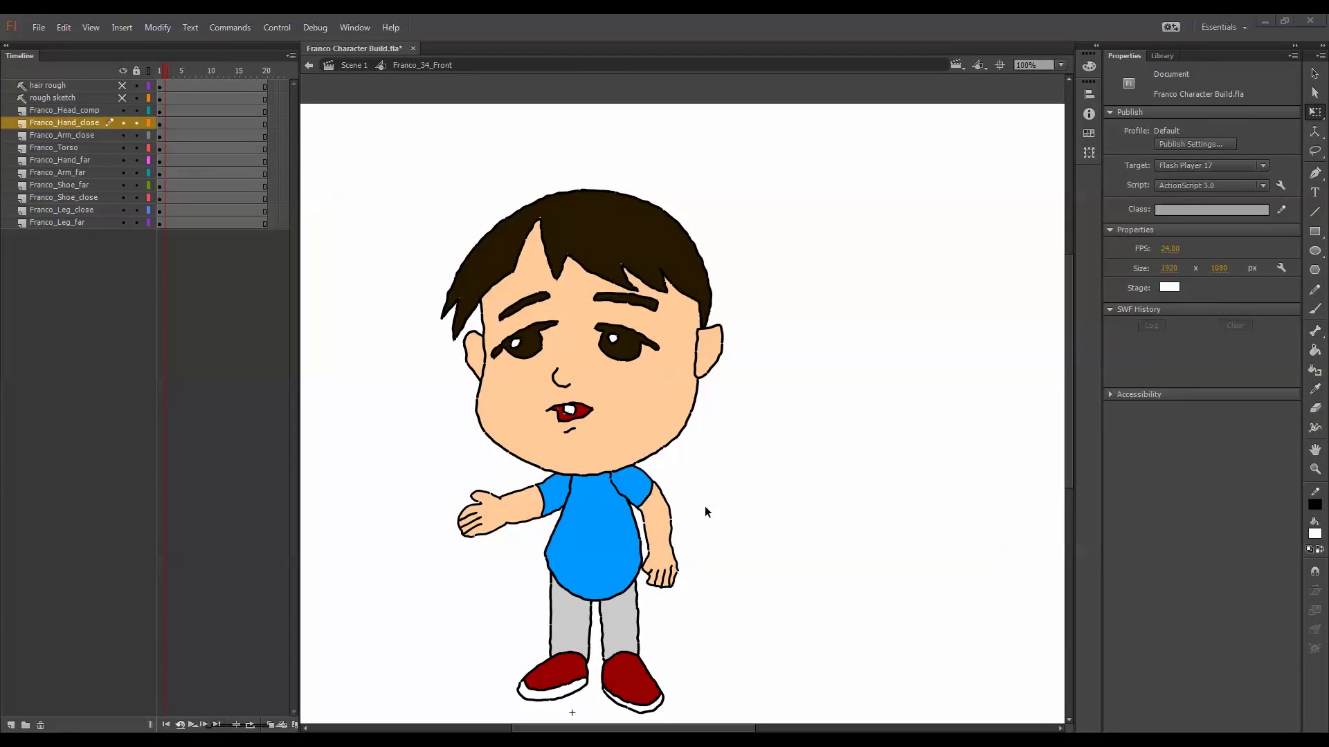
{"action": "left_click_drag", "start_coordinate": [705, 546], "coordinate": [661, 593]}
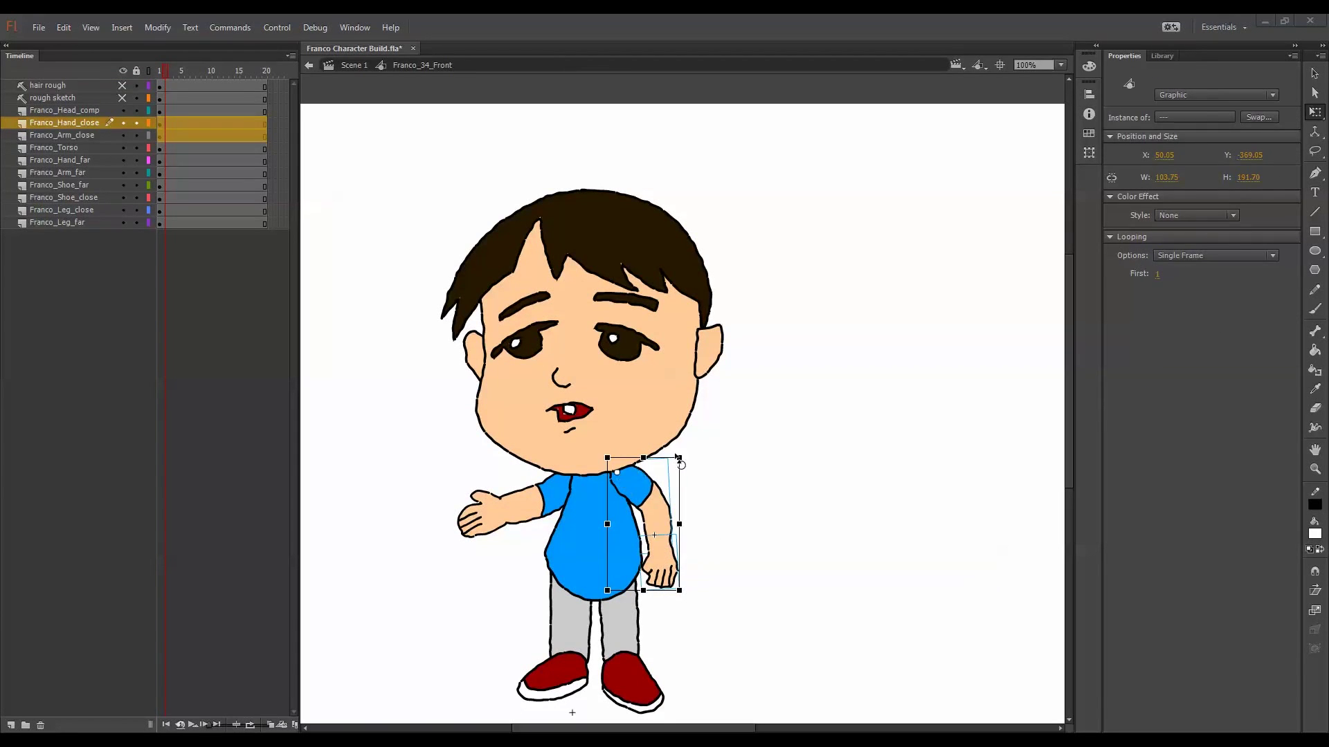
{"action": "left_click_drag", "start_coordinate": [678, 458], "coordinate": [682, 464]}
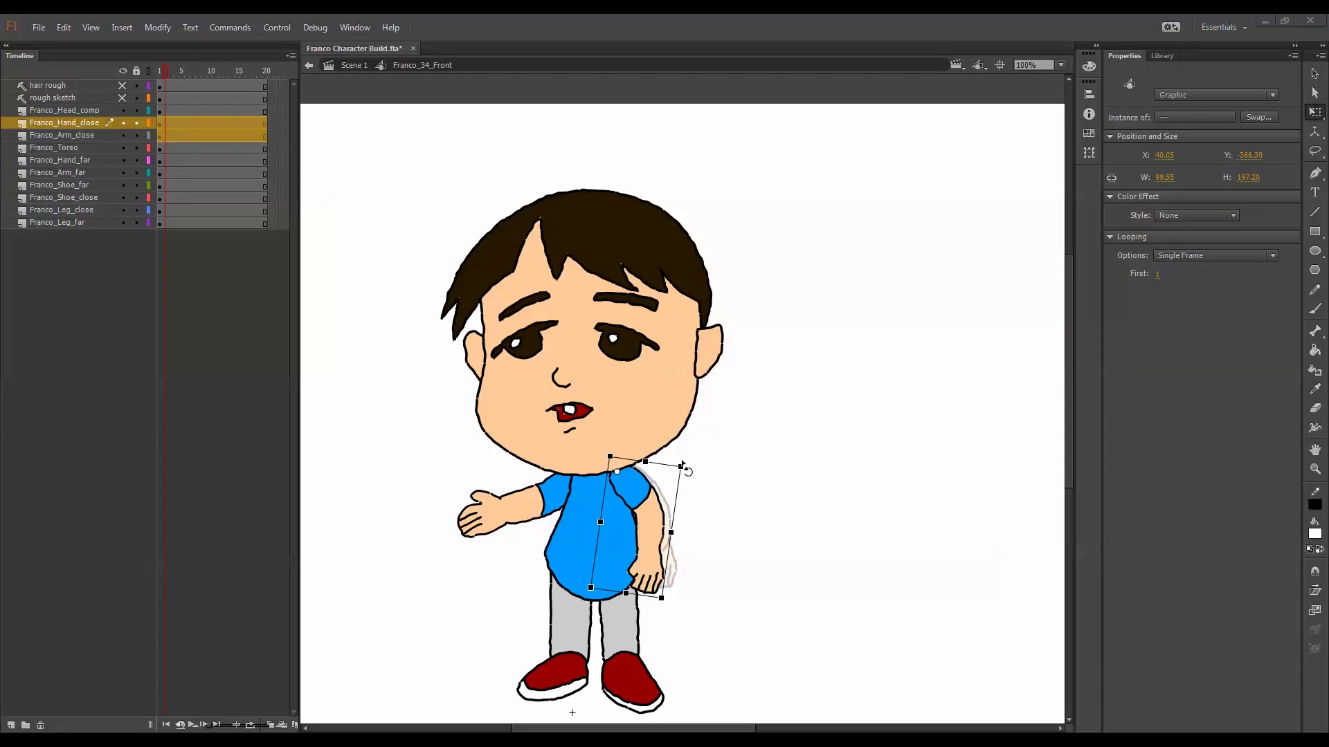
{"action": "left_click", "coordinate": [728, 476]}
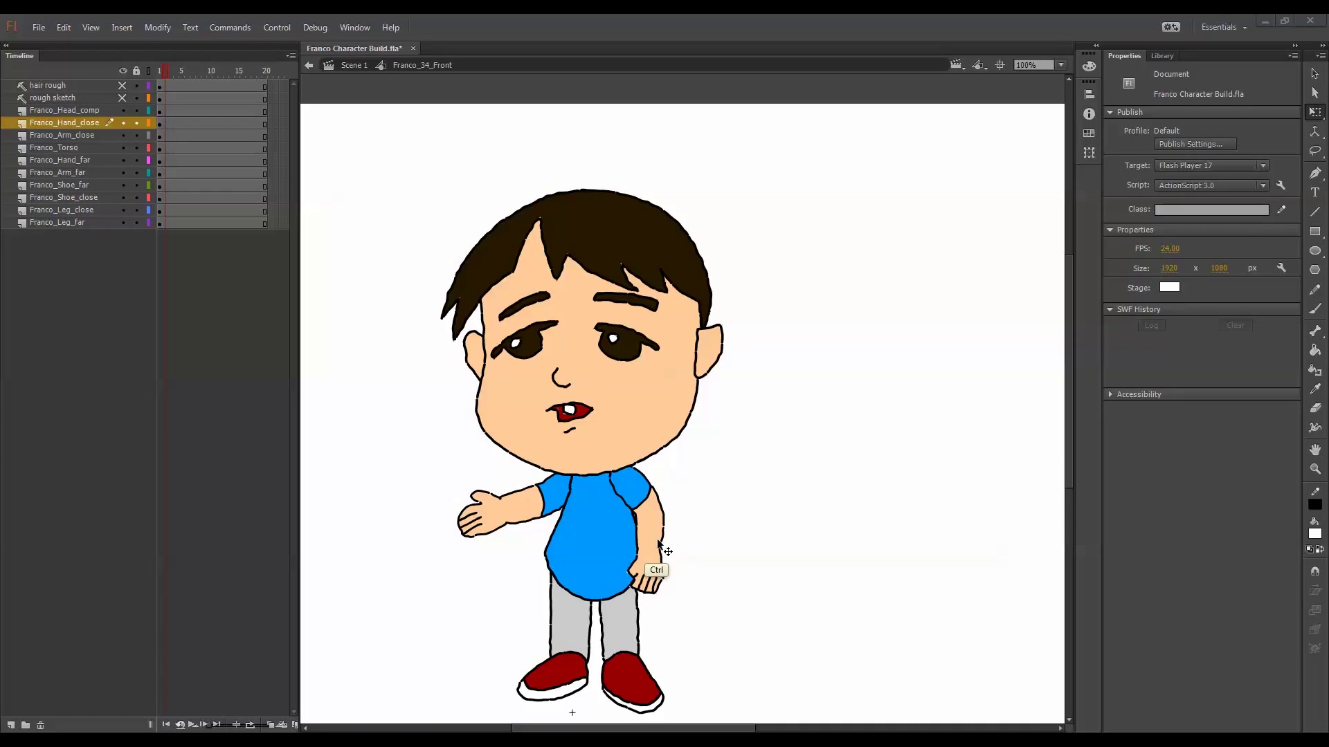
Reorder the lower layers so Franco_Shoe_close sits below Franco_Leg_close and Franco_Shoe_far sits below Franco_Leg_far
{"action": "key", "text": "ctrl+minus"}
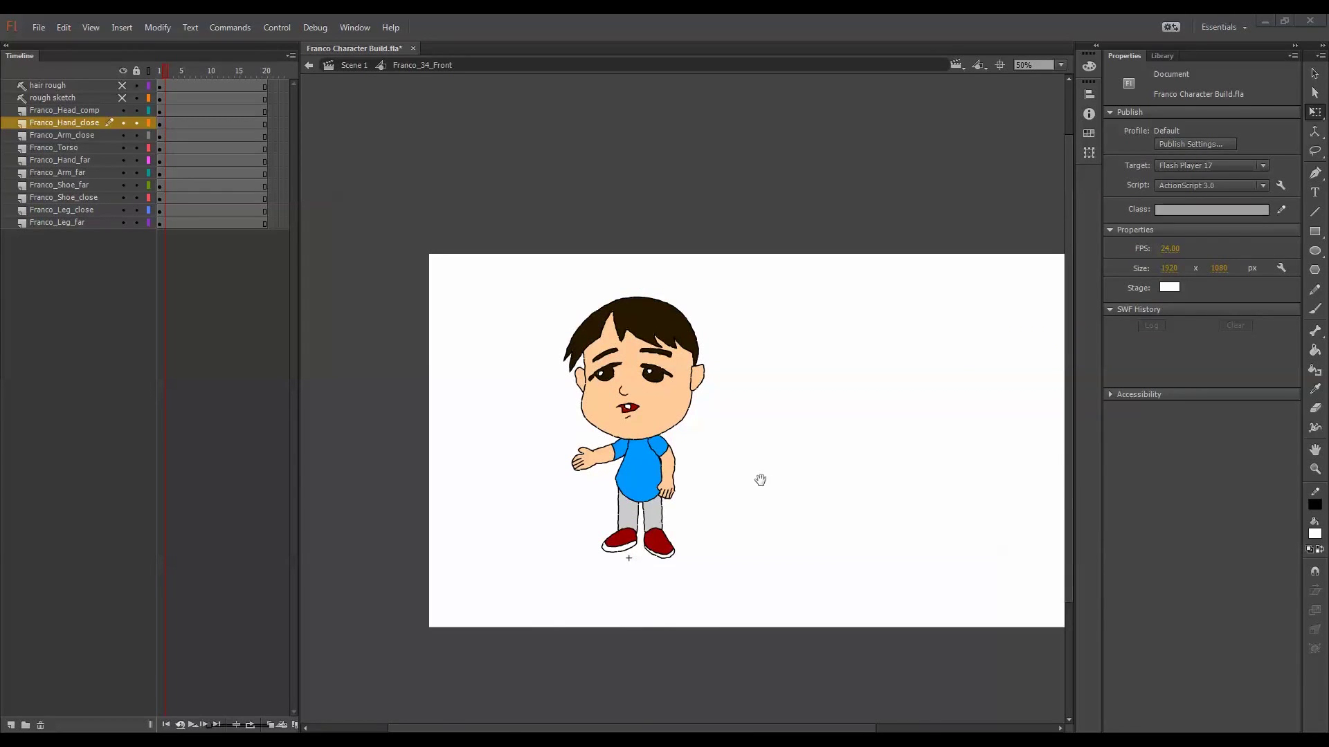
{"action": "left_click_drag", "start_coordinate": [759, 478], "coordinate": [664, 470]}
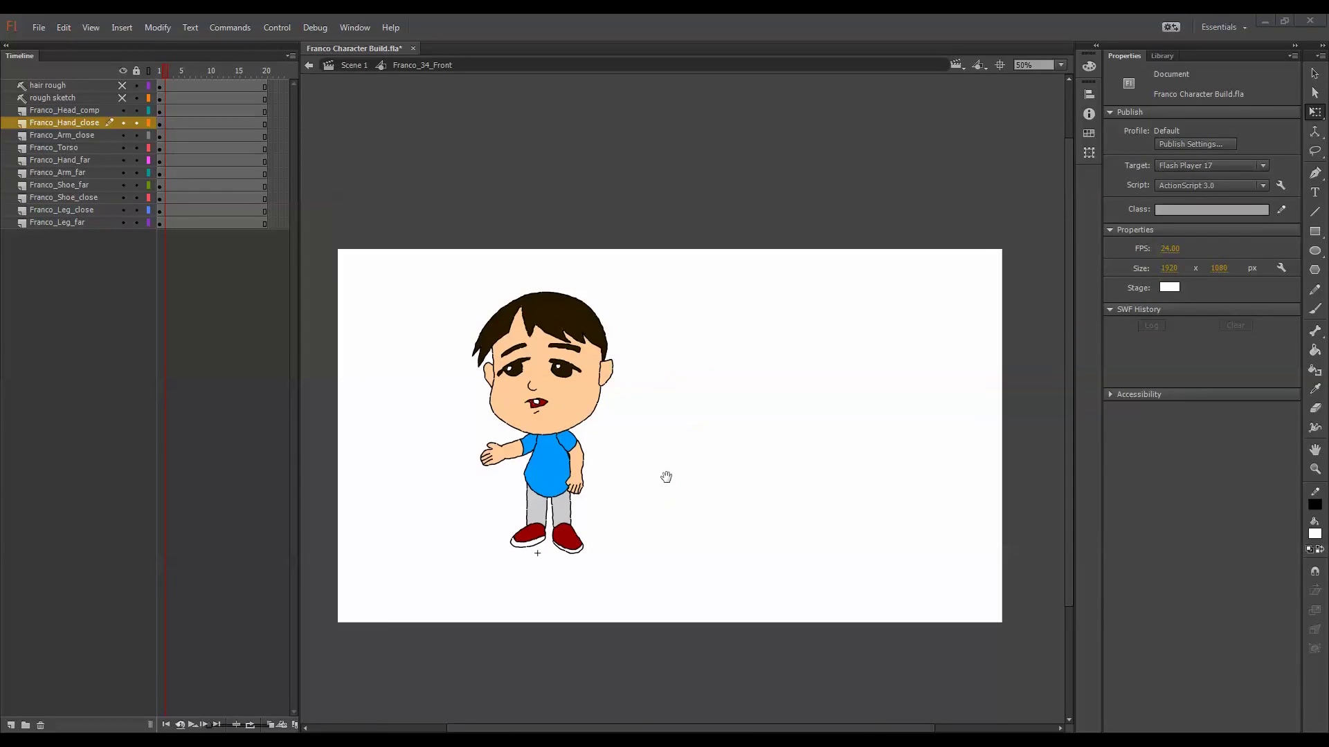
{"action": "left_click", "coordinate": [572, 539]}
{"action": "left_click", "coordinate": [533, 535], "text": "shift"}
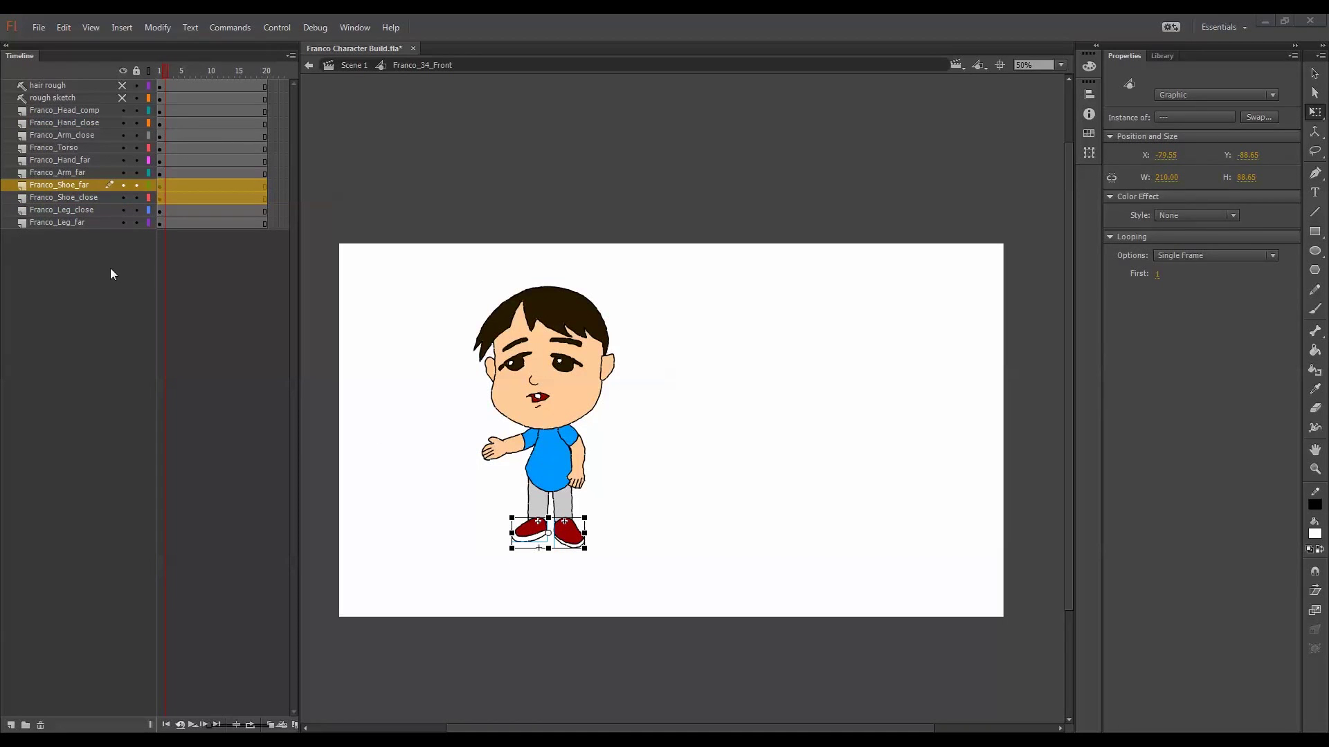
{"action": "left_click", "coordinate": [101, 198], "text": "shift"}
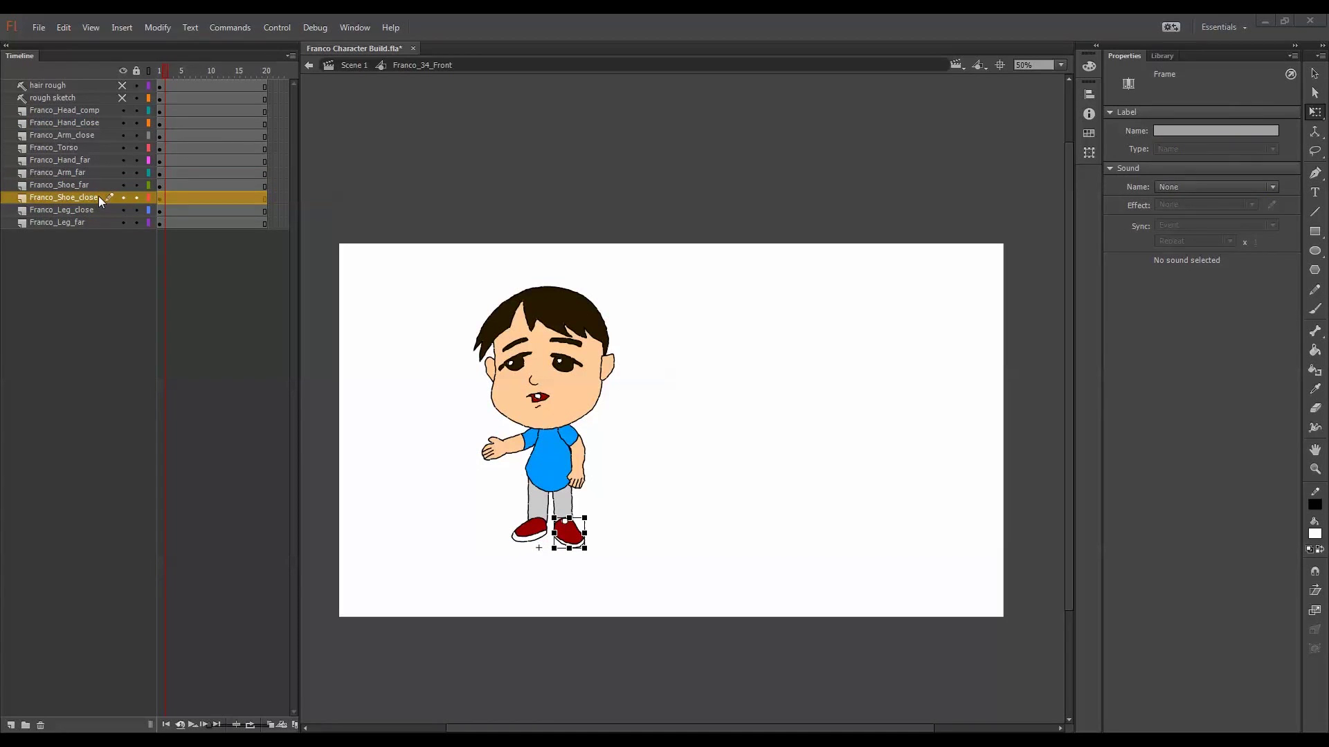
{"action": "left_click_drag", "start_coordinate": [97, 196], "coordinate": [93, 238]}
{"action": "left_click", "coordinate": [590, 400]}
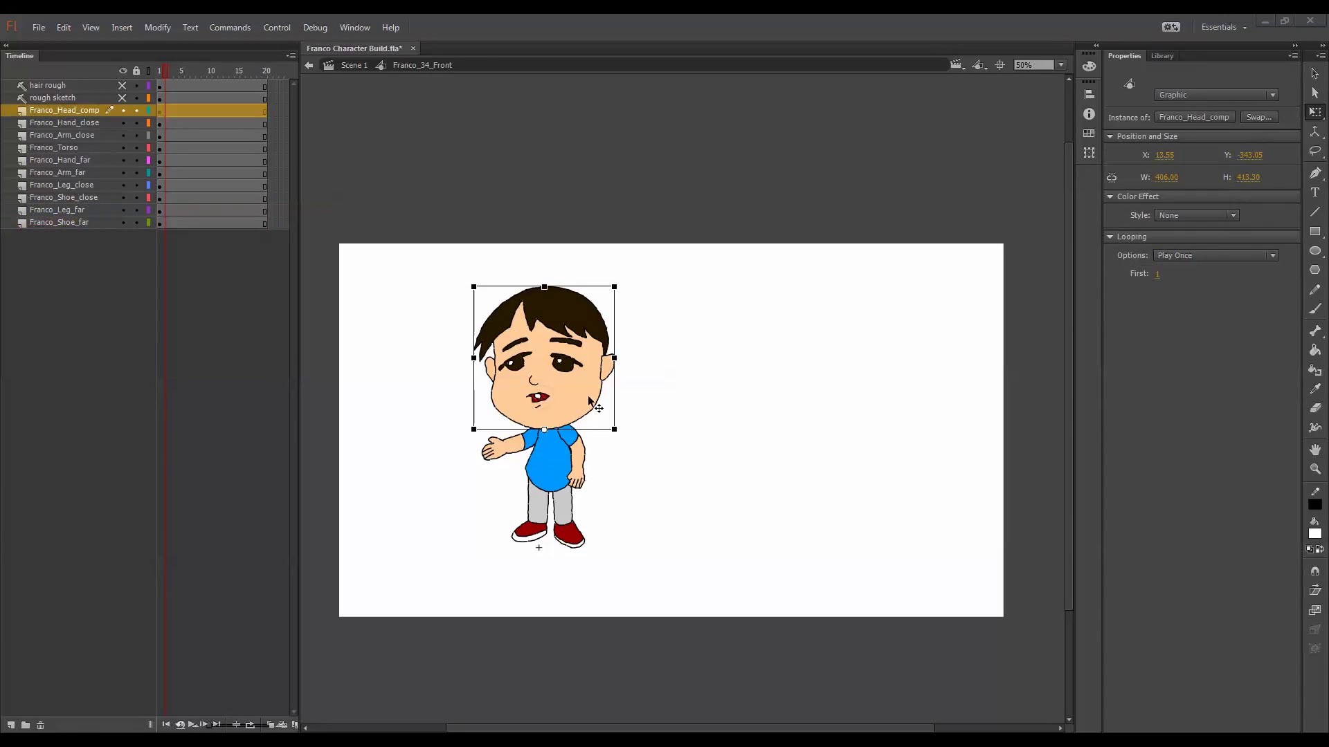
{"action": "left_click", "coordinate": [639, 400]}
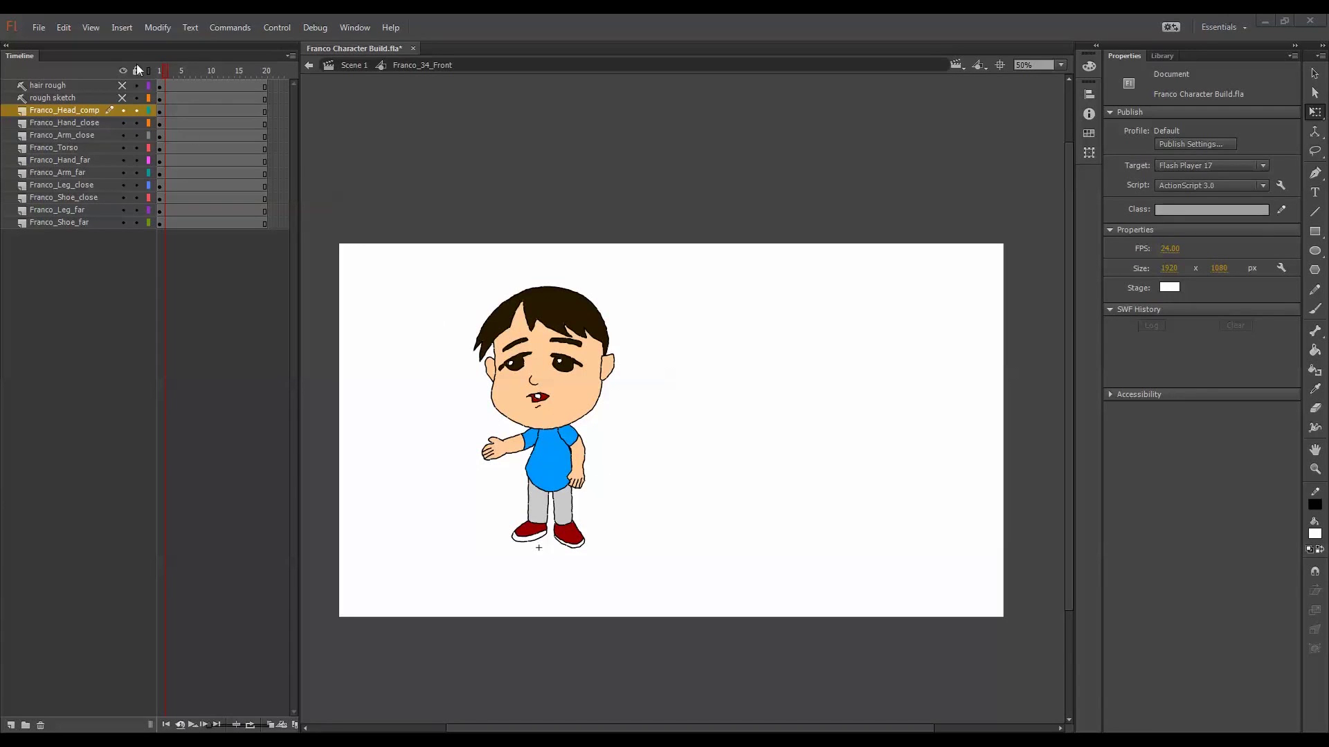
Save Franco Character Build.fla, view the finished character at 100%, and close the program
{"action": "left_click", "coordinate": [41, 28]}
{"action": "left_click", "coordinate": [72, 169]}
{"action": "scroll", "coordinate": [687, 512], "scroll_direction": "up", "scroll_amount": 2}
{"action": "key", "text": "ctrl+="}
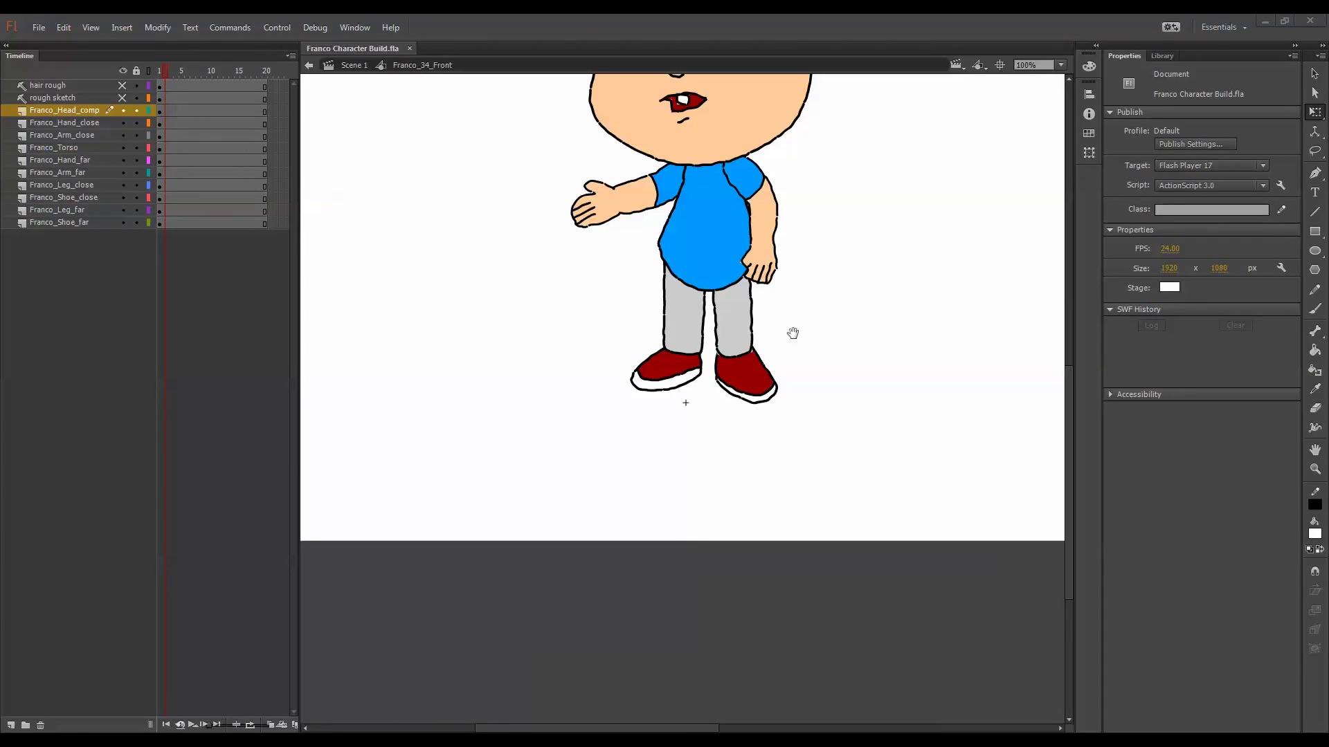
{"action": "left_click_drag", "start_coordinate": [792, 332], "coordinate": [721, 564]}
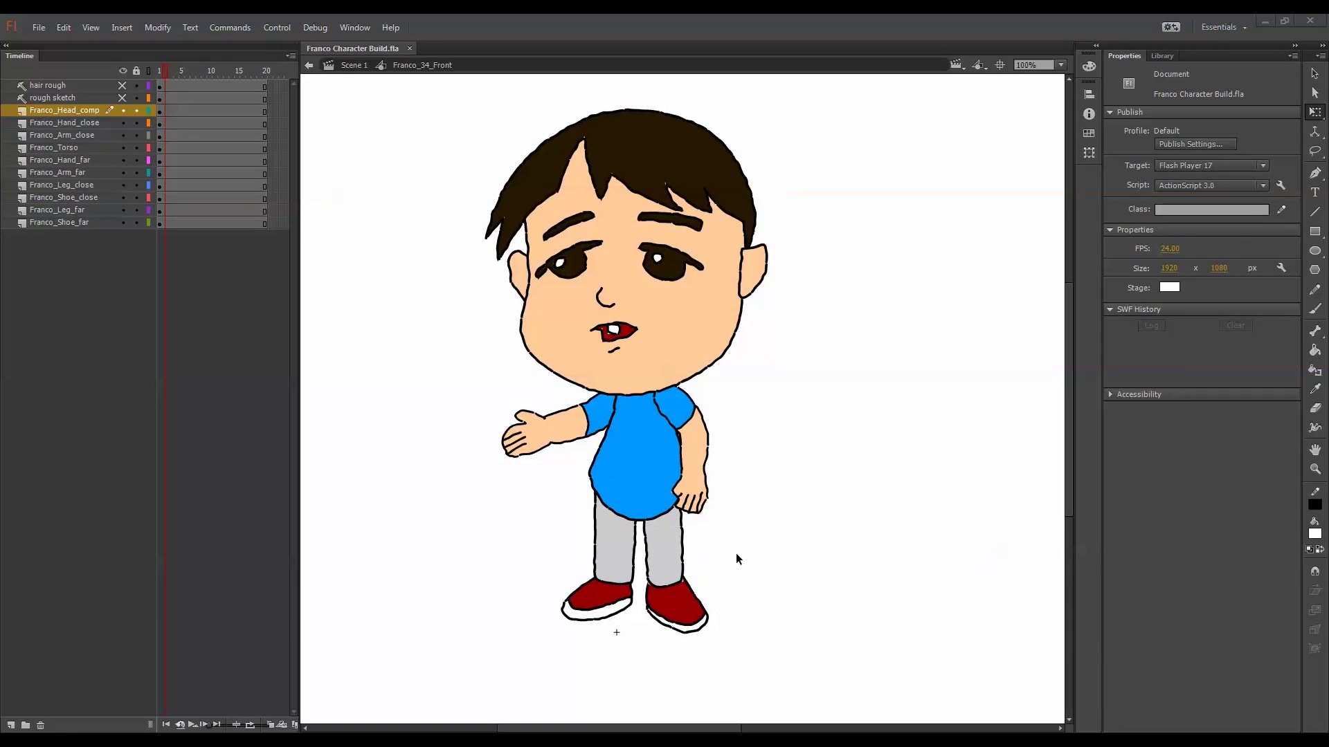
{"action": "left_click_drag", "start_coordinate": [827, 474], "coordinate": [837, 484]}
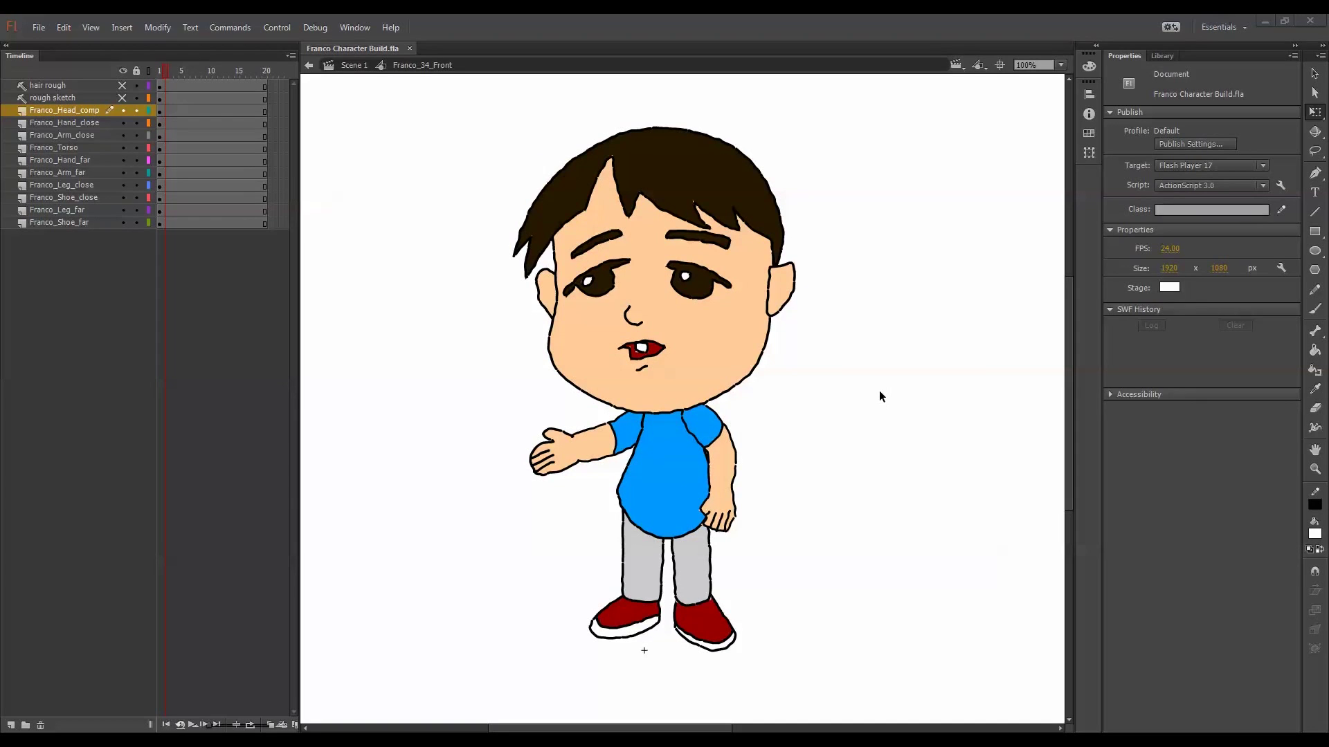
{"action": "left_click", "coordinate": [873, 385]}
{"action": "left_click", "coordinate": [1309, 20]}
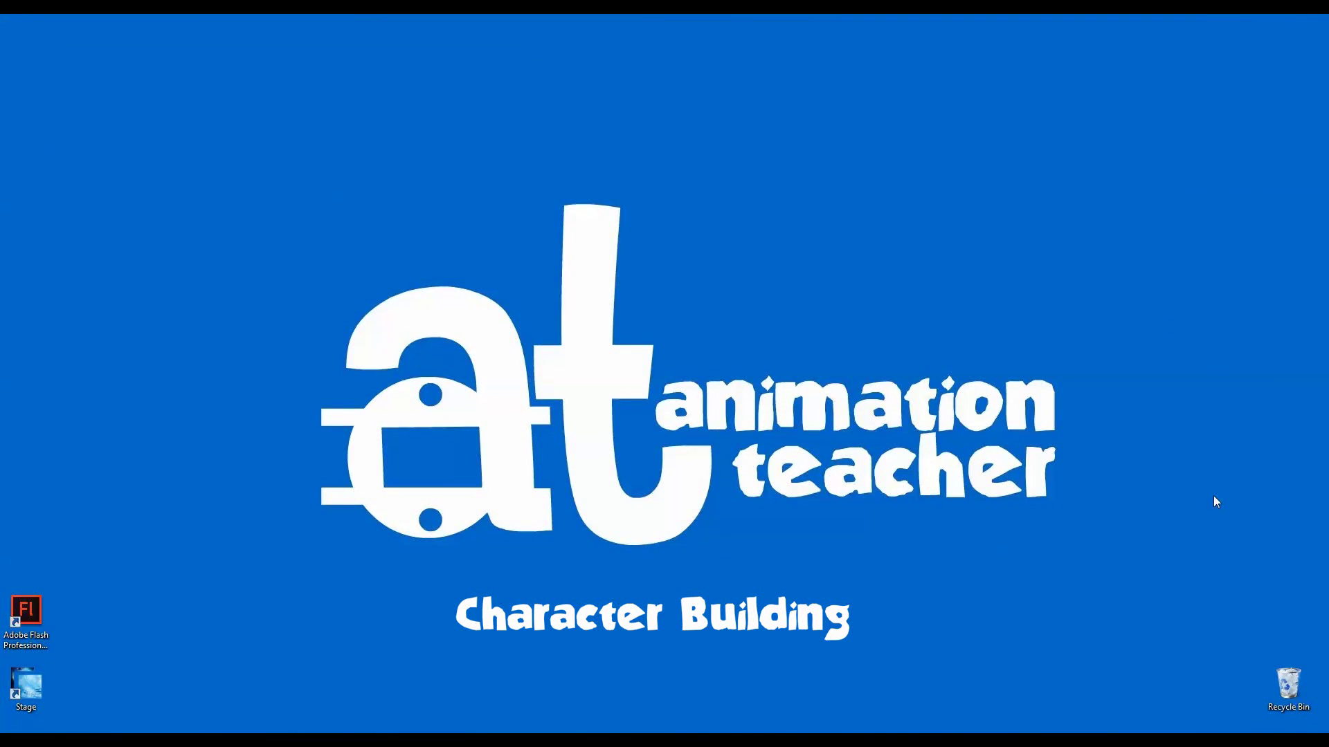